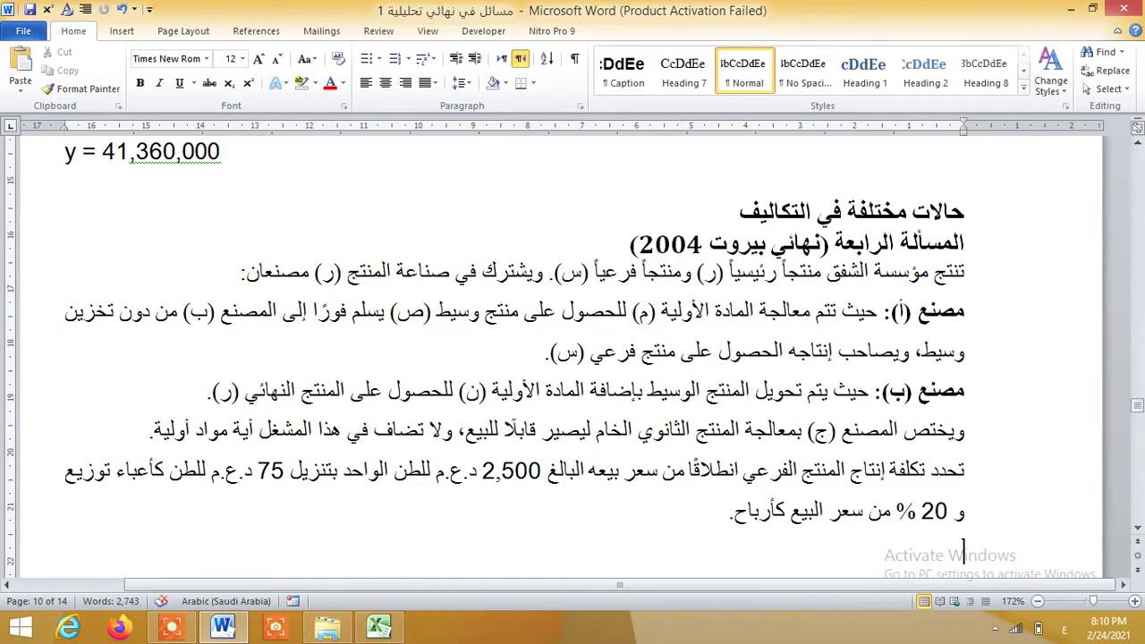
Read through the fourth problem's January data, from opening inventory and purchases down to the list of requirements
key(Down)
key(Down)
key(Down)
key(Down)
key(Down)
key(Down)
key(Down)
key(Down)
key(Down)
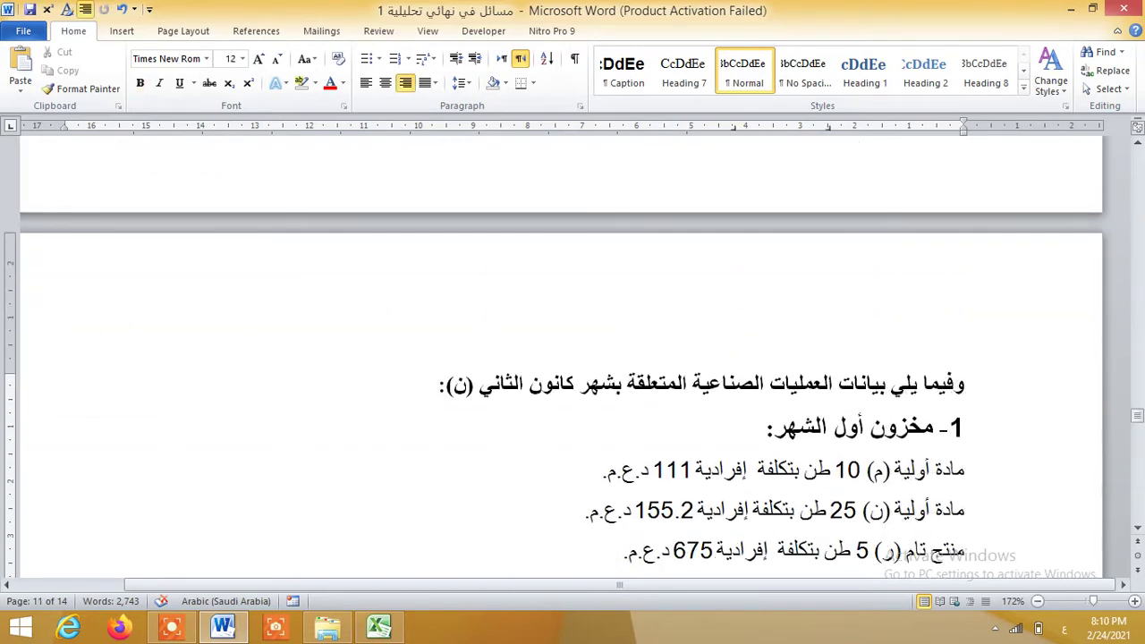
key(Down)
key(Down)
key(Down)
key(Down)
key(Down)
key(Down)
key(Down)
key(Down)
key(Down)
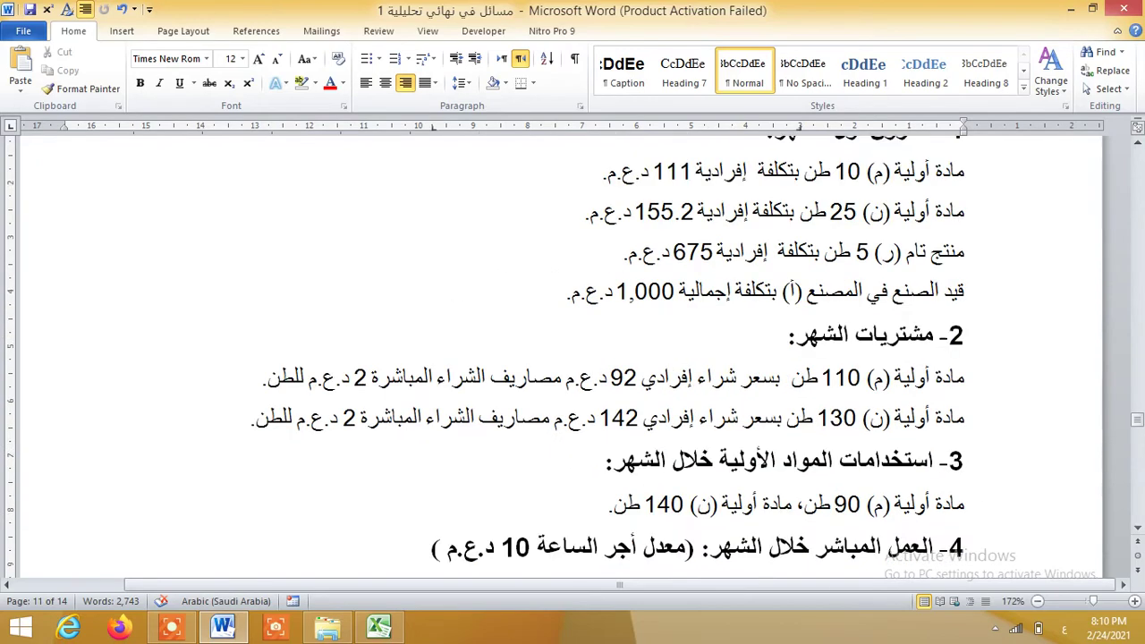
key(Down)
key(Down)
key(Down)
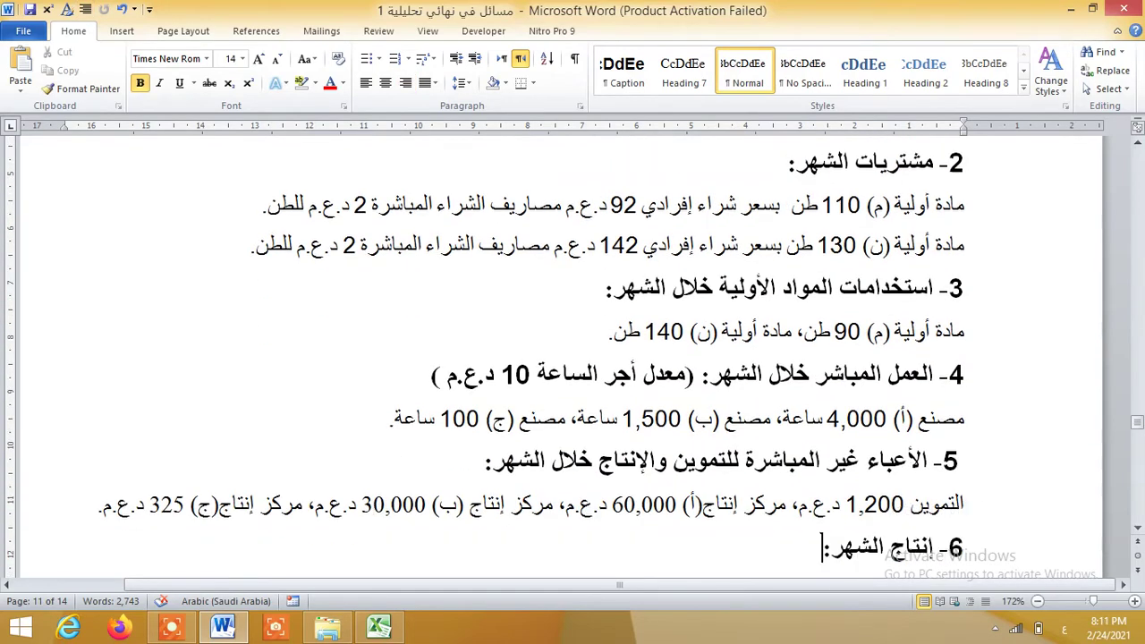
key(Down)
key(Down)
key(Down)
key(Down)
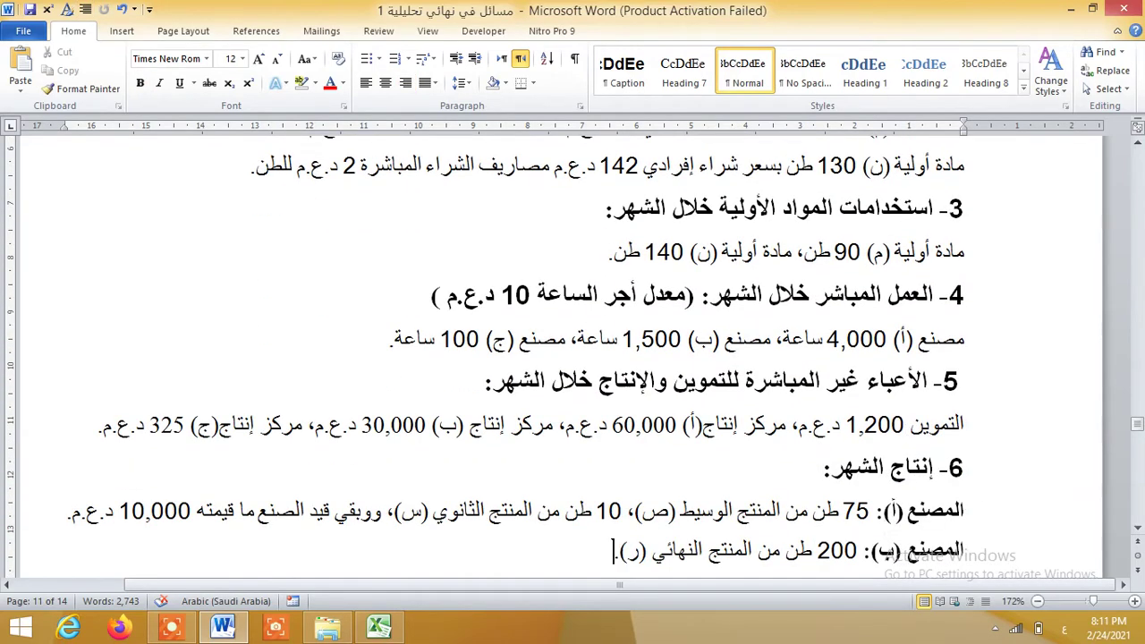
key(Down)
key(Down)
key(Down)
key(Down)
key(Down)
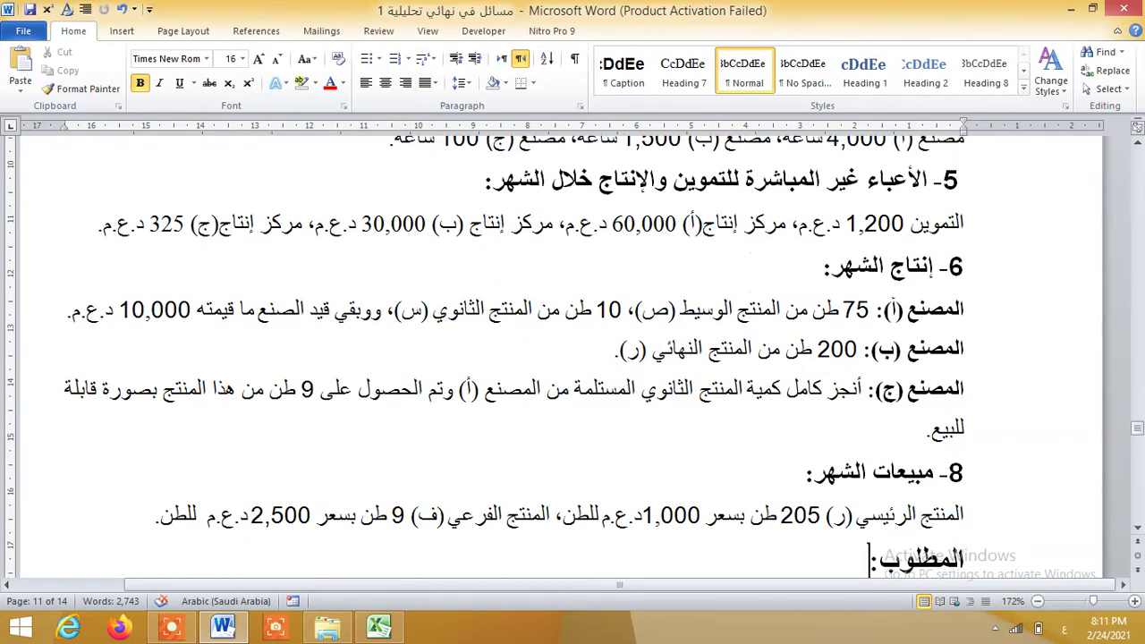
key(Down)
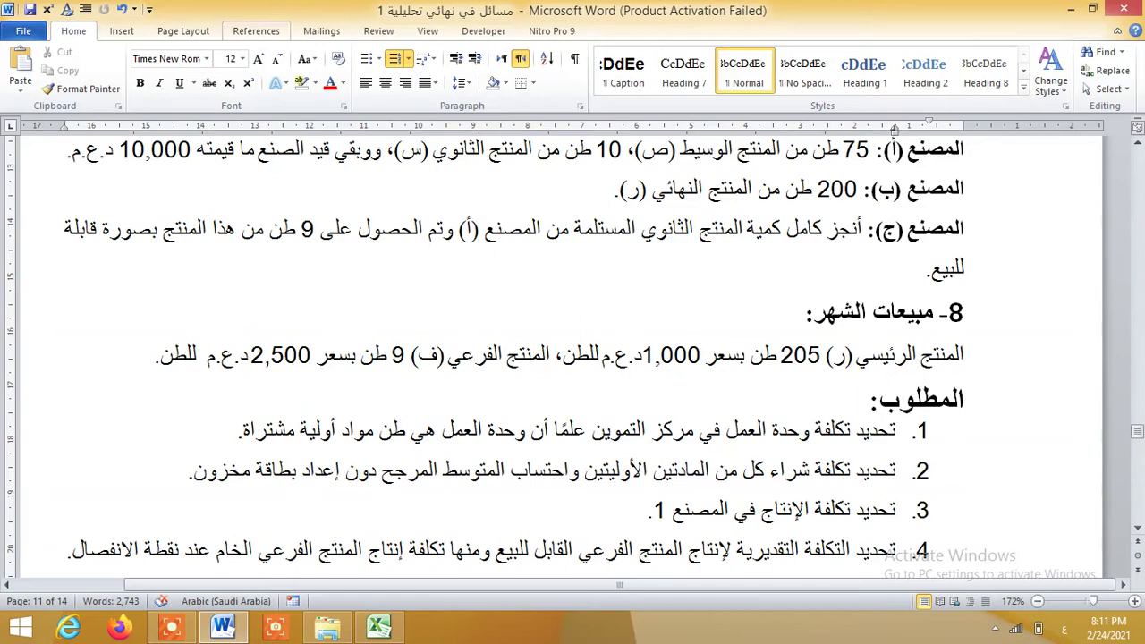
Look back at section 5 for the supply centre's indirect costs
key(Up)
key(Up)
key(Up)
key(Up)
key(Up)
key(Up)
key(Up)
key(Up)
key(Up)
key(Up)
key(Up)
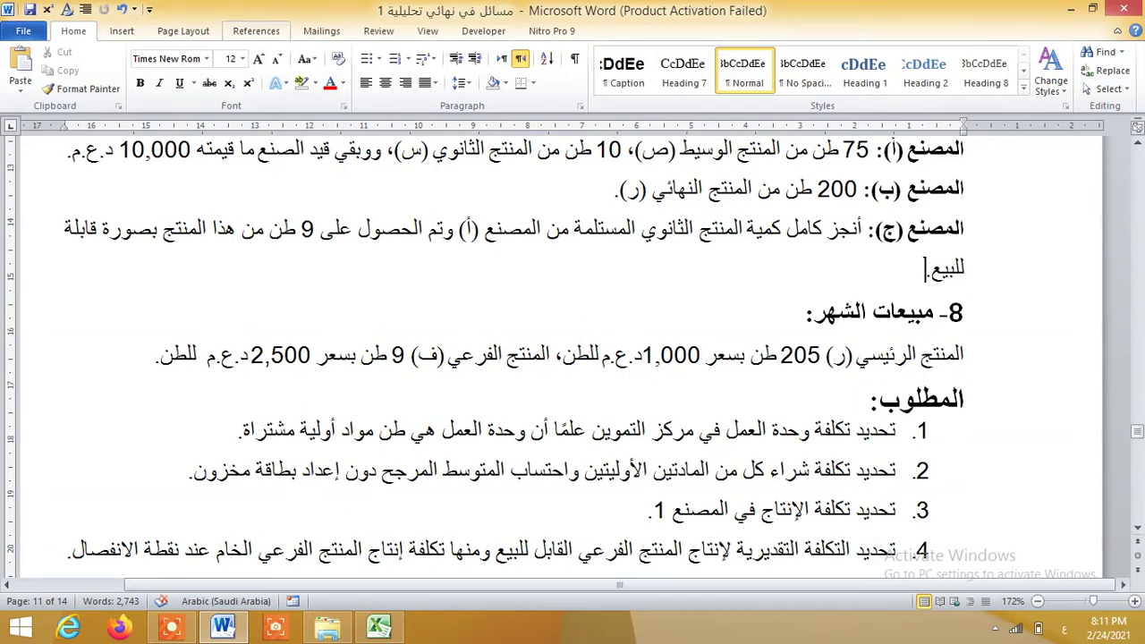
key(Up)
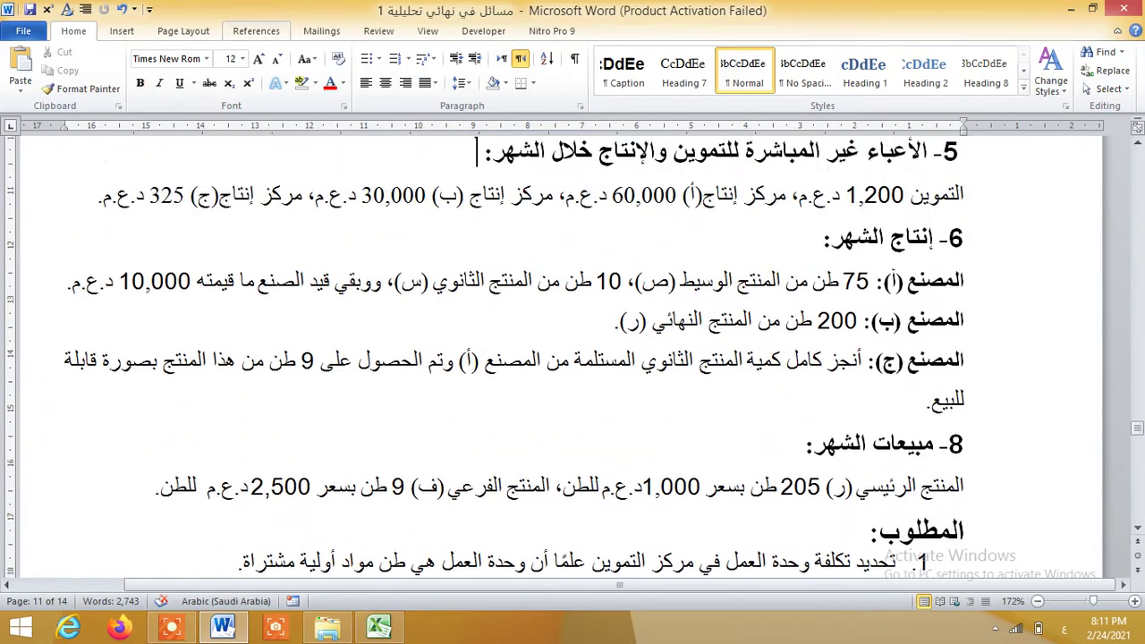
key(Down)
key(Right)
key(Right)
key(Right)
key(Right)
key(Right)
key(Right)
key(Right)
key(Right)
key(Right)
key(Right)
key(Right)
key(Right)
Look up the purchased tonnage of raw materials (م) and (ن) in section 2, the month's purchases
key(Up)
key(Up)
key(Up)
key(Up)
key(Up)
key(Up)
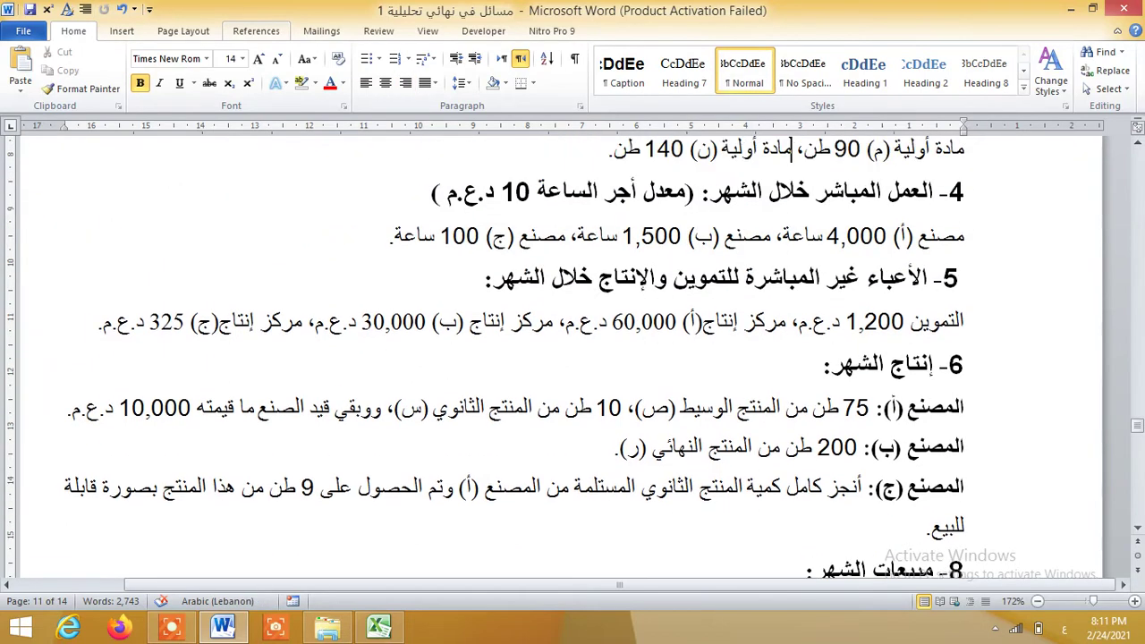
key(Up)
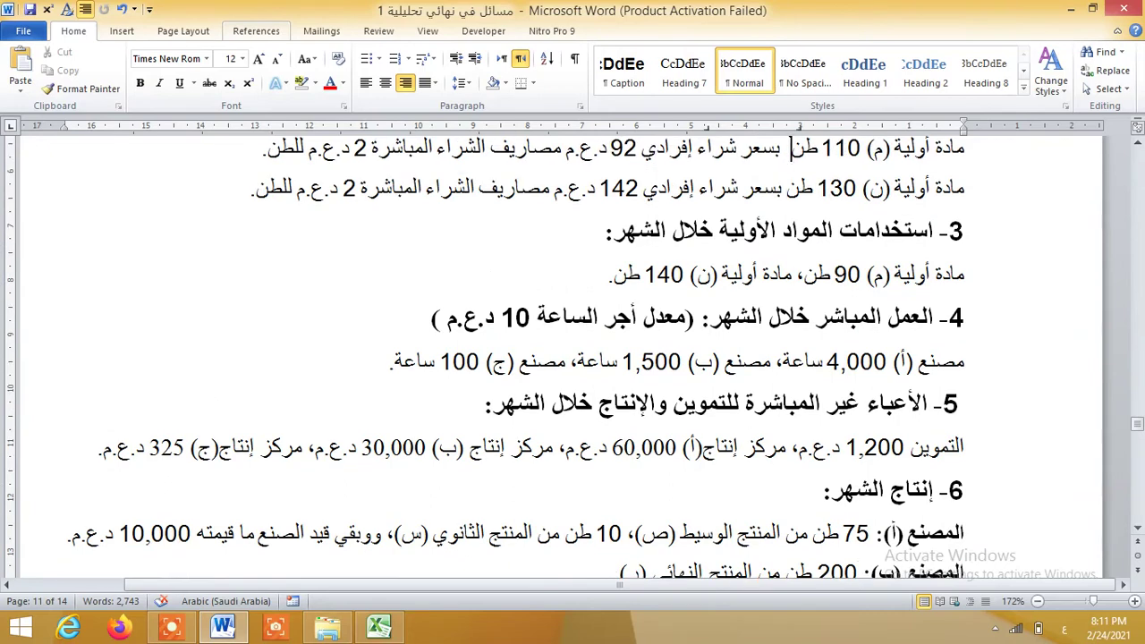
key(Up)
key(Down)
key(Right)
key(Right)
key(Right)
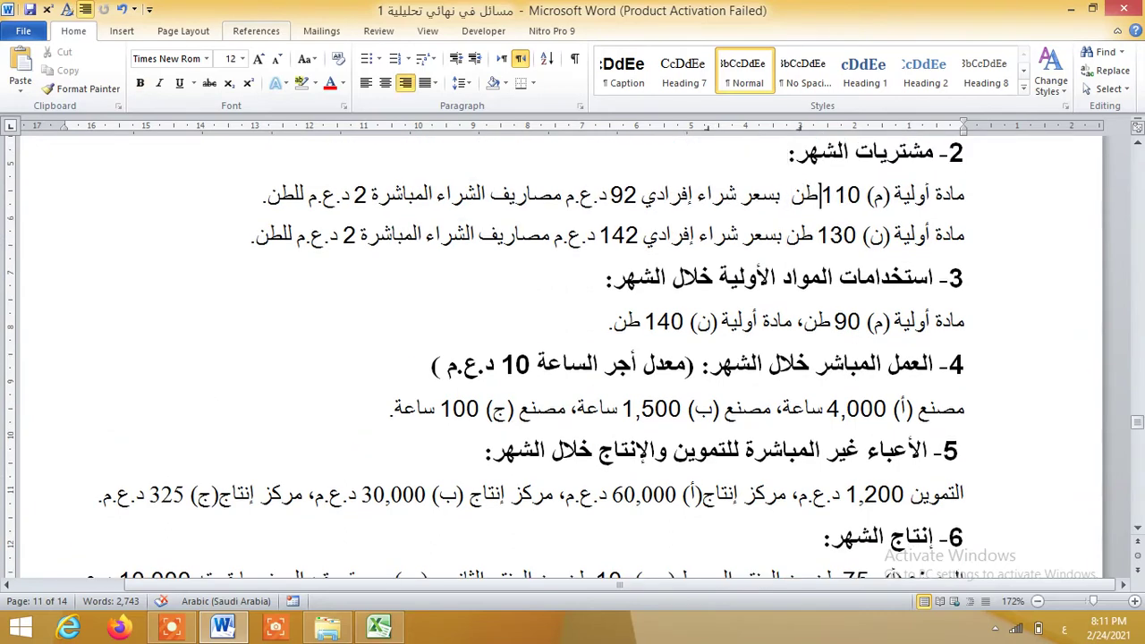
key(Down)
Switch to the Excel workbook and enter 1200 as the supply centre's final total in cell B3
click(378, 626)
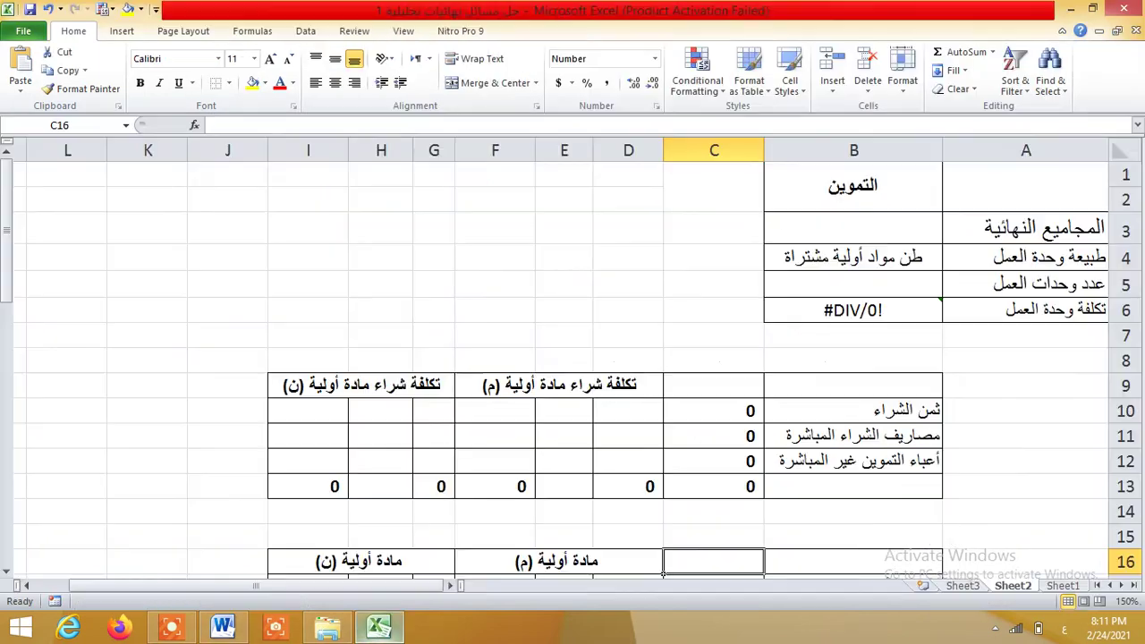
click(778, 192)
click(766, 240)
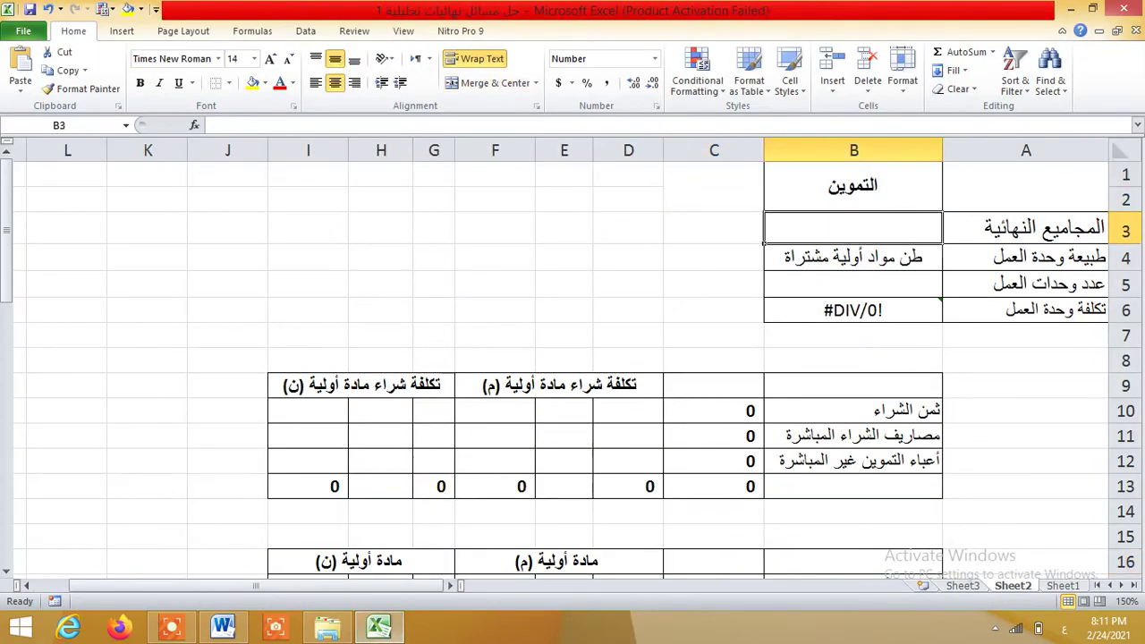
text(1200)
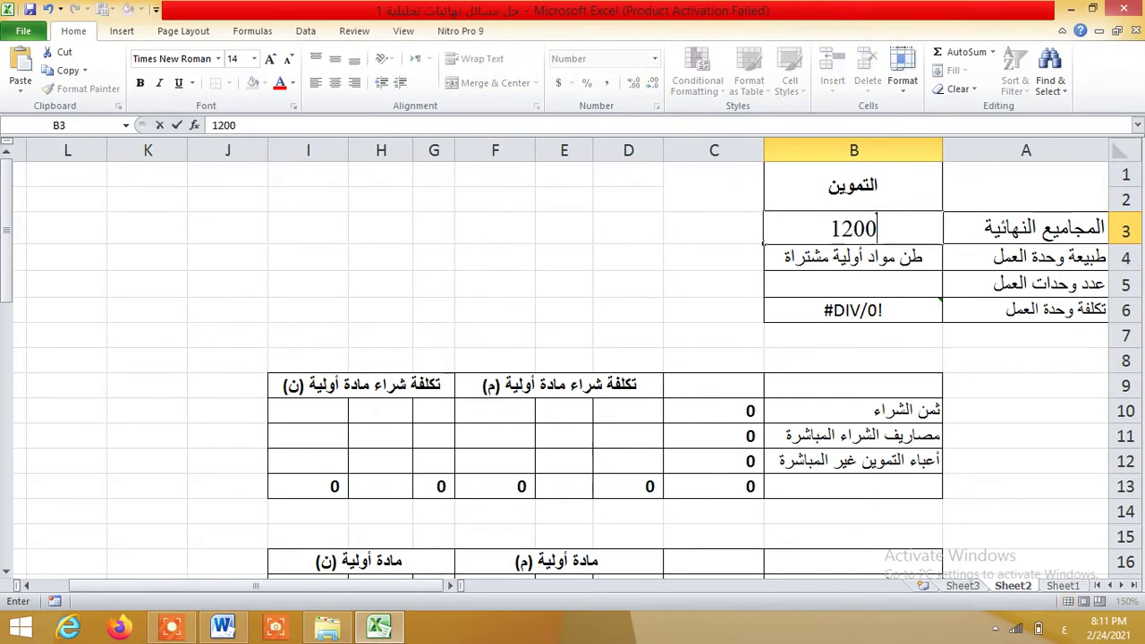
Calculate the number of work units in cell B5 with the formula =110+130
click(765, 269)
click(766, 284)
text(=)
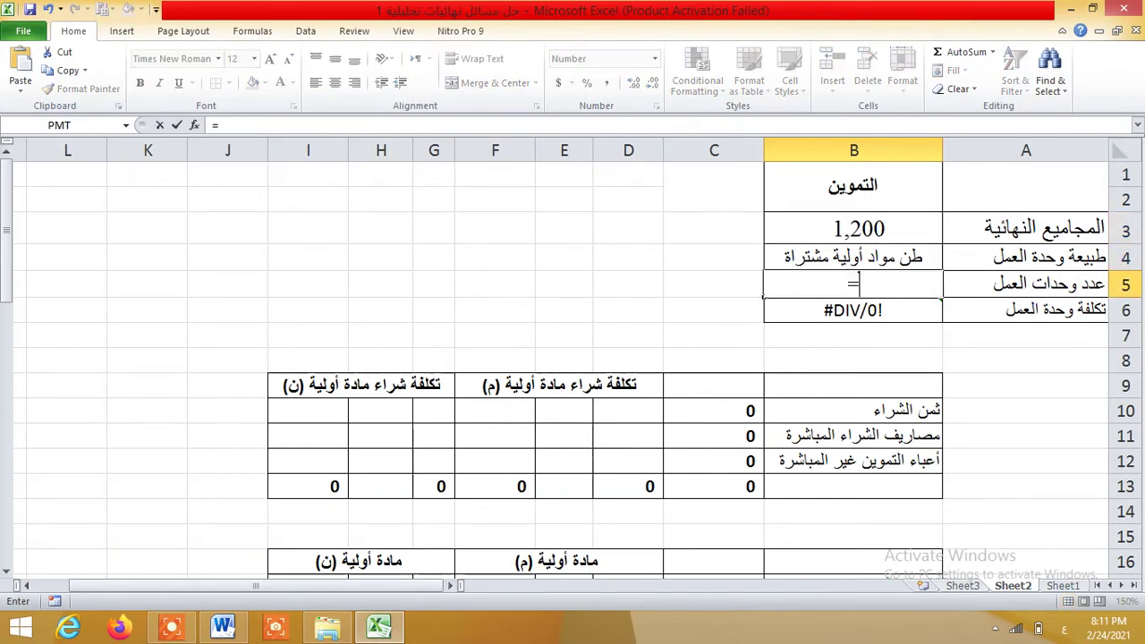
text(110)
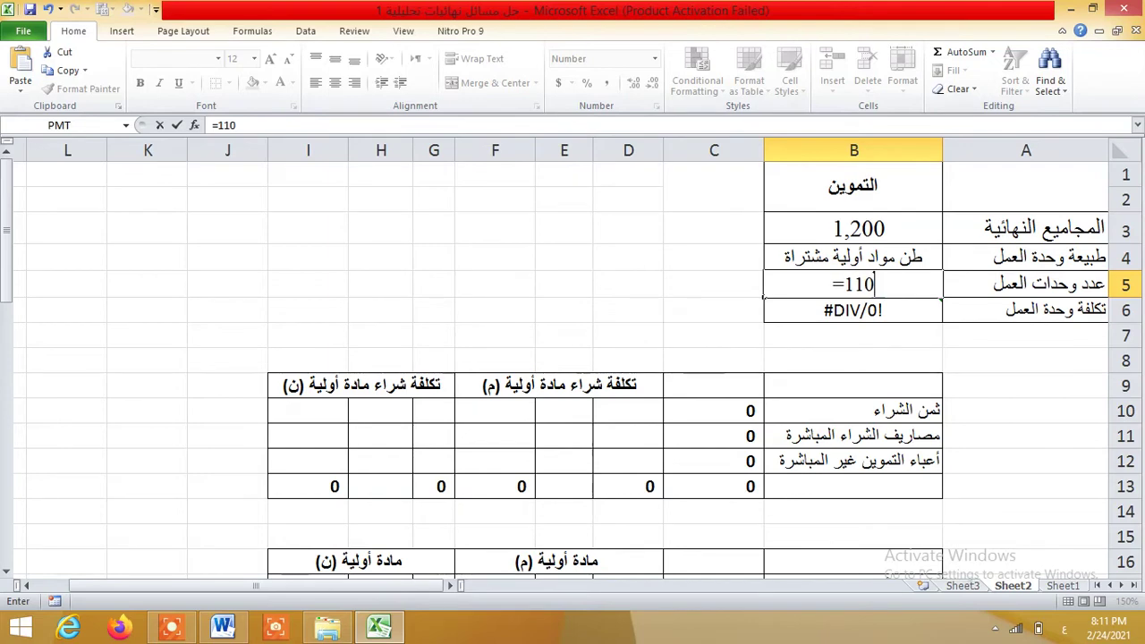
text(+130)
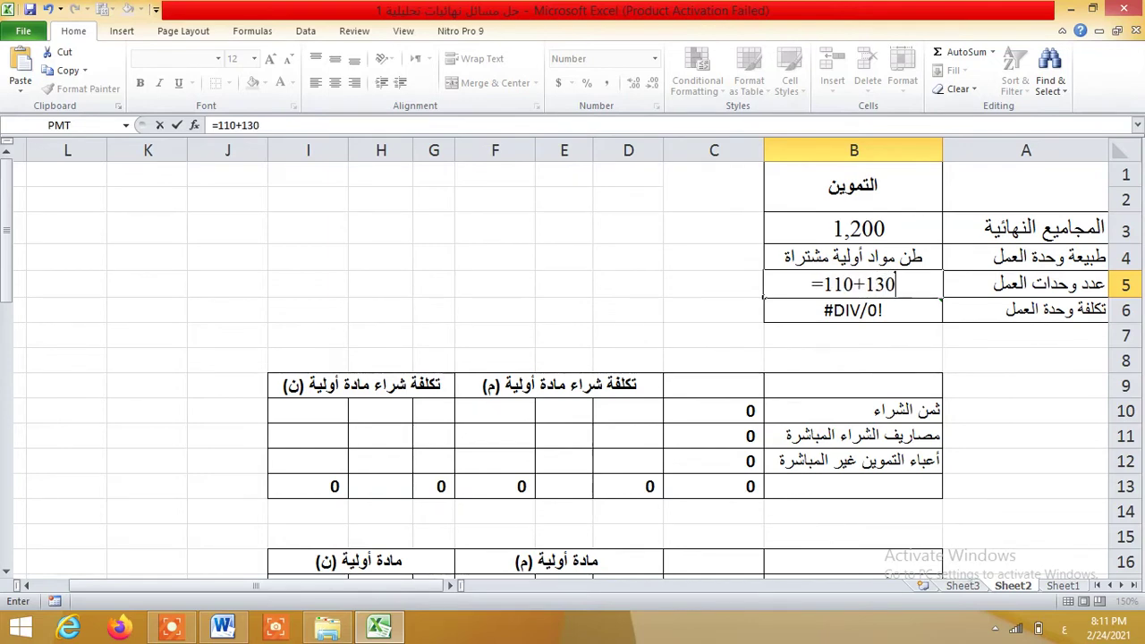
key(Return)
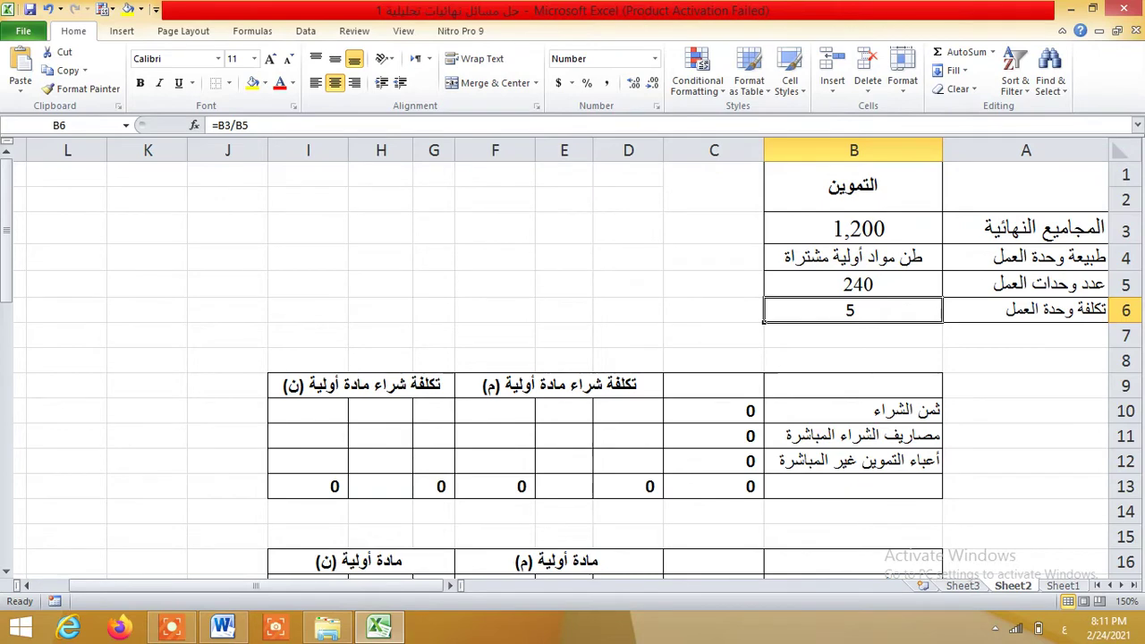
Calculate the cost per work unit in cell B6 with the formula =B3/B5
text(=)
key(Up)
key(Up)
key(Up)
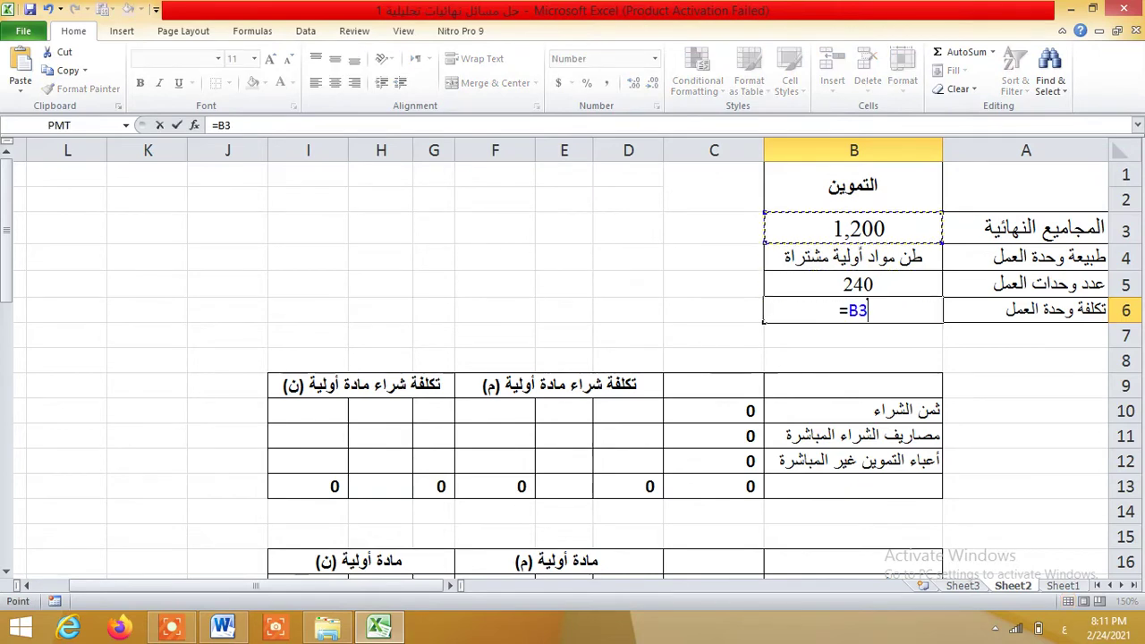
text(/)
key(Up)
key(Return)
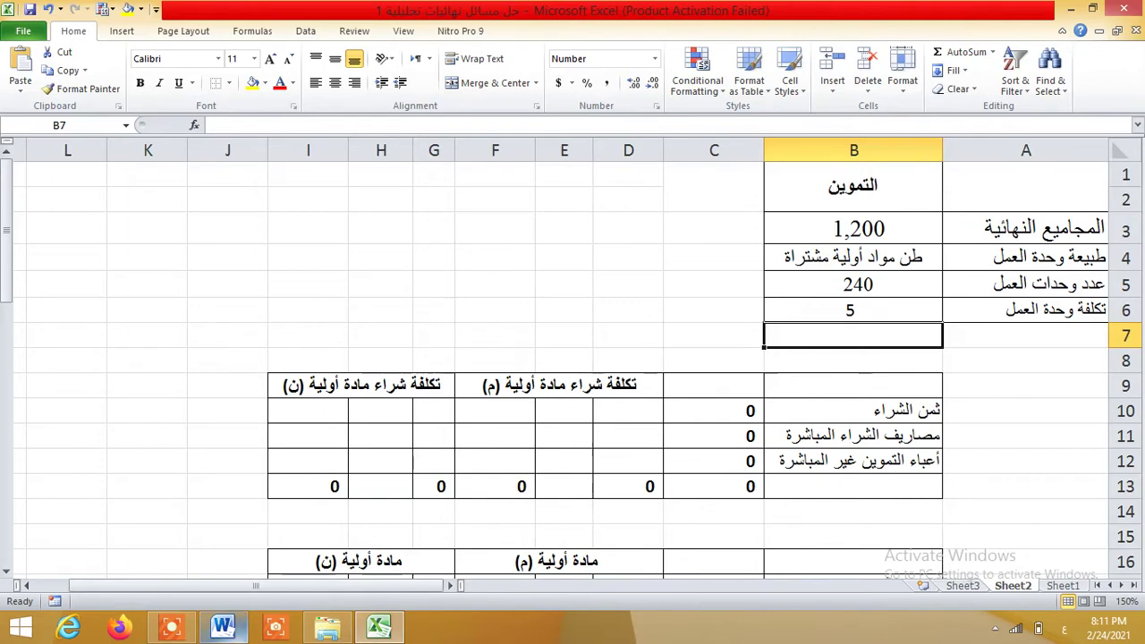
Switch back to the Word document and review the requirements against the production and purchase data
click(223, 627)
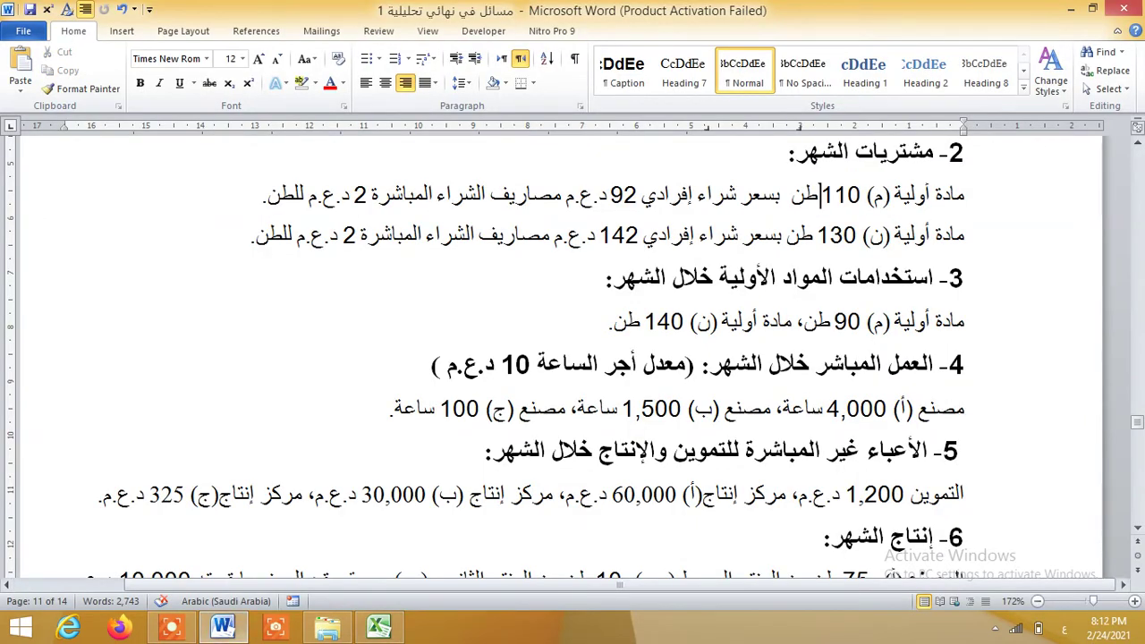
scroll(573, 358, down, 1)
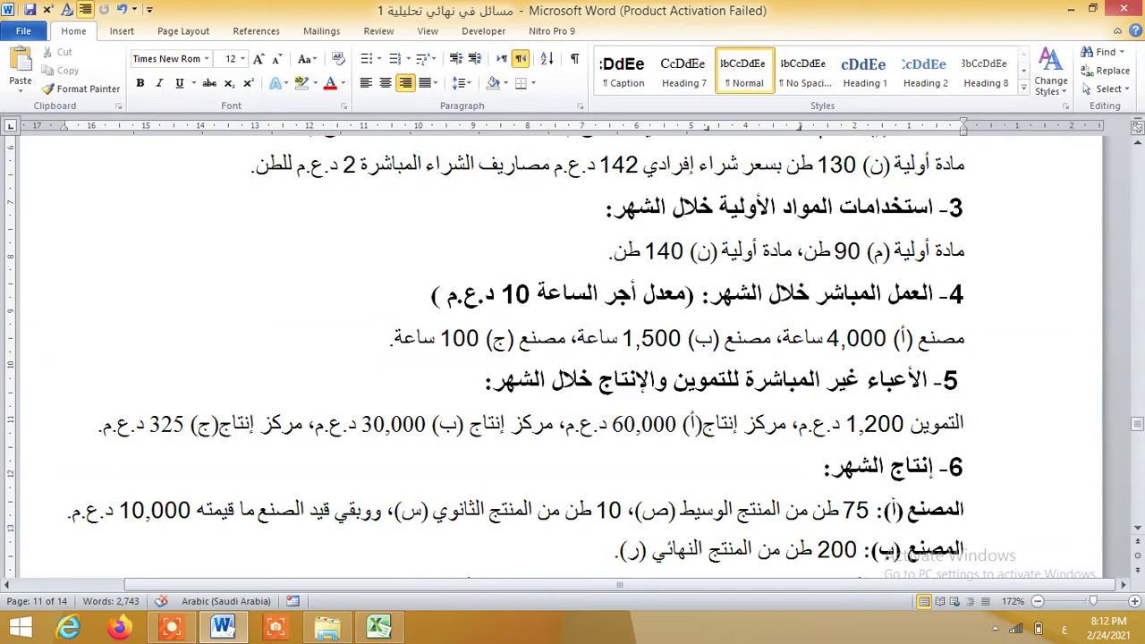
scroll(572, 358, down, 6)
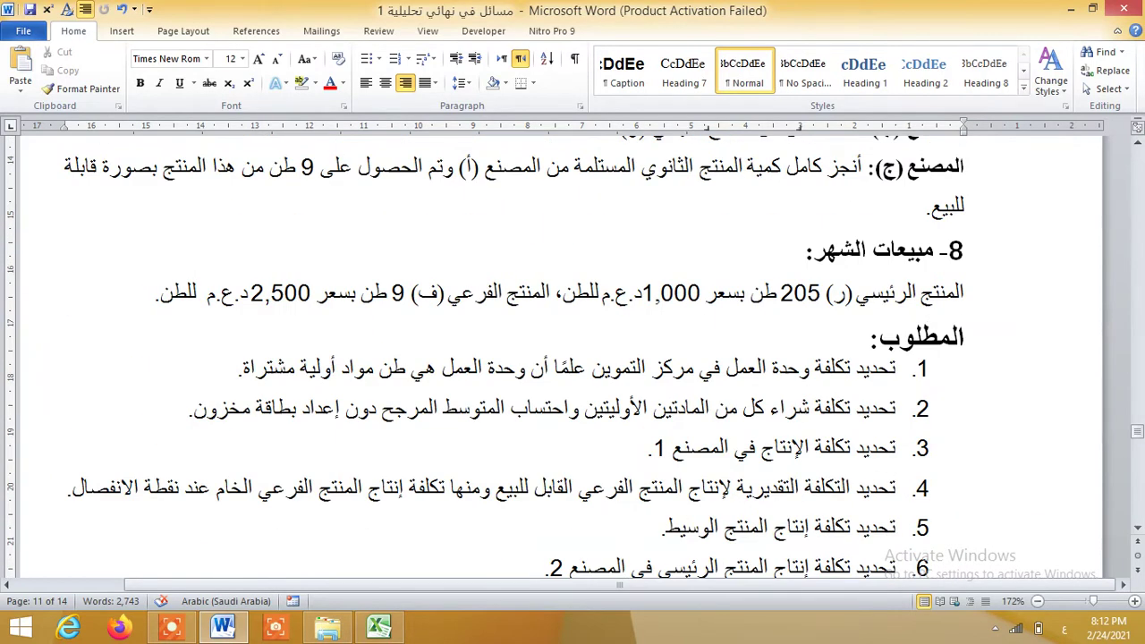
scroll(572, 358, up, 3)
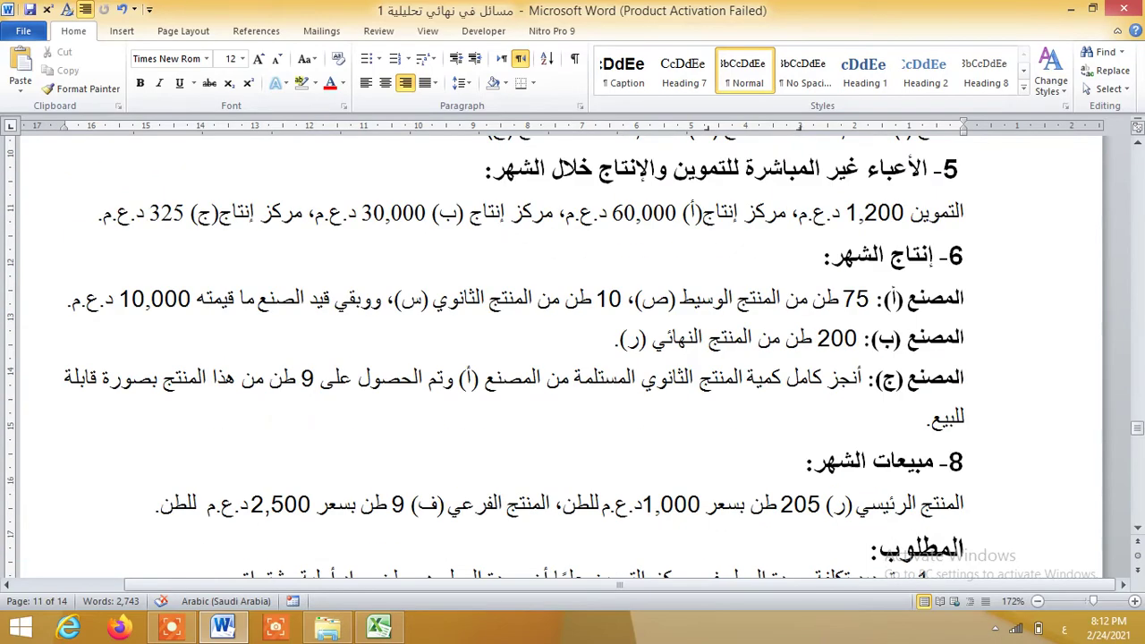
scroll(572, 358, down, 3)
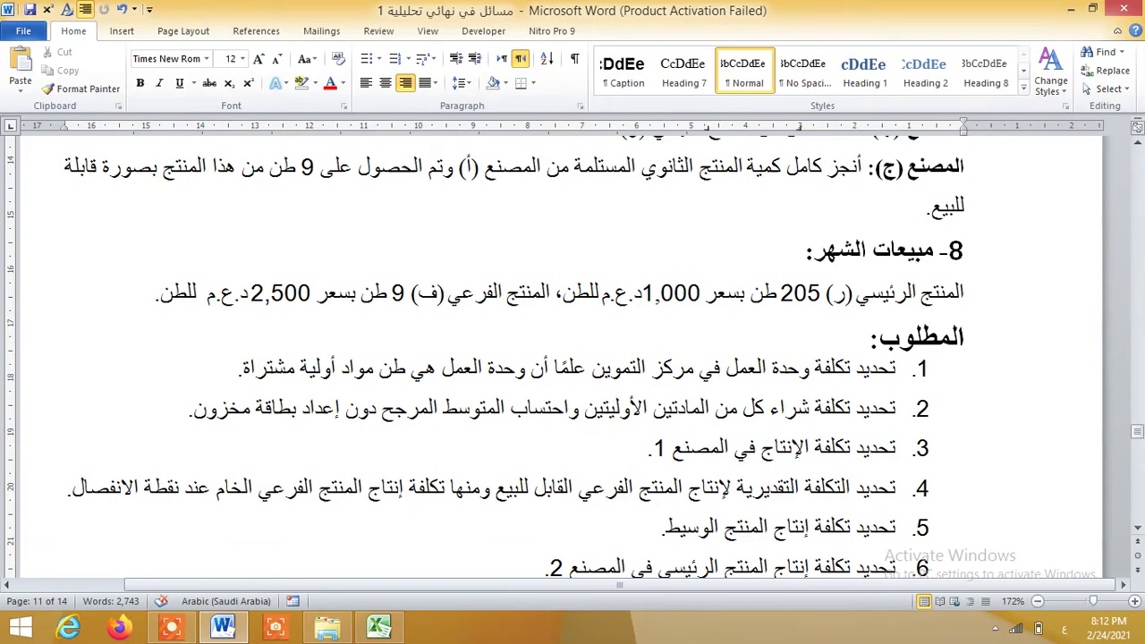
scroll(573, 357, up, 3)
scroll(573, 357, up, 3)
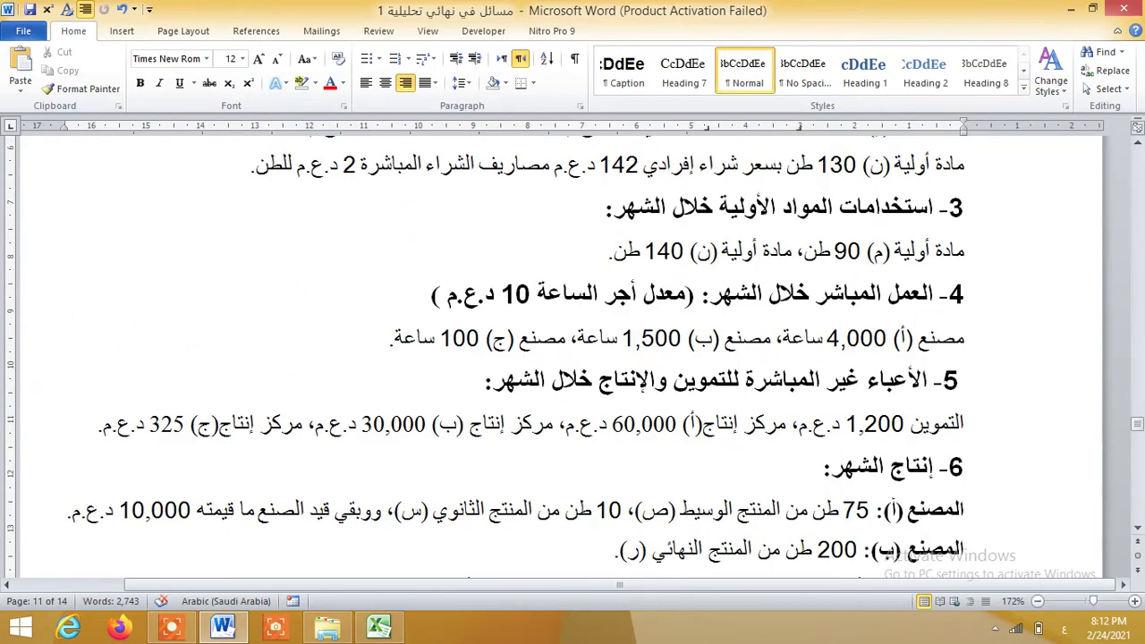
scroll(572, 358, up, 1)
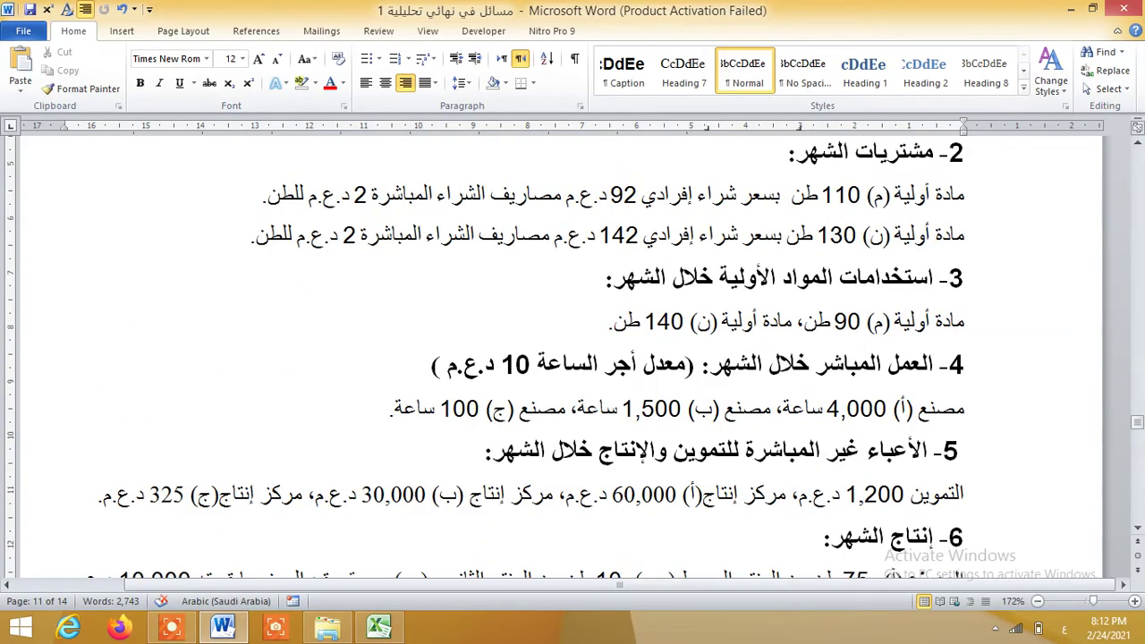
Show the collected clipboard items and copy the purchase lines for raw materials (م) and (ن) as separate items
drag(259, 194, 964, 194)
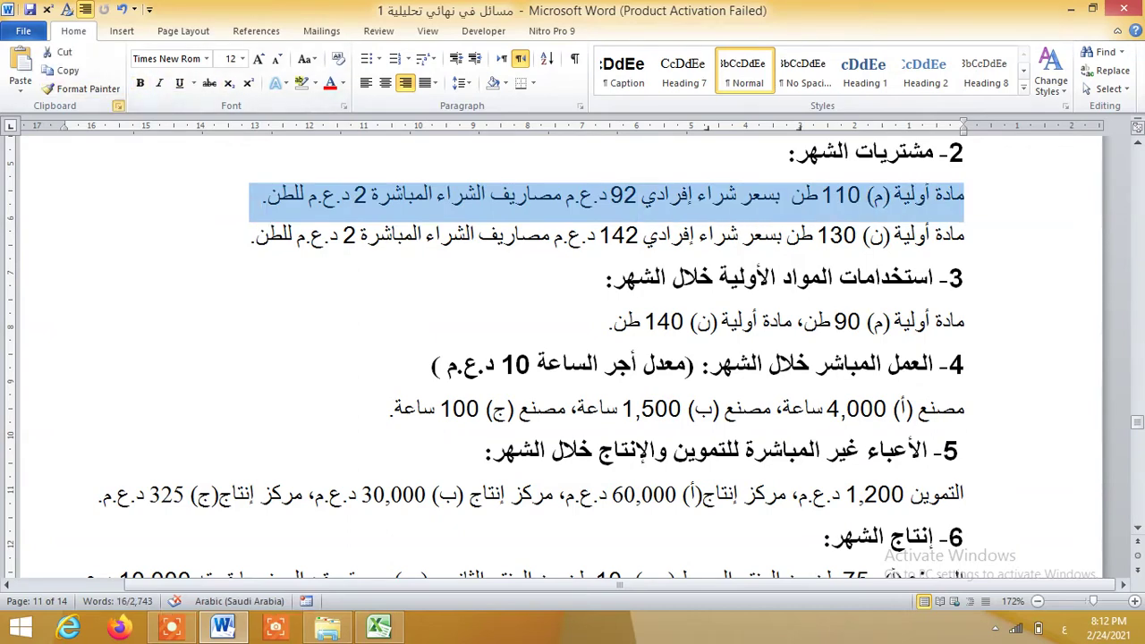
click(117, 105)
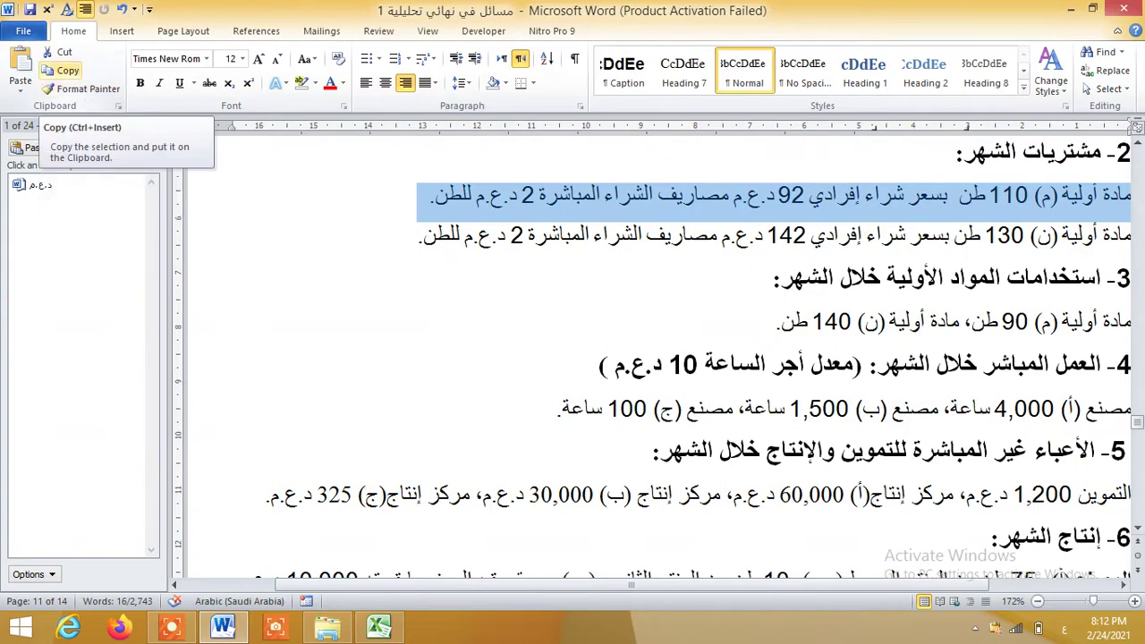
click(63, 71)
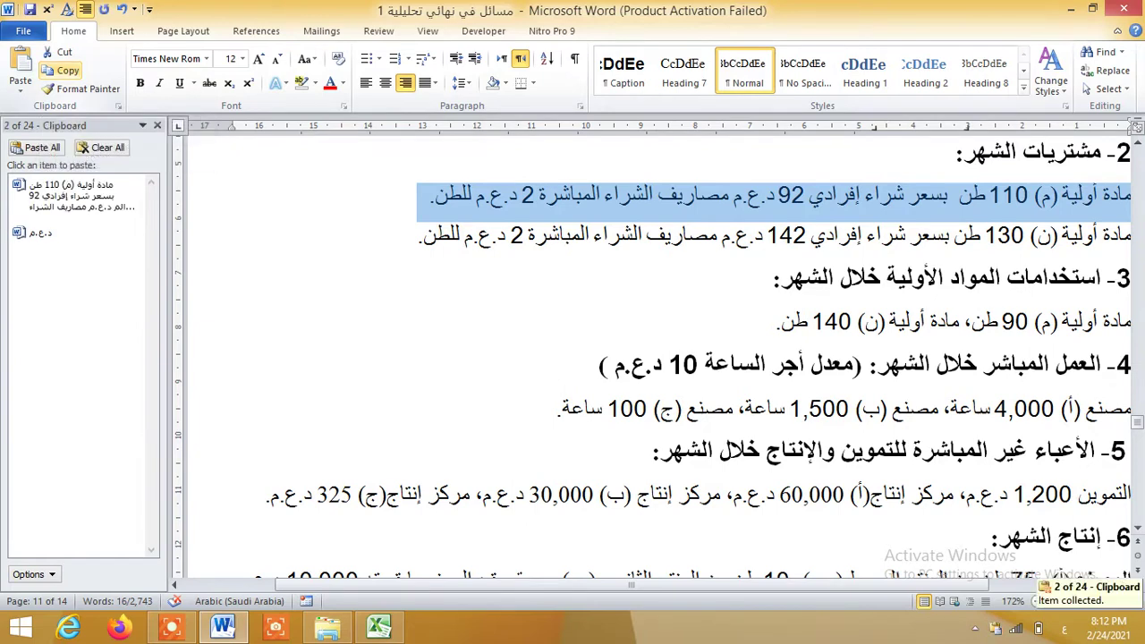
drag(421, 235, 1132, 235)
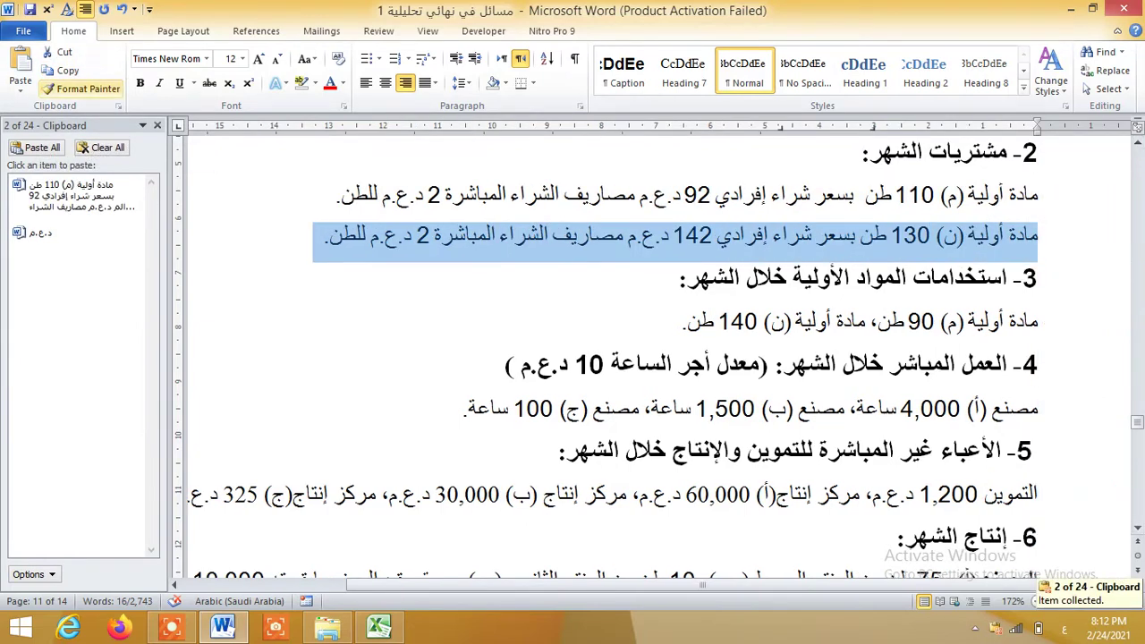
click(62, 71)
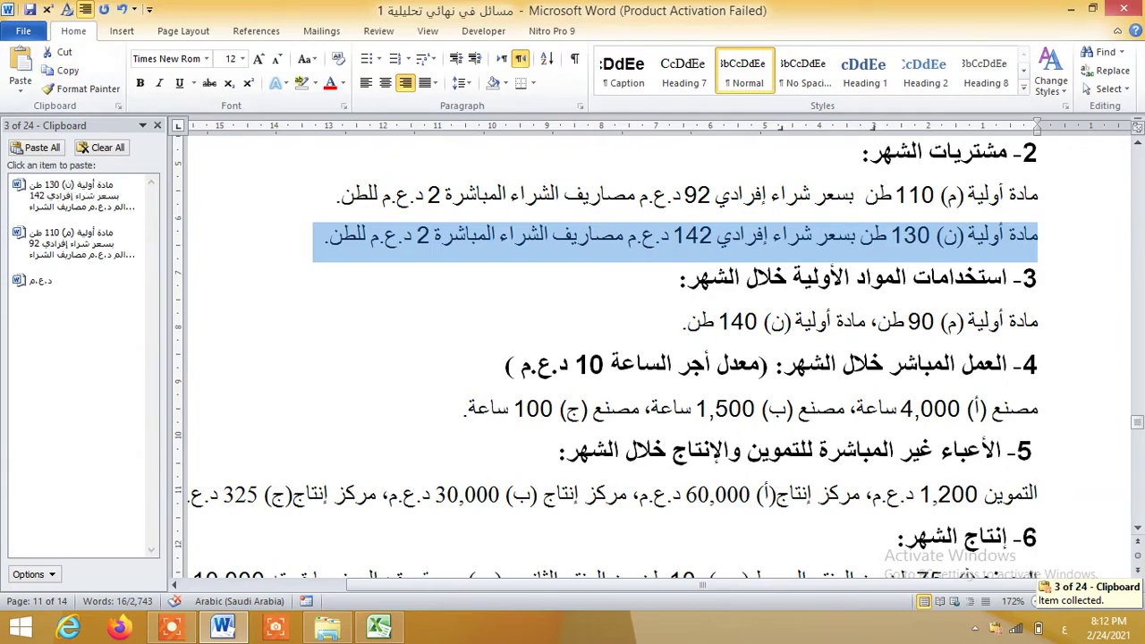
Switch to the Excel workbook with the collected clipboard items shown and enter material (م)'s purchase quantity 110 in D10 and unit price 92 in E10
click(1071, 9)
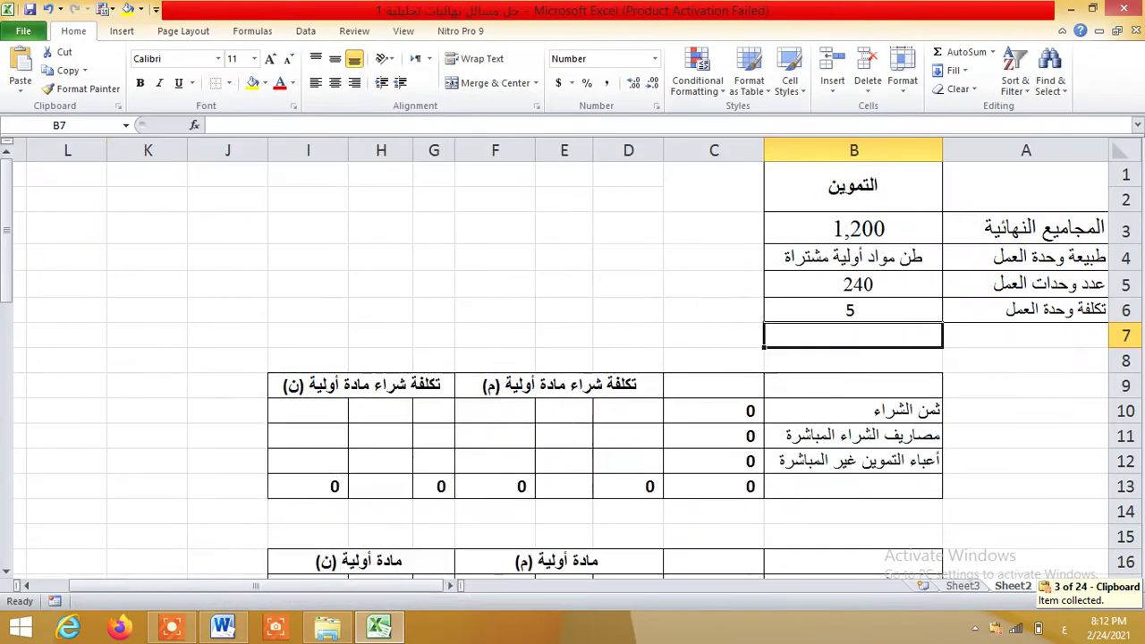
click(118, 106)
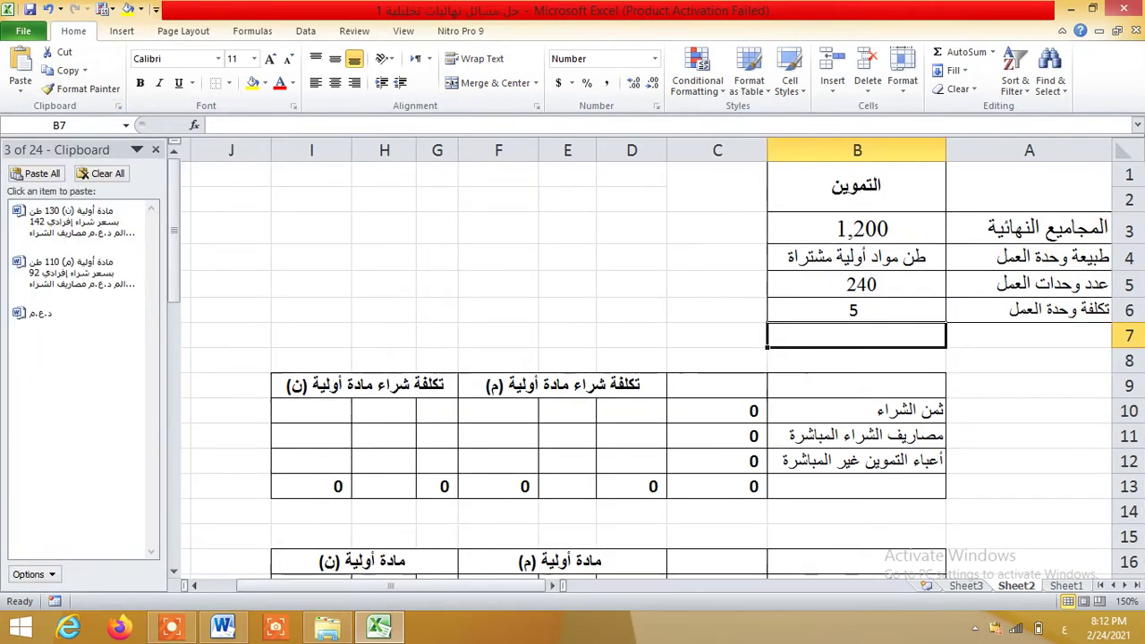
click(597, 417)
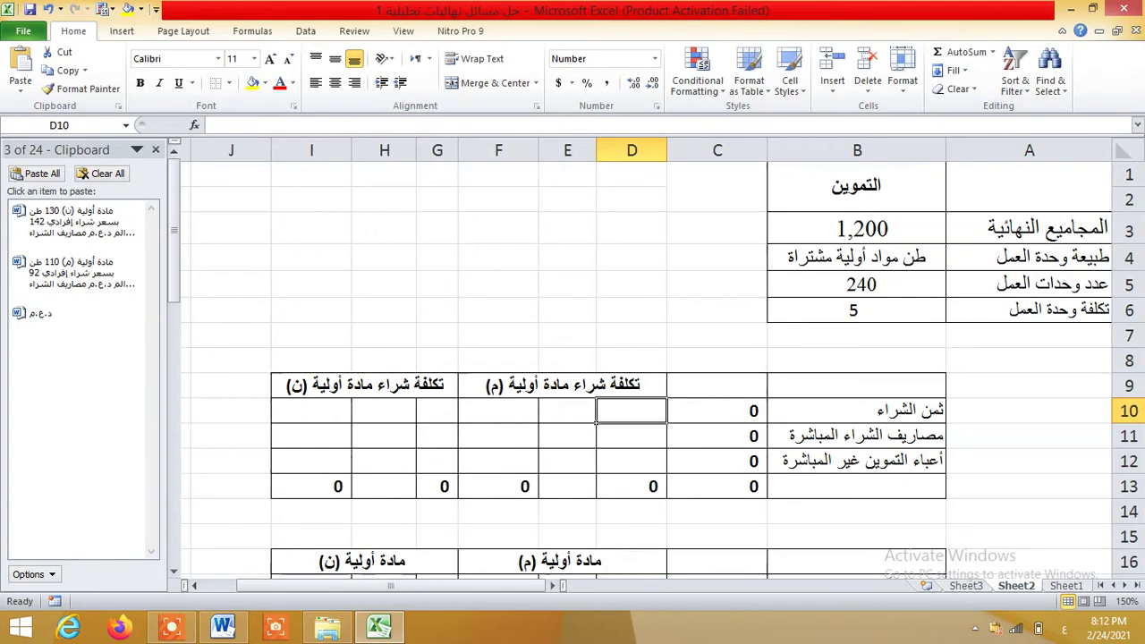
text(110)
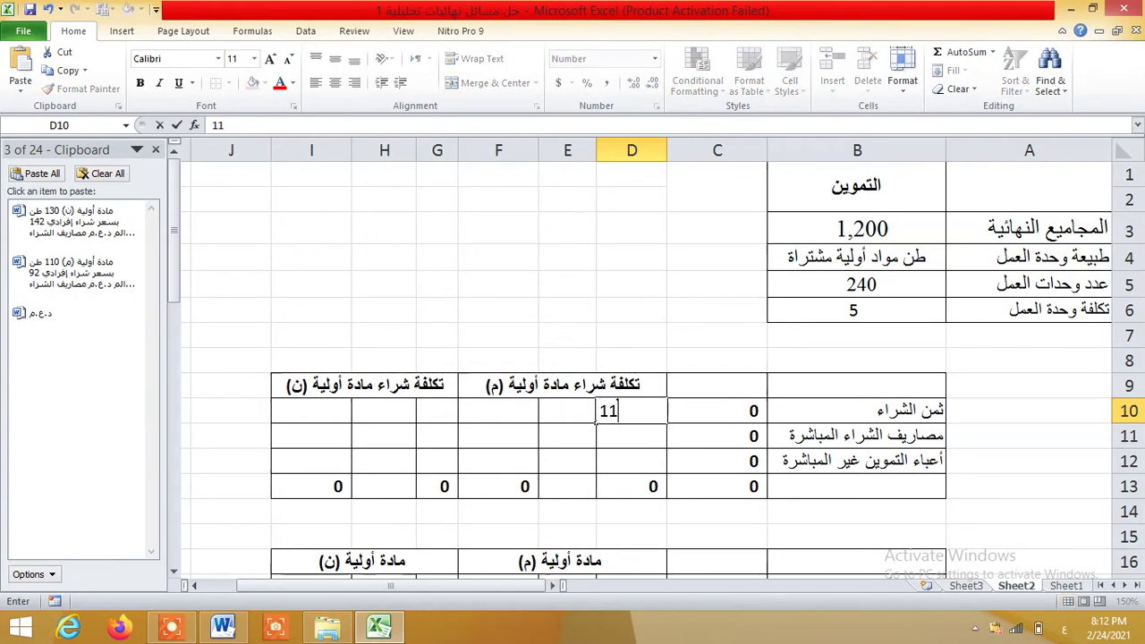
click(541, 417)
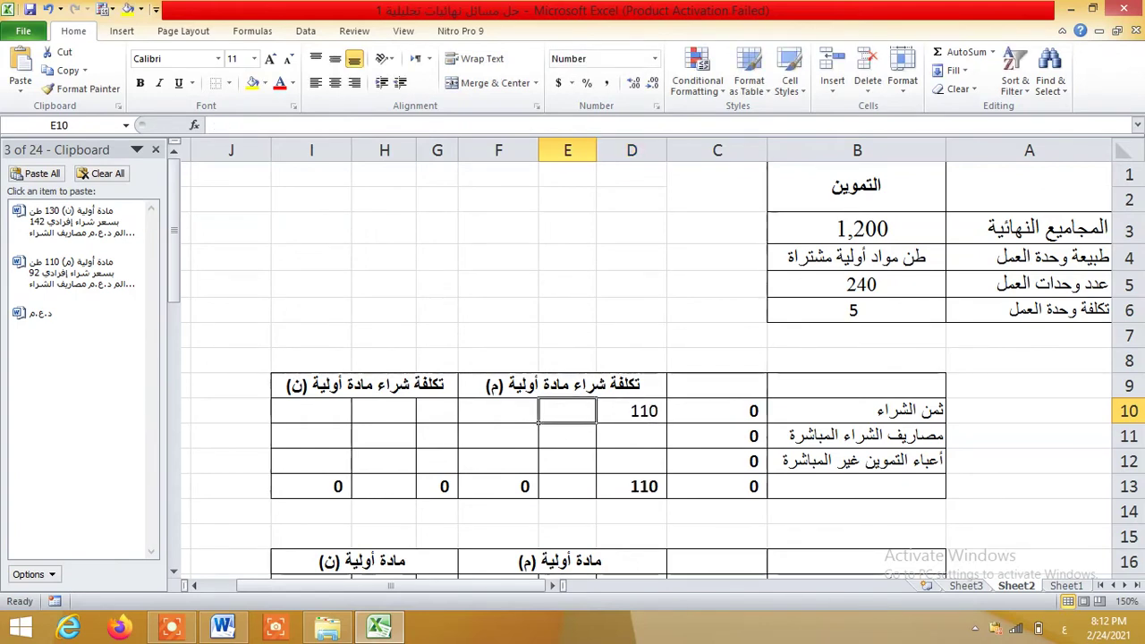
text(9)
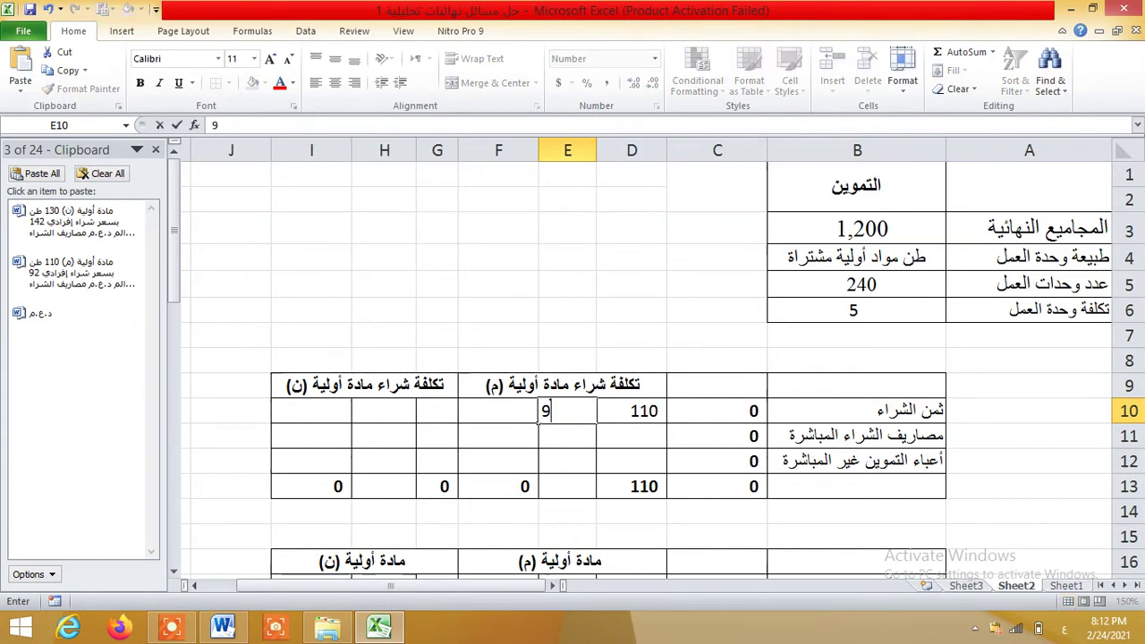
text(2)
key(Tab)
Enter raw material (ن)'s purchase quantity 130 in G10 and unit price 142 in H10
key(Tab)
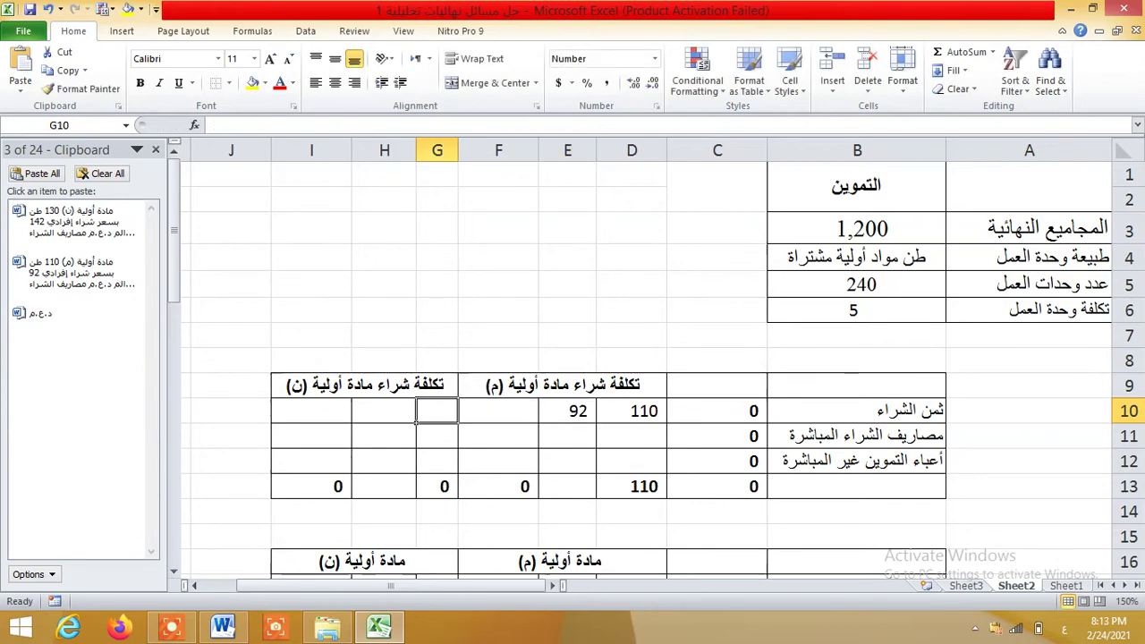
text(130)
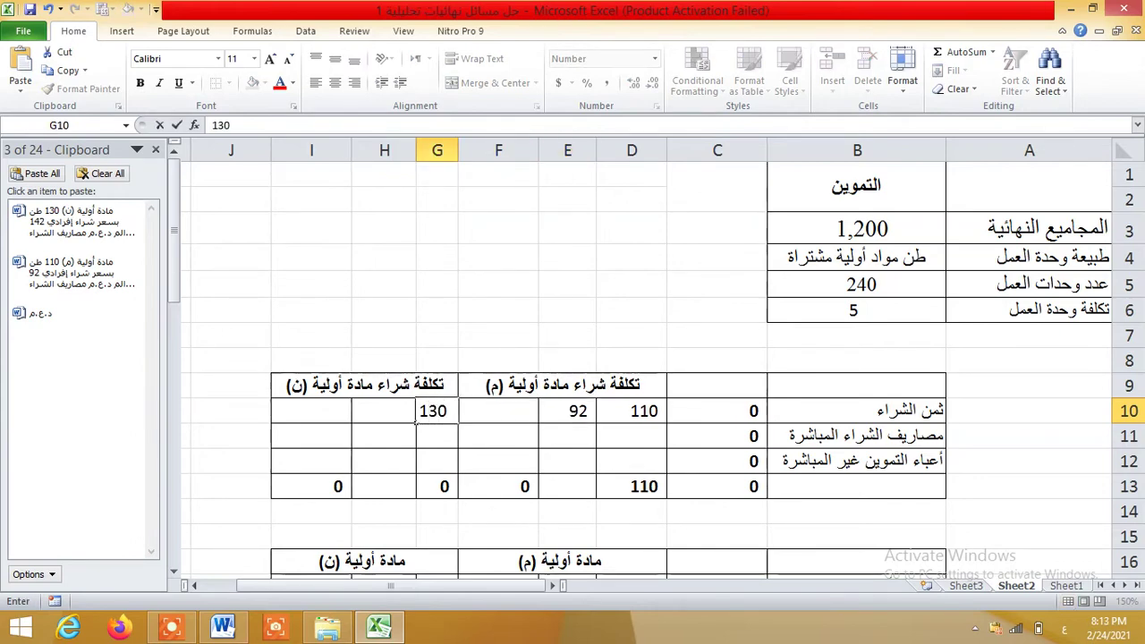
key(Tab)
text(142)
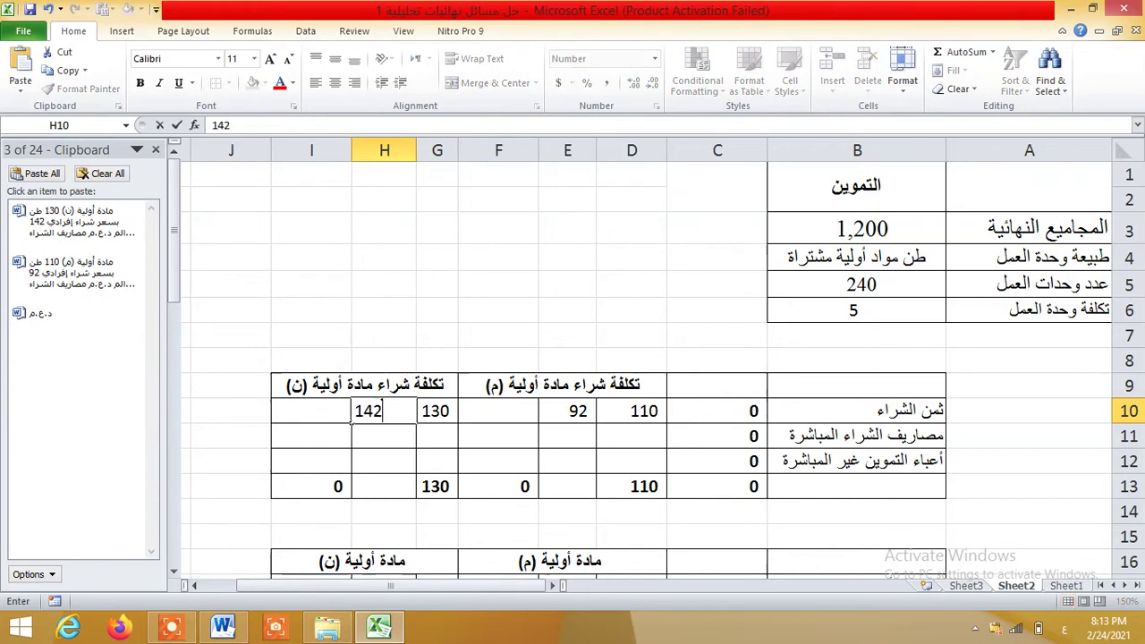
key(Return)
Enter the quantity 110 for material (م) in D11 of the direct purchase expenses row
click(417, 444)
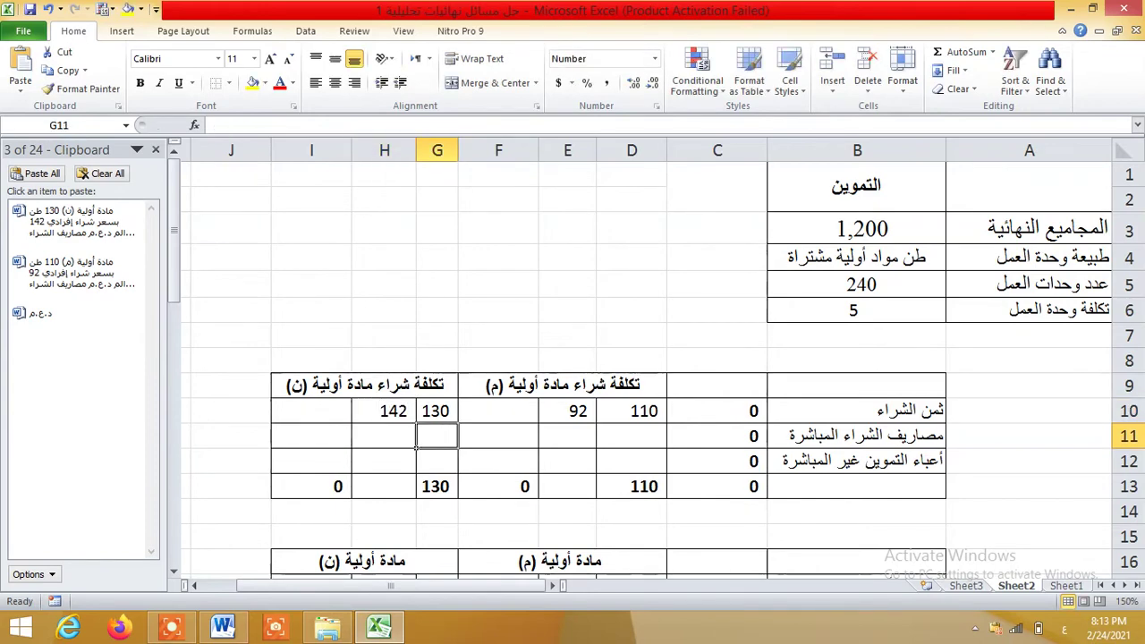
click(460, 446)
click(538, 446)
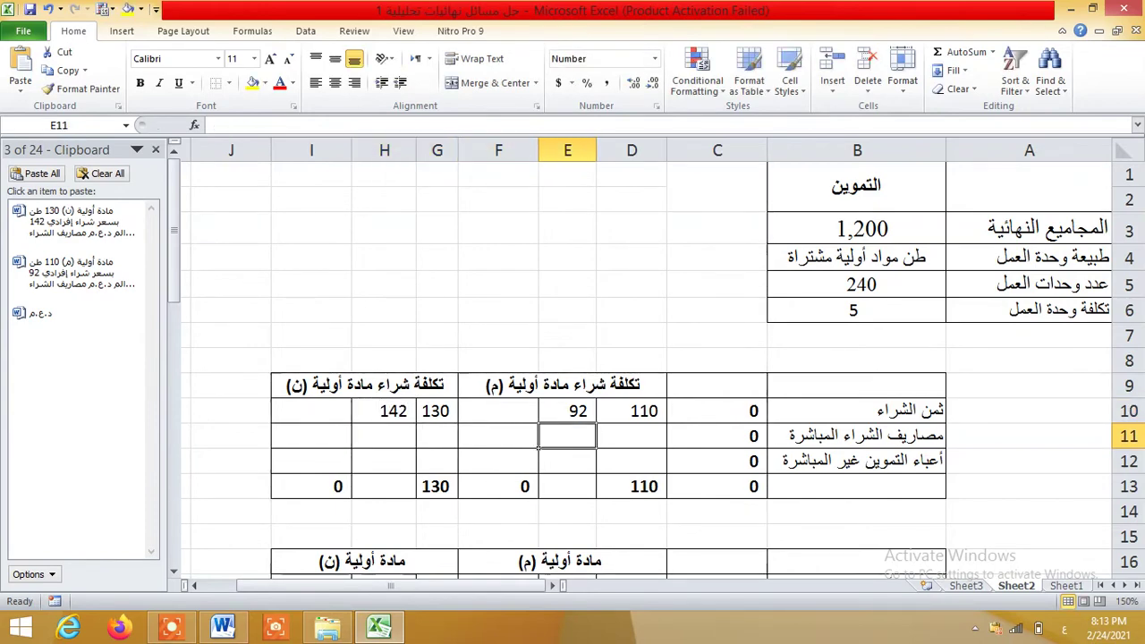
click(596, 446)
text(110)
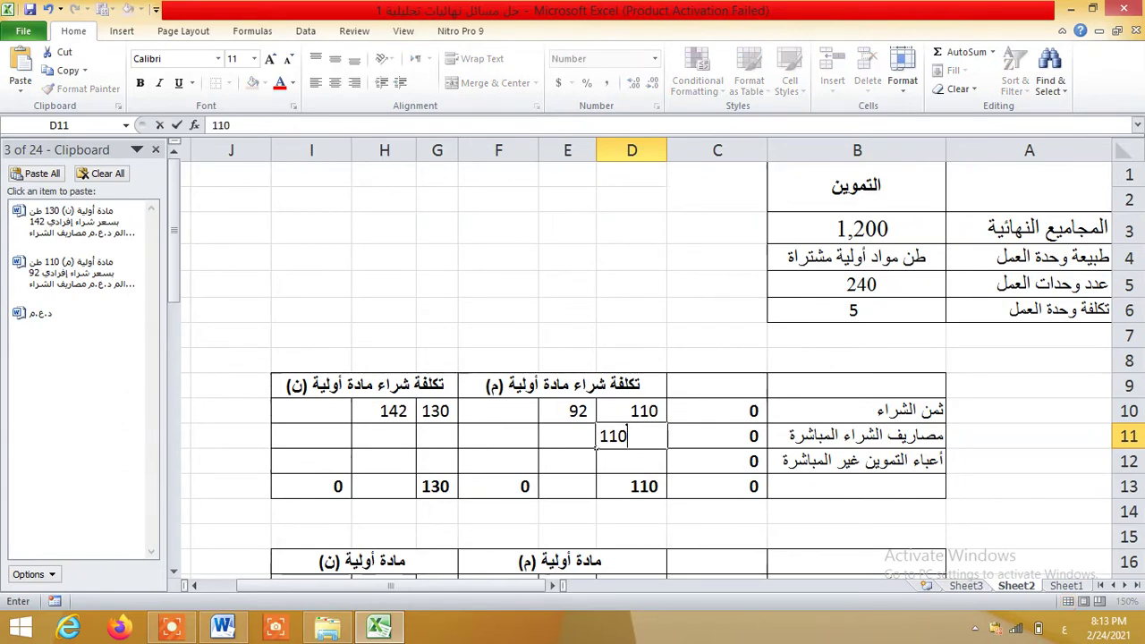
click(539, 446)
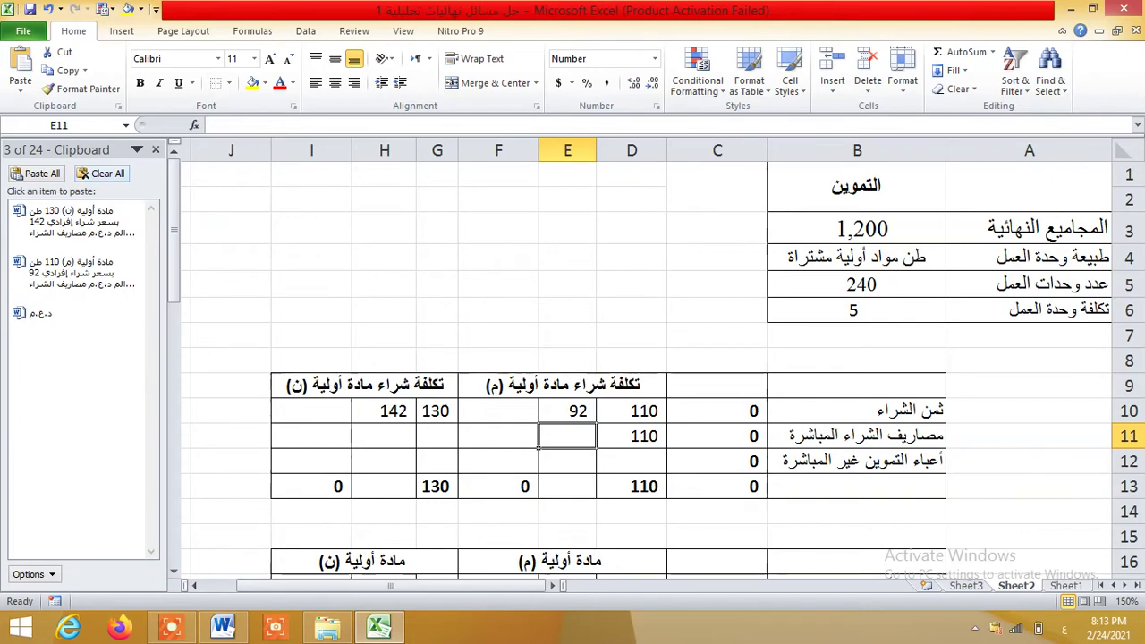
Check the direct purchase expenses per ton in the Word document and enter 2 in E11 of the Excel sheet
click(223, 626)
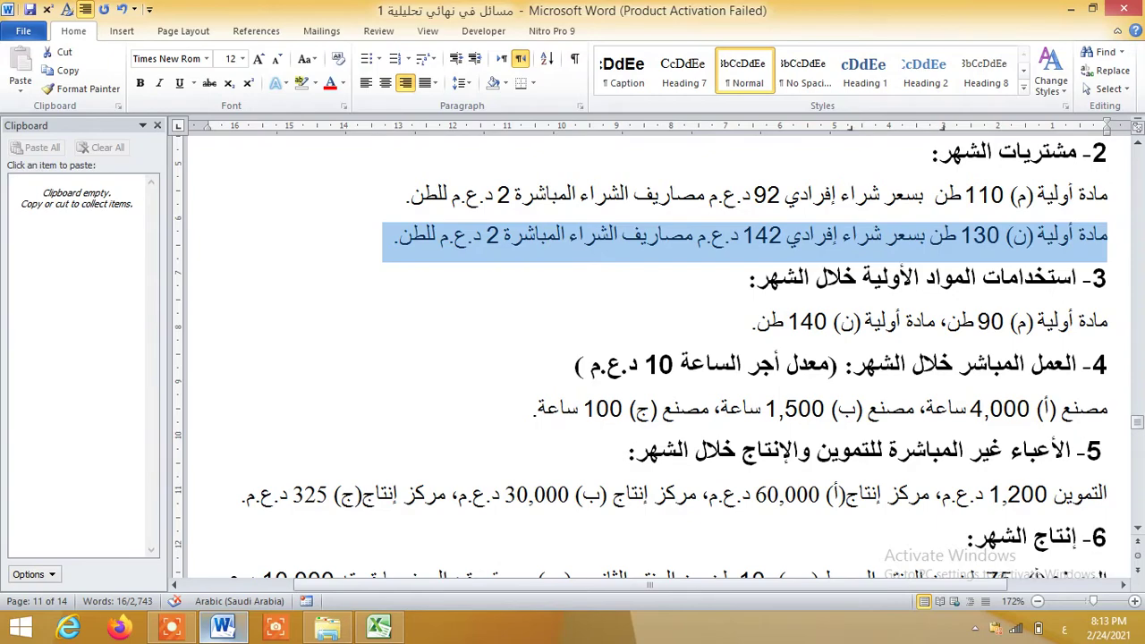
key(alt+Tab)
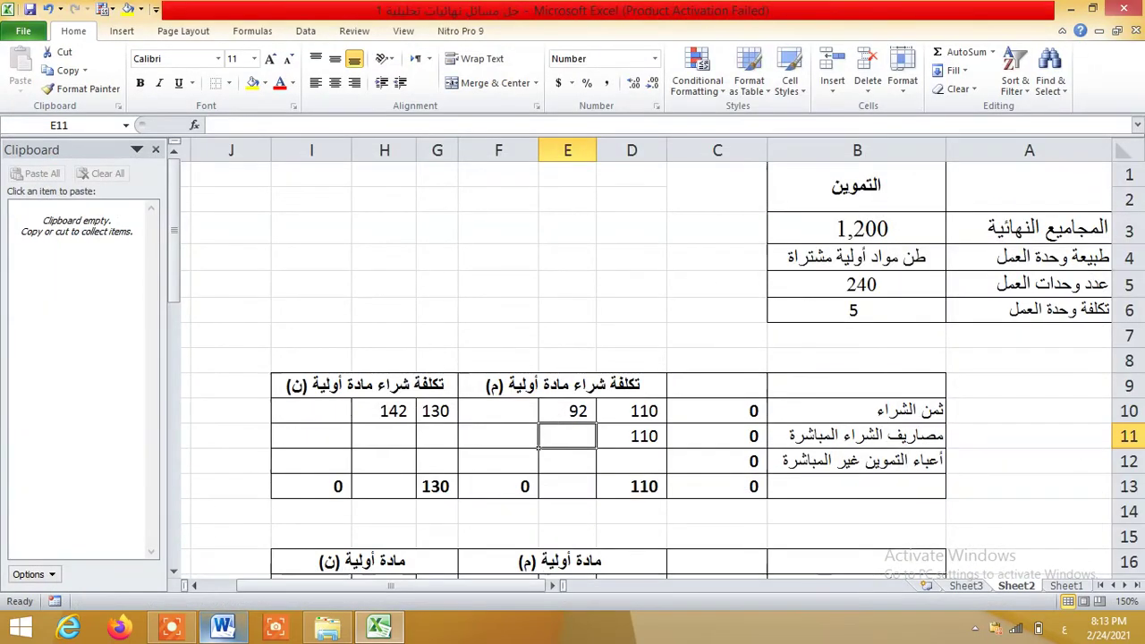
text(2)
key(Tab)
Fill material (ن)'s direct purchase expenses with the formula =G10 in G11 and the unit expense 2 in H11
key(Tab)
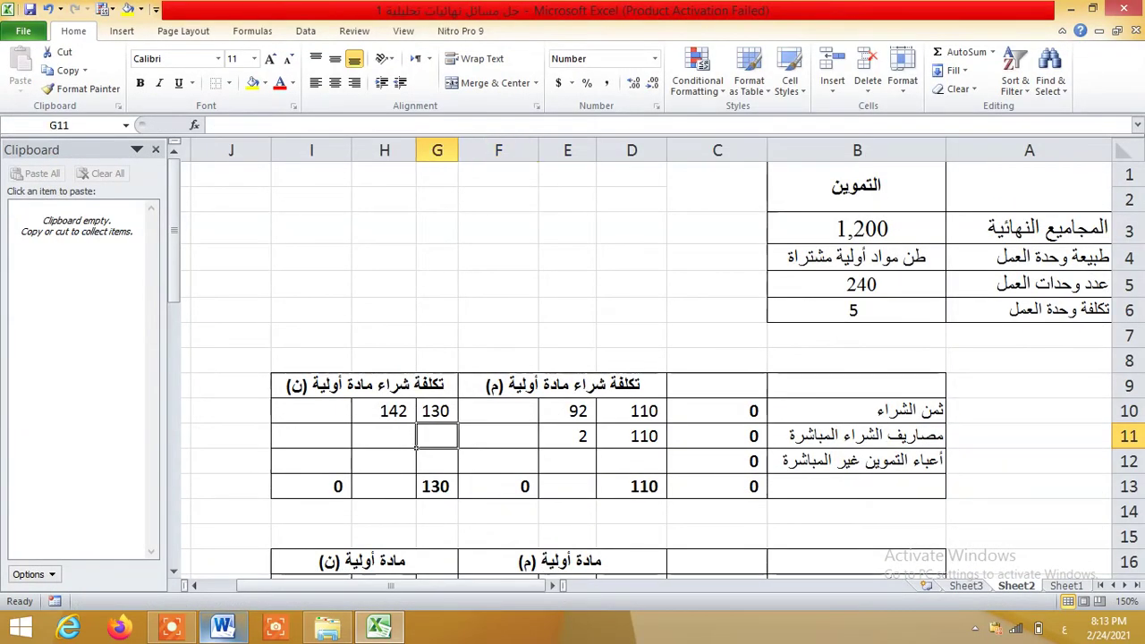
text(=G10)
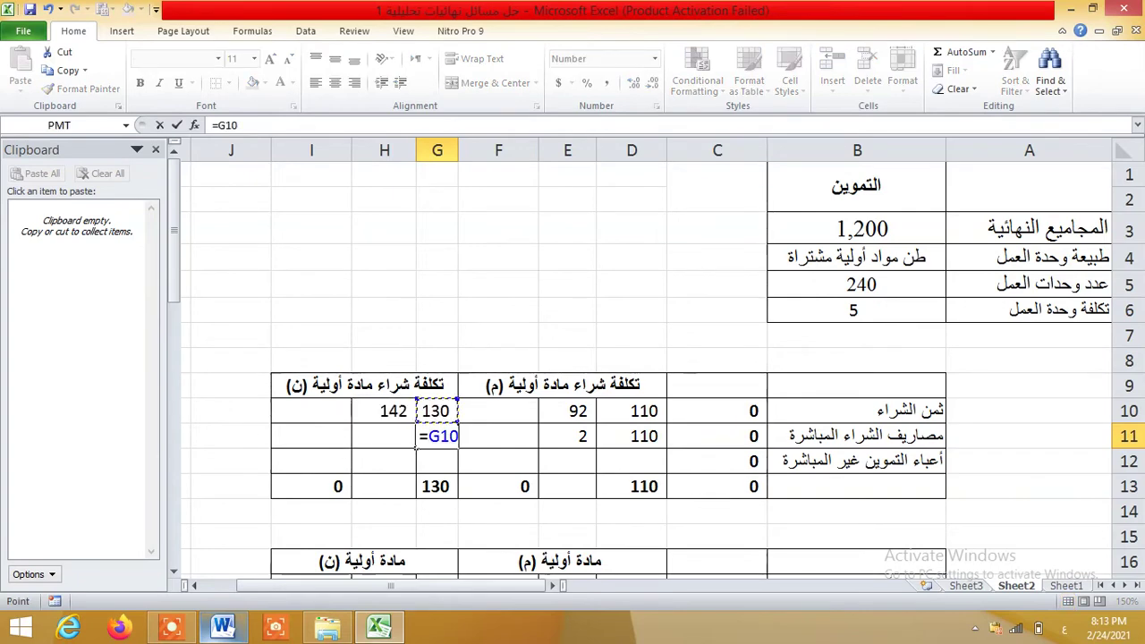
key(Return)
click(419, 447)
click(413, 448)
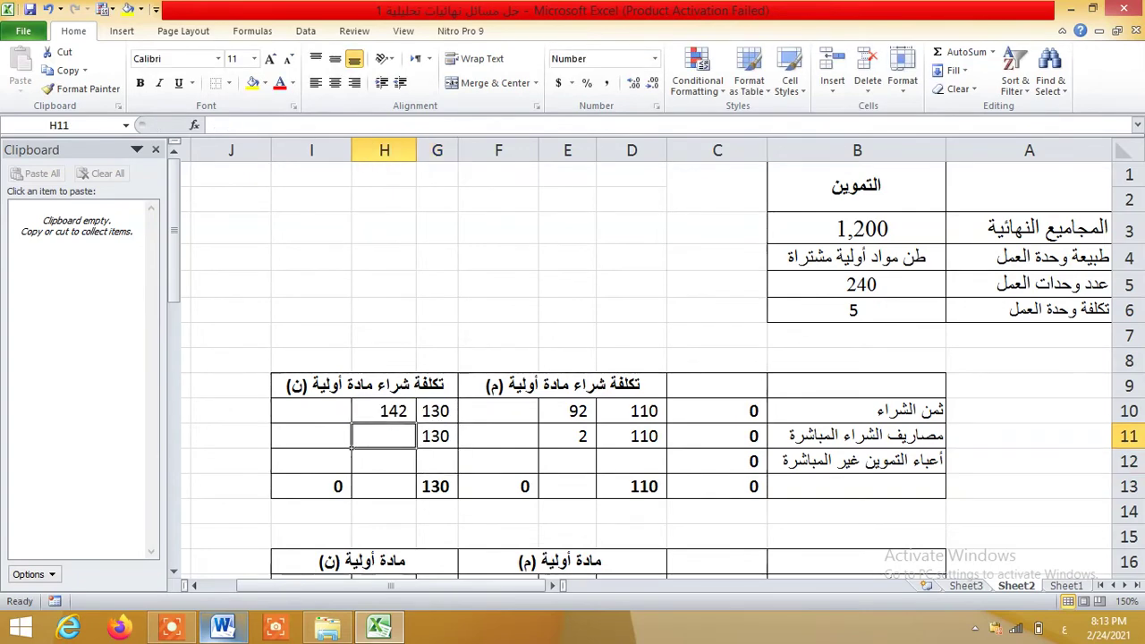
text(2)
click(417, 447)
Link material (م)'s quantity in the indirect supply costs row by entering =D10 in cell D12
click(483, 440)
click(501, 417)
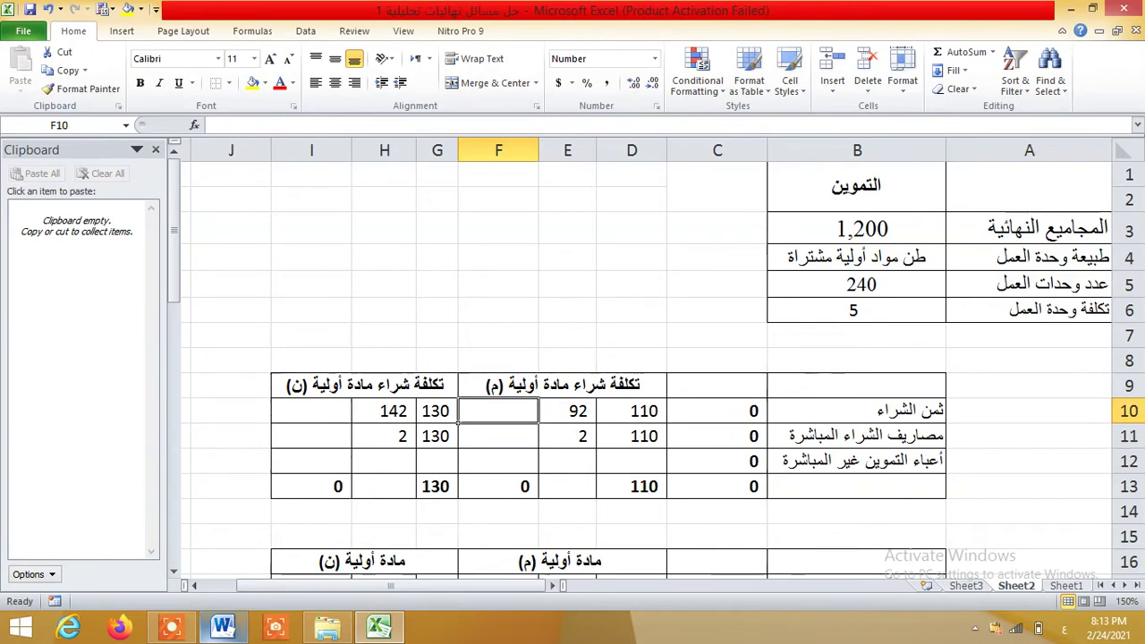
click(519, 431)
click(543, 444)
click(559, 459)
click(598, 467)
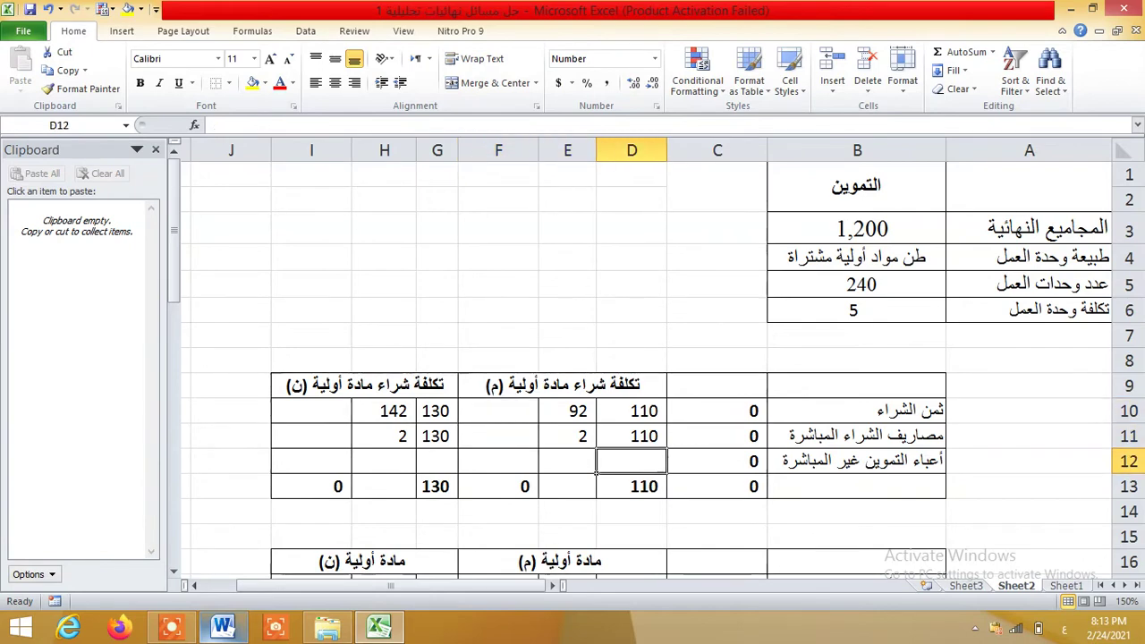
text(11)
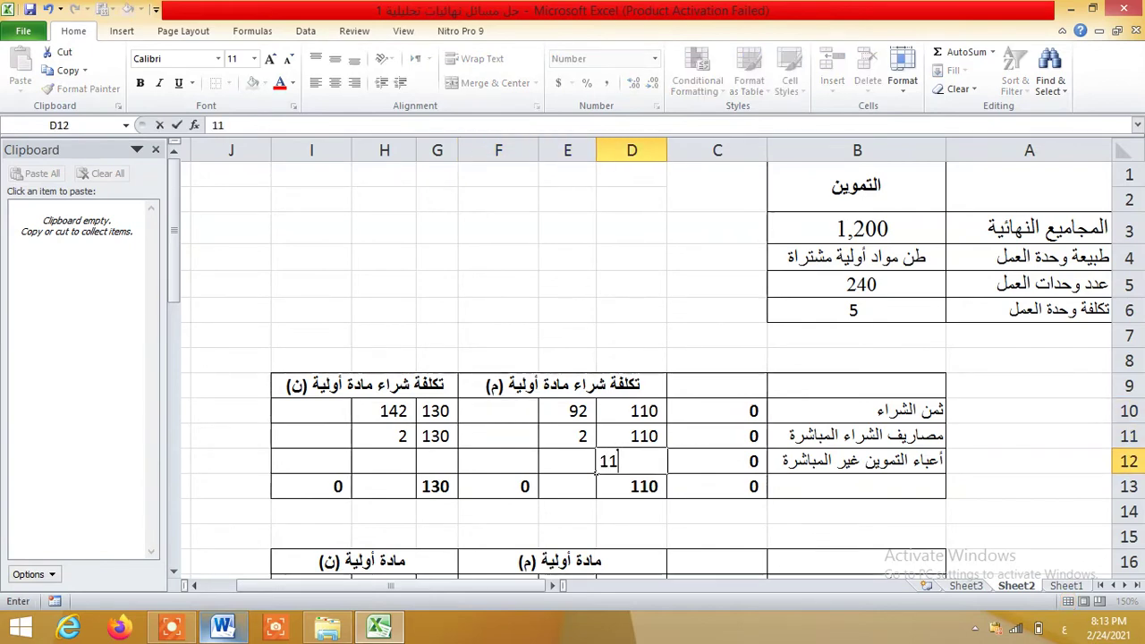
key(BackSpace)
key(BackSpace)
text(=)
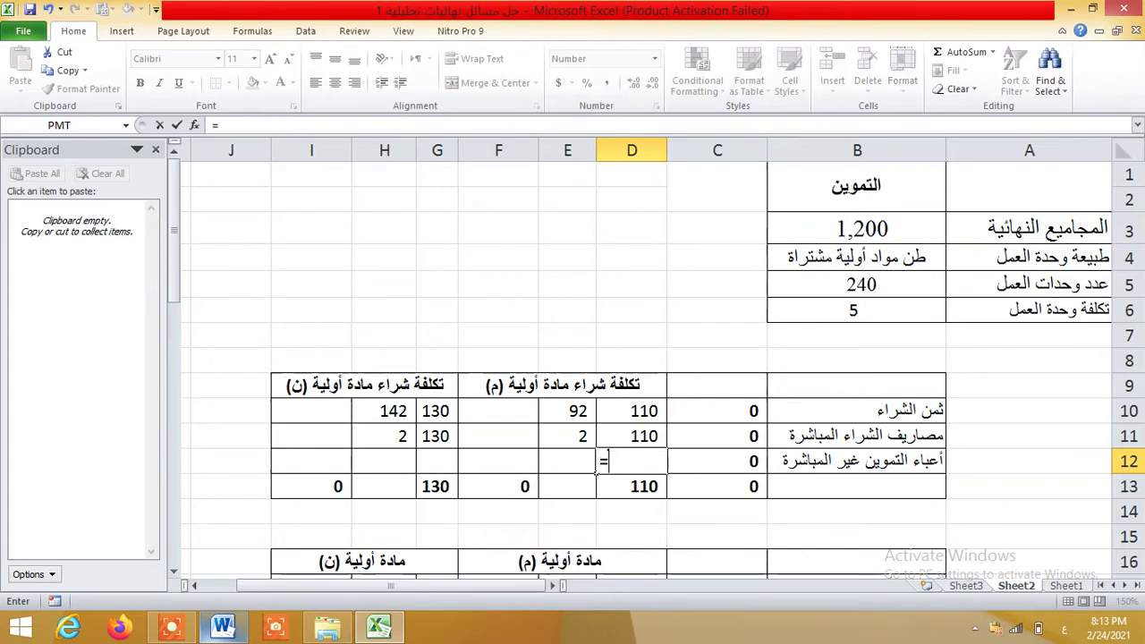
key(Up)
key(Up)
key(Return)
click(597, 469)
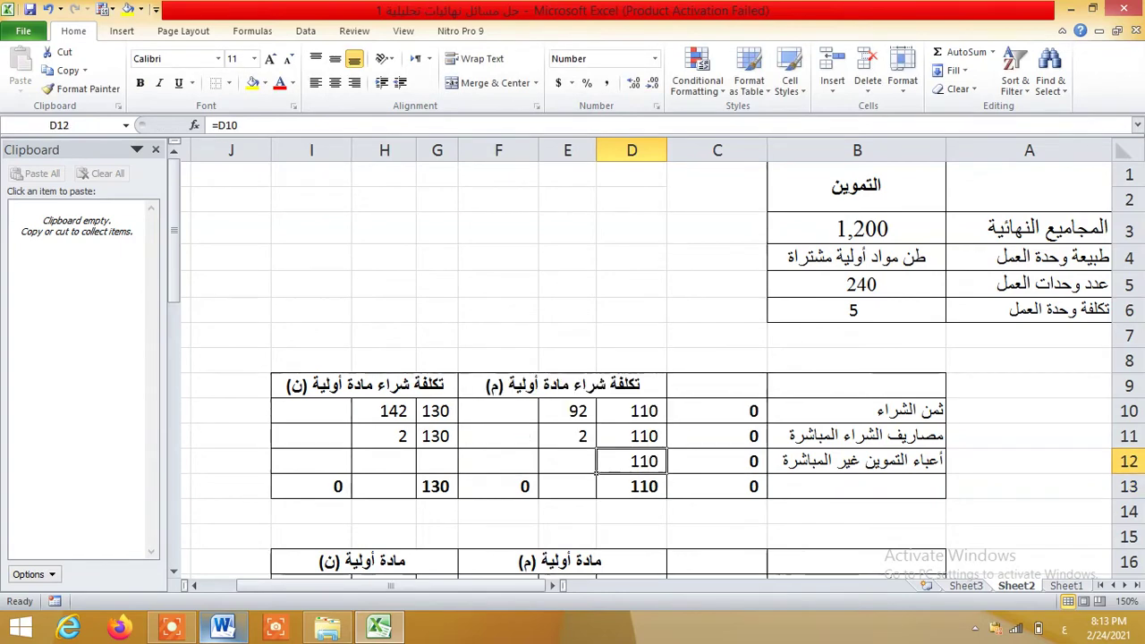
Link material (ن)'s quantity in the indirect supply costs row by entering =G10 in cell G12
click(419, 470)
text(=)
key(Up)
key(Up)
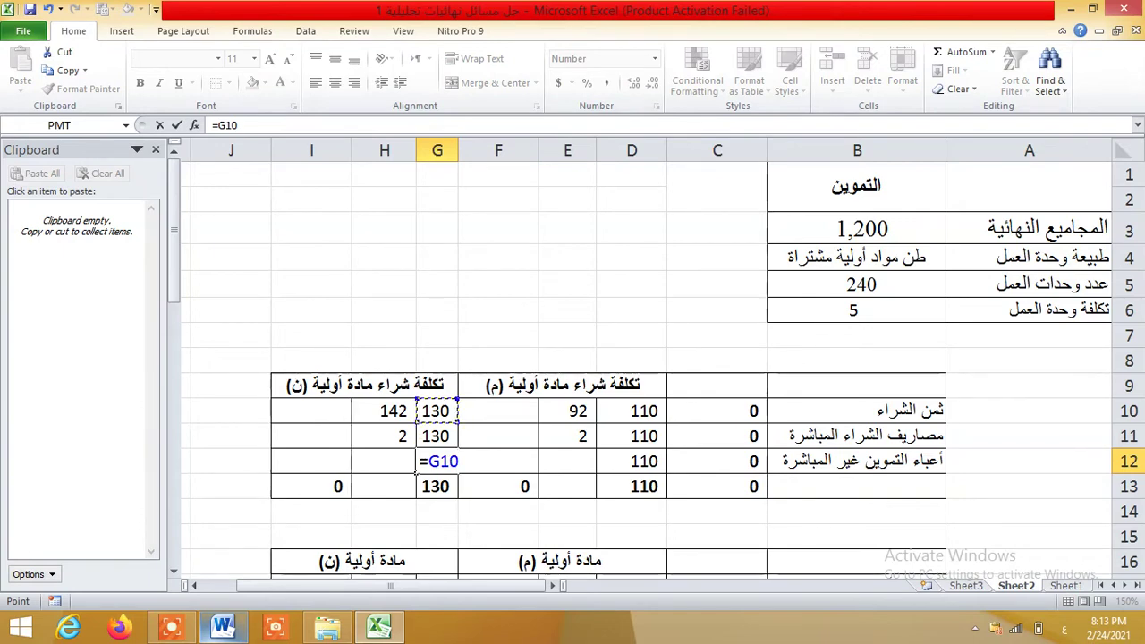
key(Return)
Link material (م)'s indirect supply unit cost to the cost per work unit with =B6 in E12, and check the unit values in E10:E12
key(Up)
key(Right)
key(Right)
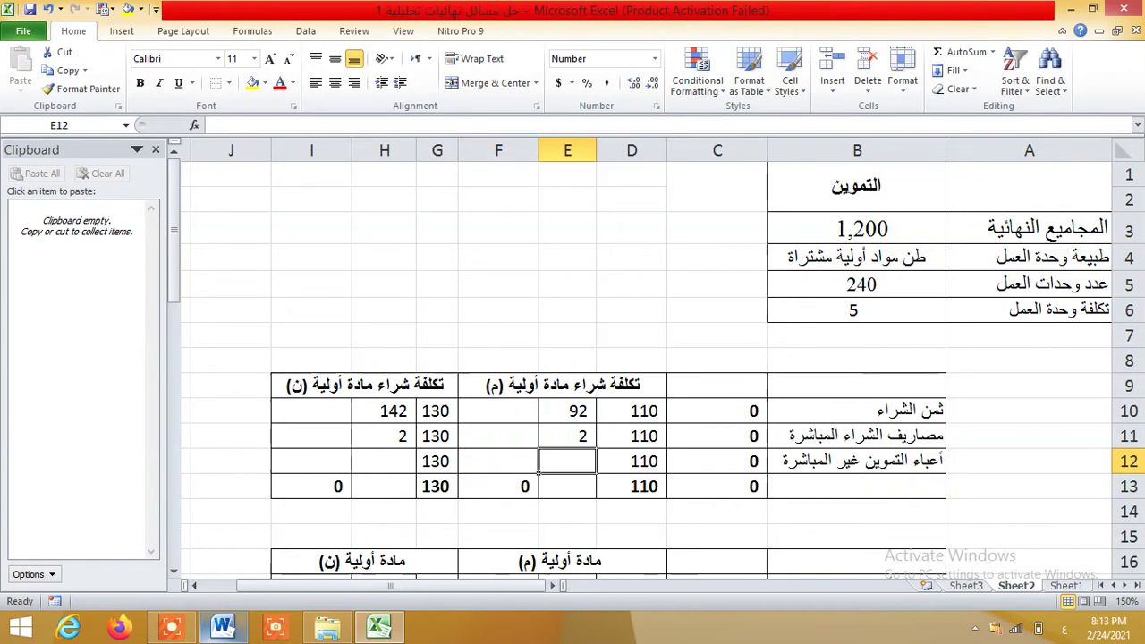
text(=)
key(Up)
key(Up)
key(Right)
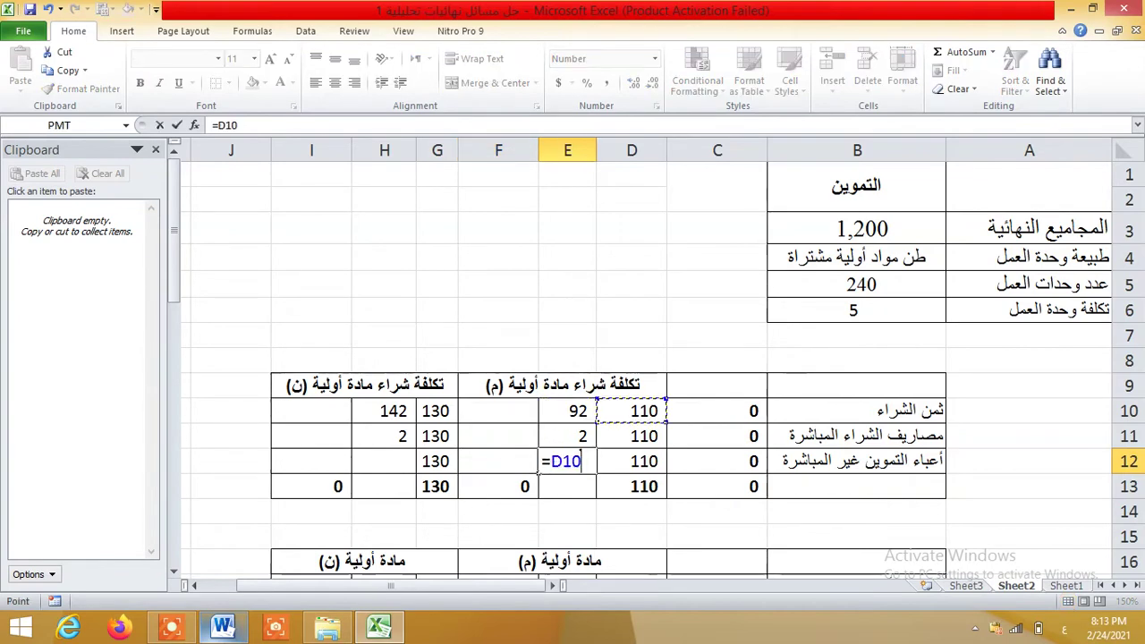
key(Right)
key(Right)
key(Right)
key(Up)
key(Up)
key(Up)
key(Up)
key(Left)
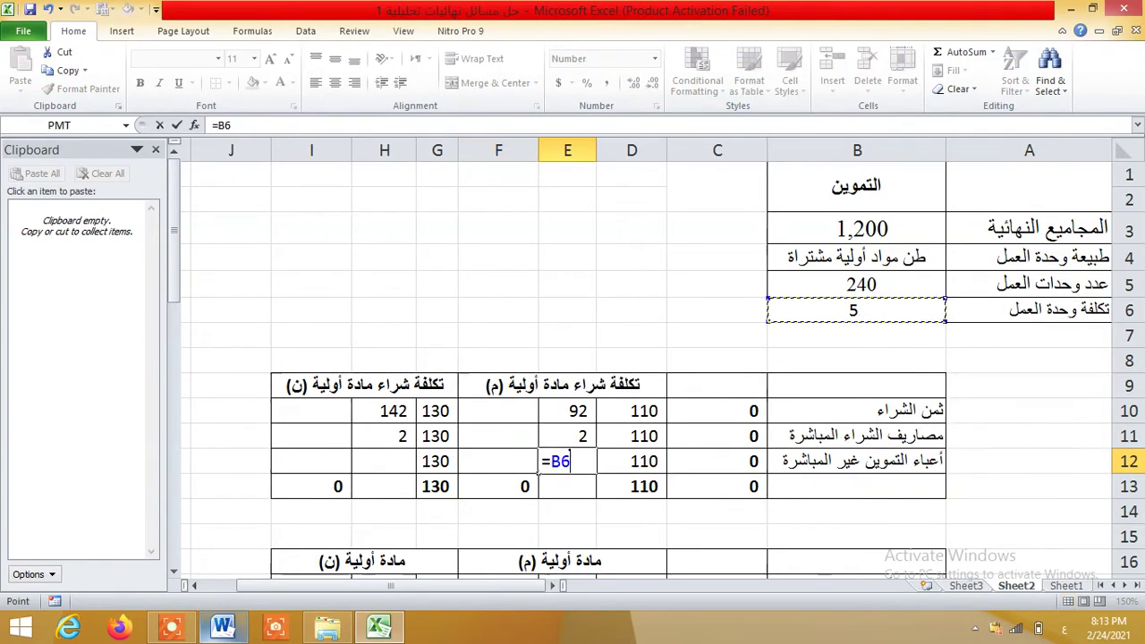
key(Return)
key(Up)
key(Up)
key(Up)
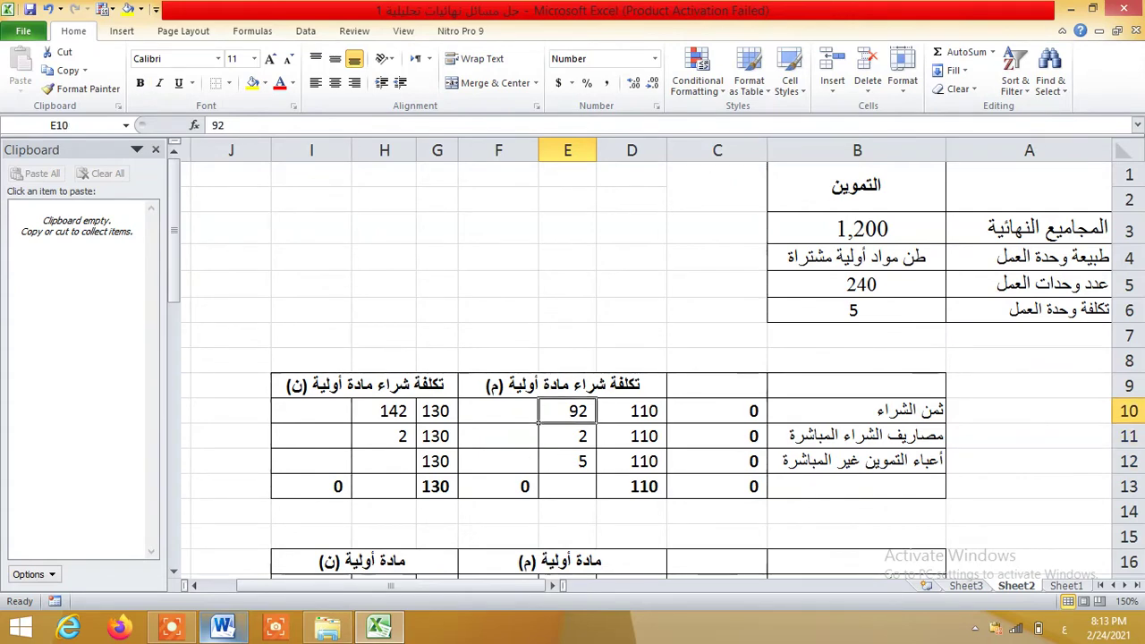
click(567, 436)
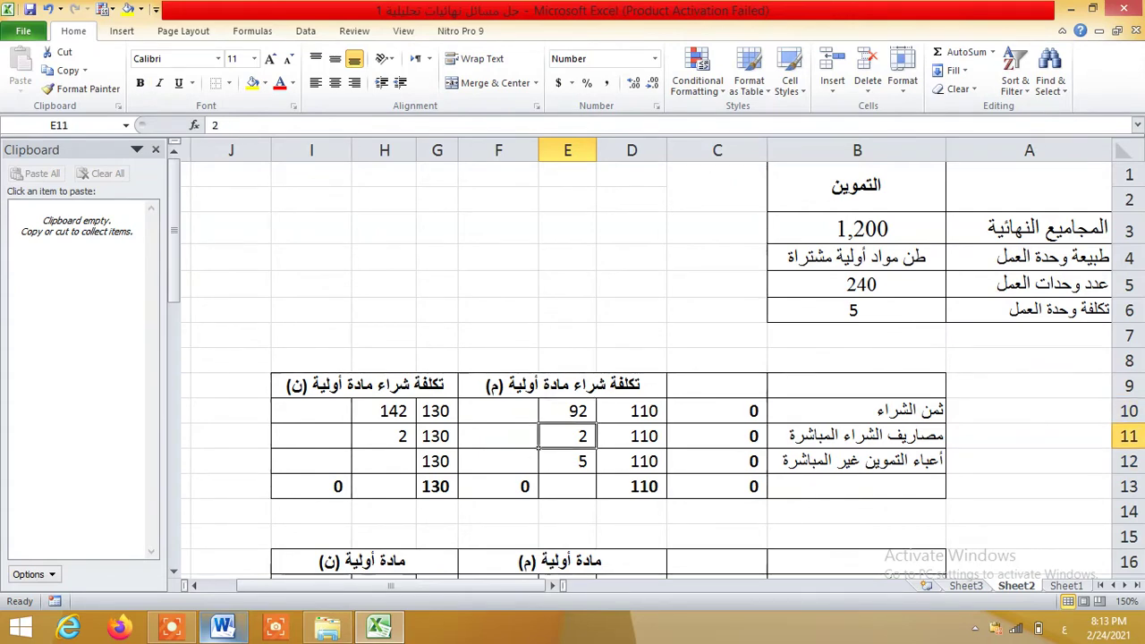
click(567, 460)
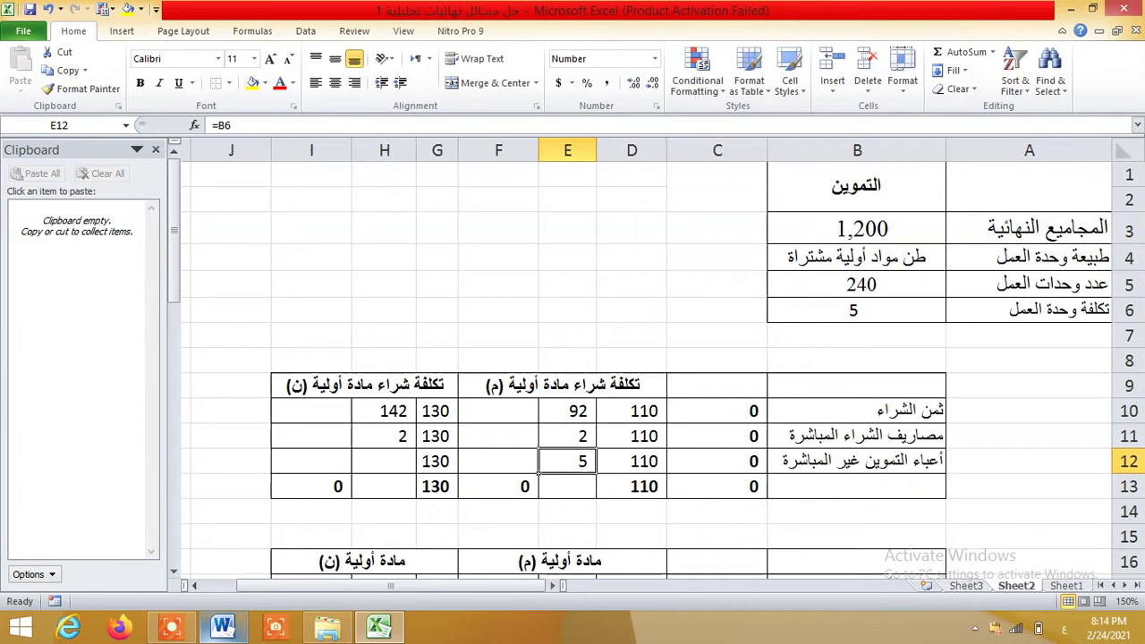
Link material (ن)'s indirect supply unit cost to the cost per work unit by entering =B6 in cell H12
click(437, 460)
click(356, 465)
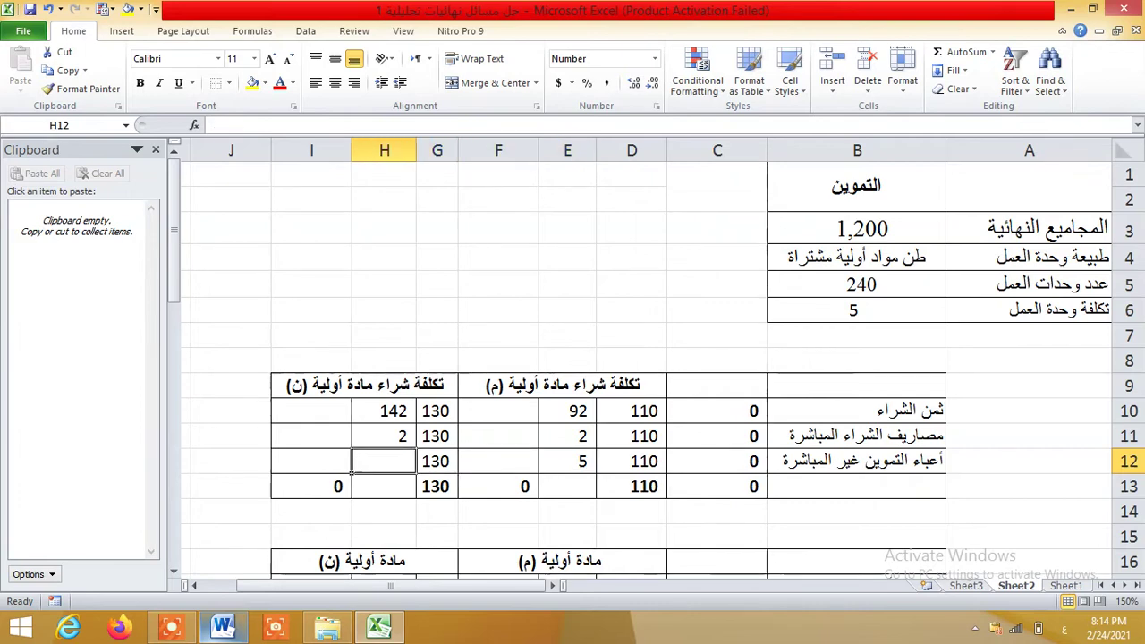
text(=)
key(Left)
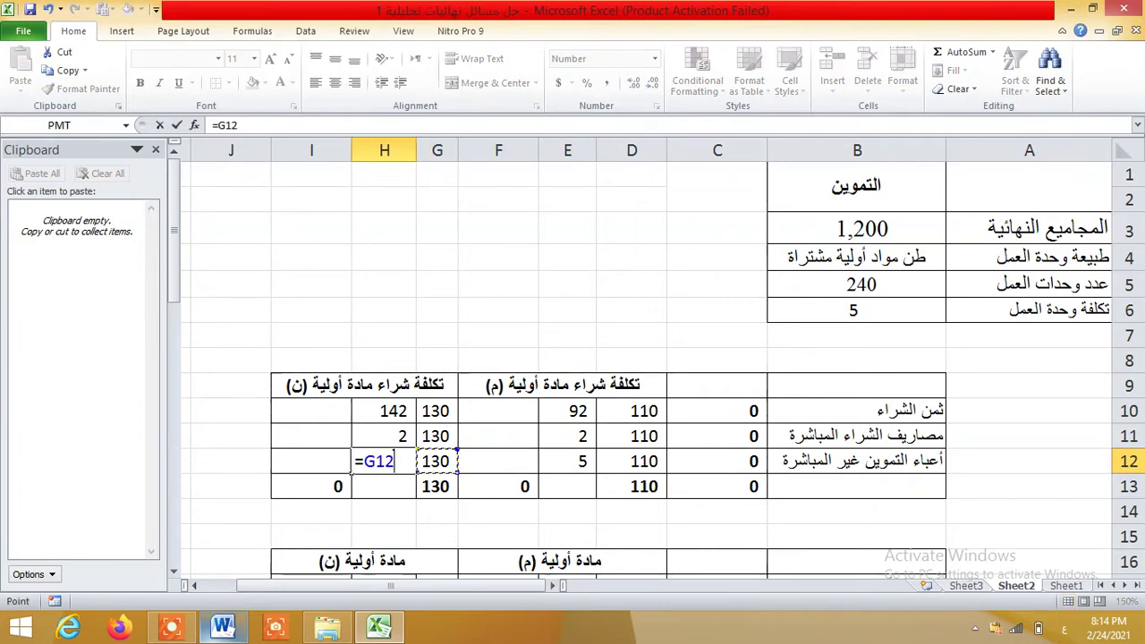
key(Up)
key(Left)
key(Left)
key(Left)
key(Up)
key(Up)
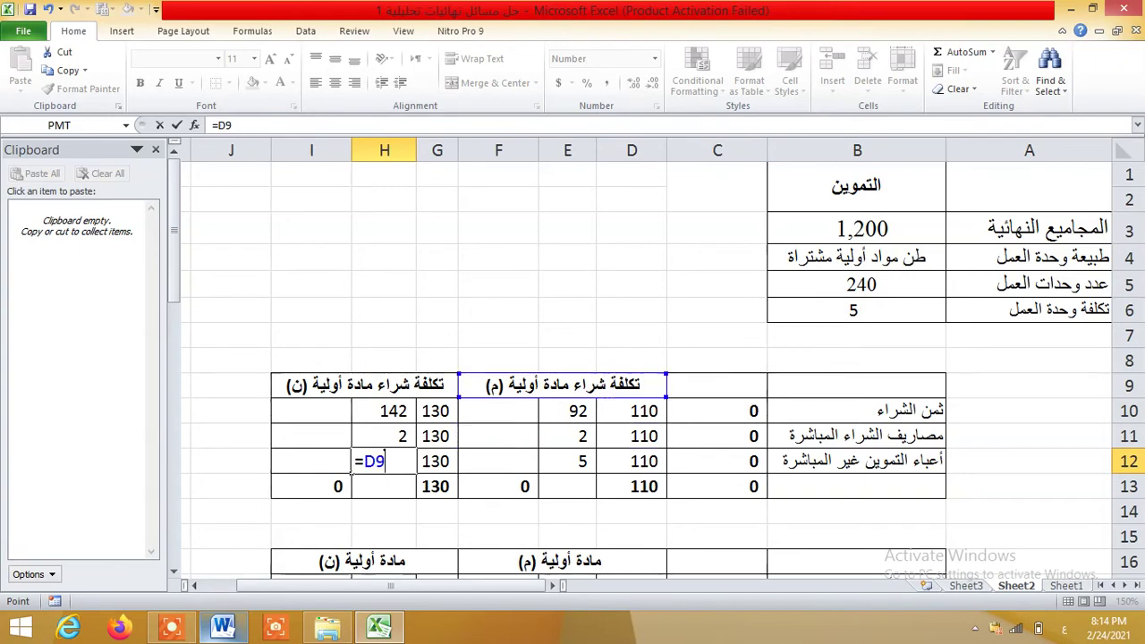
key(Left)
key(Left)
key(Up)
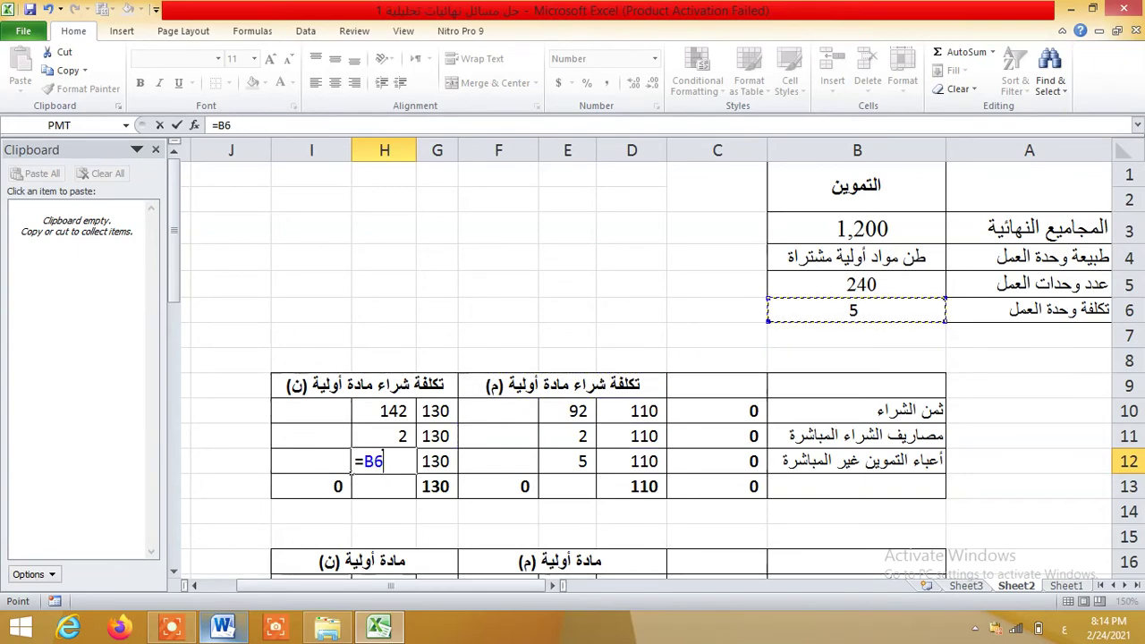
key(Return)
key(Up)
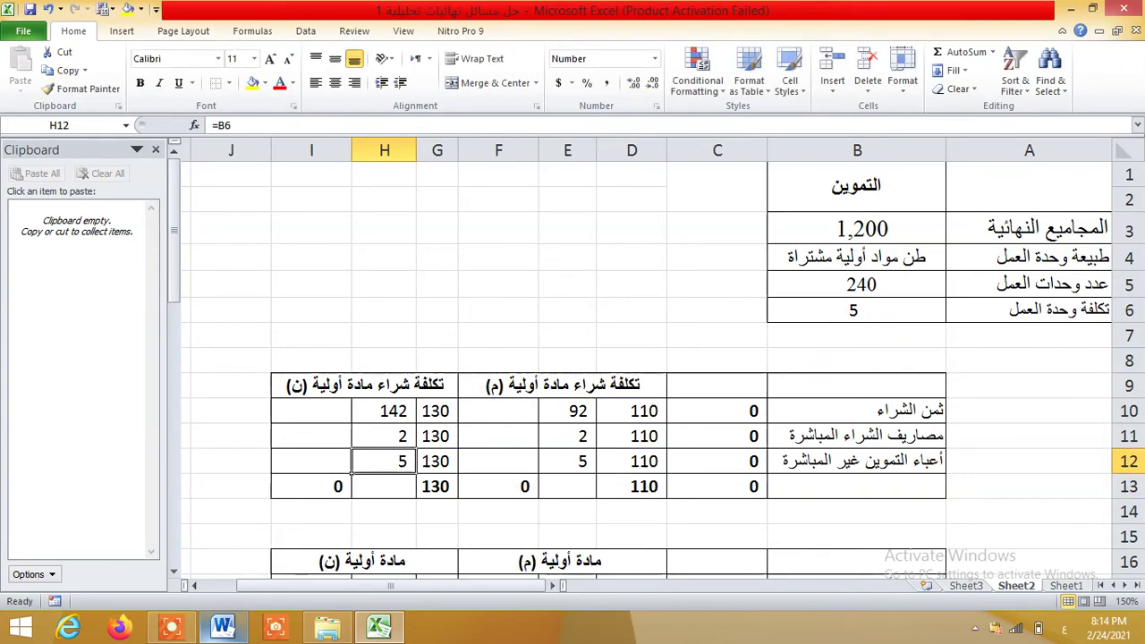
Calculate material (م)'s purchase amounts by entering =D10*E10 in cell F10 and filling the formula down to F12
click(499, 411)
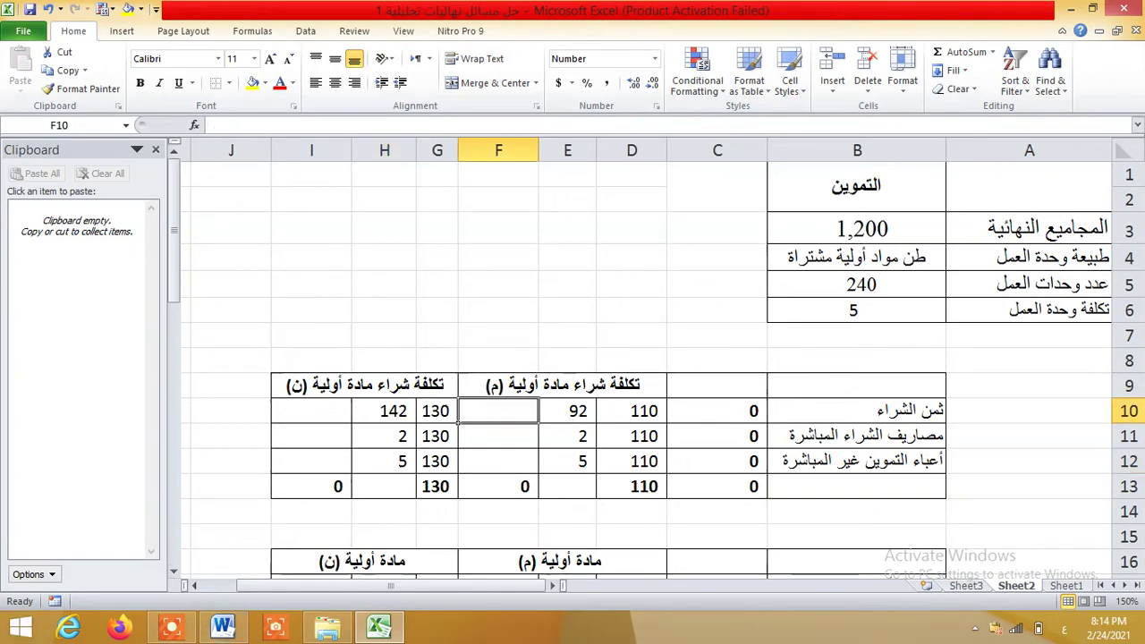
text(=)
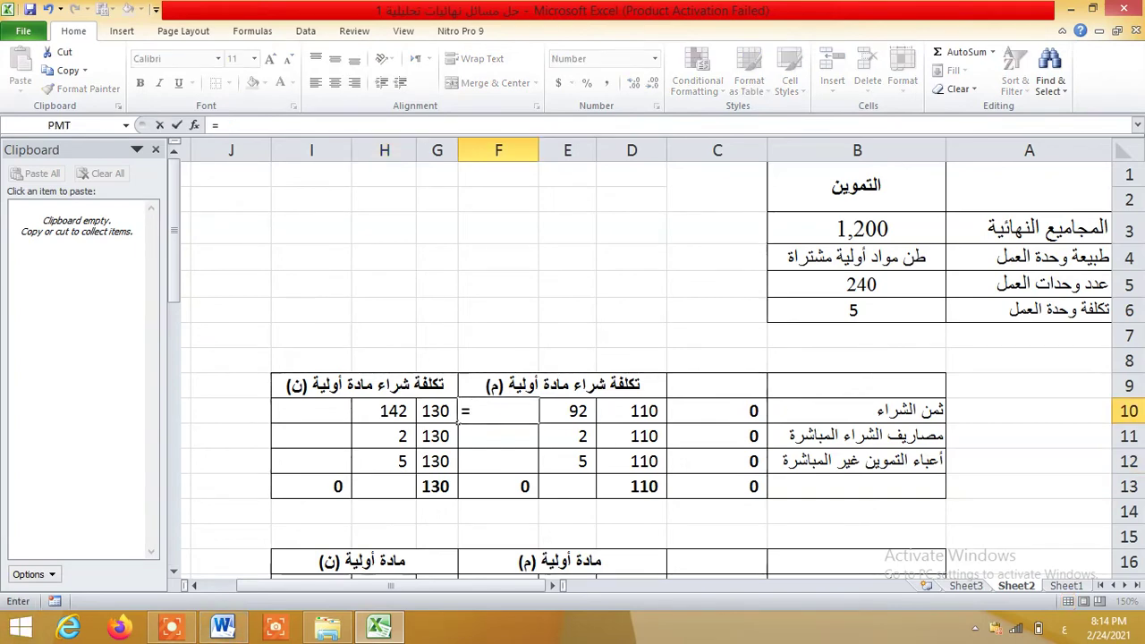
key(Left)
key(Left)
text(*)
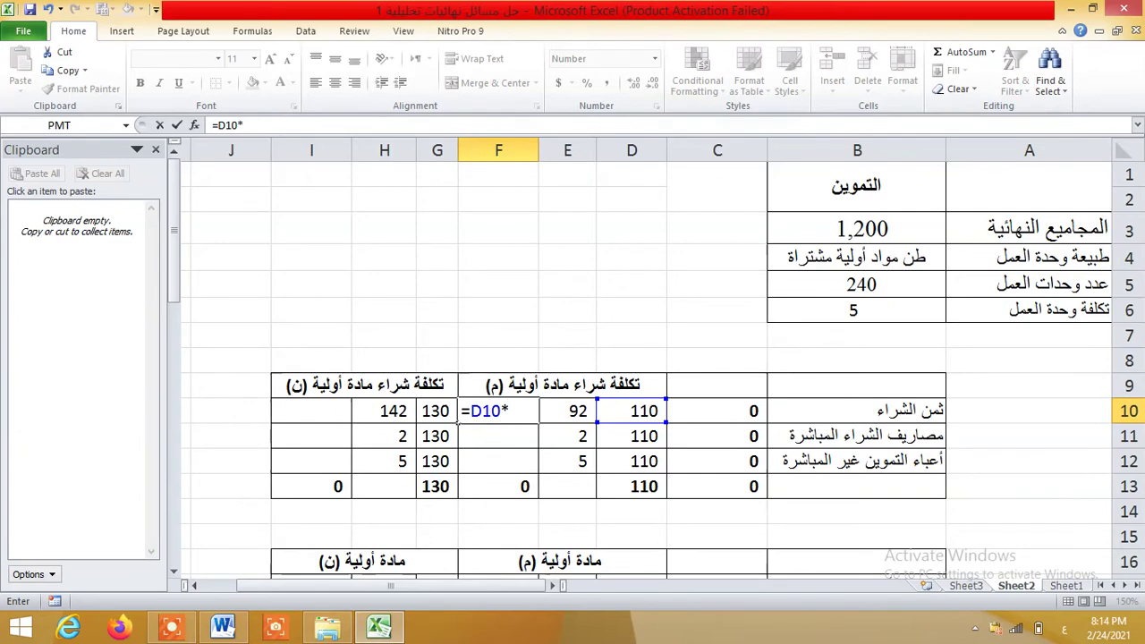
key(Left)
key(Return)
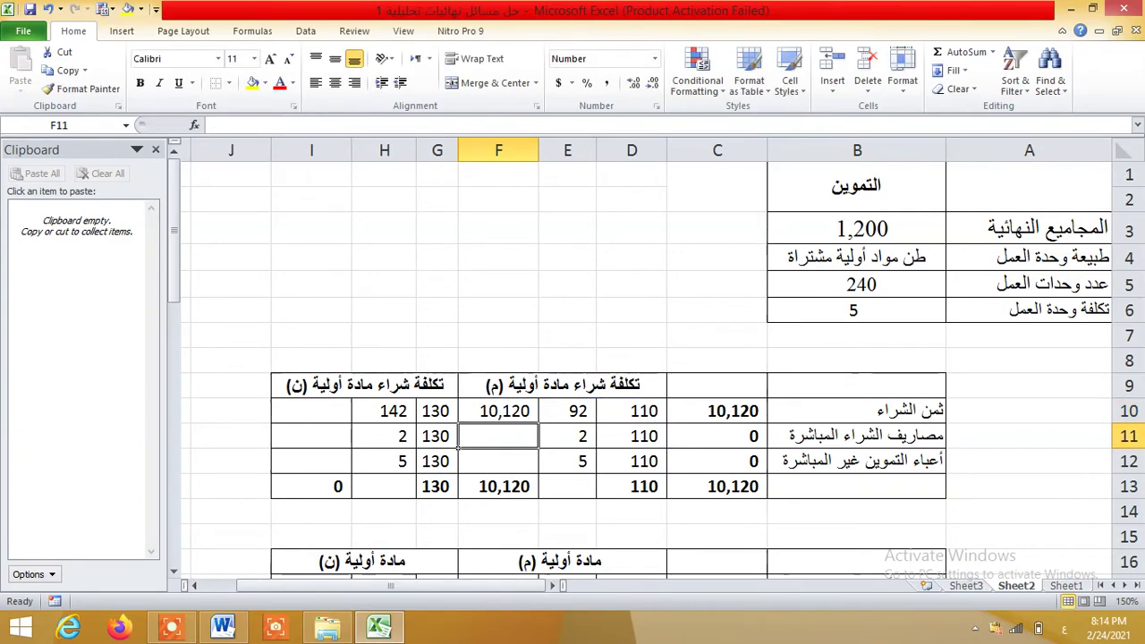
click(498, 411)
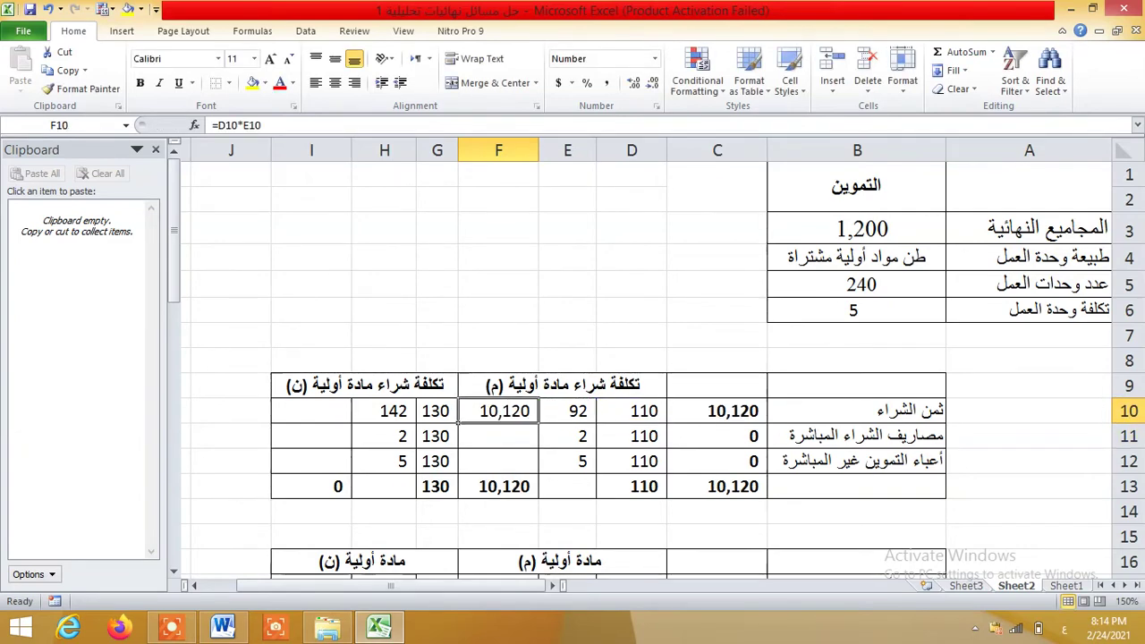
drag(538, 423, 537, 473)
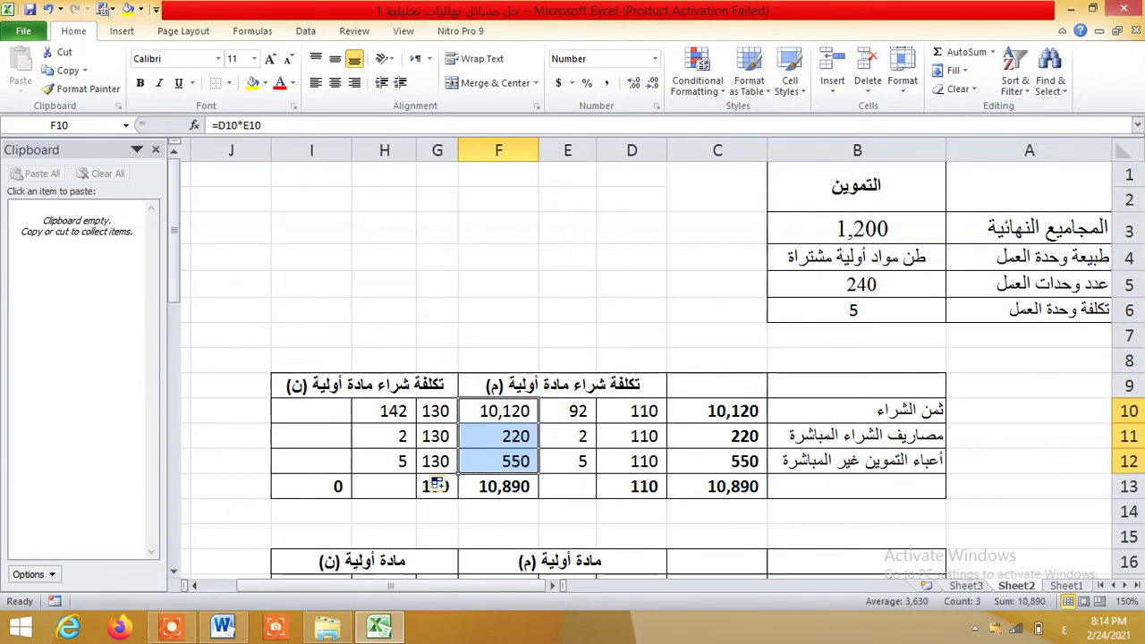
Calculate material (ن)'s purchase amounts by entering =G10*H10 in cell I10 and filling the formula down to I12
scroll(644, 358, down, 1)
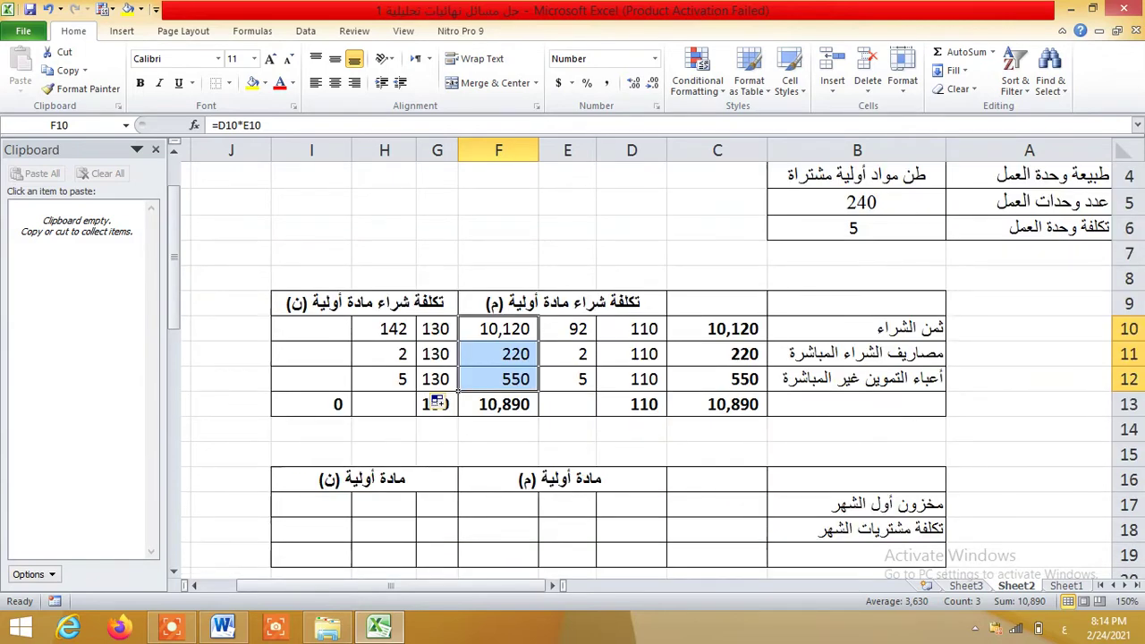
key(Left)
key(Left)
key(Left)
text(=)
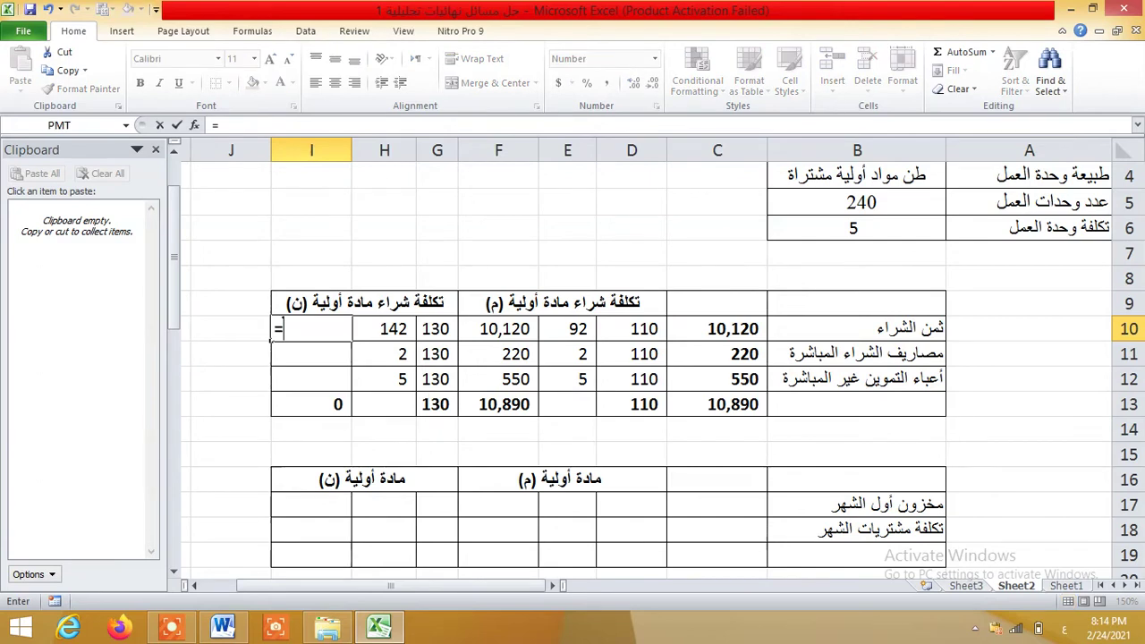
key(Right)
key(Right)
text(*)
key(Right)
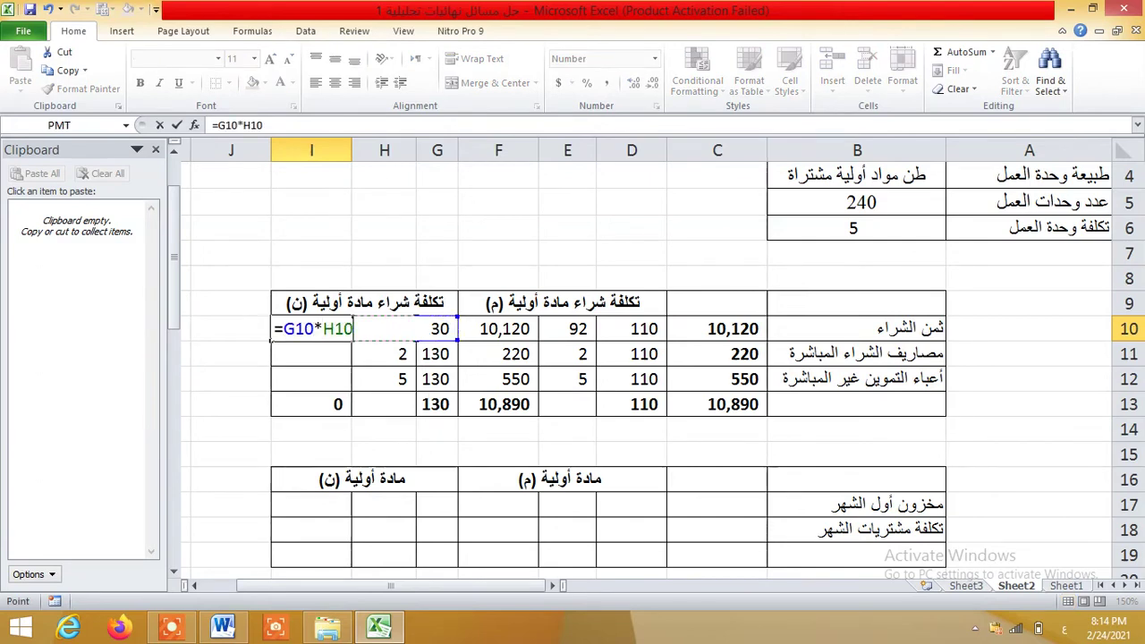
key(Return)
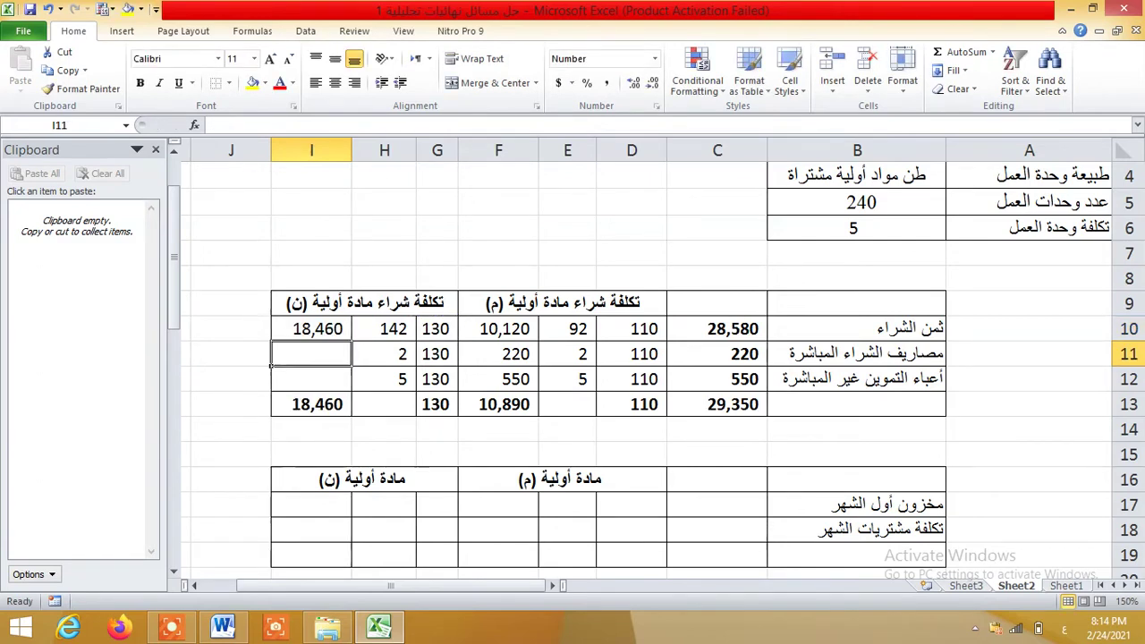
click(311, 329)
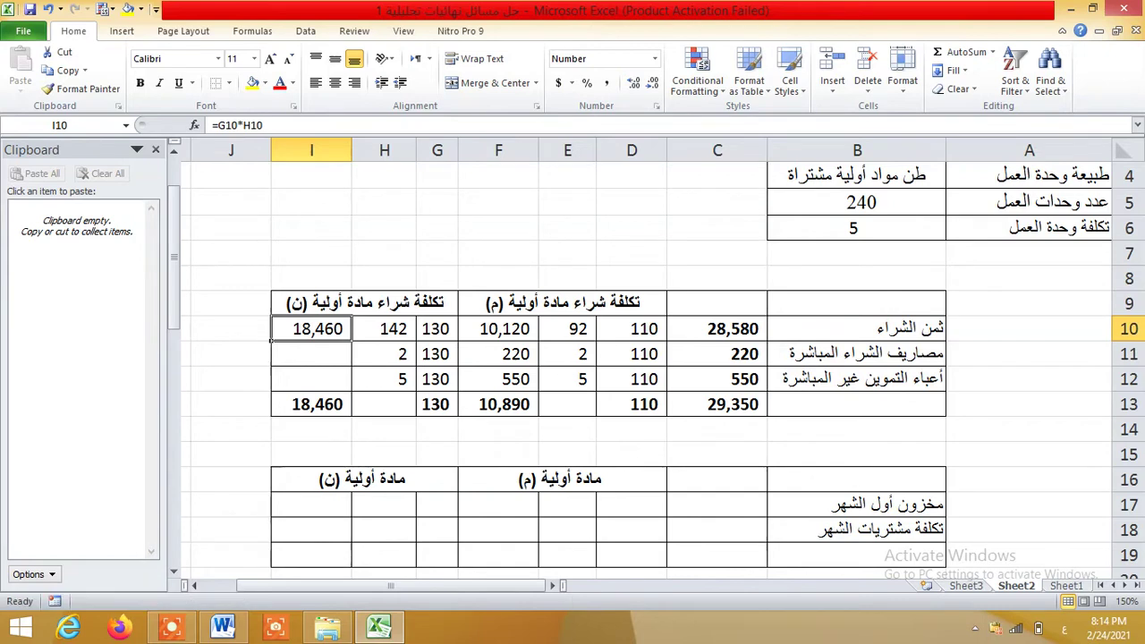
drag(272, 341, 271, 392)
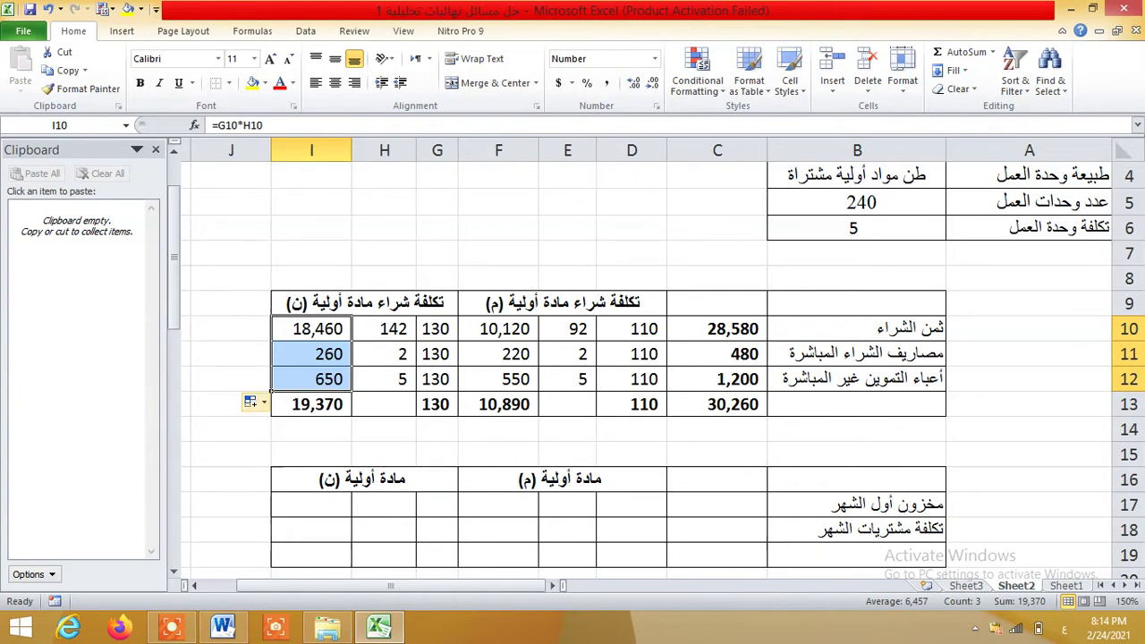
Compute material (م)'s total unit purchase cost by entering =F13/D13 in cell E13
click(567, 405)
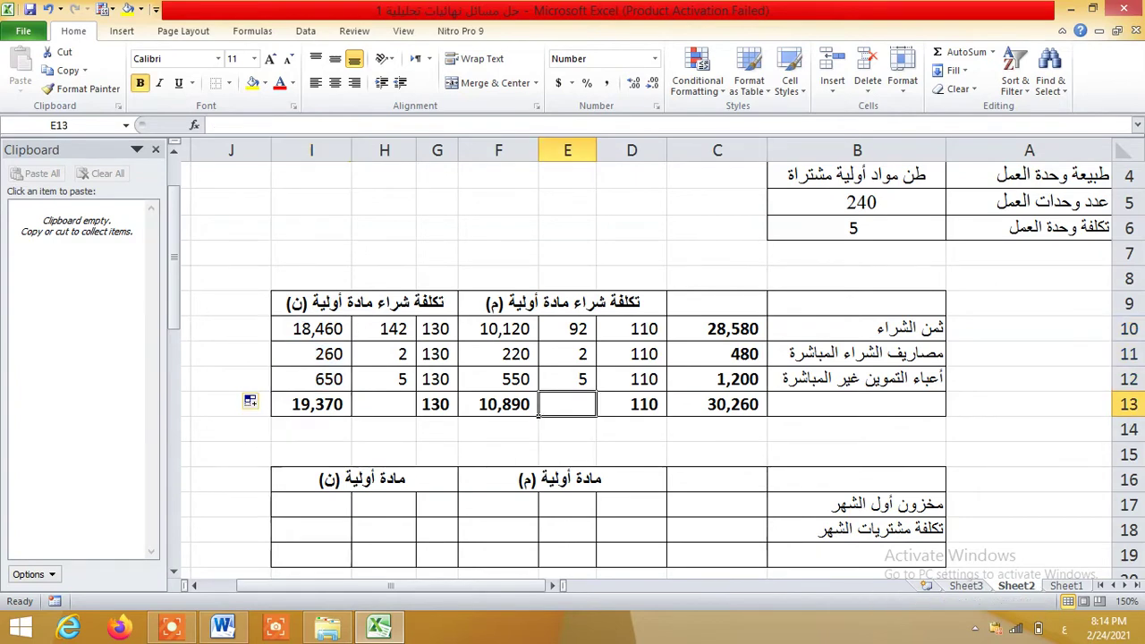
text(=)
click(534, 409)
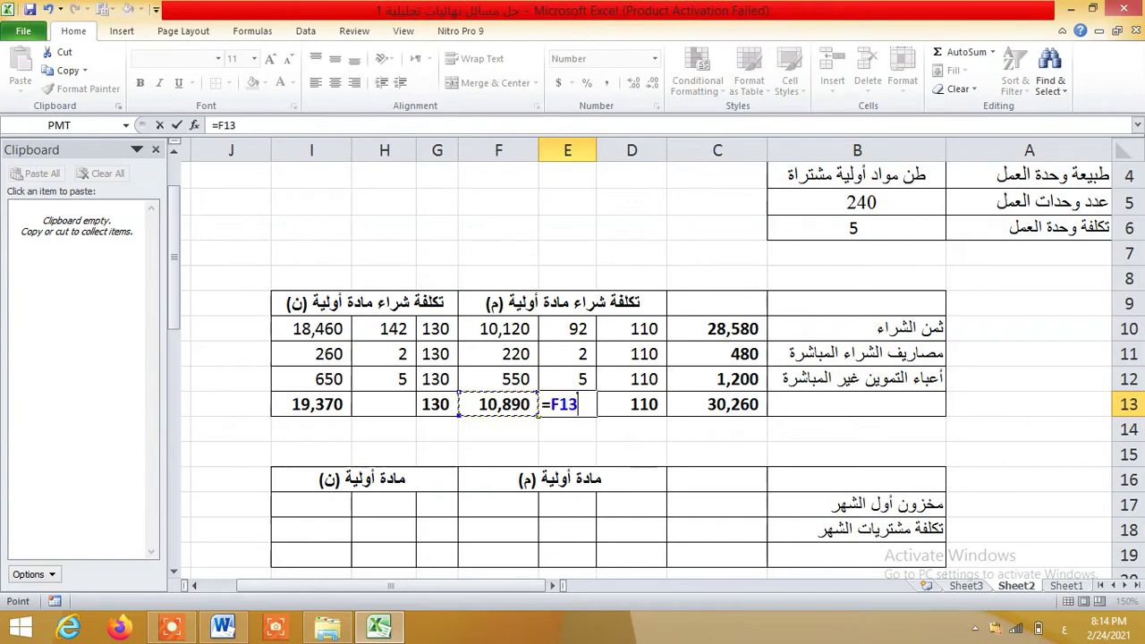
text(/)
click(655, 405)
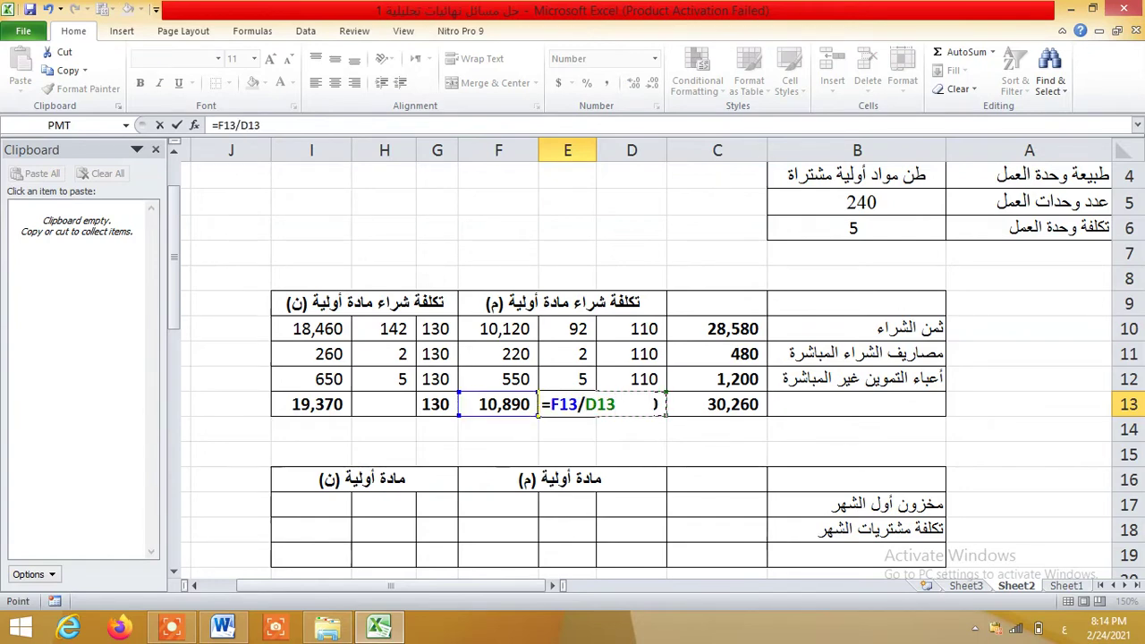
key(Return)
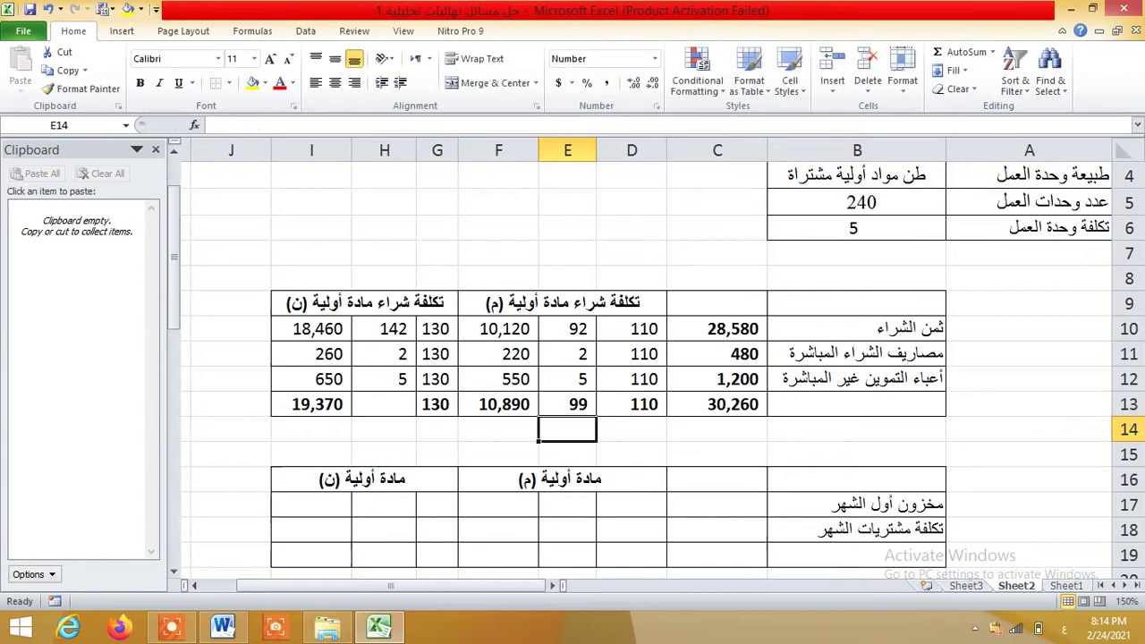
Format material (م)'s total unit cost in cell E13 as a number with two decimal places
click(577, 407)
right_click(577, 407)
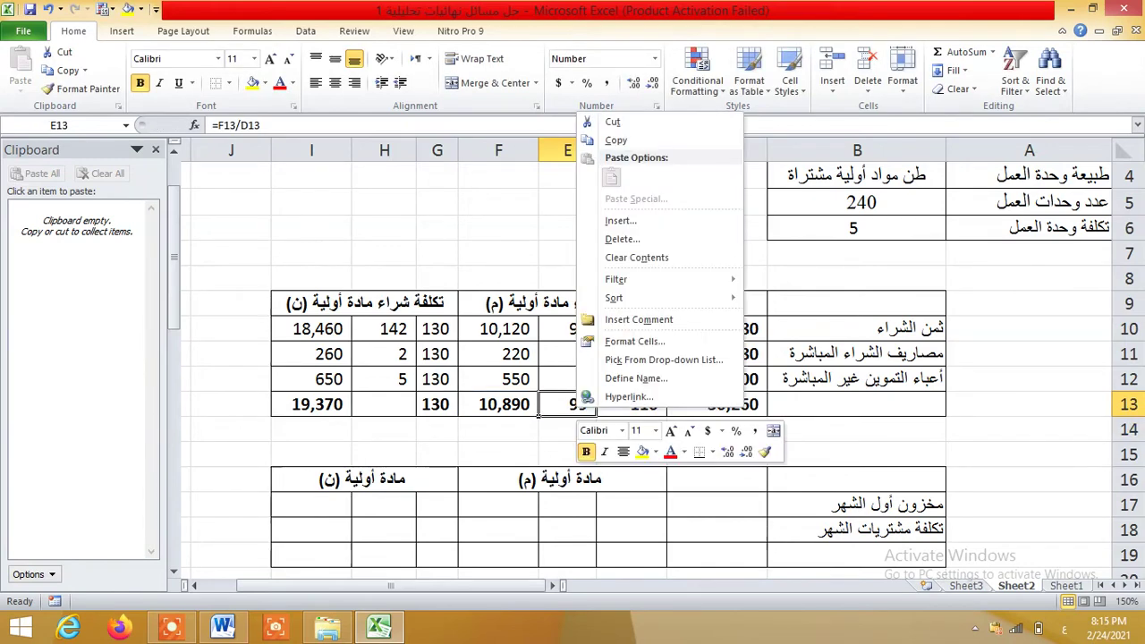
click(635, 341)
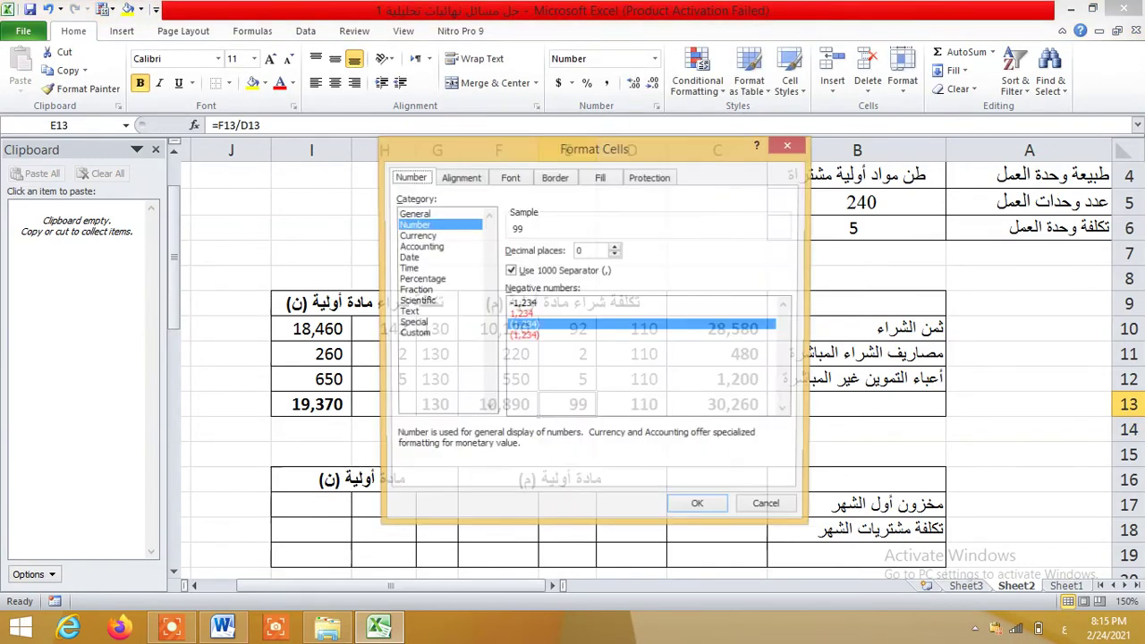
key(Up)
key(Up)
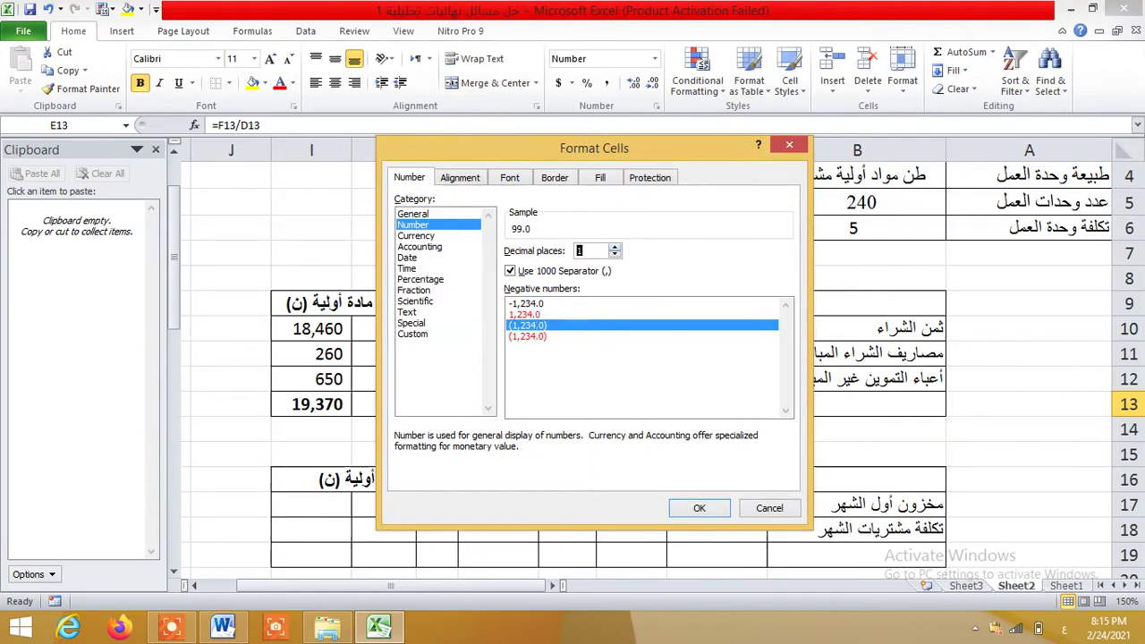
click(699, 507)
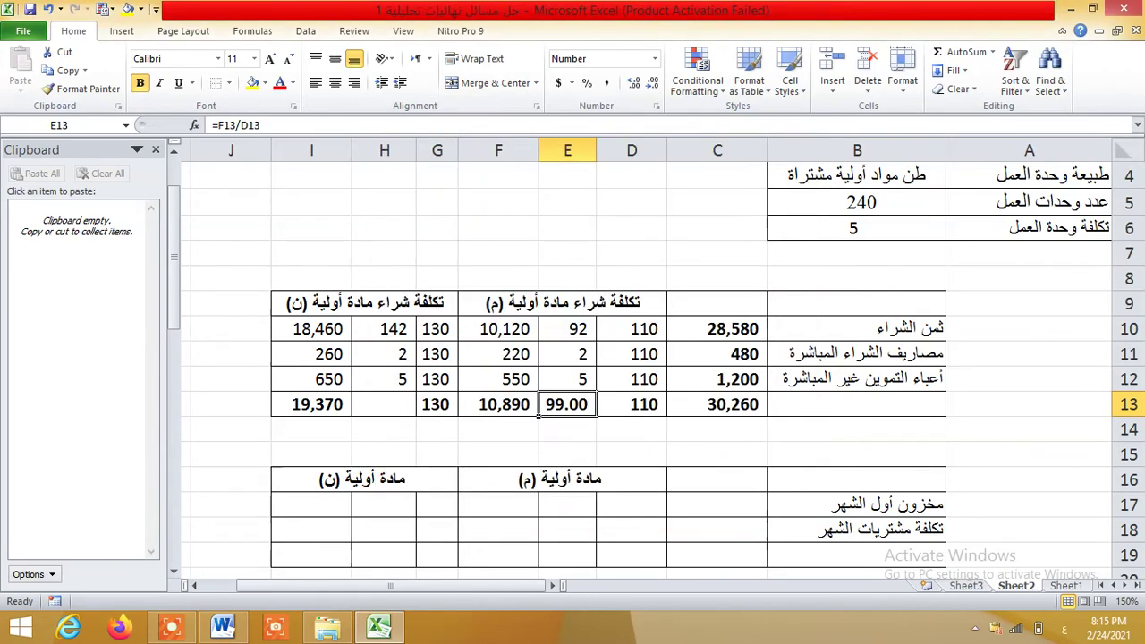
Compute material (ن)'s total unit purchase cost by entering =I13/G13 in cell H13
click(355, 412)
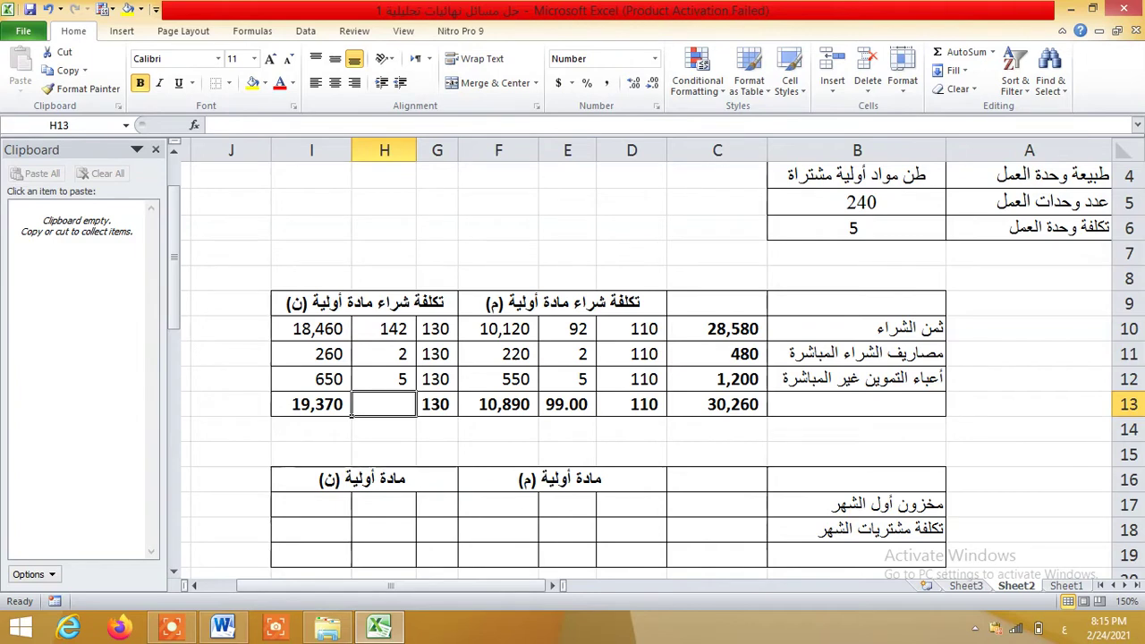
text(=)
click(349, 410)
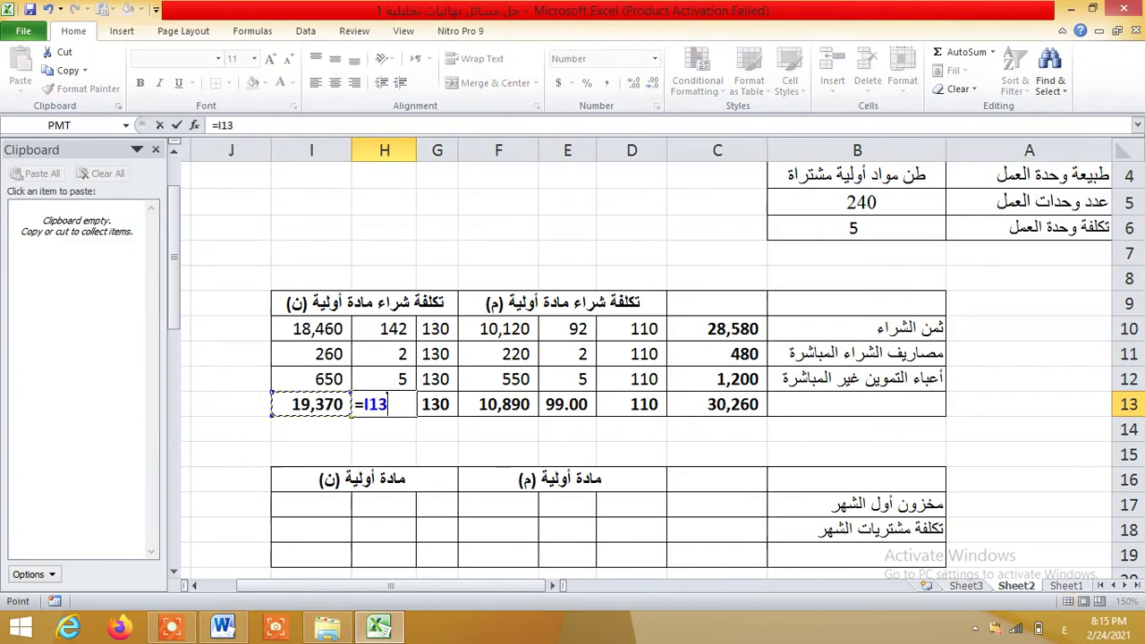
text(/)
click(437, 405)
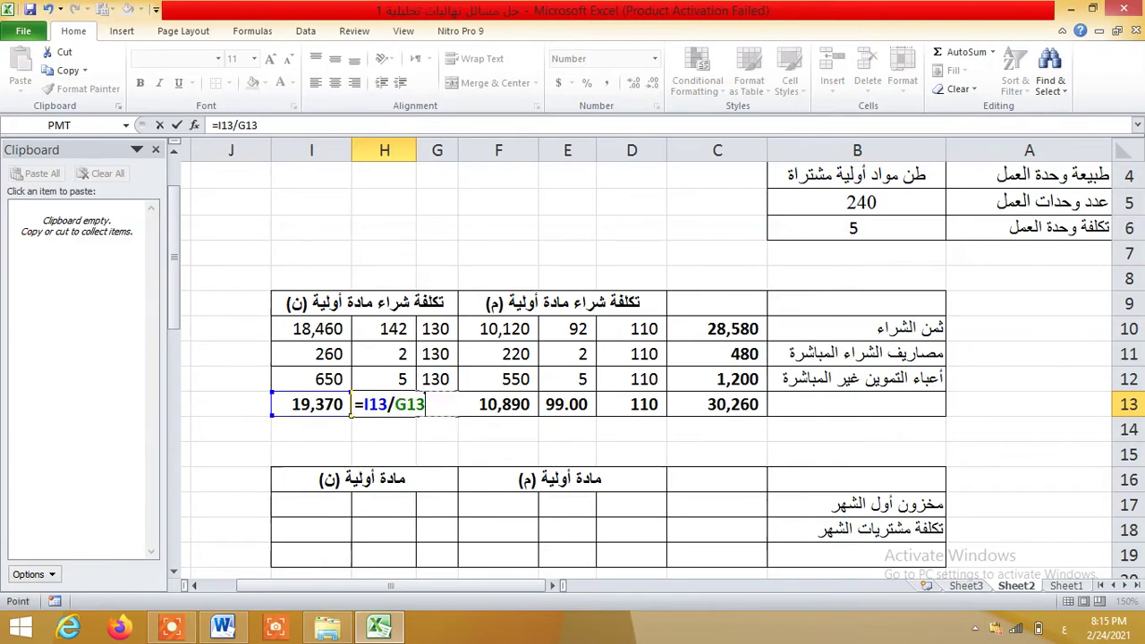
key(Return)
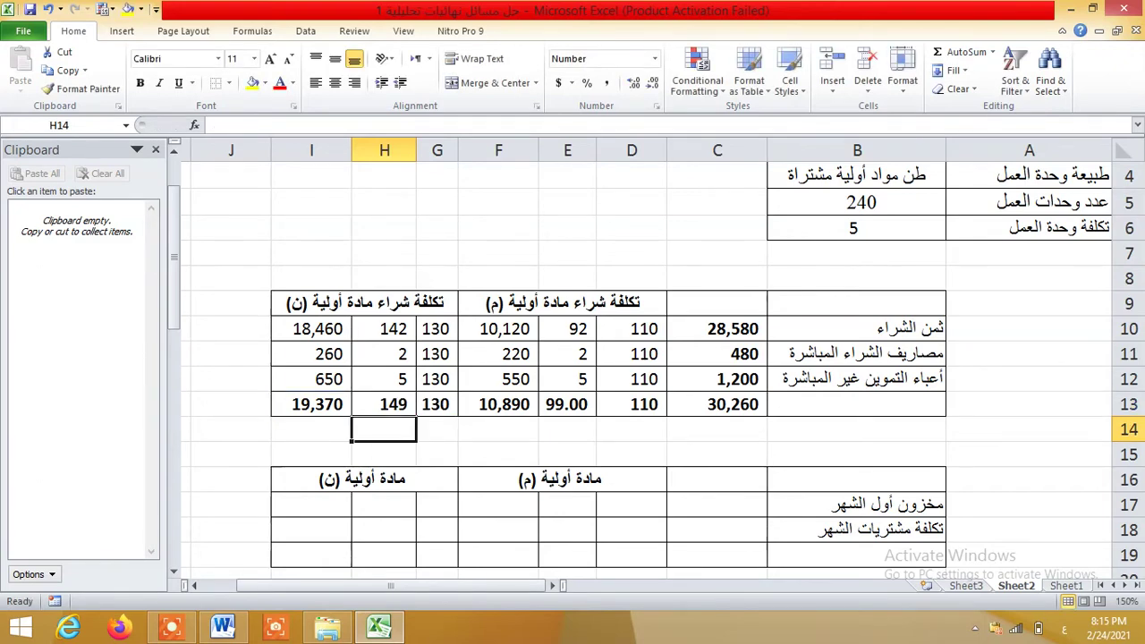
Format material (ن)'s total unit cost in cell H13 as a number with two decimal places
click(383, 404)
right_click(383, 405)
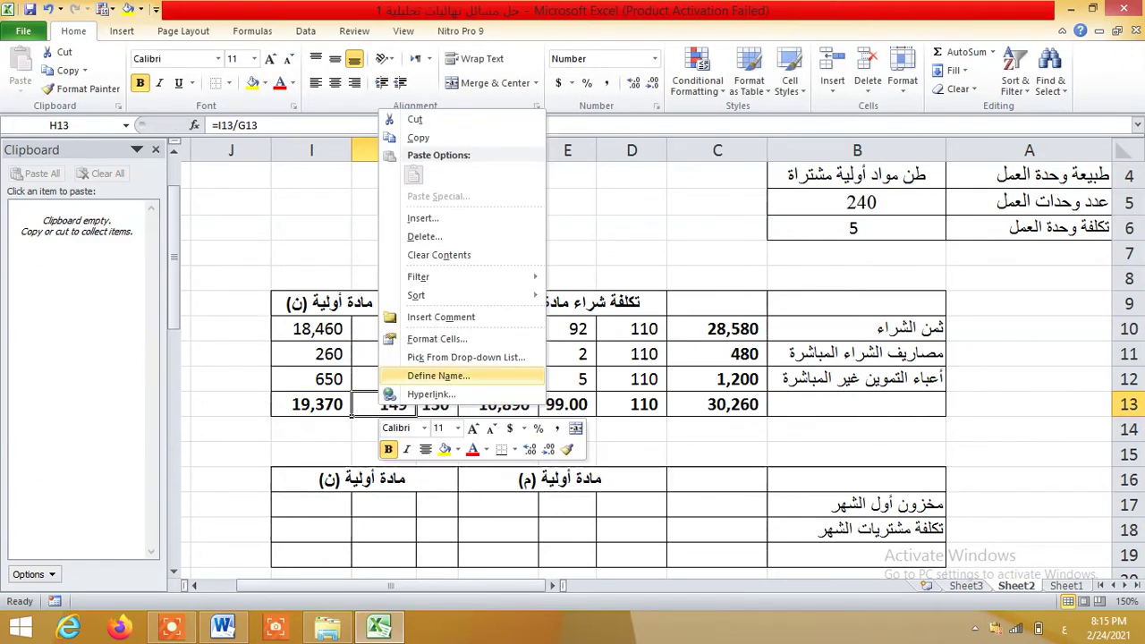
click(436, 339)
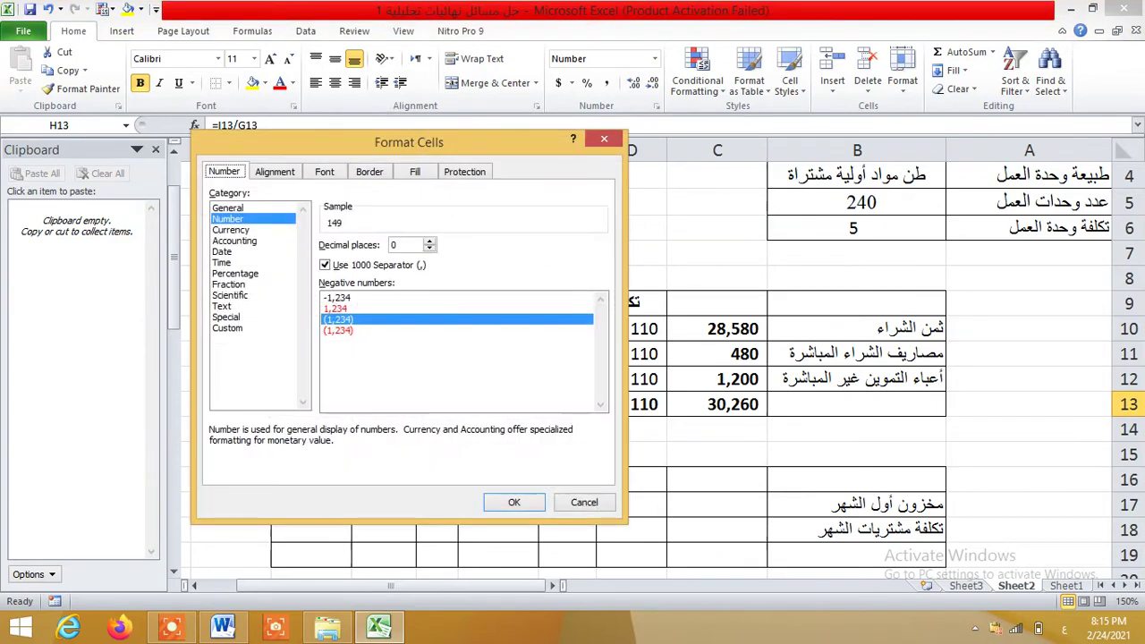
click(429, 240)
click(430, 241)
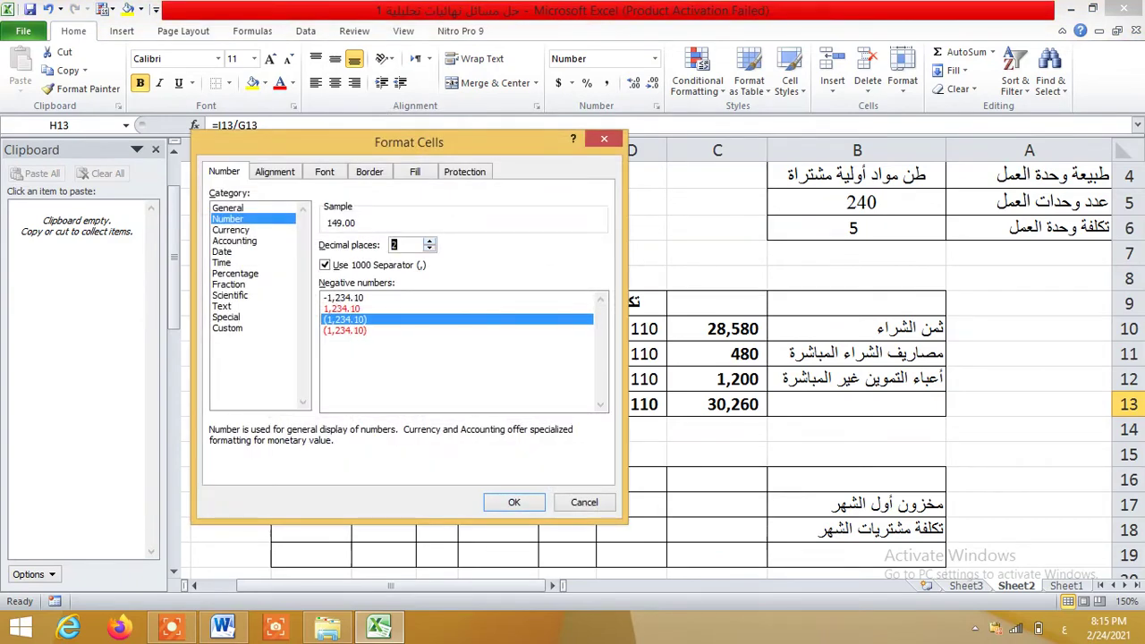
click(514, 502)
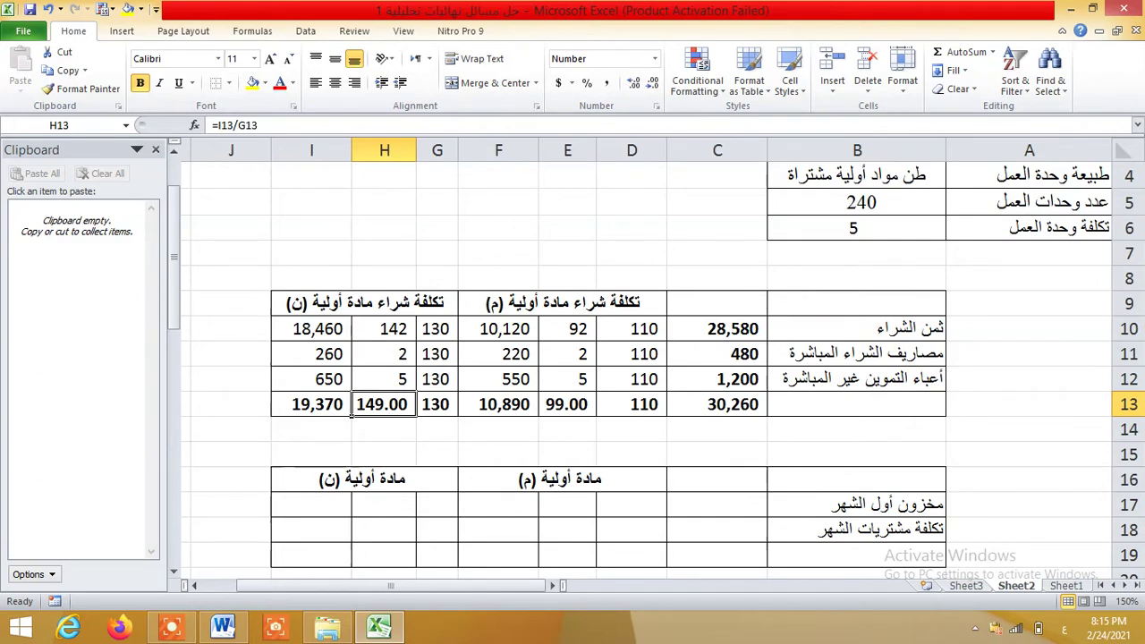
Switch to the Word document and copy material (م)'s line under the beginning-of-month inventory heading (مخزون أول الشهر)
scroll(351, 413, down, 1)
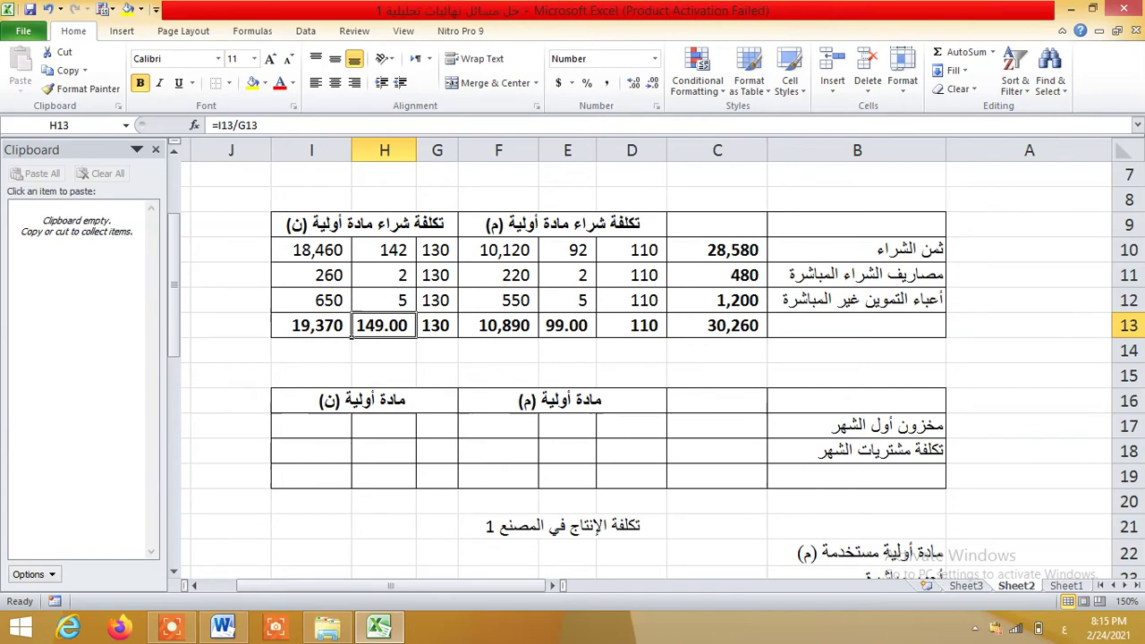
click(222, 628)
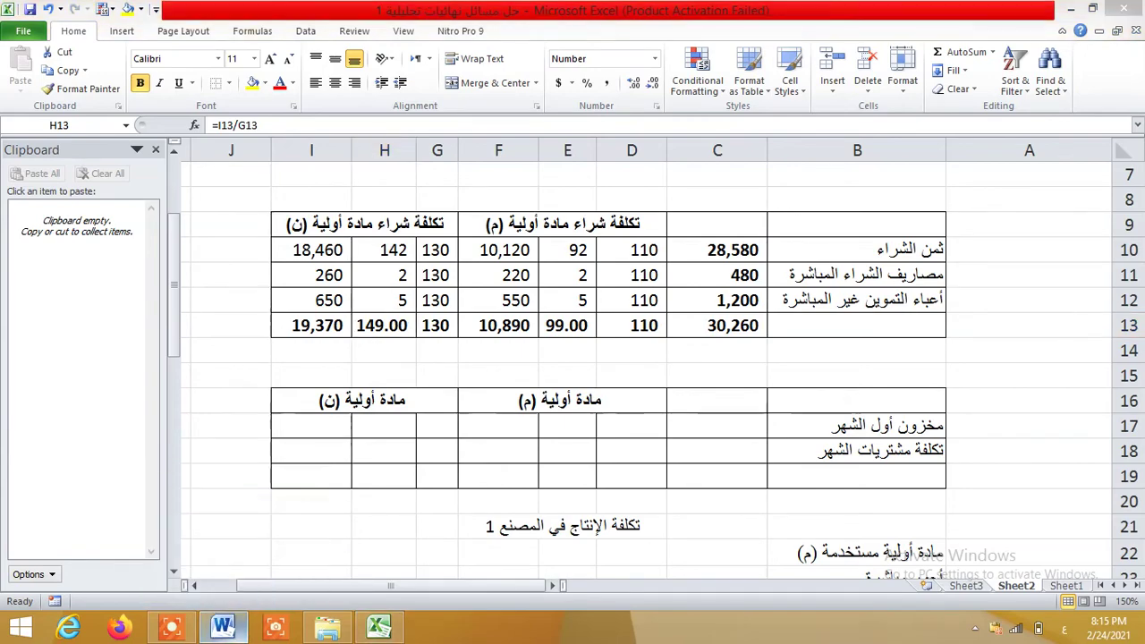
scroll(640, 356, up, 2)
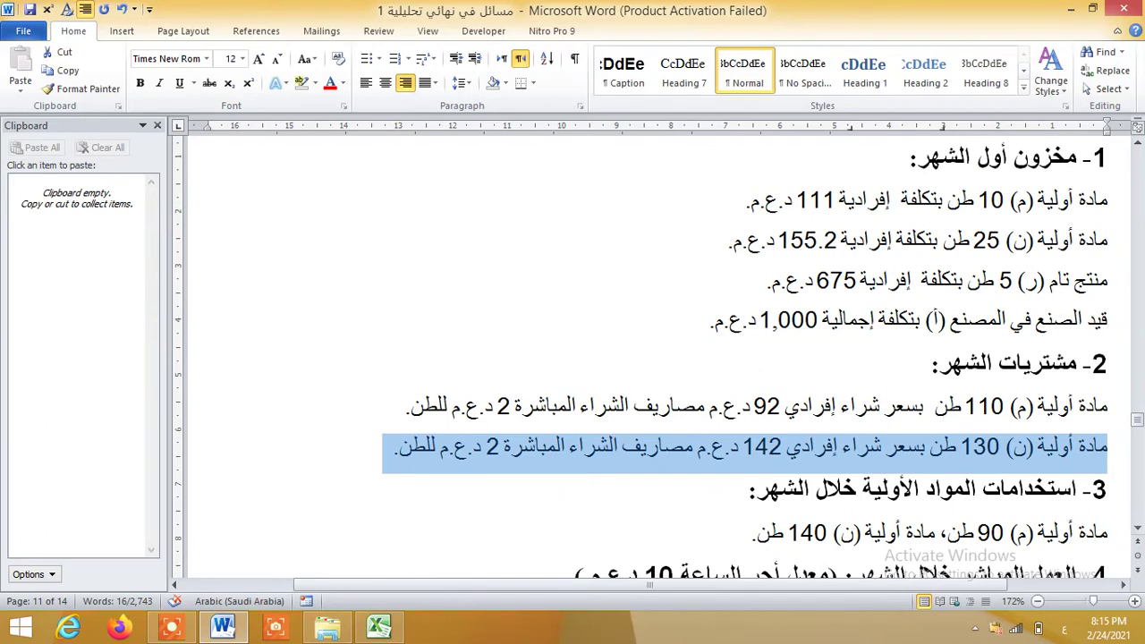
drag(723, 240, 837, 240)
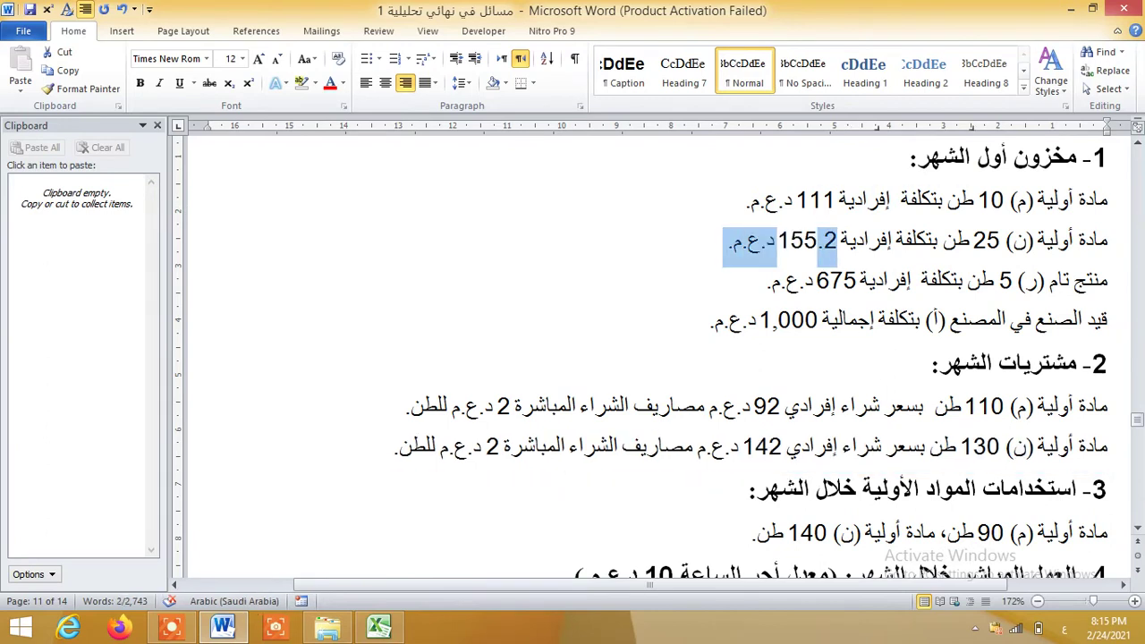
drag(973, 200, 1108, 201)
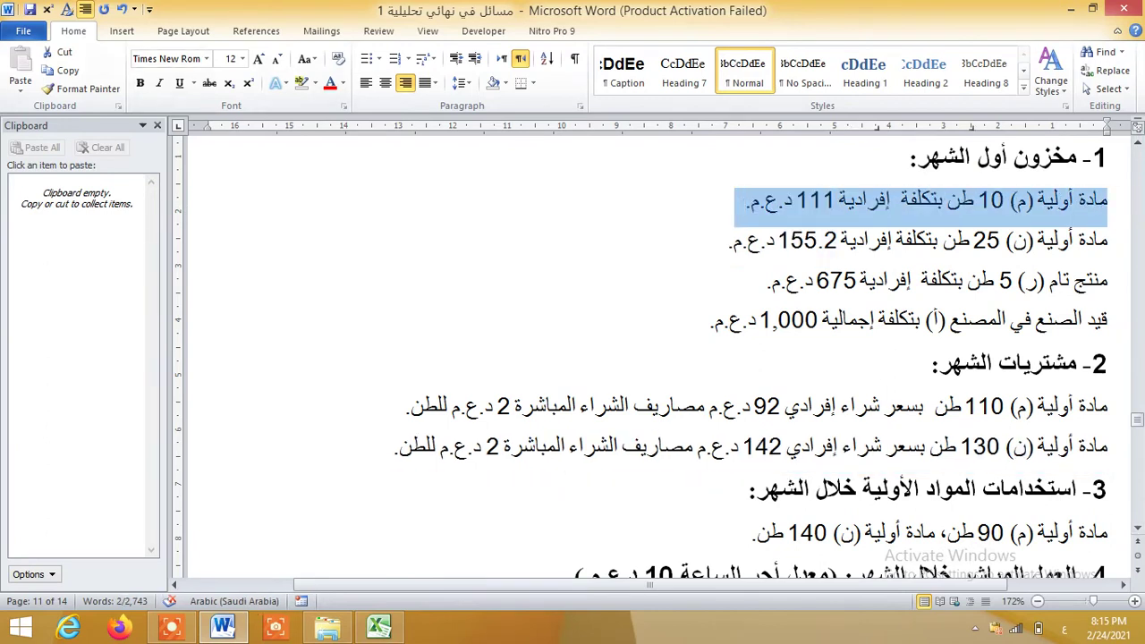
click(62, 71)
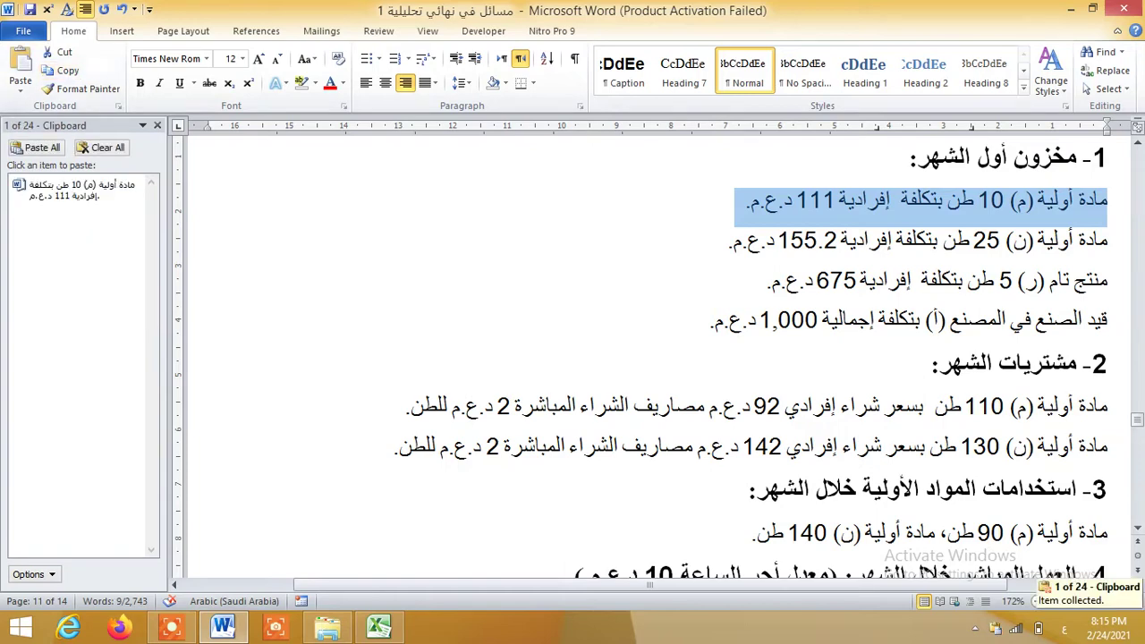
Copy material (ن)'s line under the beginning-of-month inventory heading and switch back to the Excel workbook
drag(721, 240, 1107, 240)
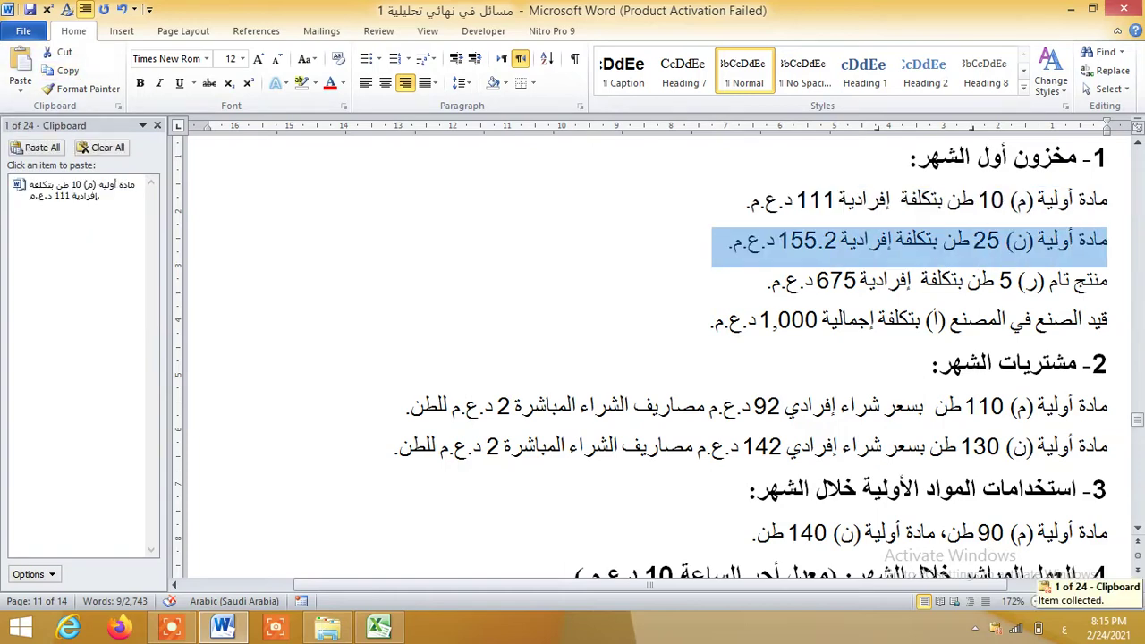
click(61, 71)
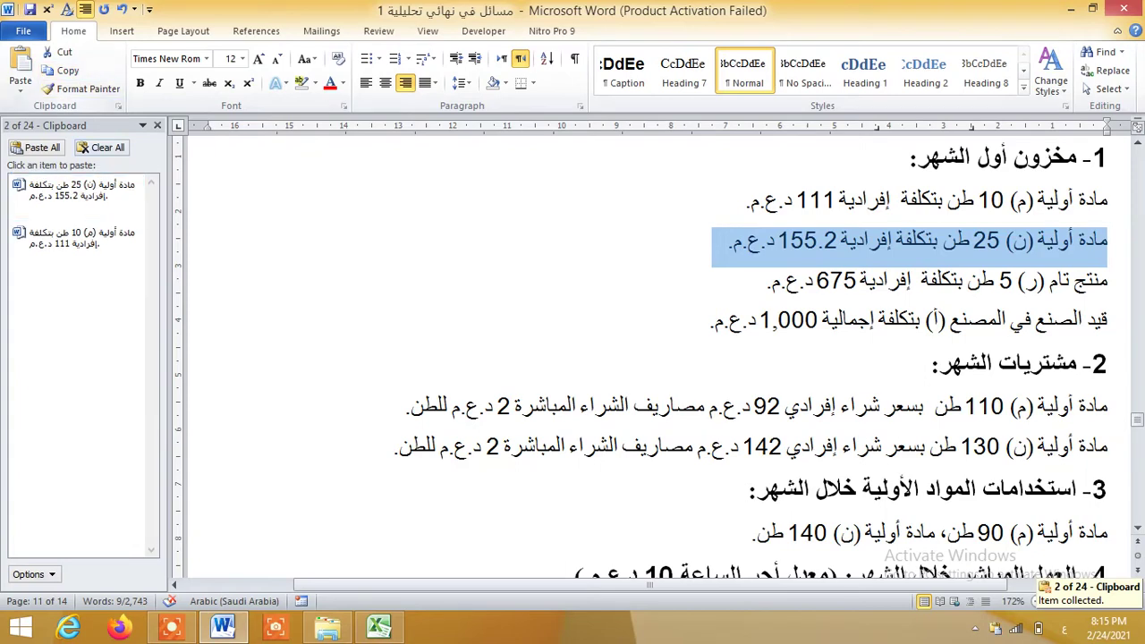
click(360, 617)
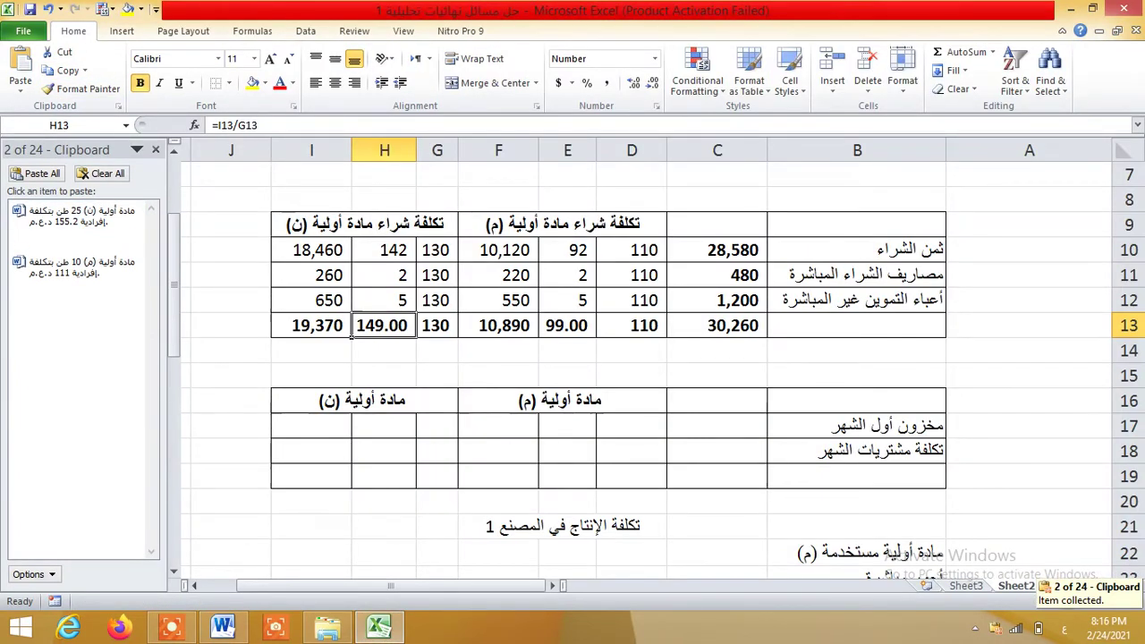
Enter material (م)'s opening inventory quantity of 10 in cell D17 and its unit cost of 111 in E17
click(598, 434)
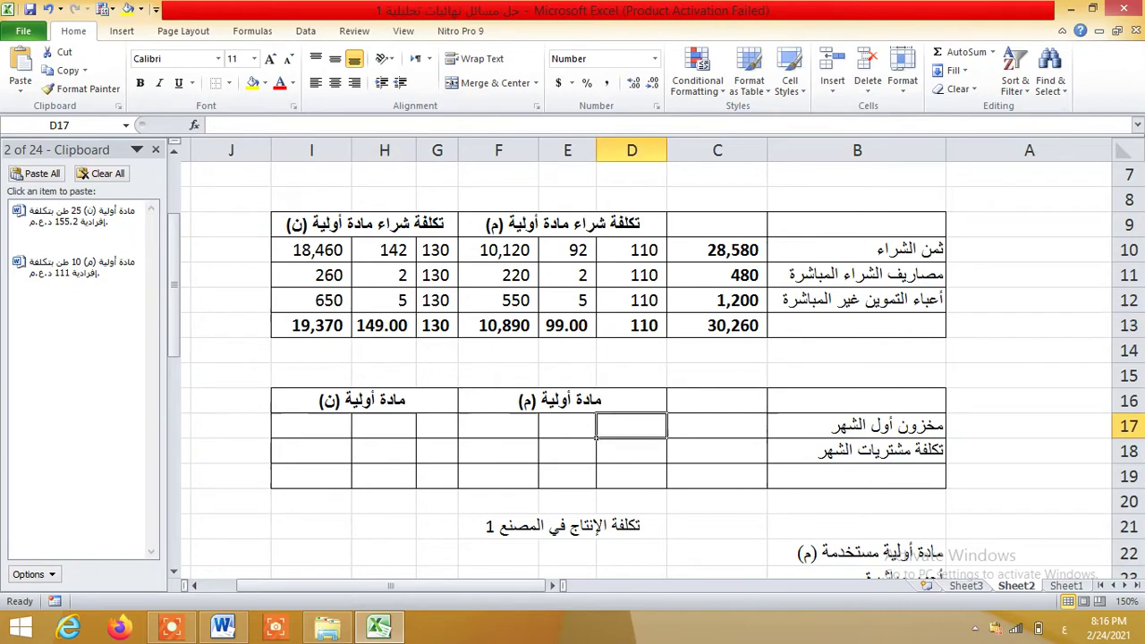
text(10)
key(Tab)
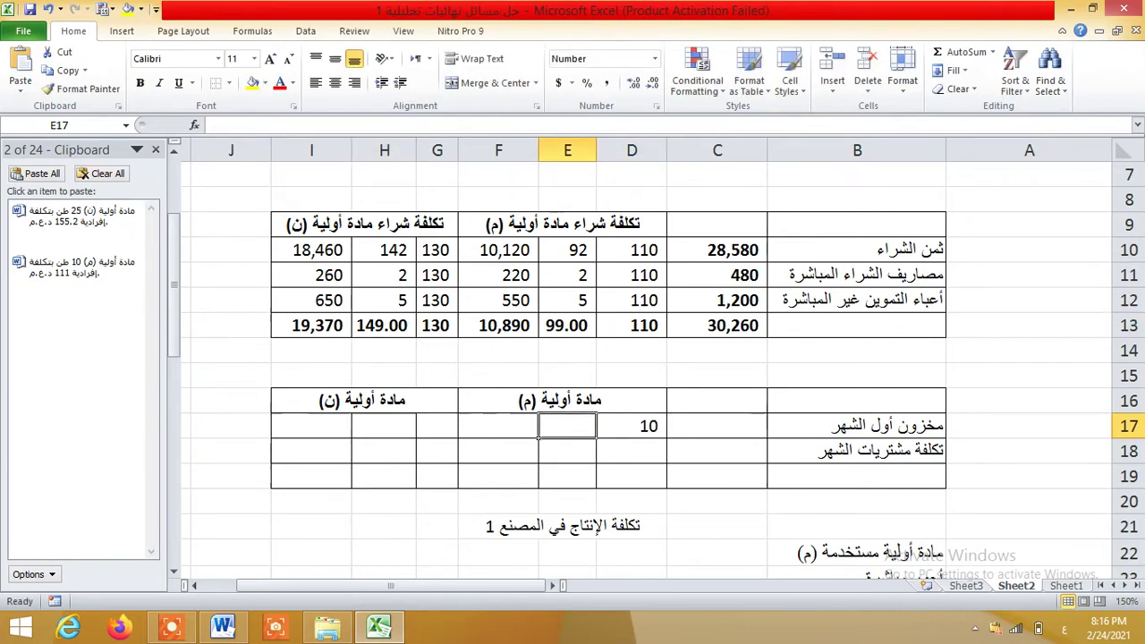
text(111)
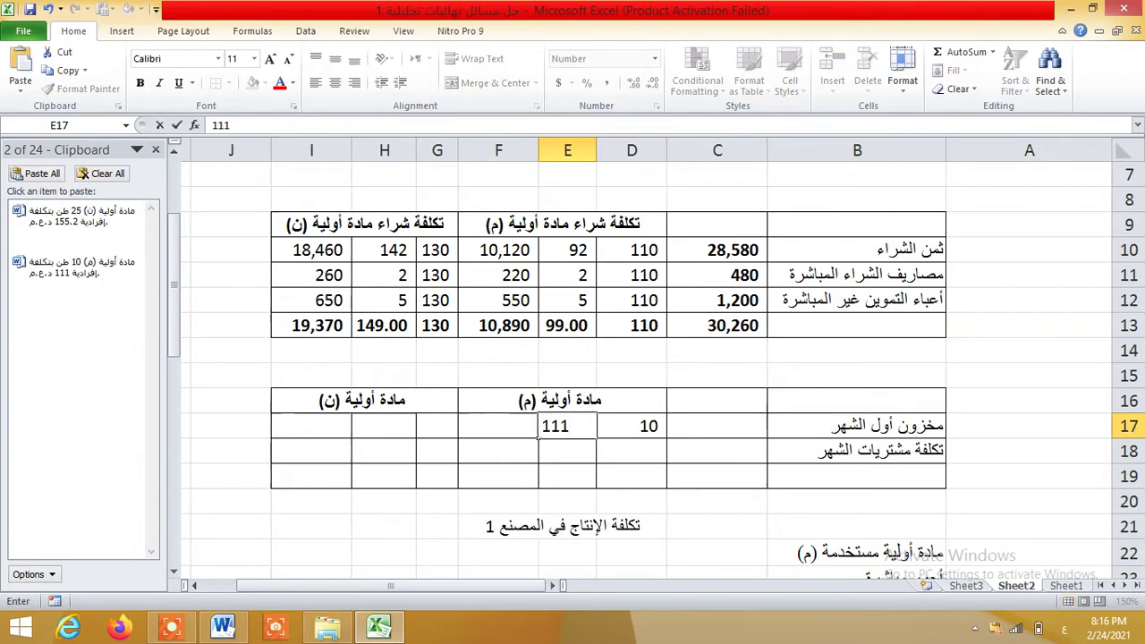
key(Tab)
Compute material (م)'s opening inventory value by entering =D17*E17 in cell F17
text(=)
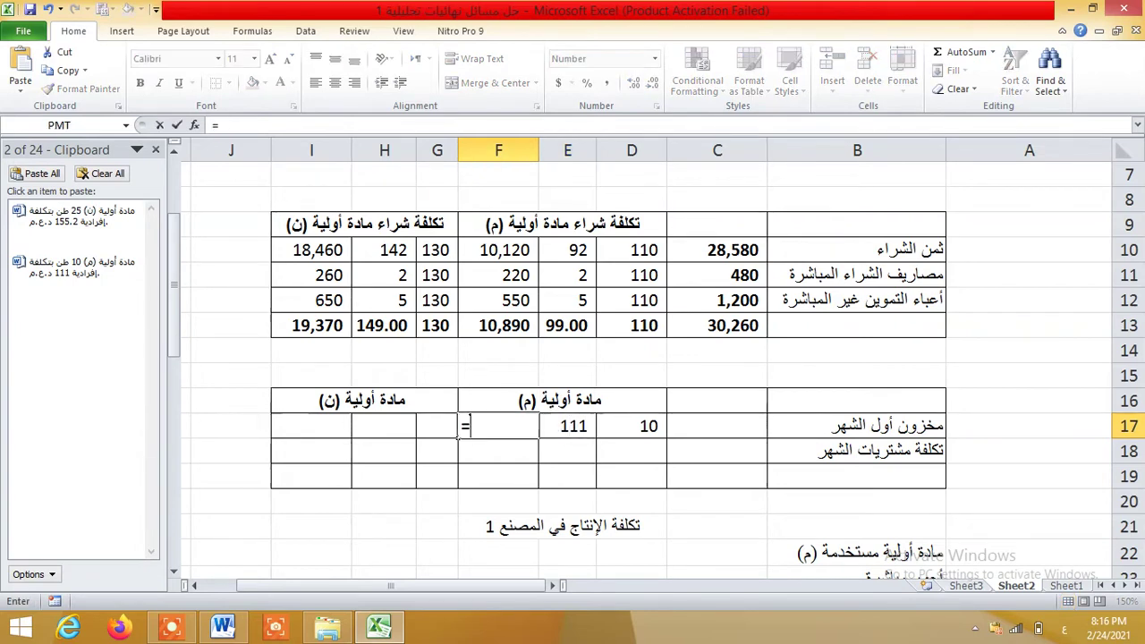
key(Left)
key(Left)
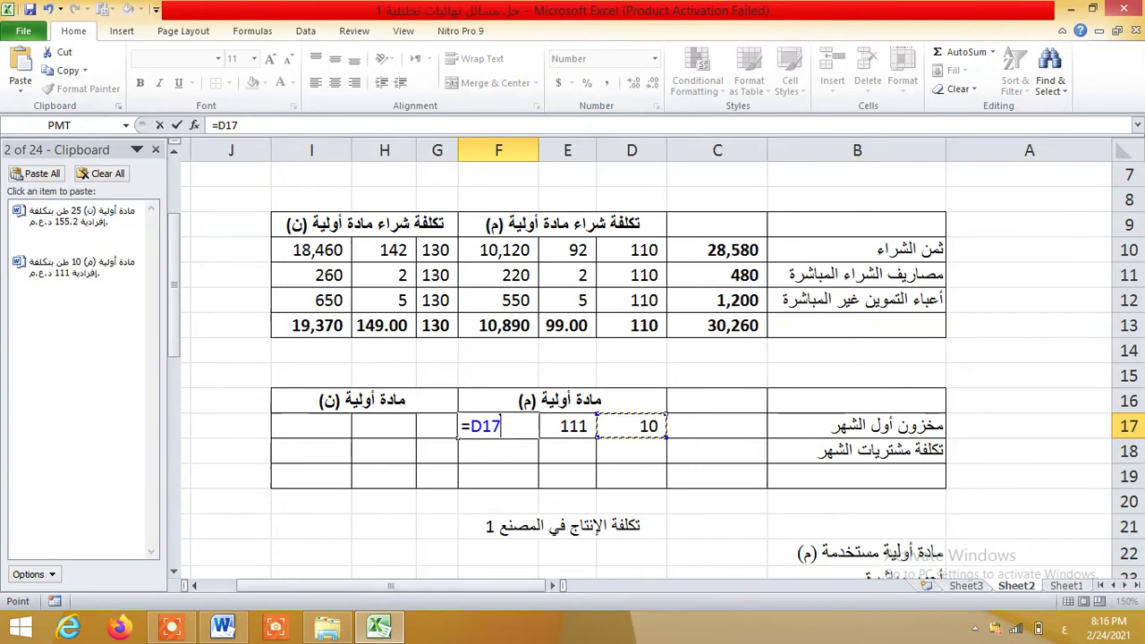
text(*)
key(Left)
key(Return)
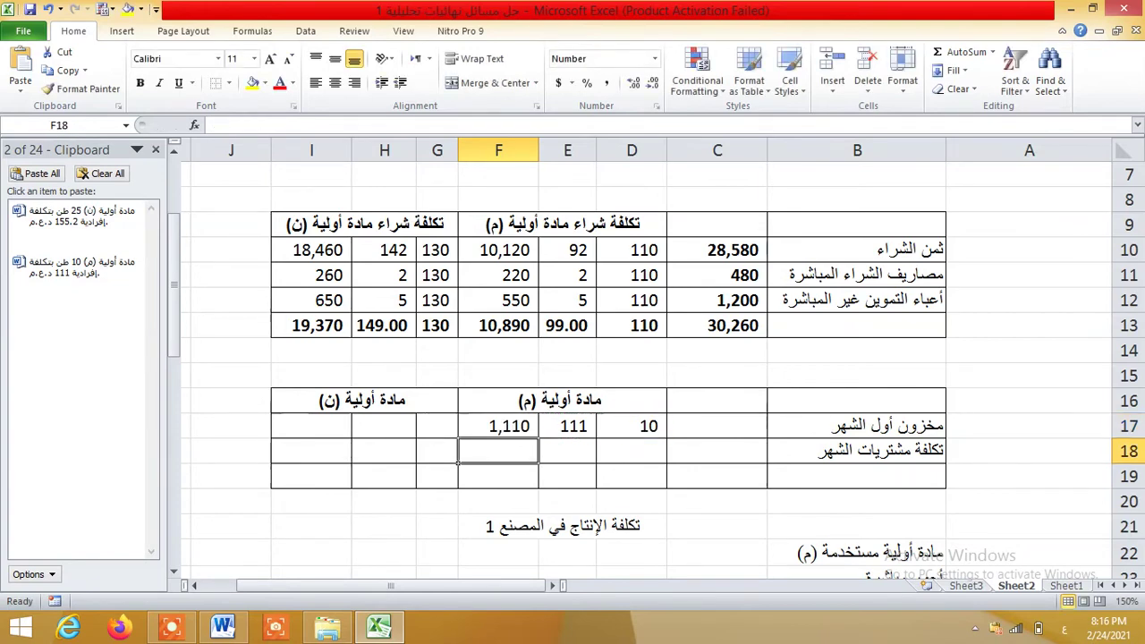
Enter material (ن)'s opening inventory quantity of 25 in cell G17 and its unit cost of 155.2 in H17
key(Up)
key(Left)
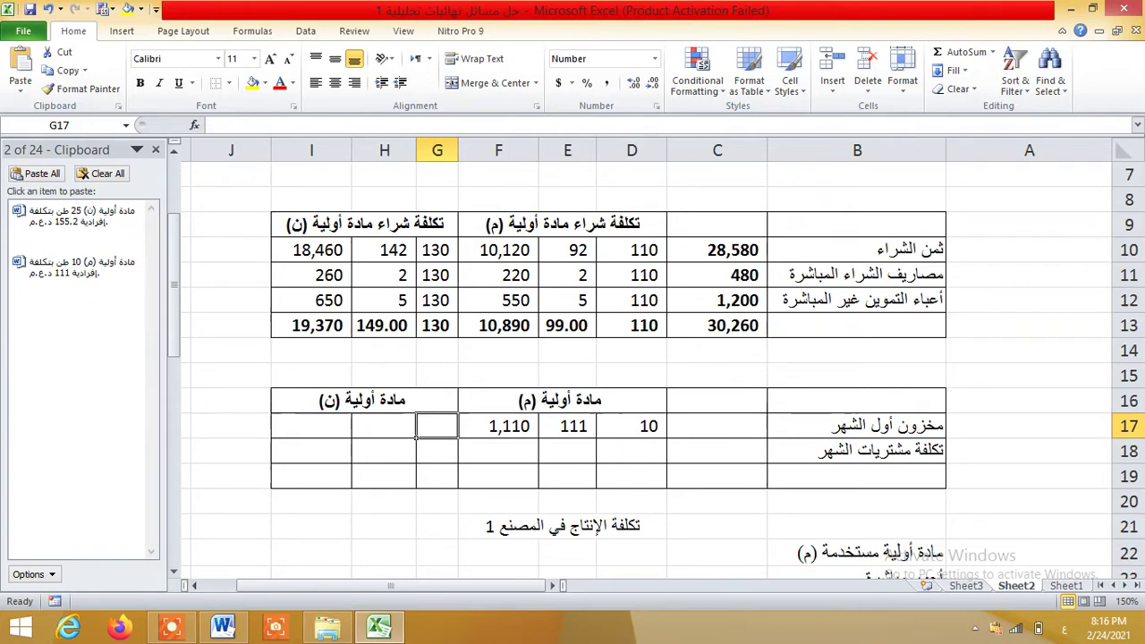
text(25)
key(Left)
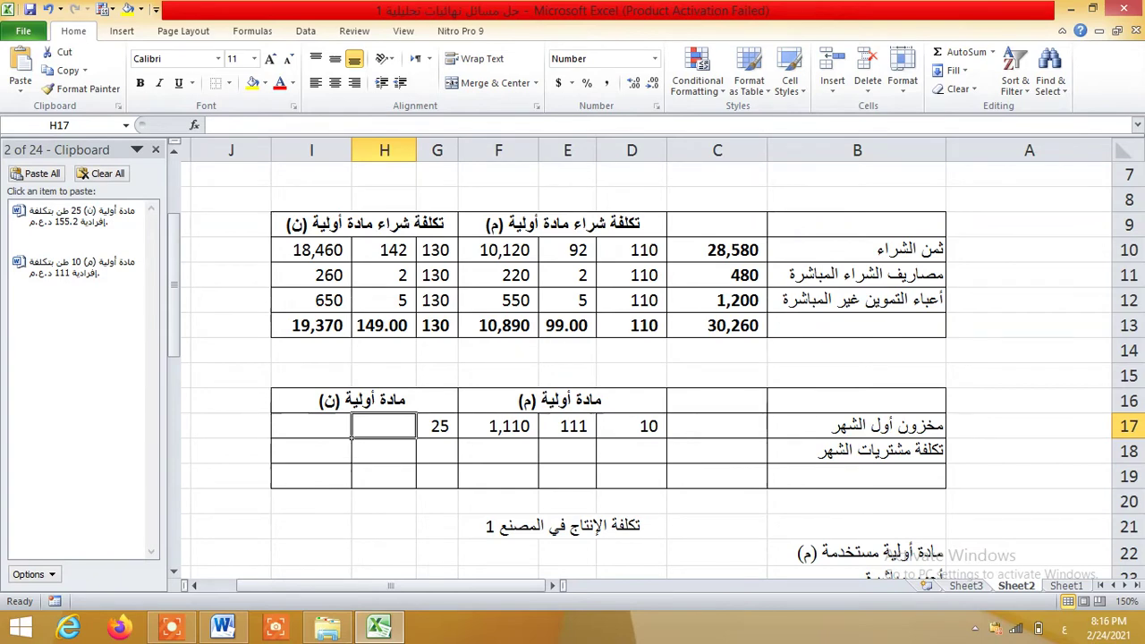
text(155.2)
key(Left)
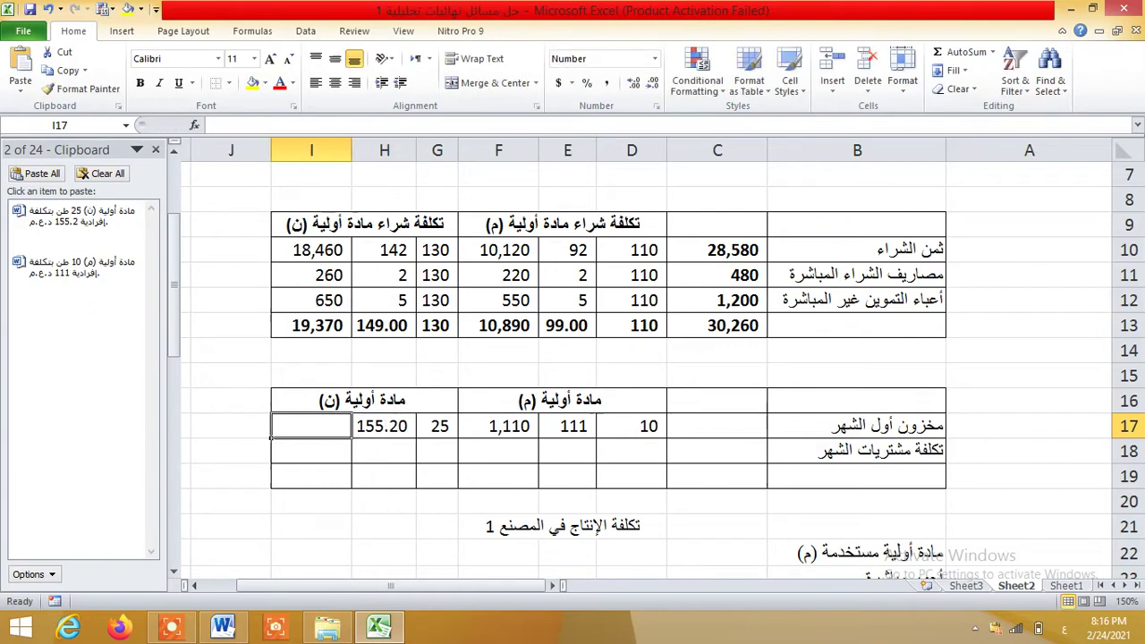
Compute material (ن)'s opening inventory value by entering =G17*H17 in cell I17
text(=)
key(Right)
key(Right)
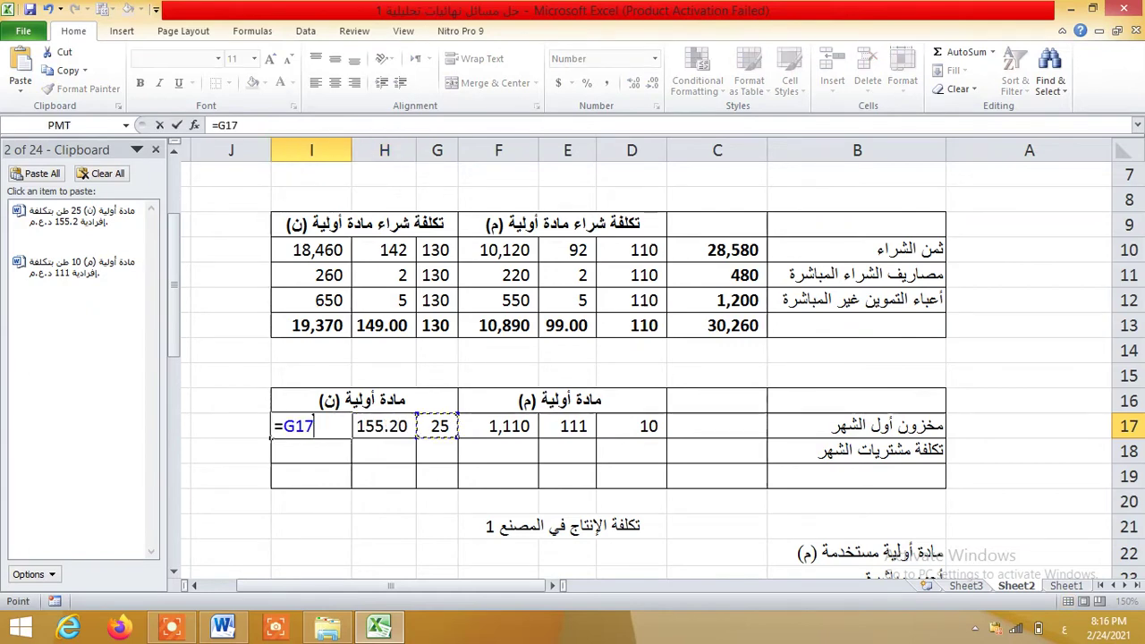
text(*)
key(Right)
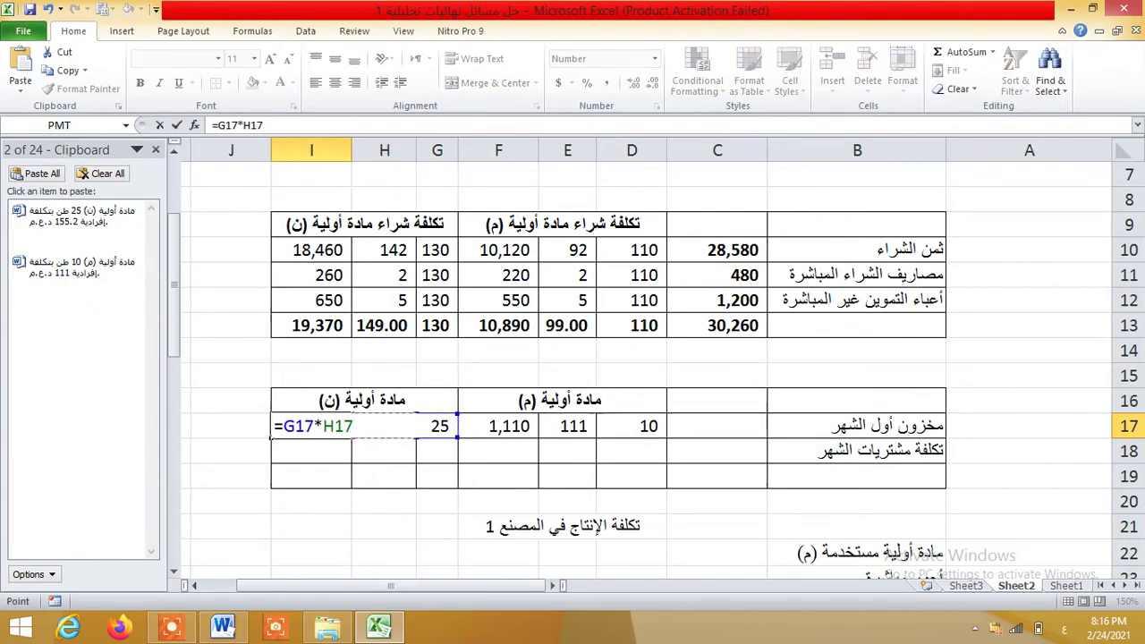
key(Return)
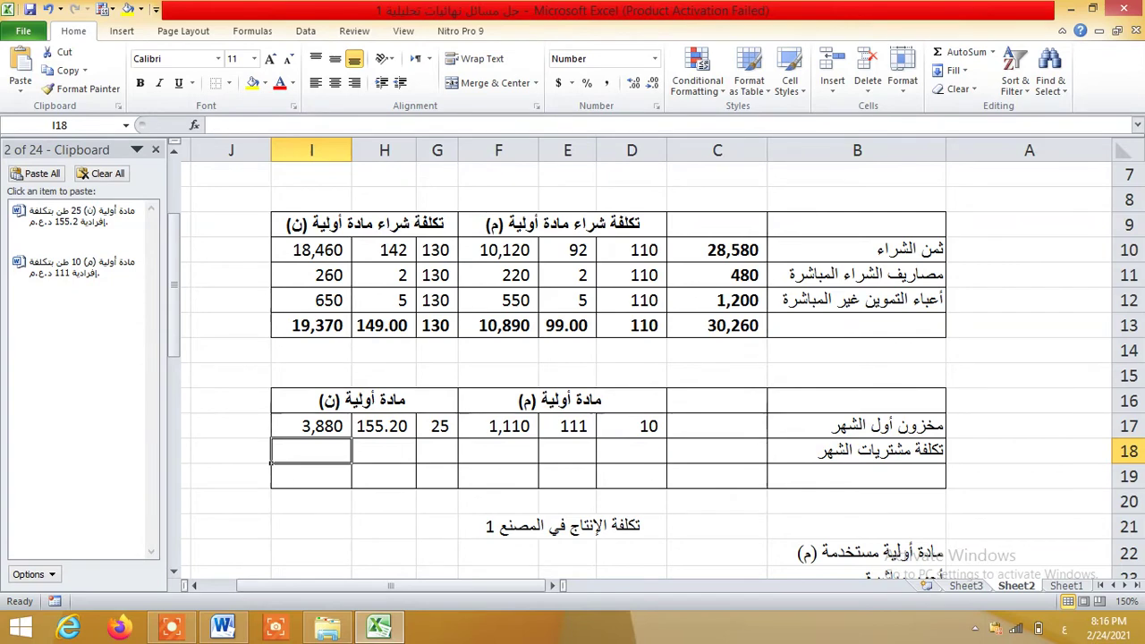
Link the month's purchases row to the purchase totals by entering =D13 in cell D18 and filling the formula across to I18
click(311, 426)
click(384, 451)
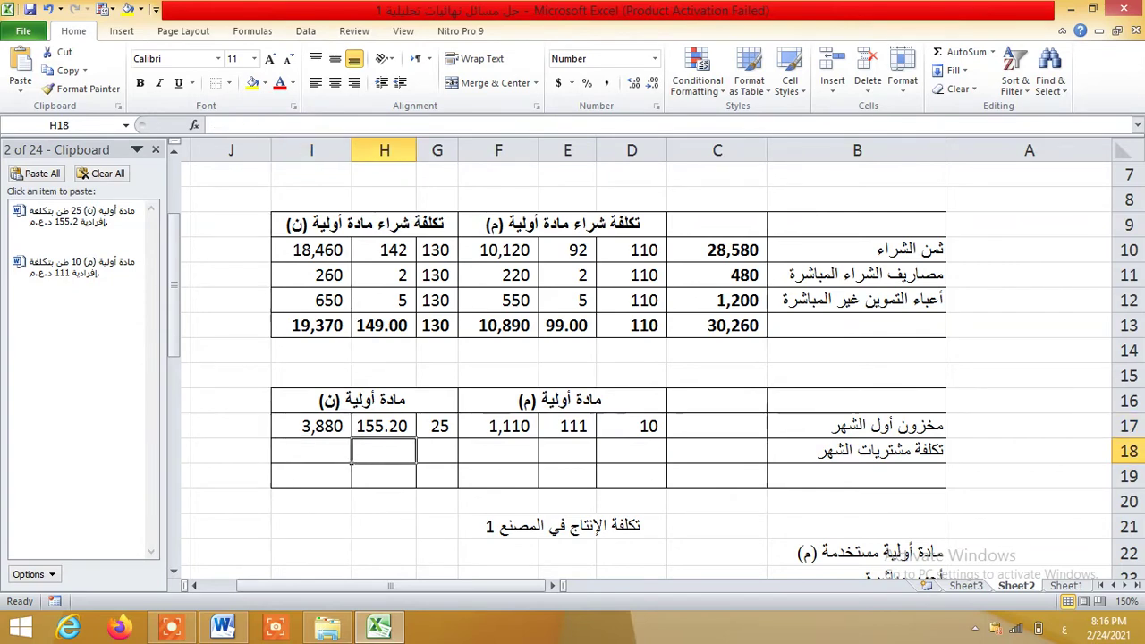
key(Right)
key(Right)
key(Right)
key(Right)
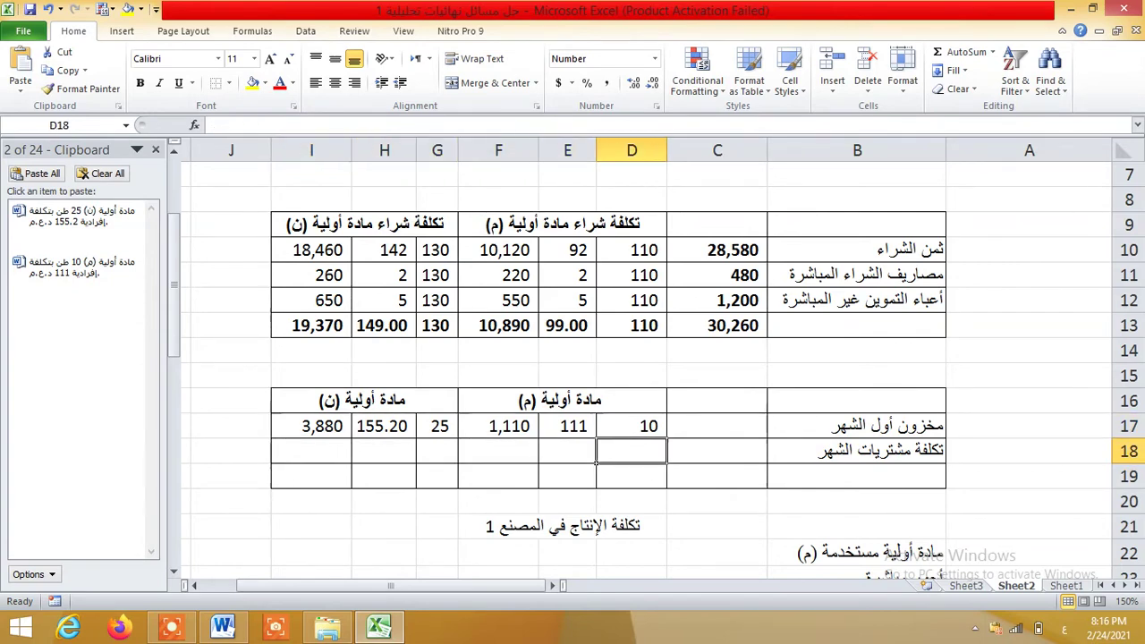
text(=)
key(Up)
key(Up)
key(Up)
key(Up)
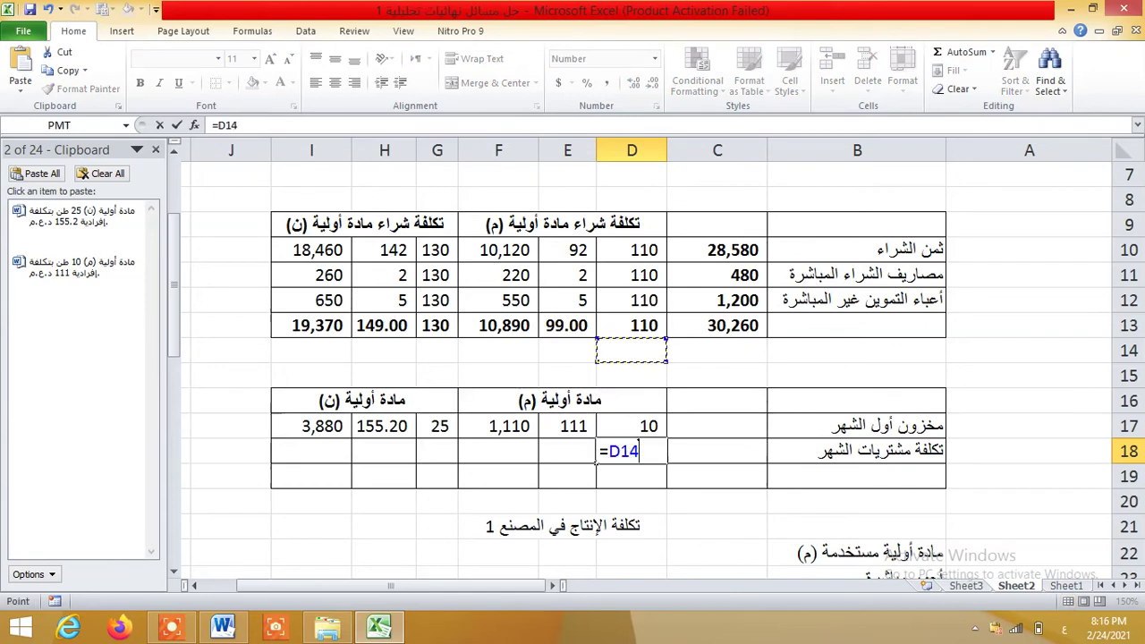
key(Up)
key(Return)
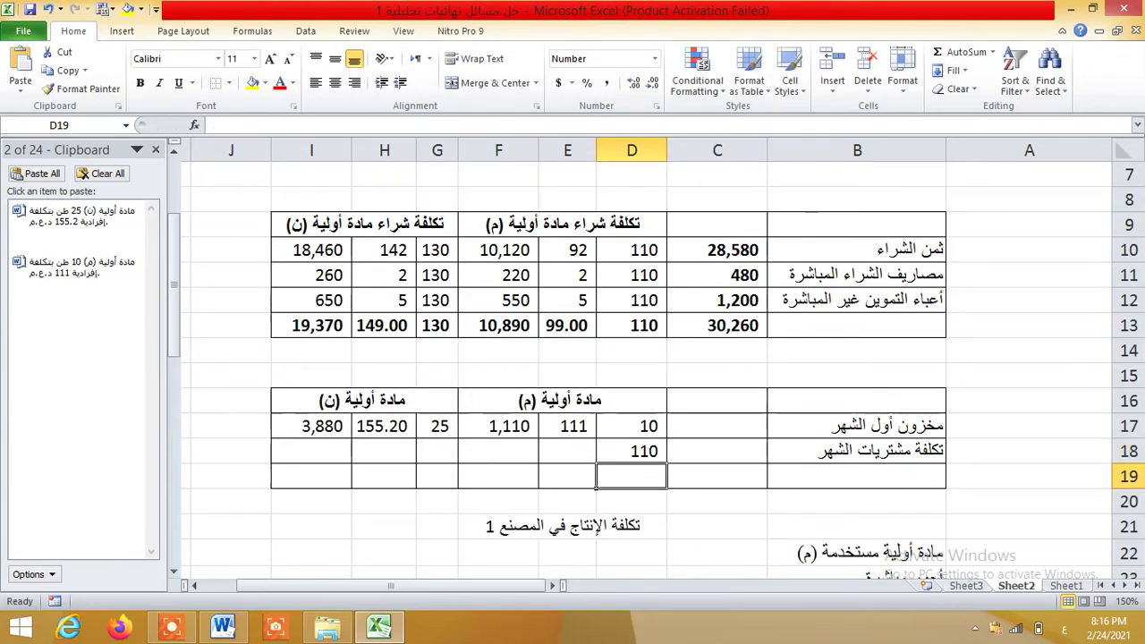
click(632, 450)
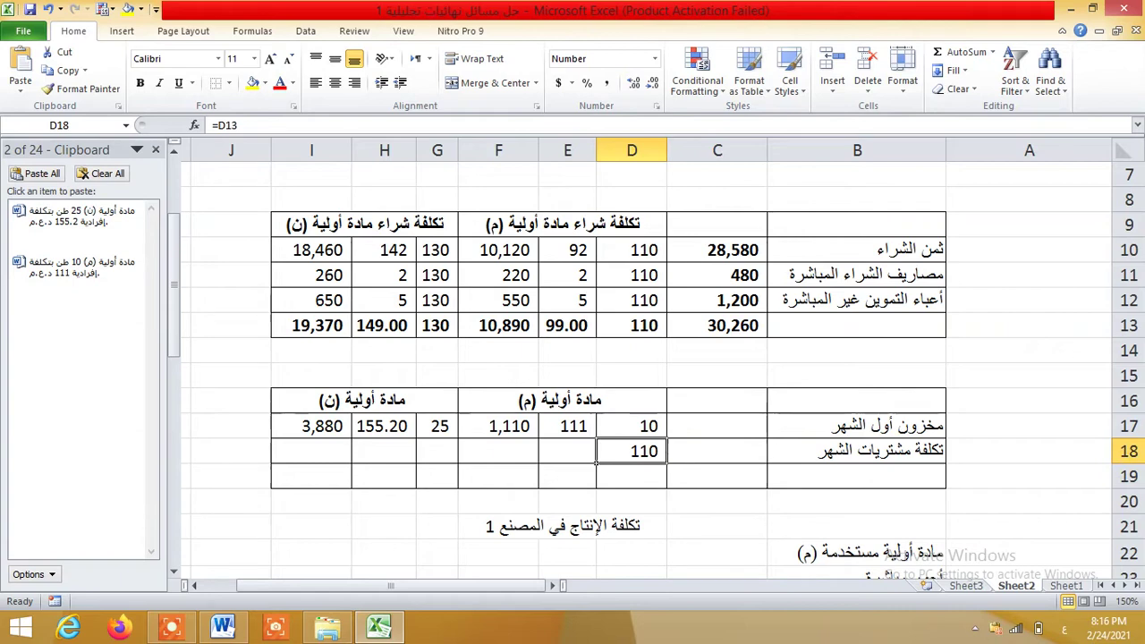
drag(597, 464, 309, 463)
Label the inventory table's last row المتاح للاستخدام in cell B19
click(856, 476)
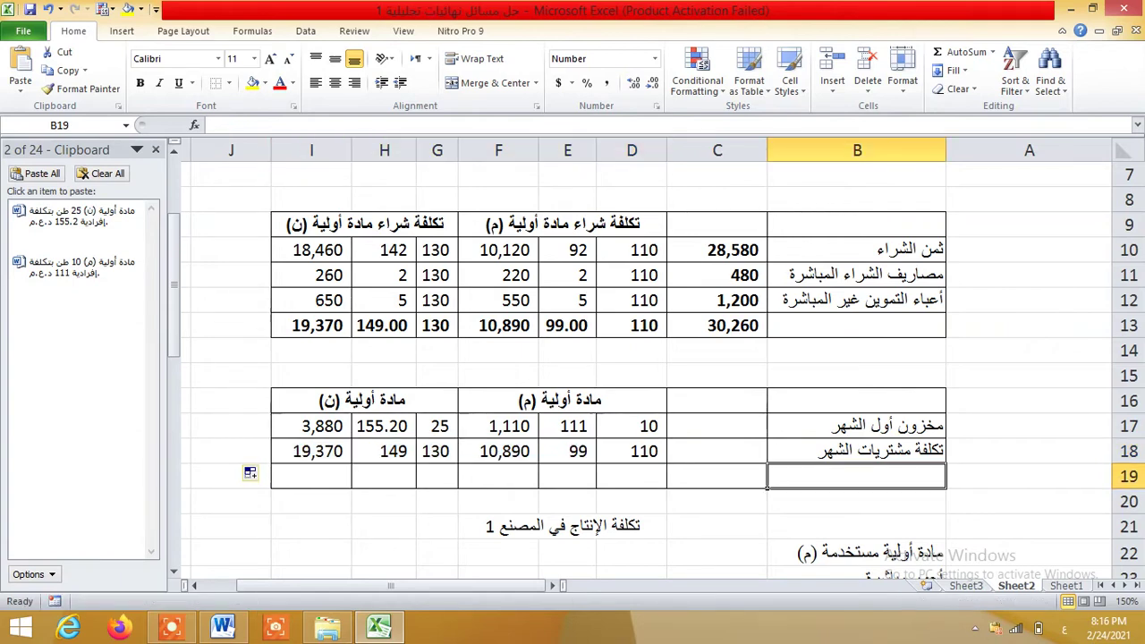
text(الم)
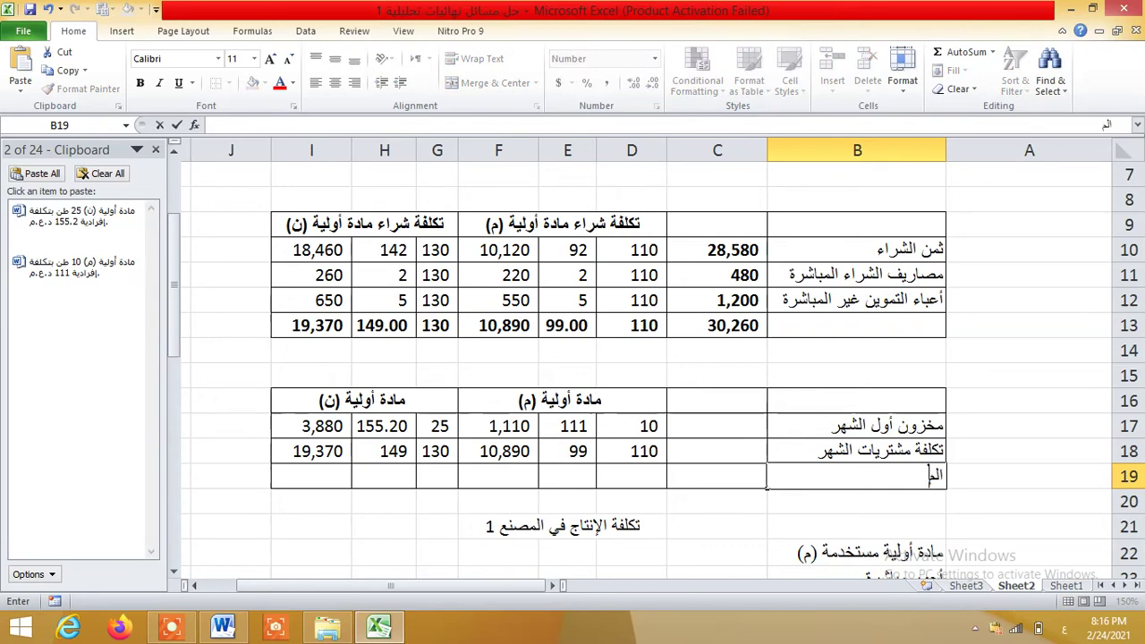
text(تاح)
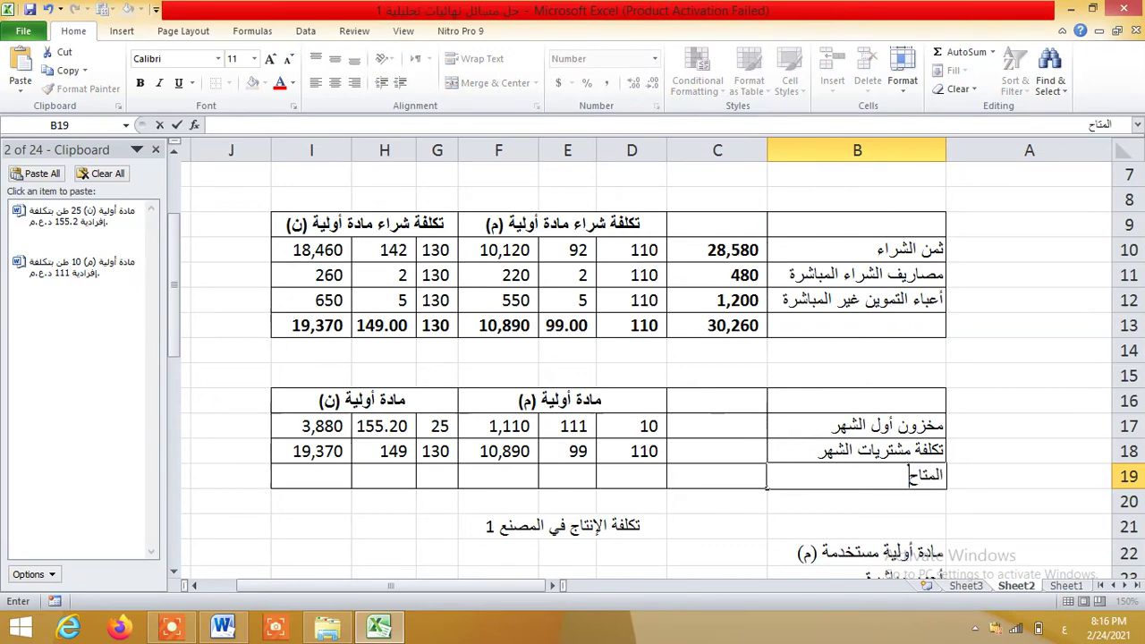
text( للاستخدتم)
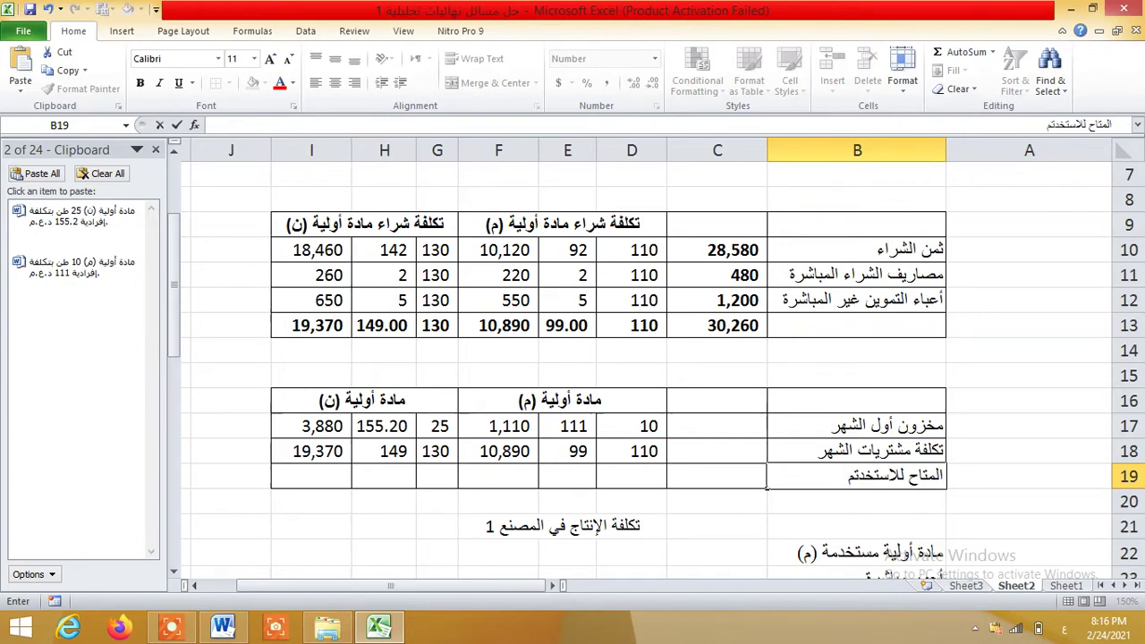
key(BackSpace)
key(BackSpace)
text(ام)
click(765, 487)
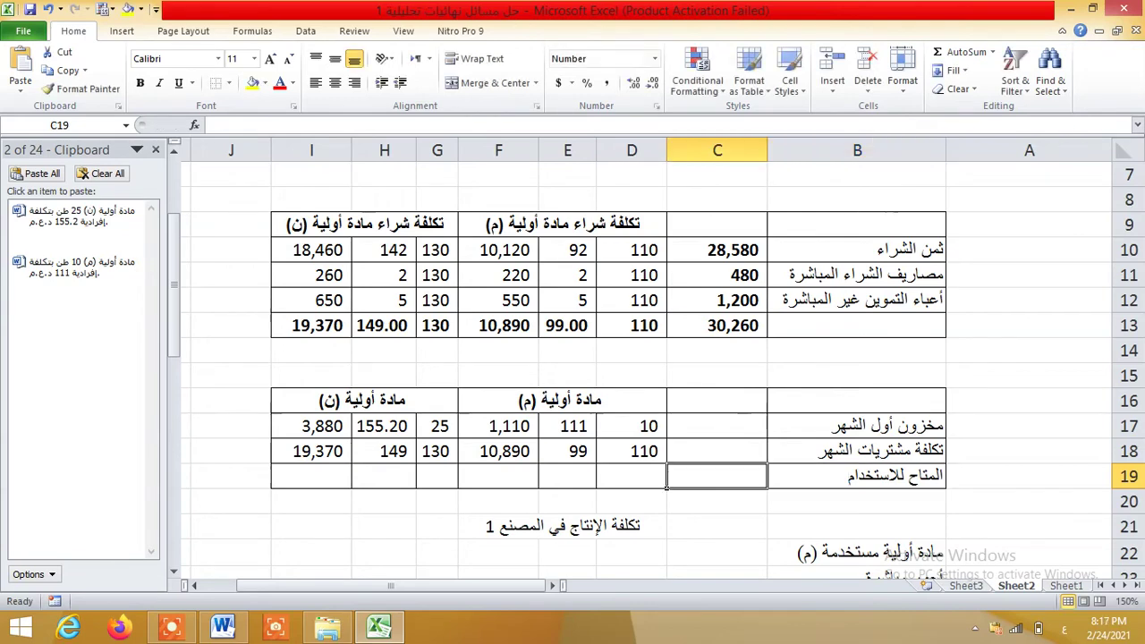
Compute material (م)'s quantity available for use by entering =D17+D18 in cell D19
click(597, 487)
text(-)
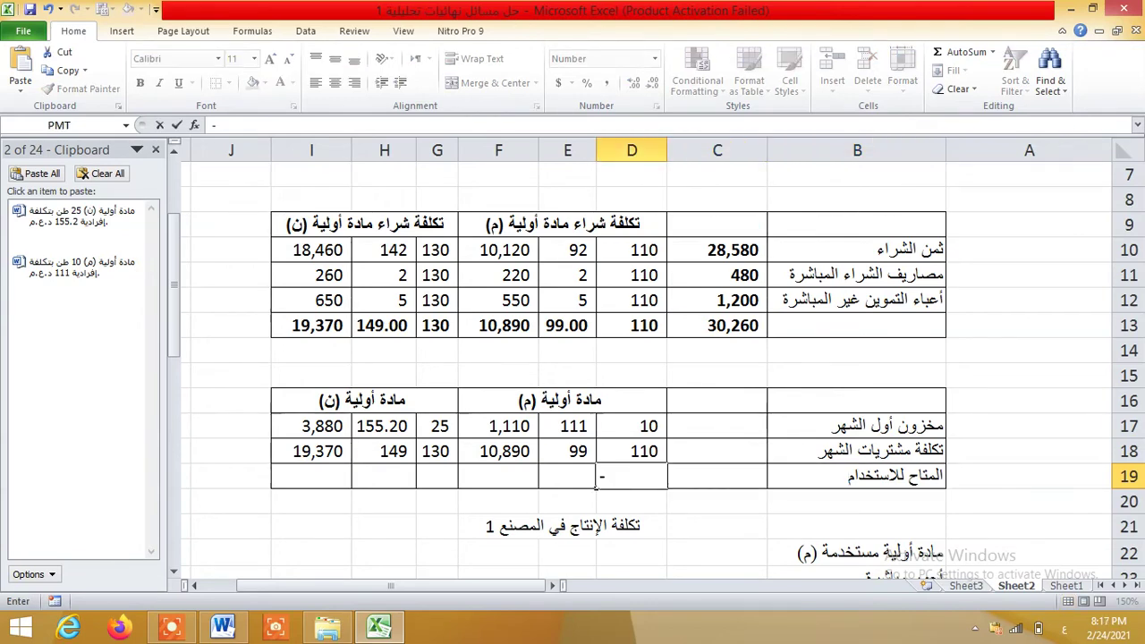
key(BackSpace)
text(=)
key(Up)
key(Up)
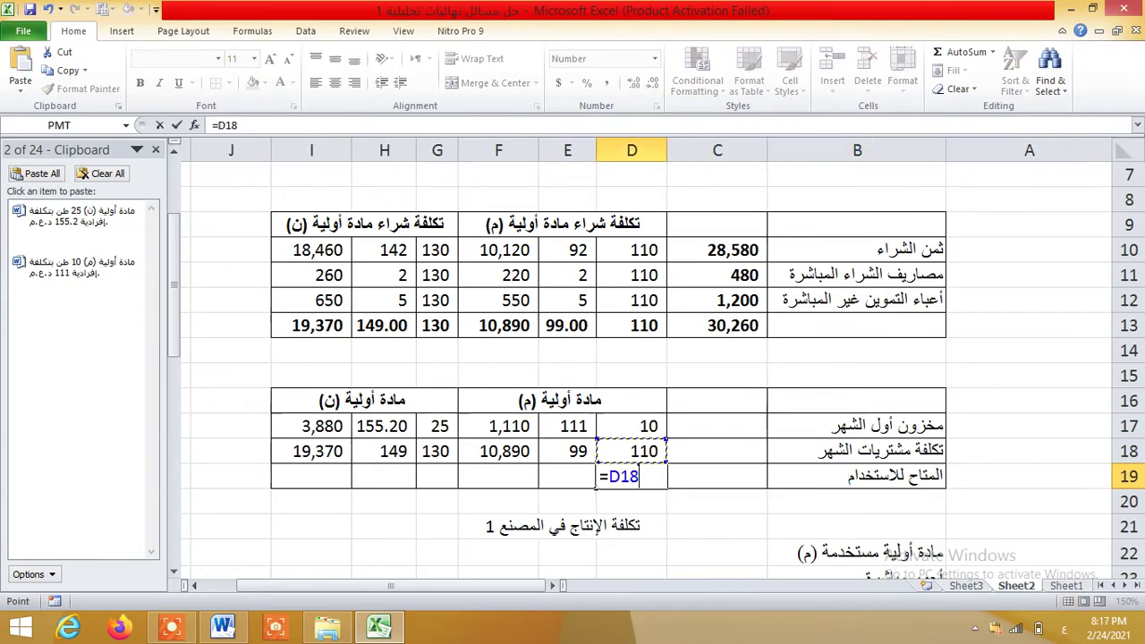
text(+)
key(Up)
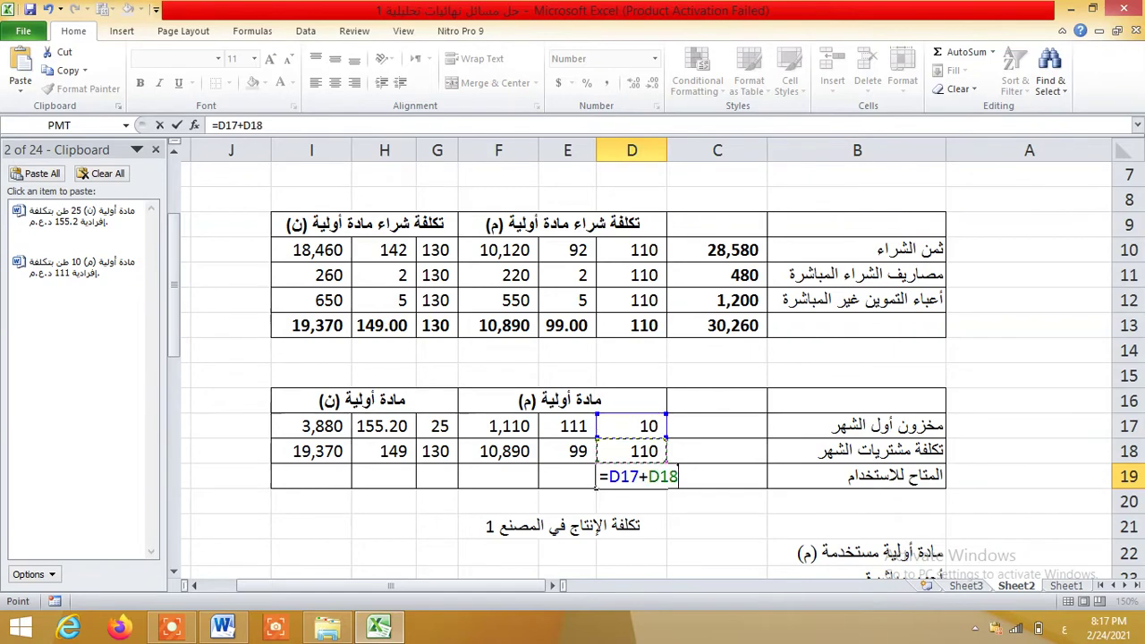
key(Return)
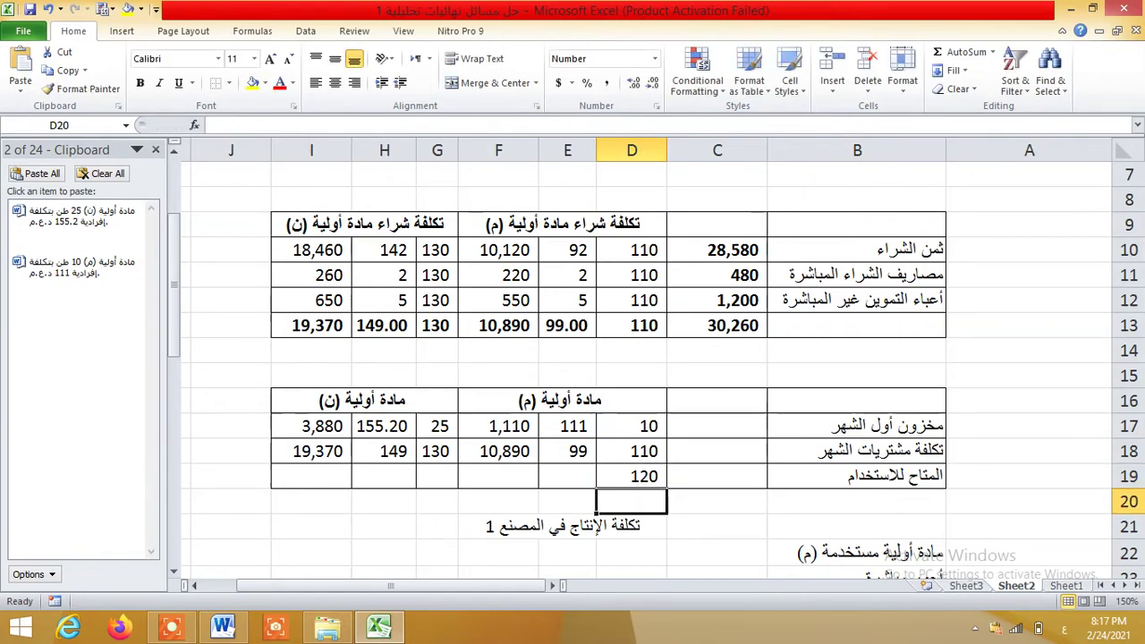
Compute material (م)'s total cost available for use by entering =F17+F18 in cell F19
key(Up)
key(Left)
key(Left)
text(=)
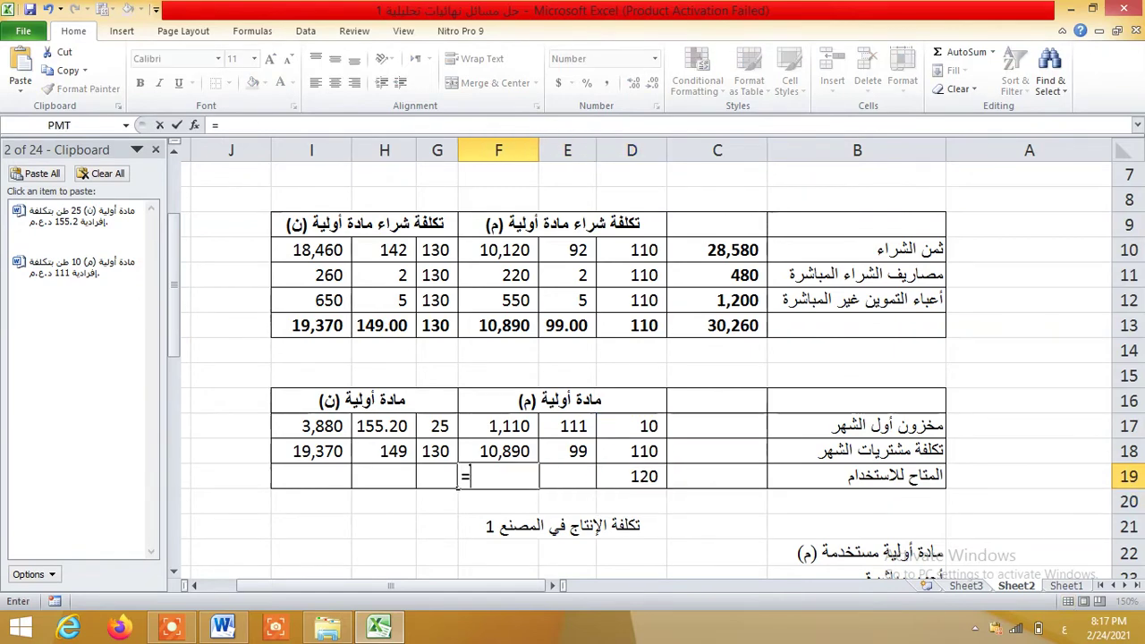
key(Up)
key(Up)
key(Up)
key(Left)
key(Left)
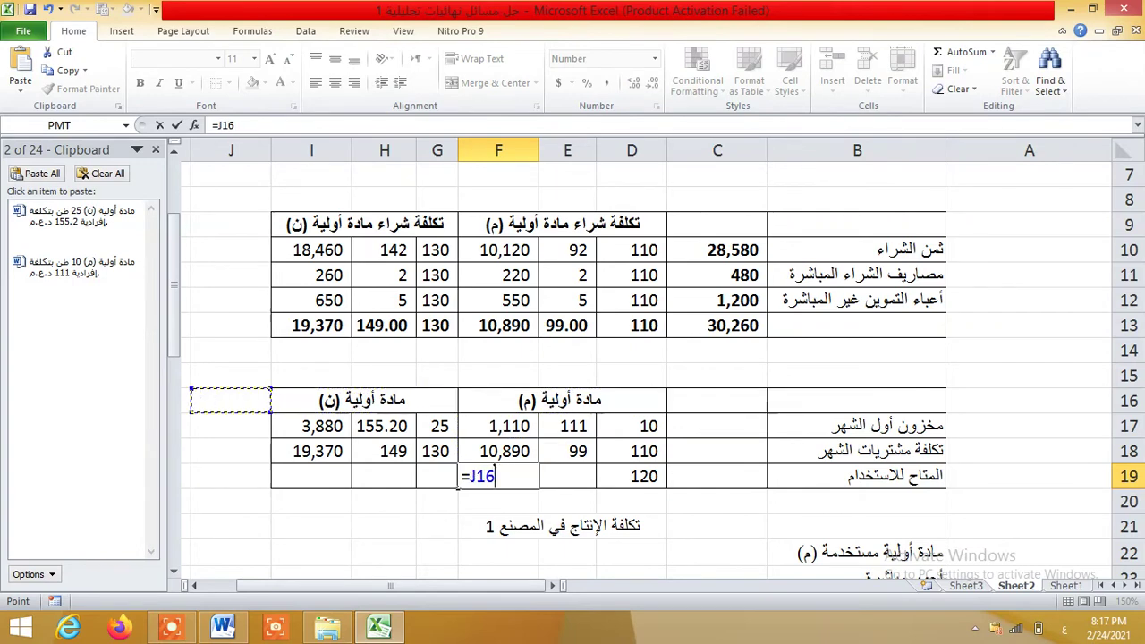
key(Down)
key(Right)
key(Right)
key(Right)
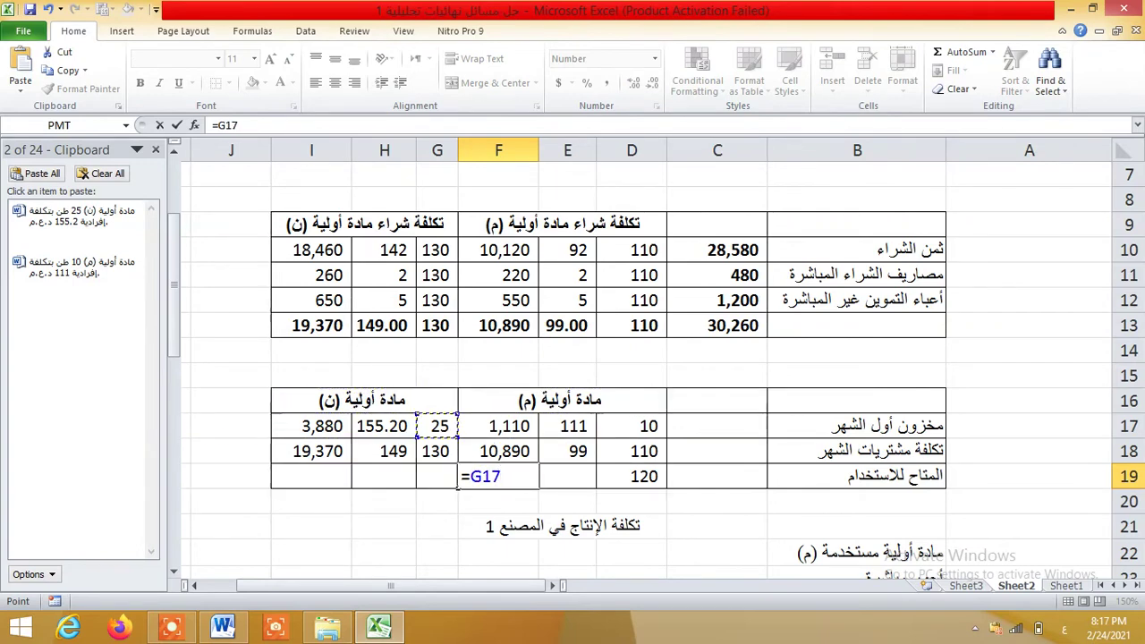
key(Left)
text(+)
key(Down)
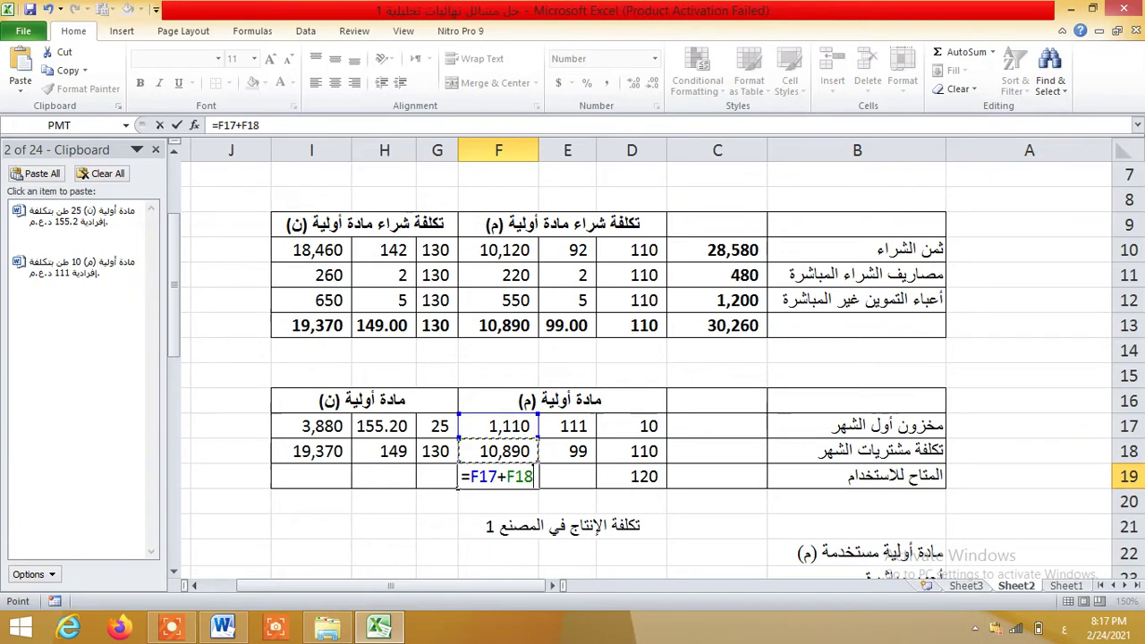
key(Return)
Compute material (م)'s unit cost available for use by entering =F19/D19 in cell E19
key(Up)
key(Left)
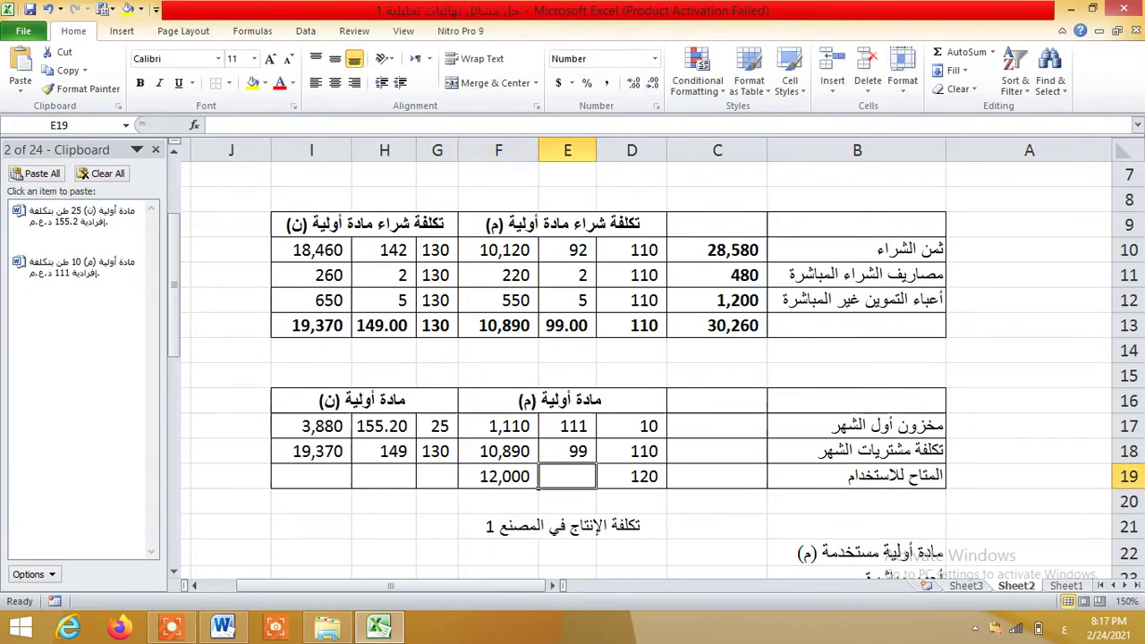
text(=)
key(Left)
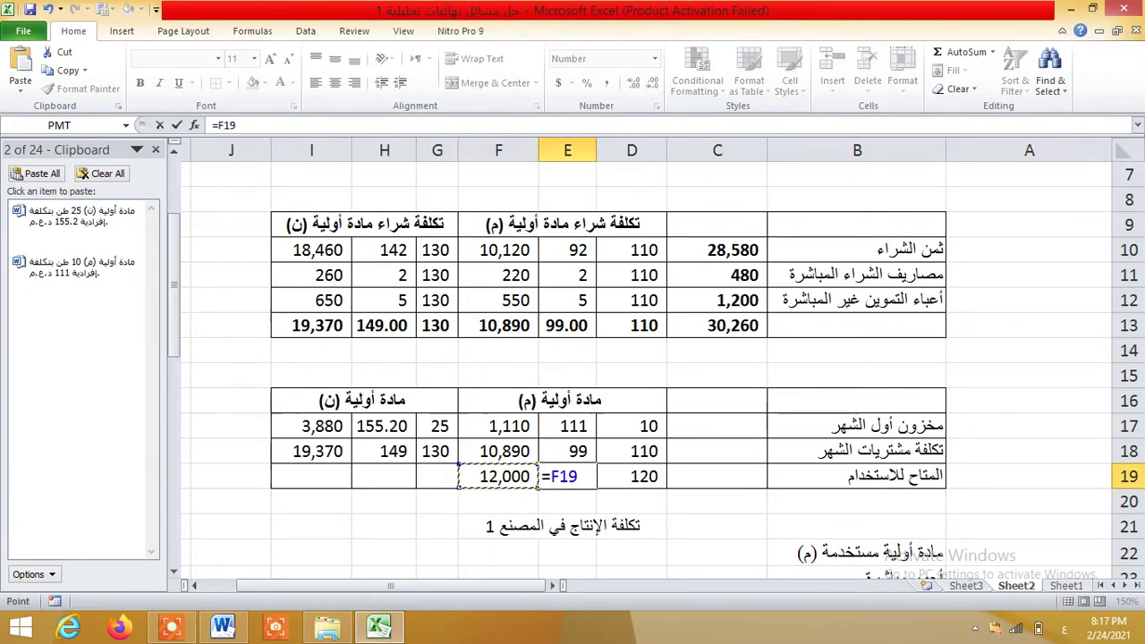
text(/)
key(Right)
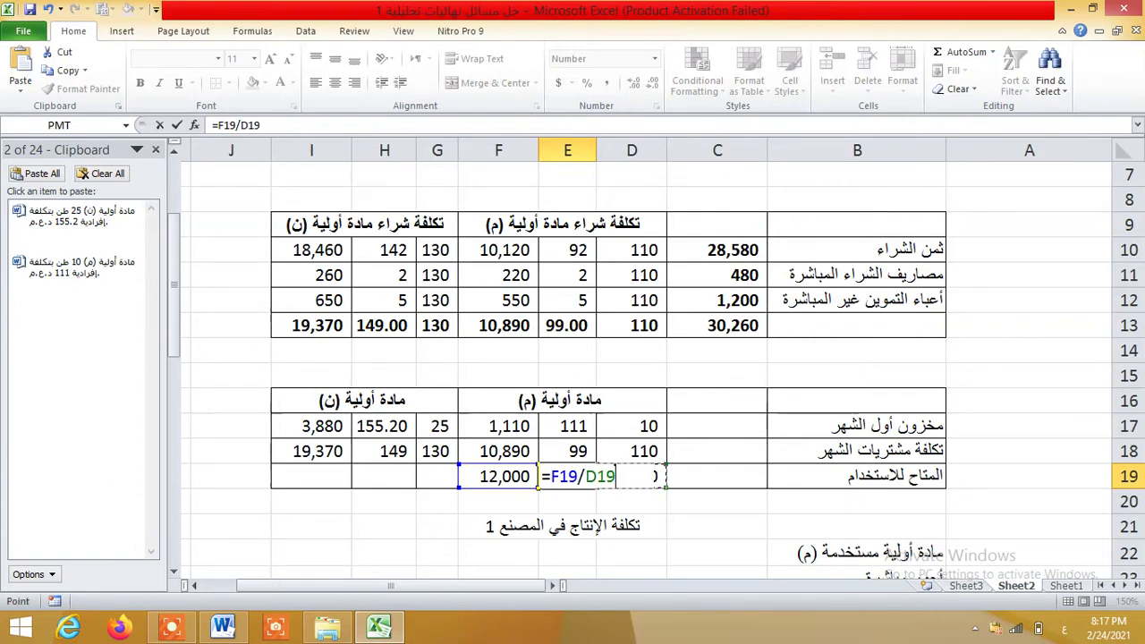
key(Return)
Compute material (ن)'s quantity available for use by entering =G17+G18 in cell G19
key(Up)
key(Left)
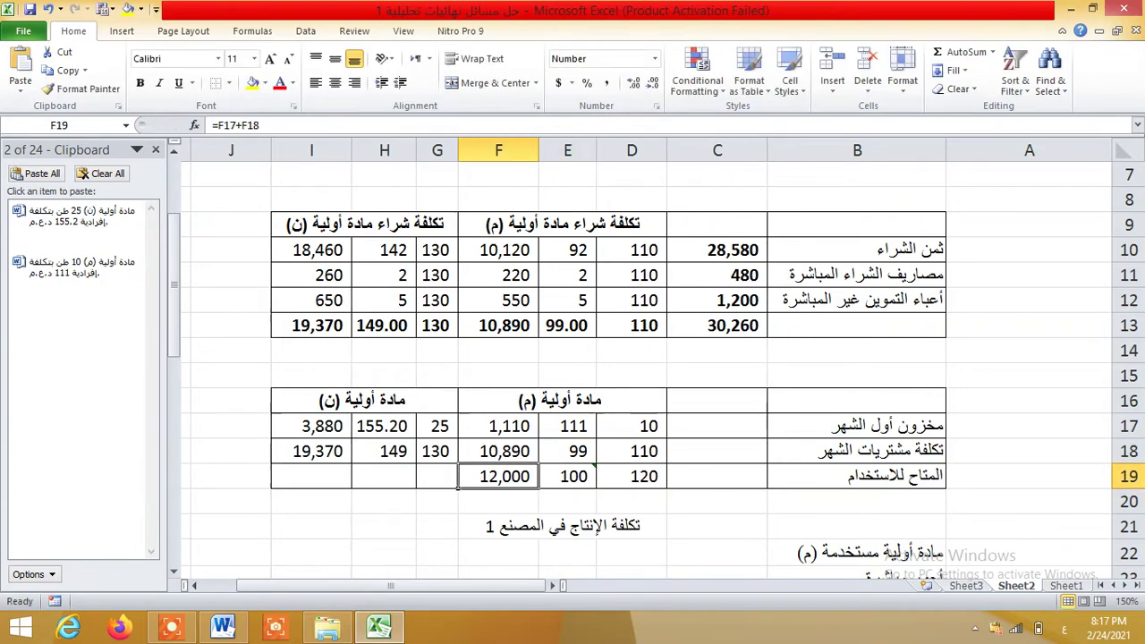
key(Left)
key(Left)
key(Right)
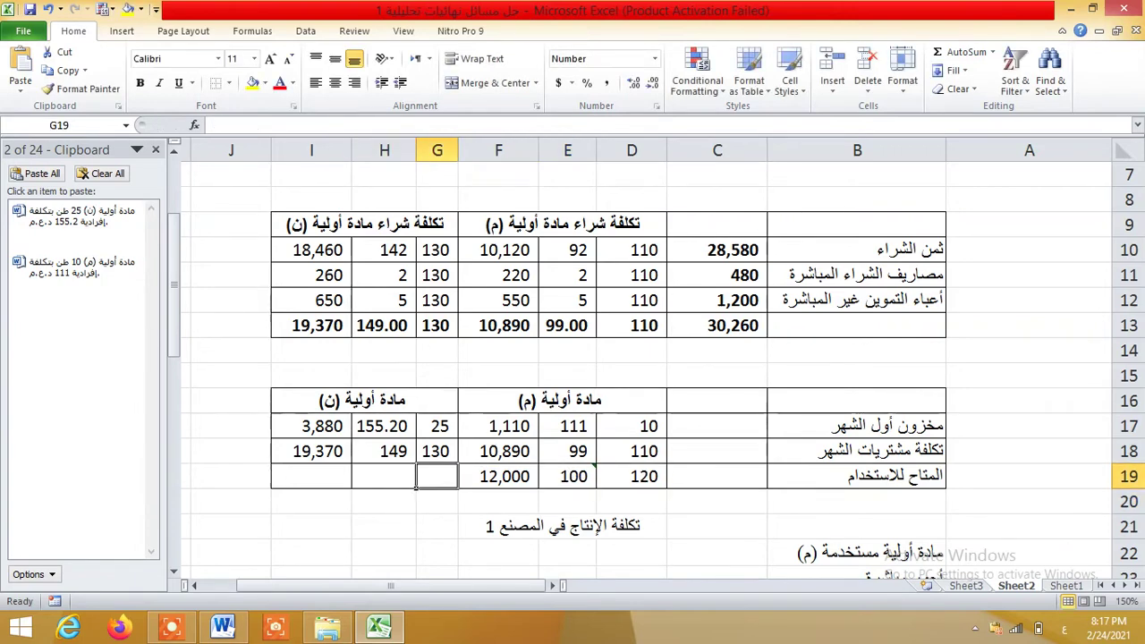
text(=)
text(+)
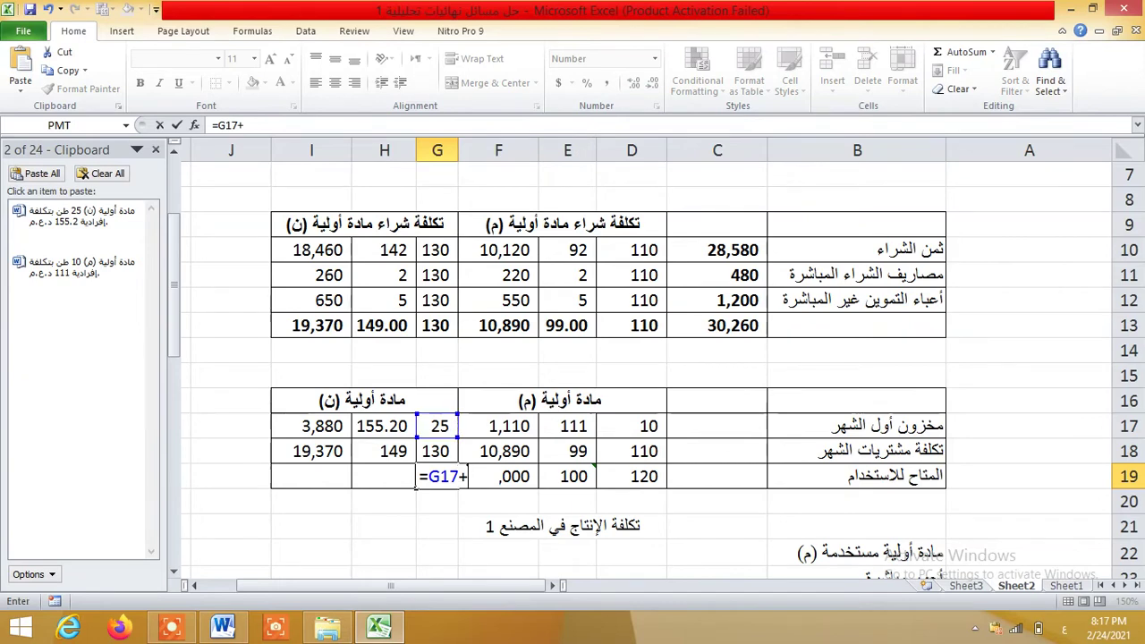
key(Up)
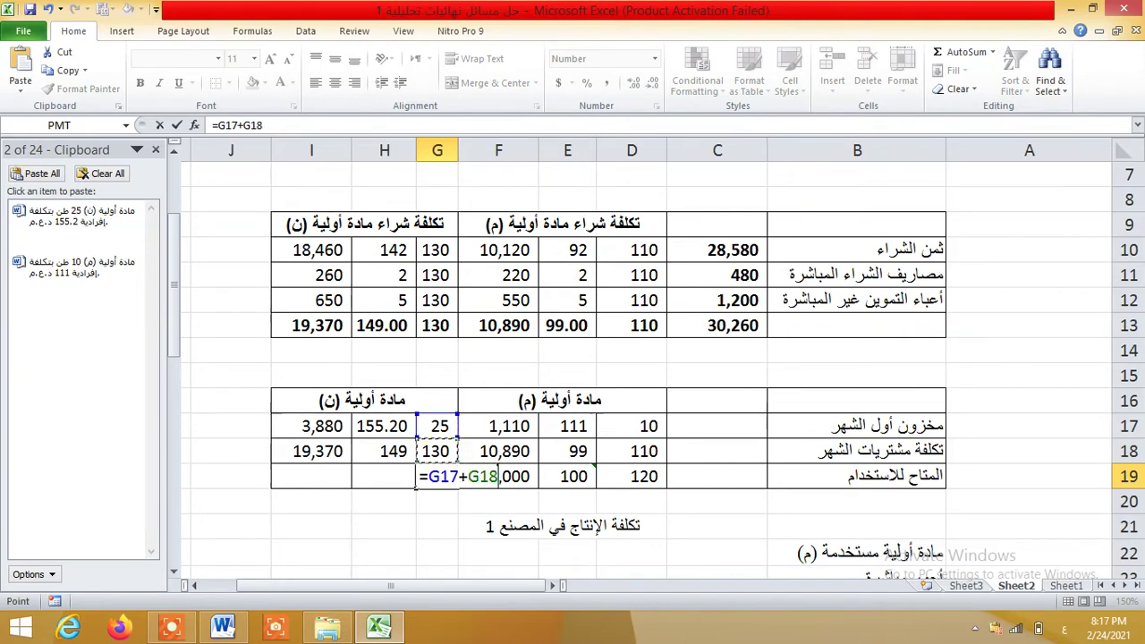
key(Return)
Compute material (ن)'s total cost available for use by entering =I17+I18 in cell I19
click(383, 476)
click(311, 476)
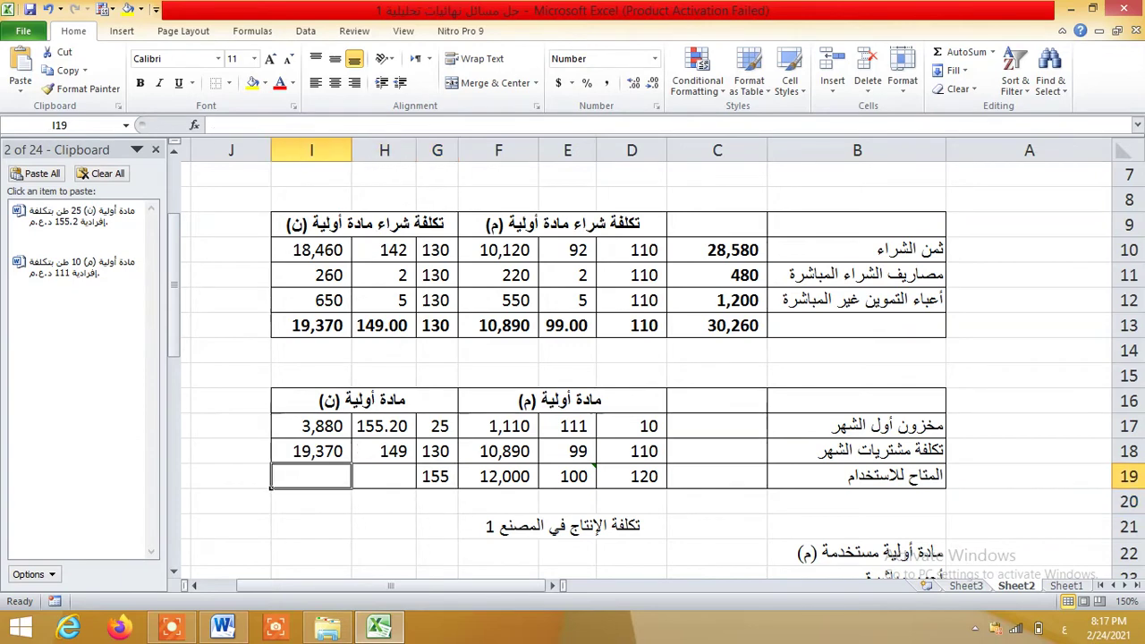
text(=)
key(Up)
key(Up)
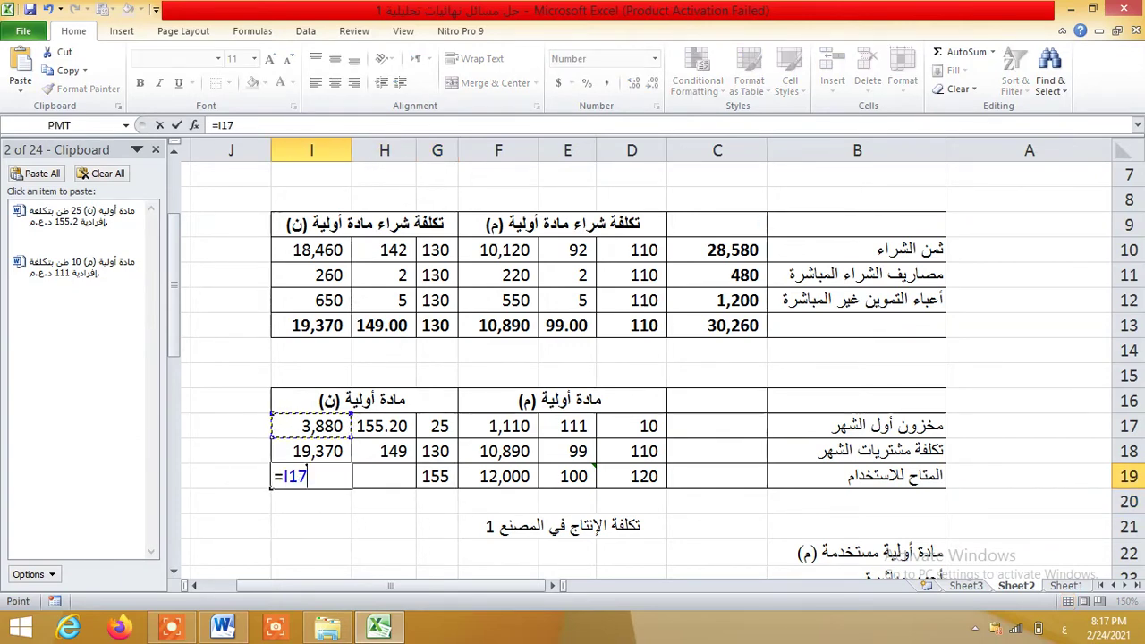
text(+)
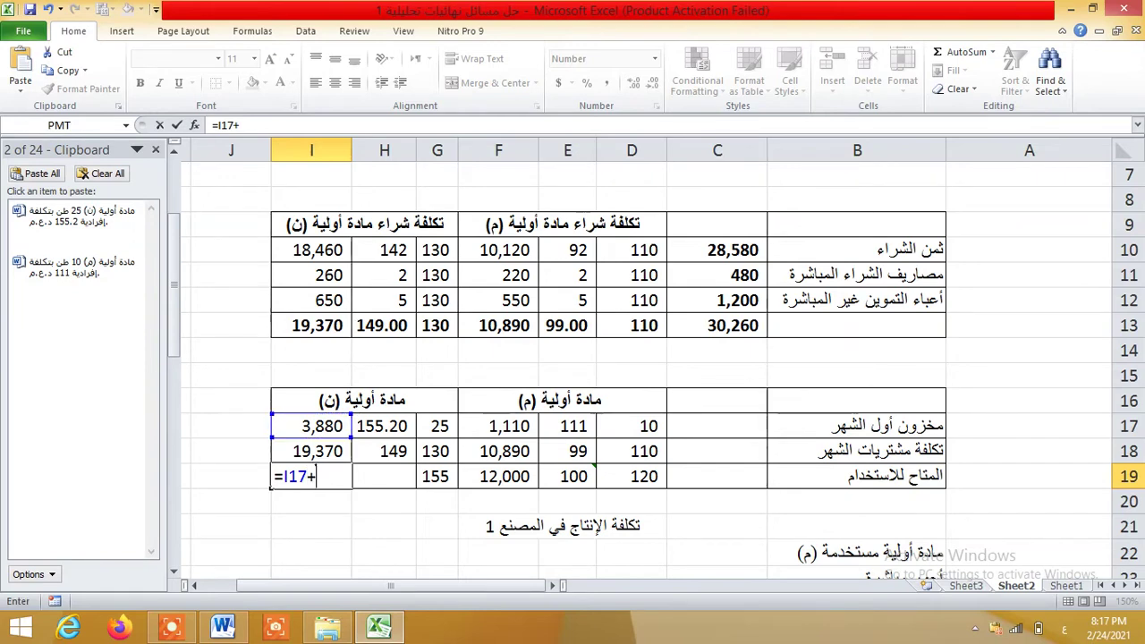
key(Up)
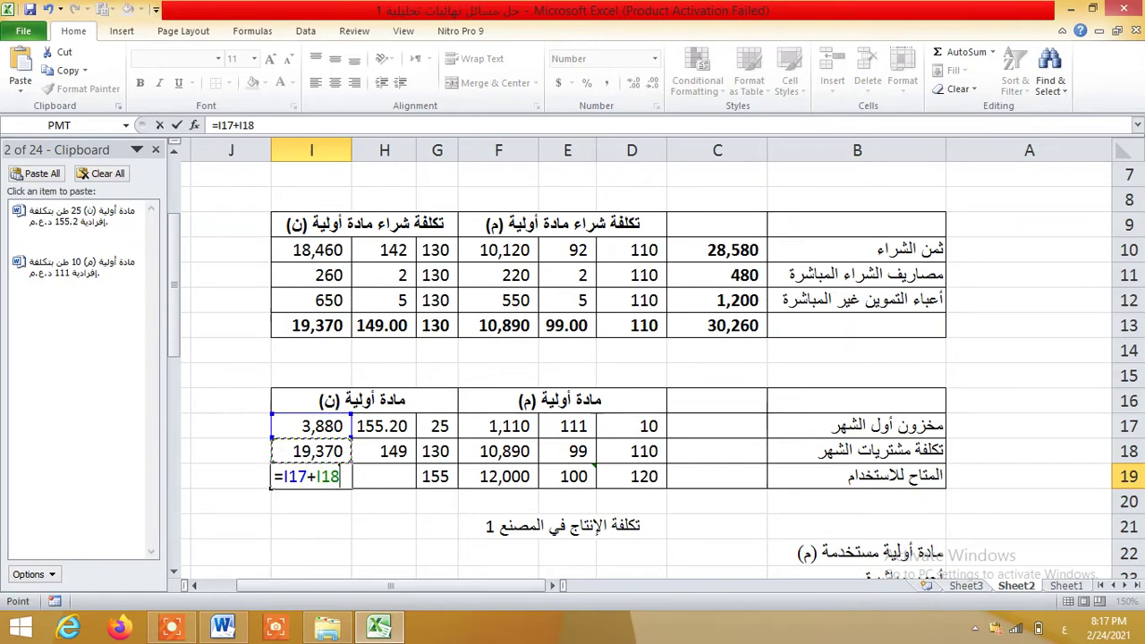
key(Return)
Compute material (ن)'s unit cost available for use by entering =I19/G19 in cell H19
key(Up)
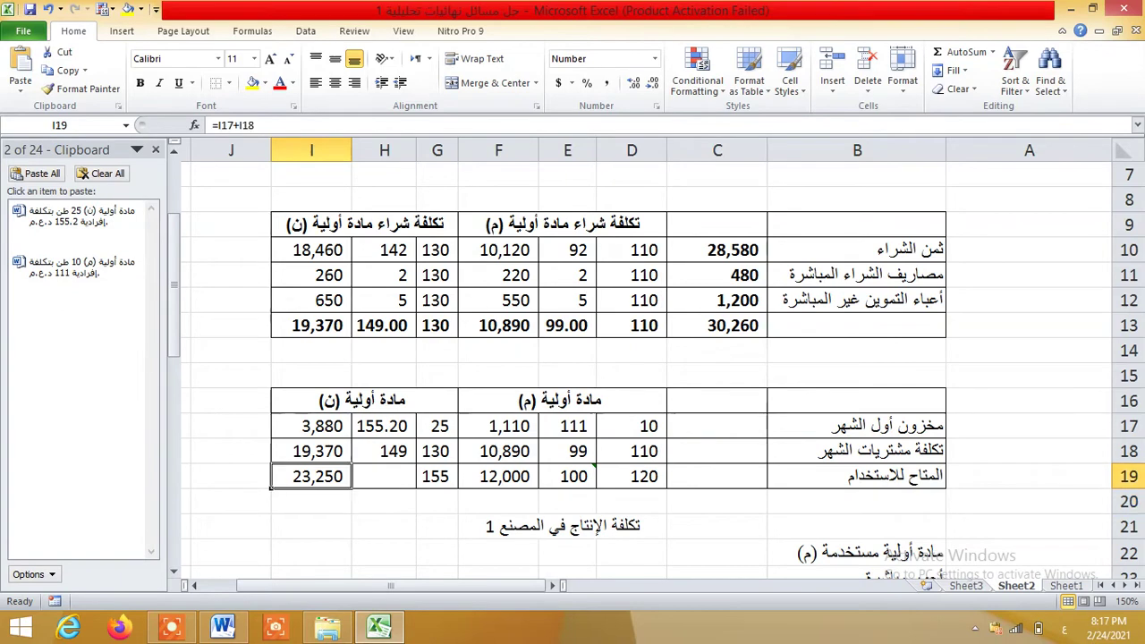
key(Right)
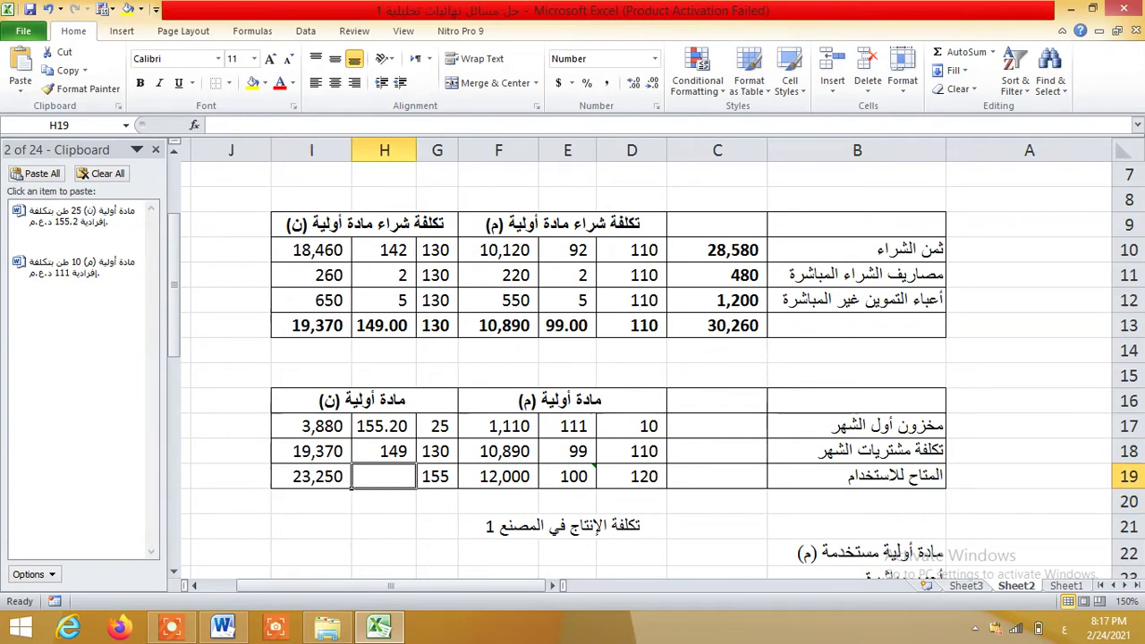
text(=)
key(Left)
text(/)
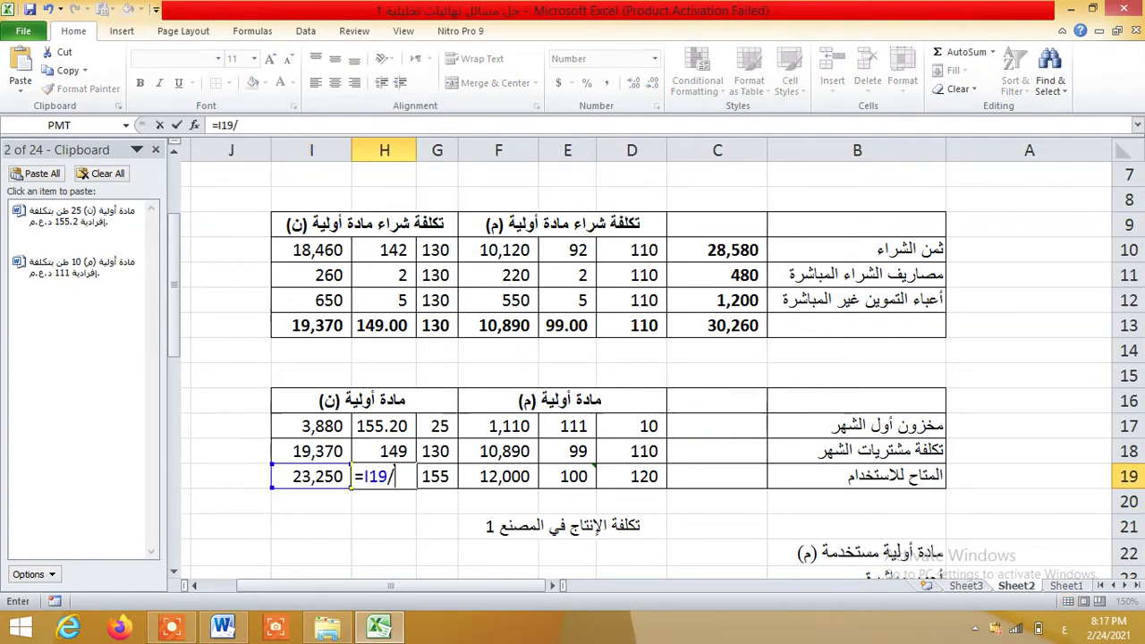
key(Right)
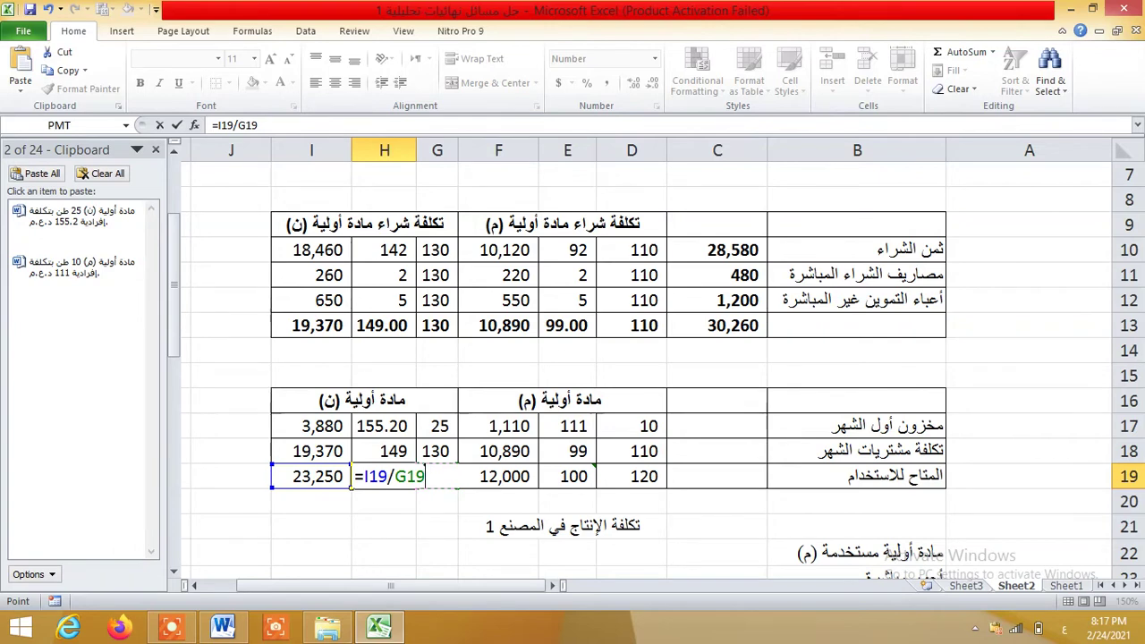
key(Return)
click(384, 476)
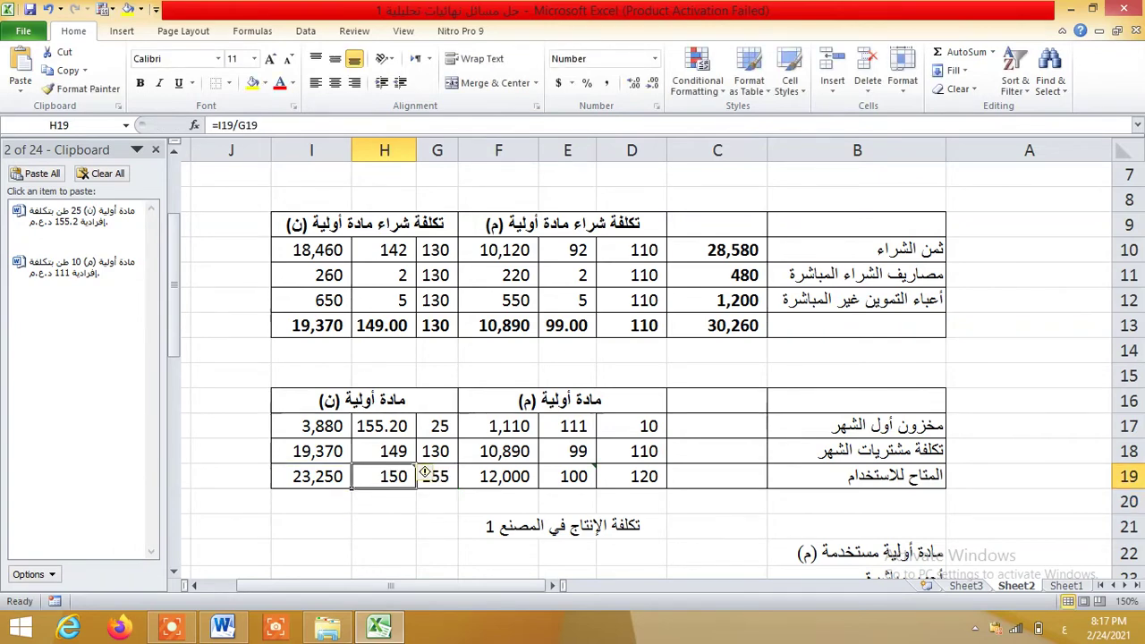
Format material (م)'s unit cost in cell E19 with two decimal places and autofit column E's width
click(577, 476)
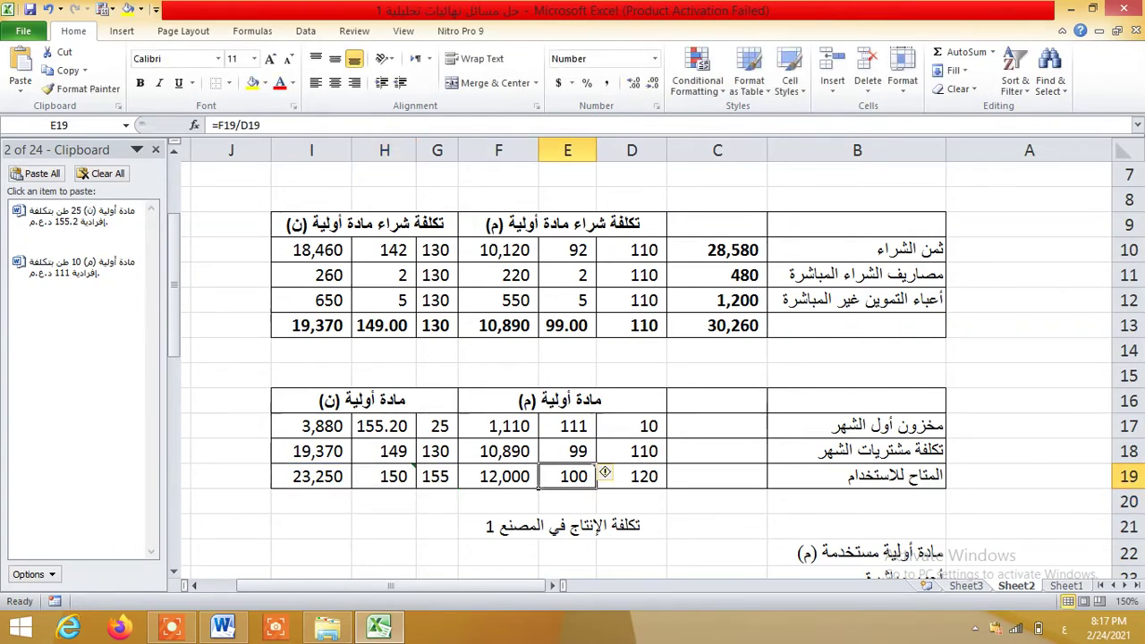
right_click(583, 475)
click(640, 412)
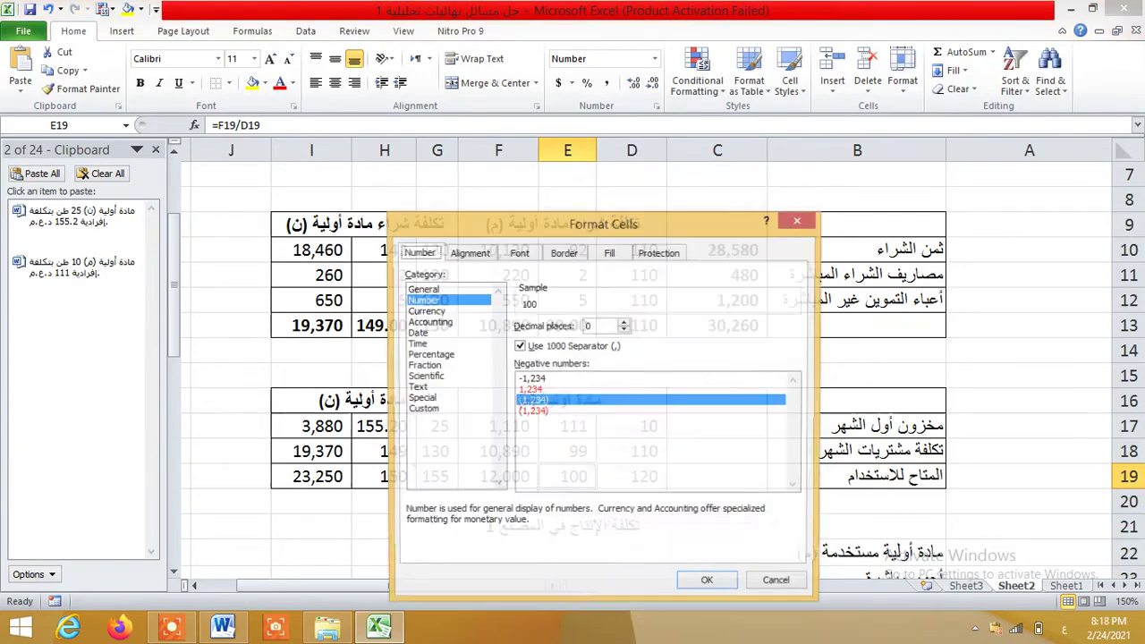
key(Tab)
key(Tab)
key(Up)
key(Up)
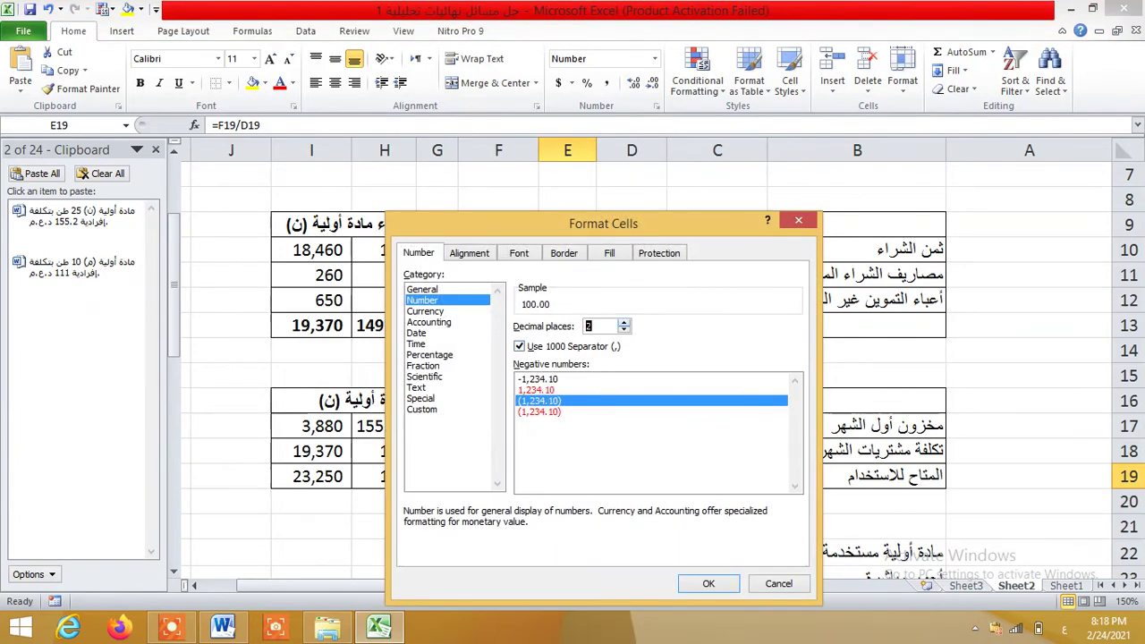
key(Return)
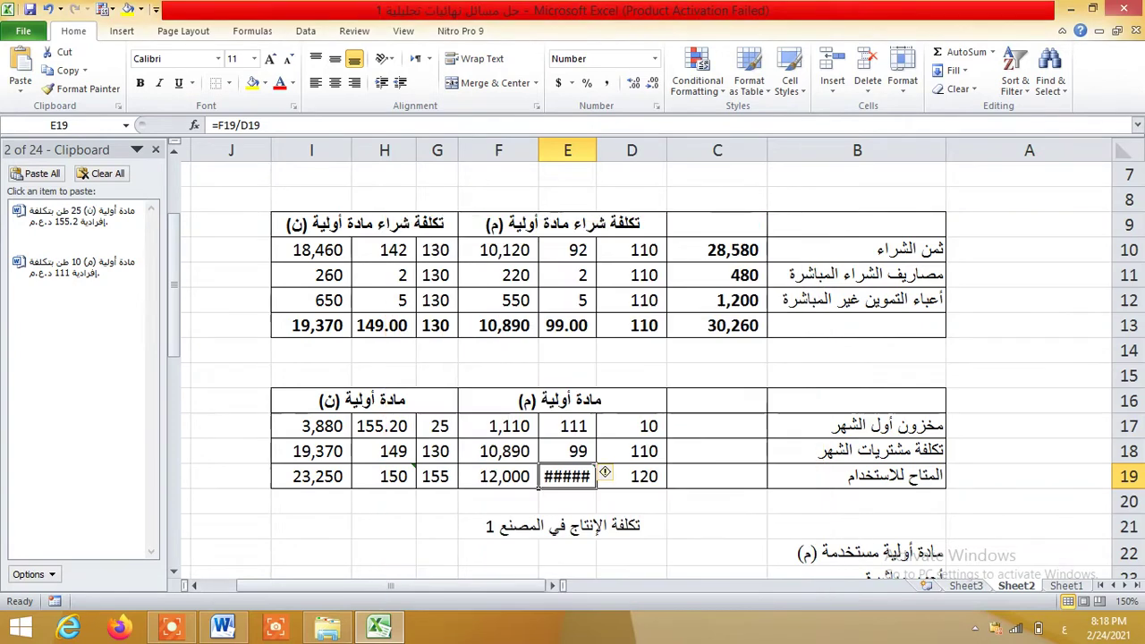
double_click(540, 149)
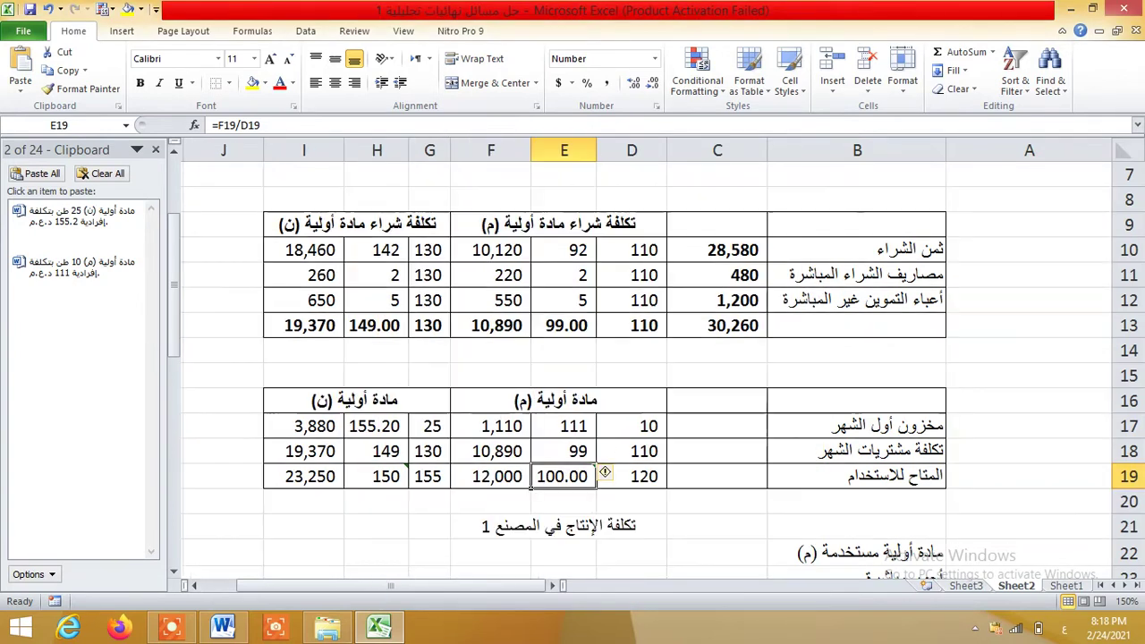
Format material (ن)'s unit cost in cell H19 as a number with two decimal places
click(390, 477)
right_click(391, 479)
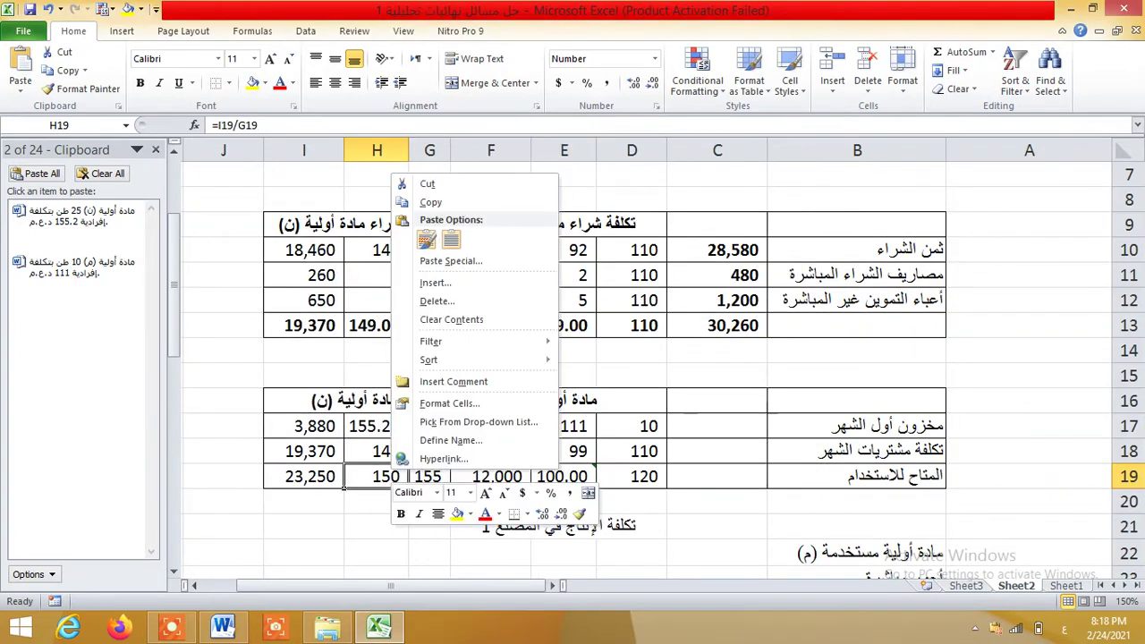
click(449, 403)
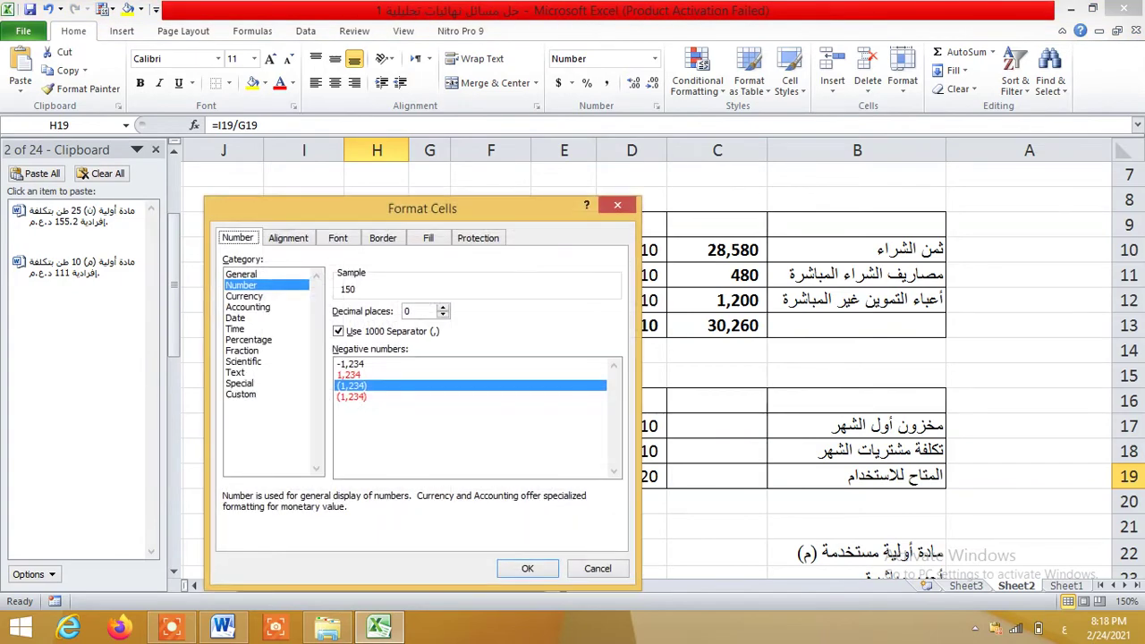
double_click(442, 307)
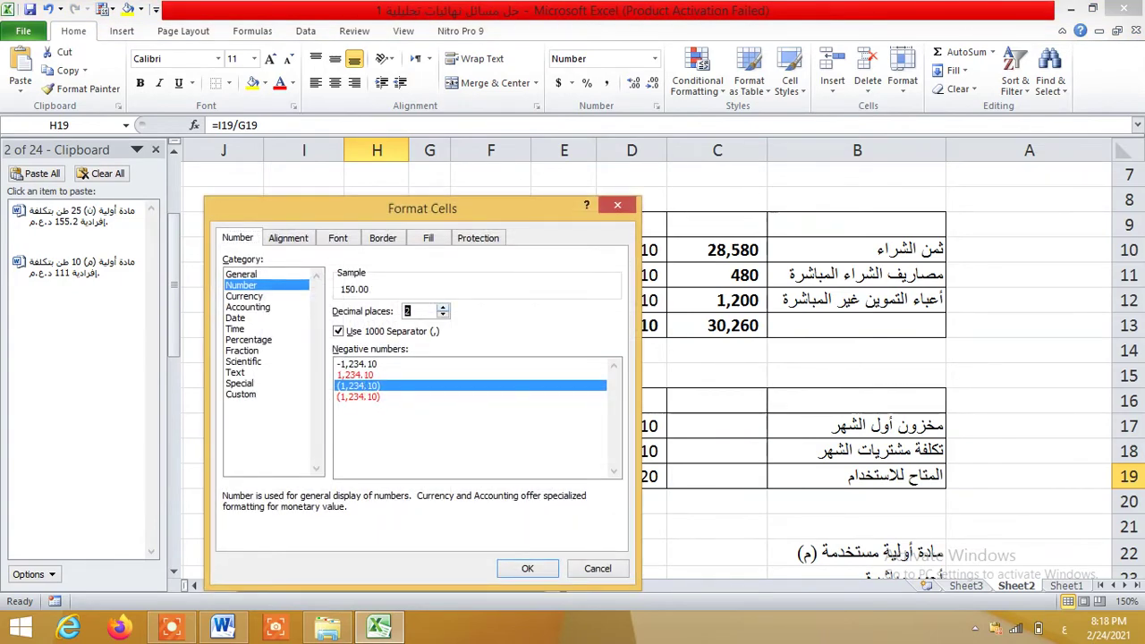
click(527, 568)
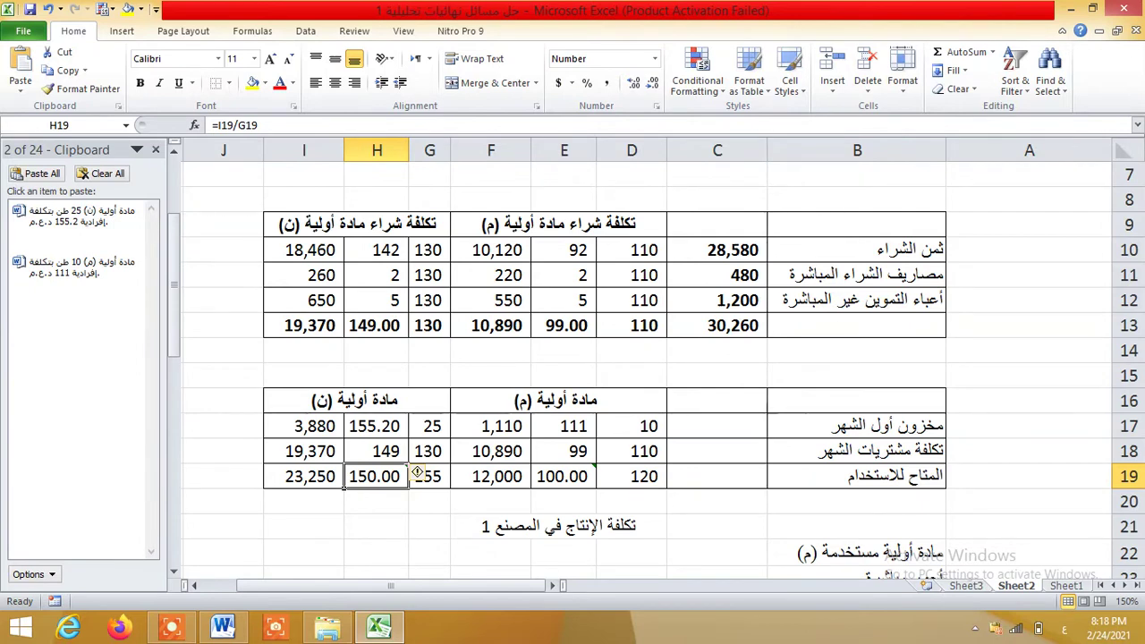
Review the opening stock, purchases and available-for-use figures of both materials in the inventory table
click(563, 476)
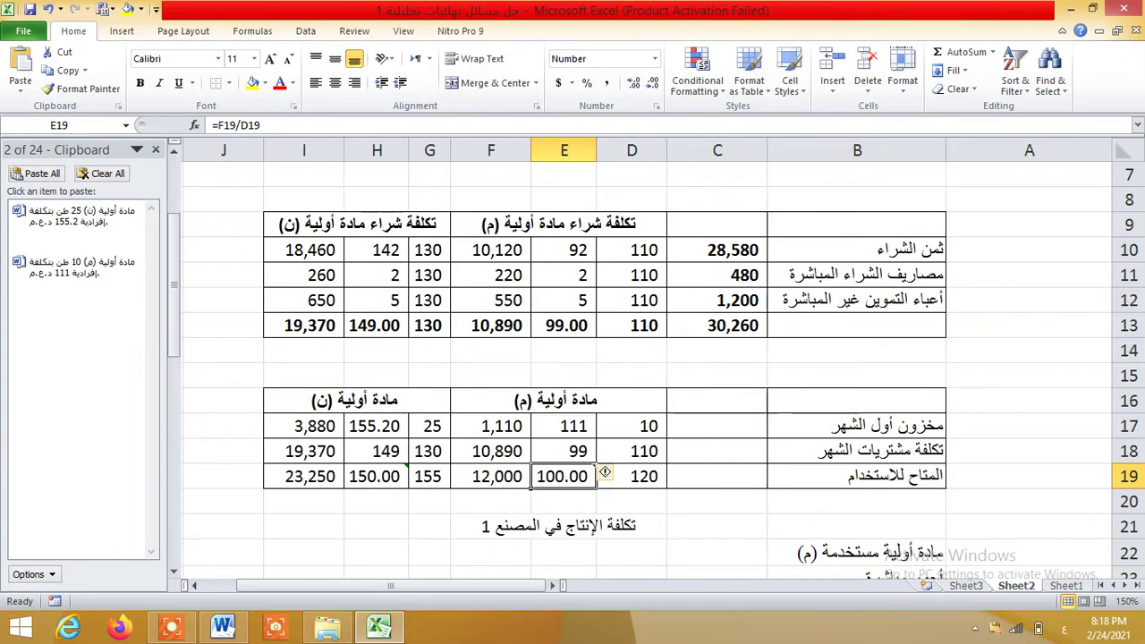
click(376, 476)
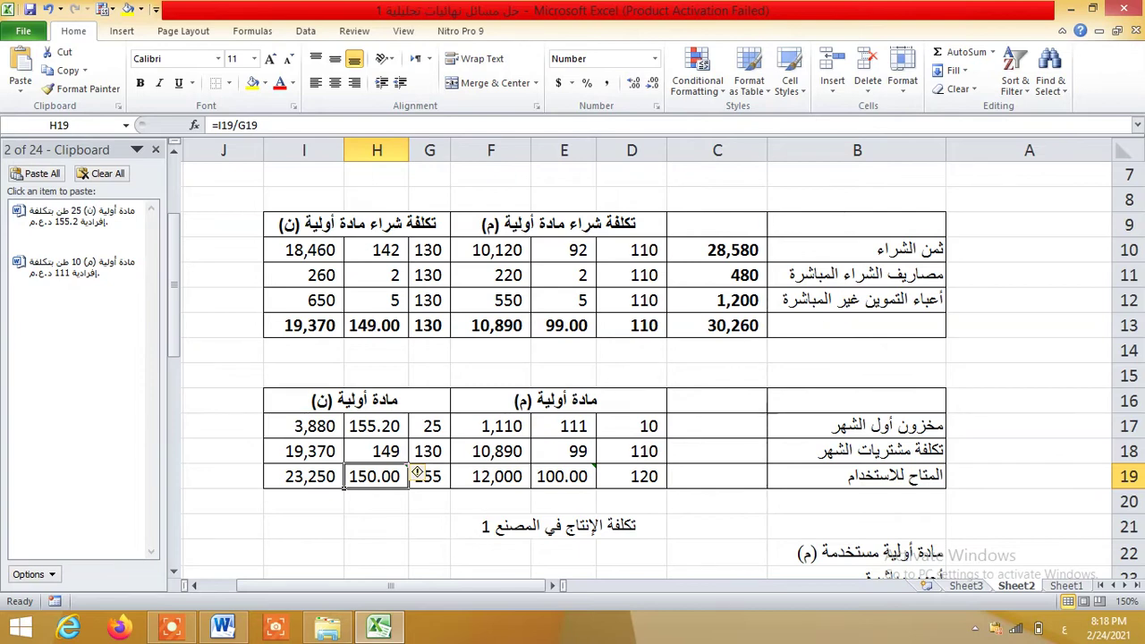
click(451, 436)
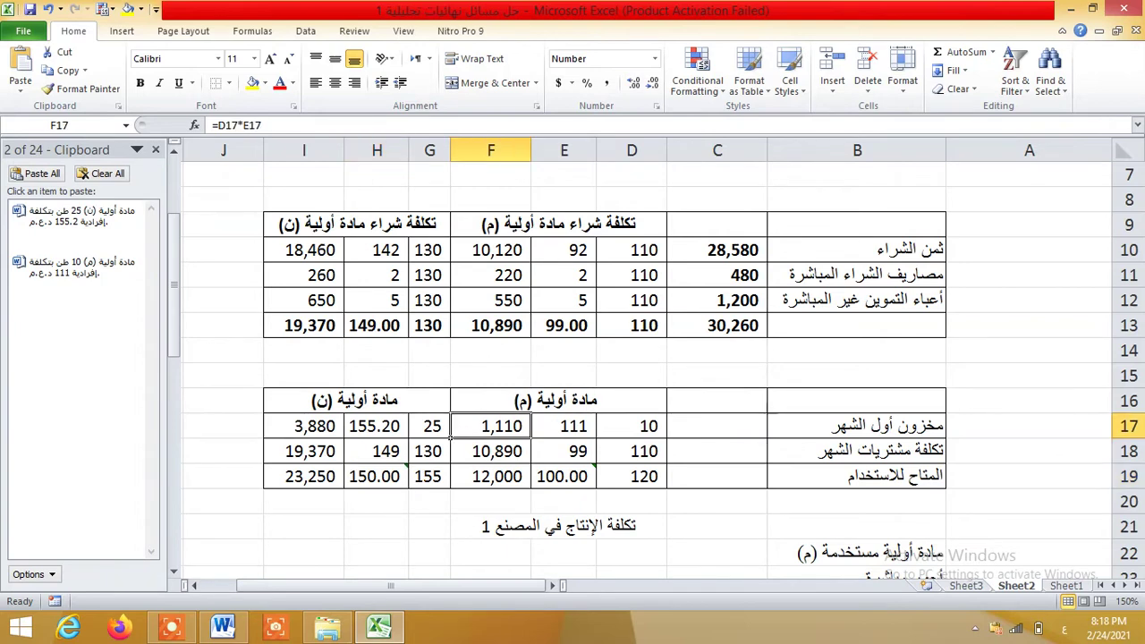
click(451, 462)
click(451, 486)
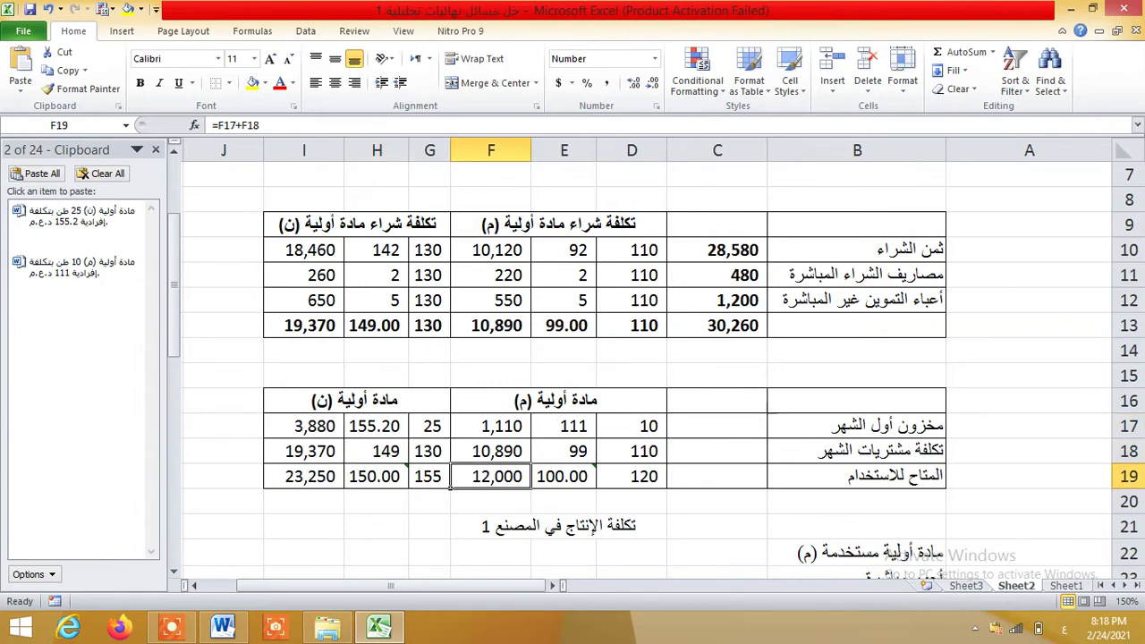
click(597, 438)
click(596, 462)
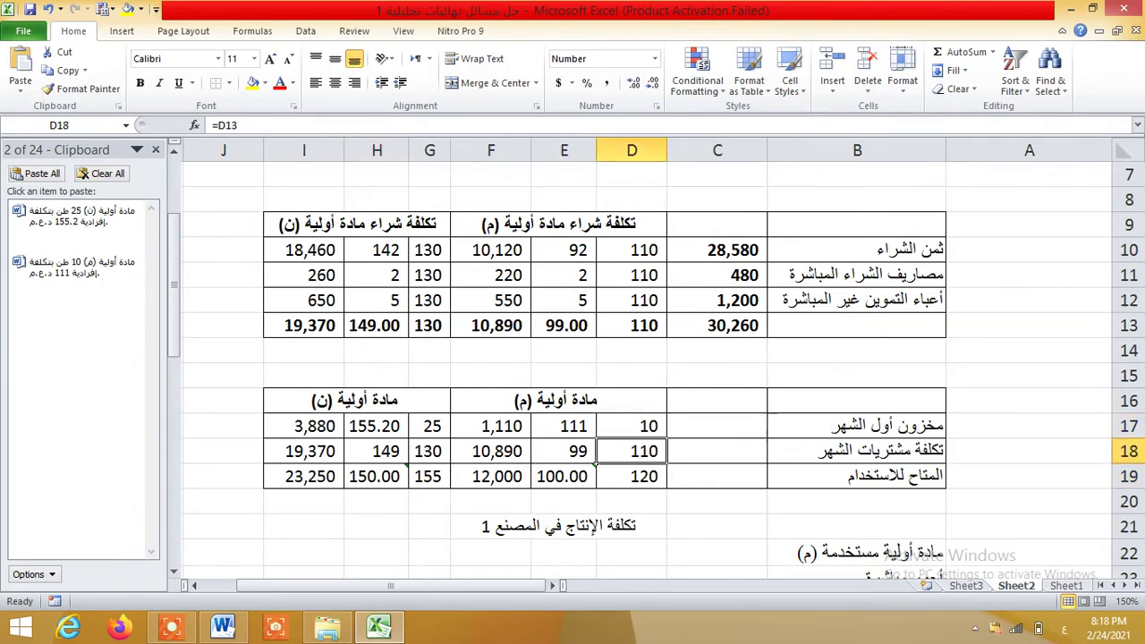
click(597, 484)
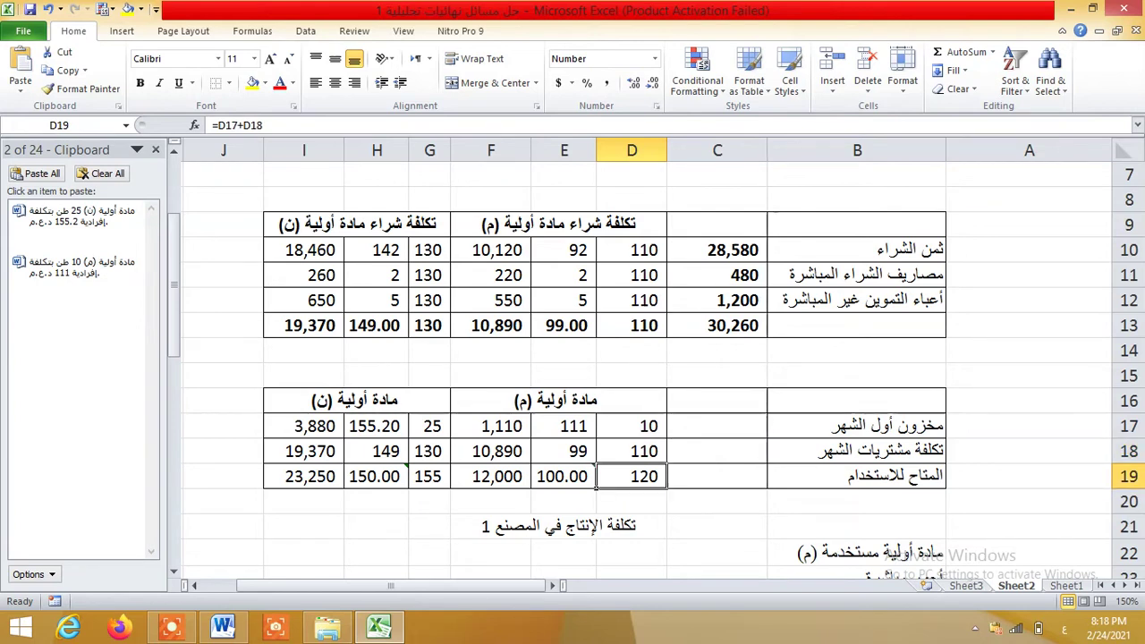
click(532, 491)
click(264, 462)
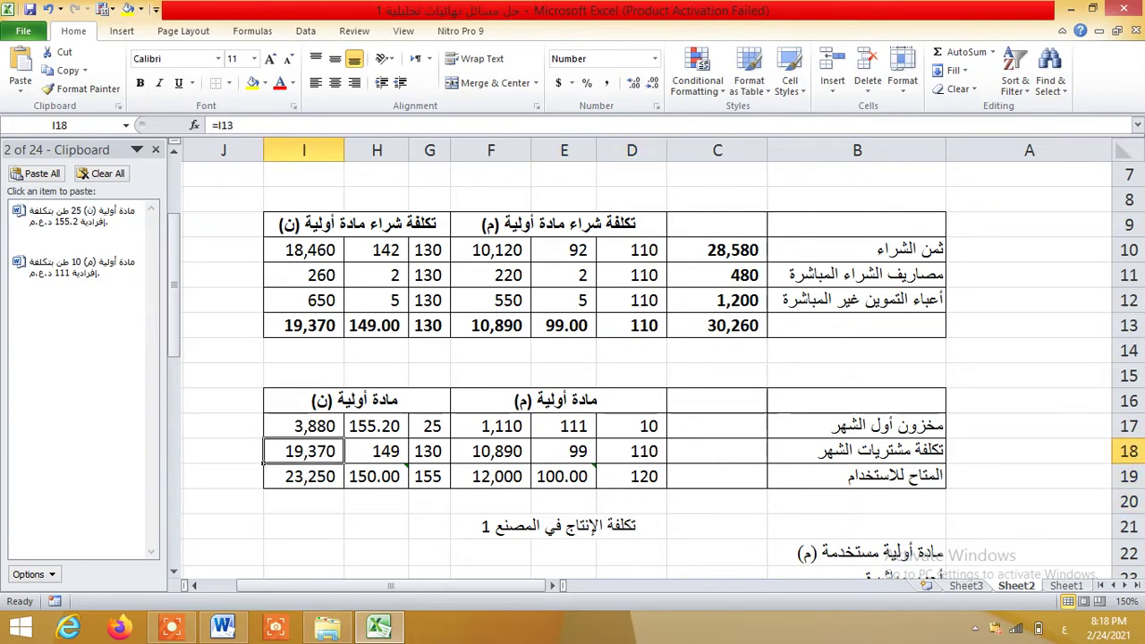
click(412, 474)
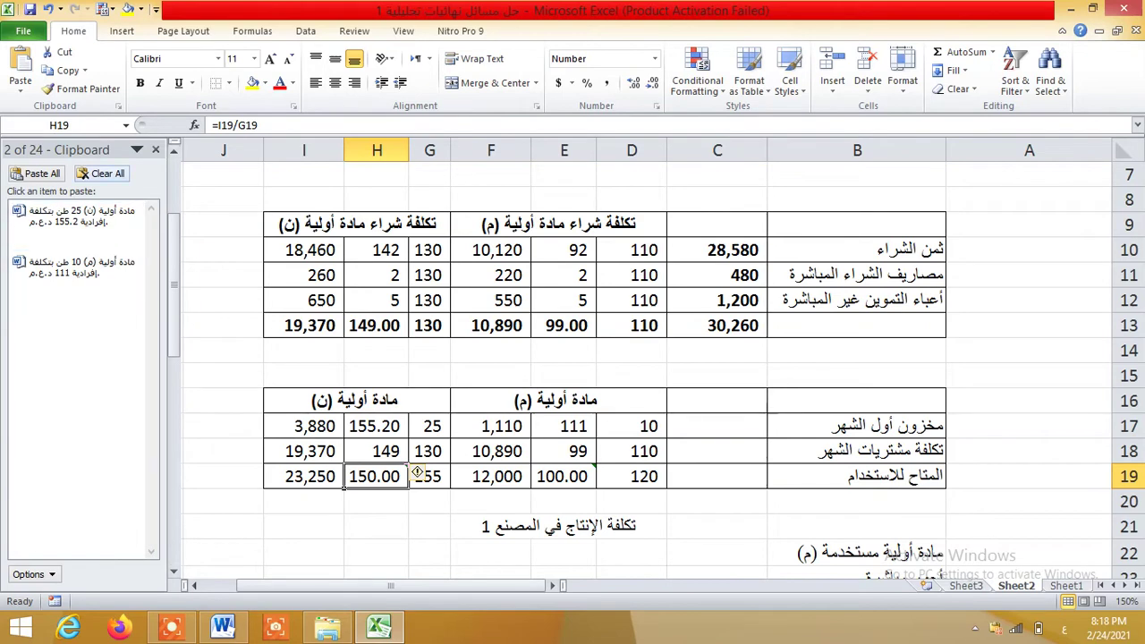
Select cell D22 for the used material (م) quantity, then switch to Word and copy "مادة أولية (م) 90 طن" from the usage section
scroll(417, 473, down, 2)
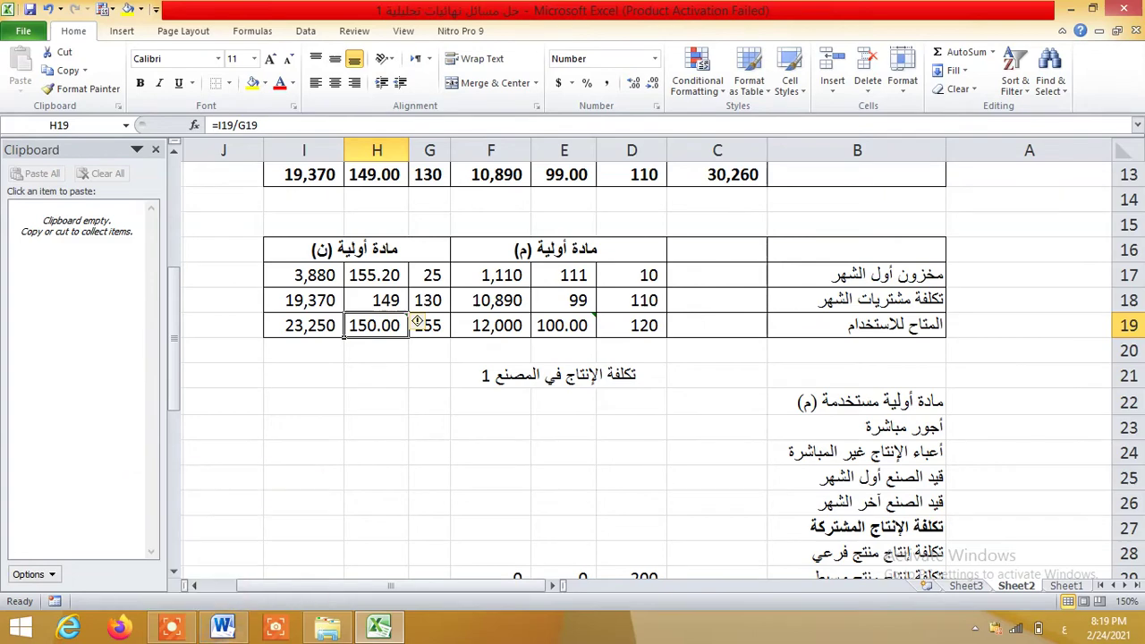
click(856, 401)
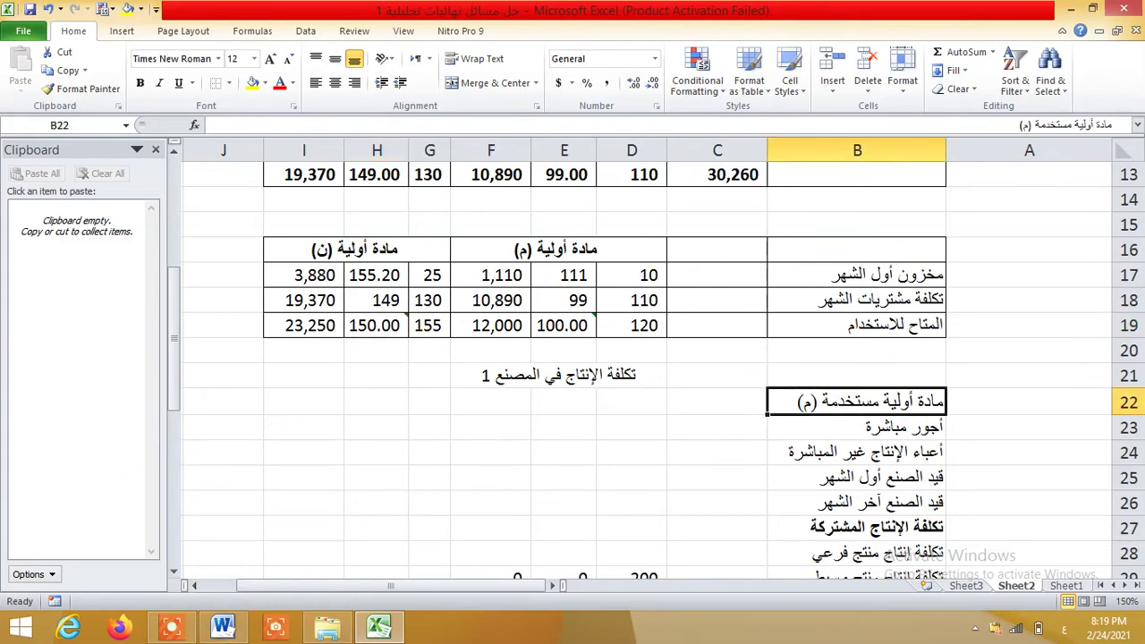
click(558, 375)
click(856, 401)
click(631, 400)
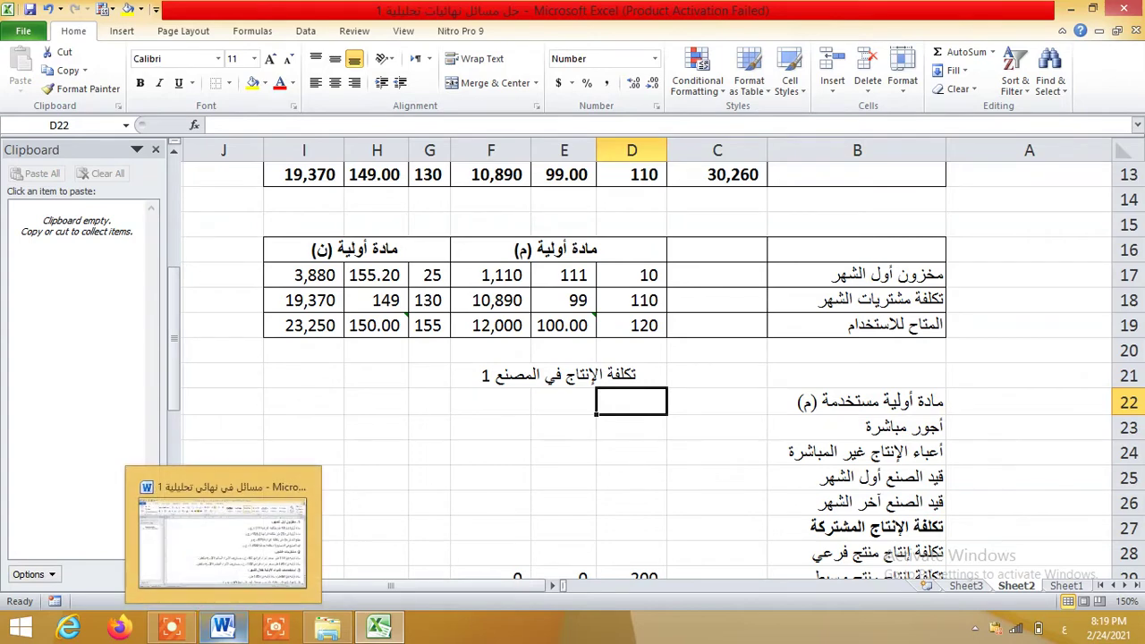
click(224, 537)
scroll(641, 358, down, 1)
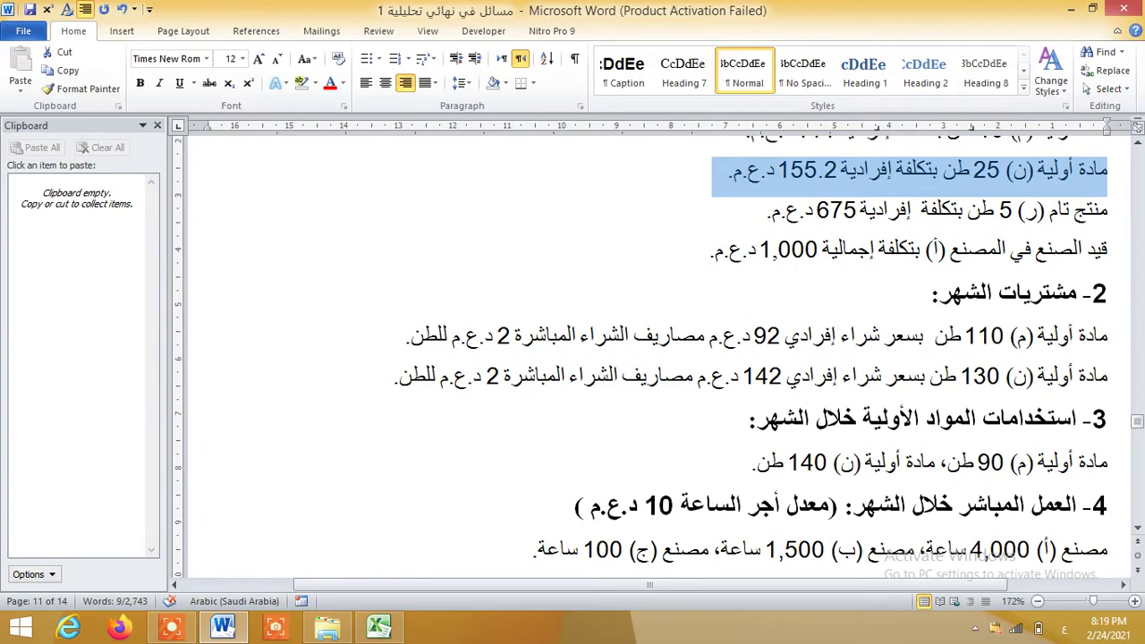
drag(946, 461, 1107, 461)
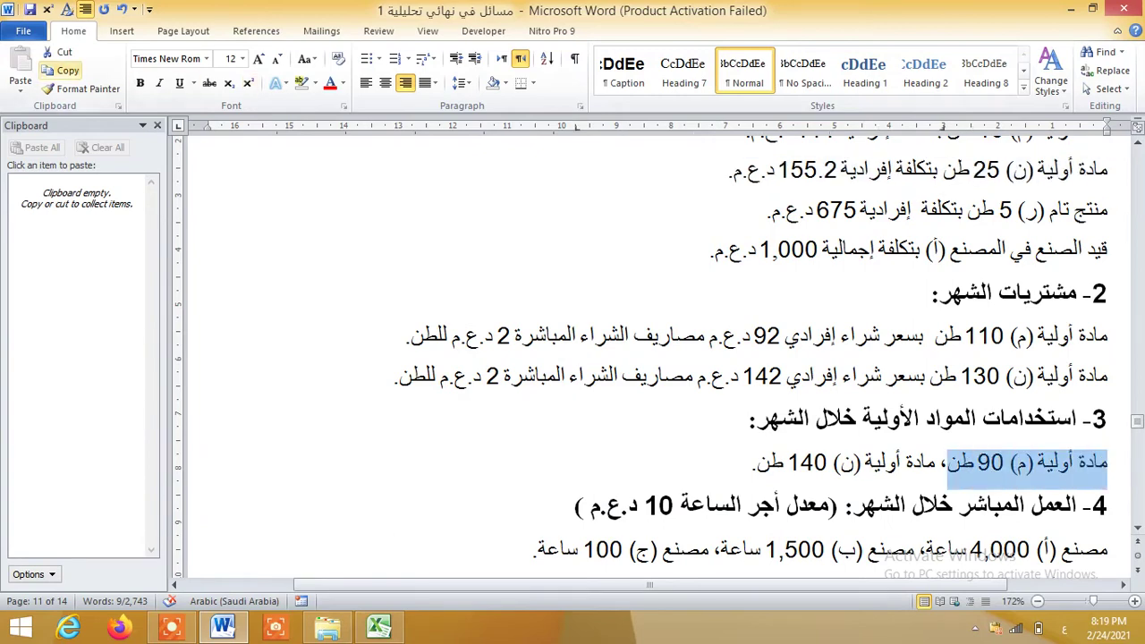
click(59, 70)
Copy the wage rate "معدل أجر الساعة 10 د.ع.م" and the labour hours "مصنع (أ) 4,000 ساعة" from the direct labour section
scroll(640, 357, down, 1)
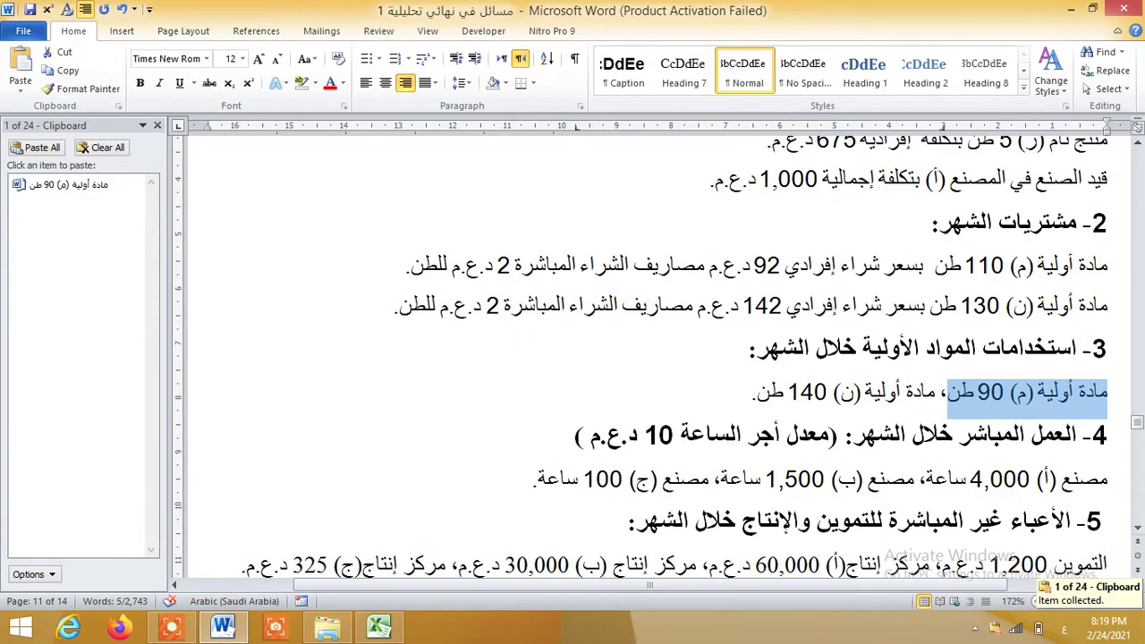
drag(828, 434, 584, 437)
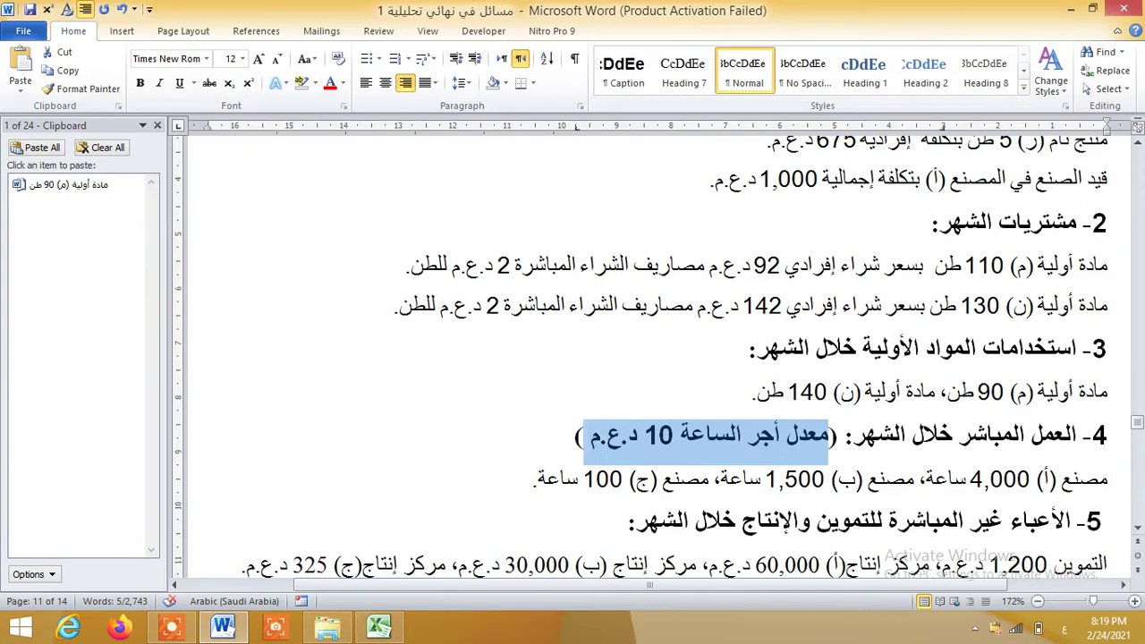
click(59, 70)
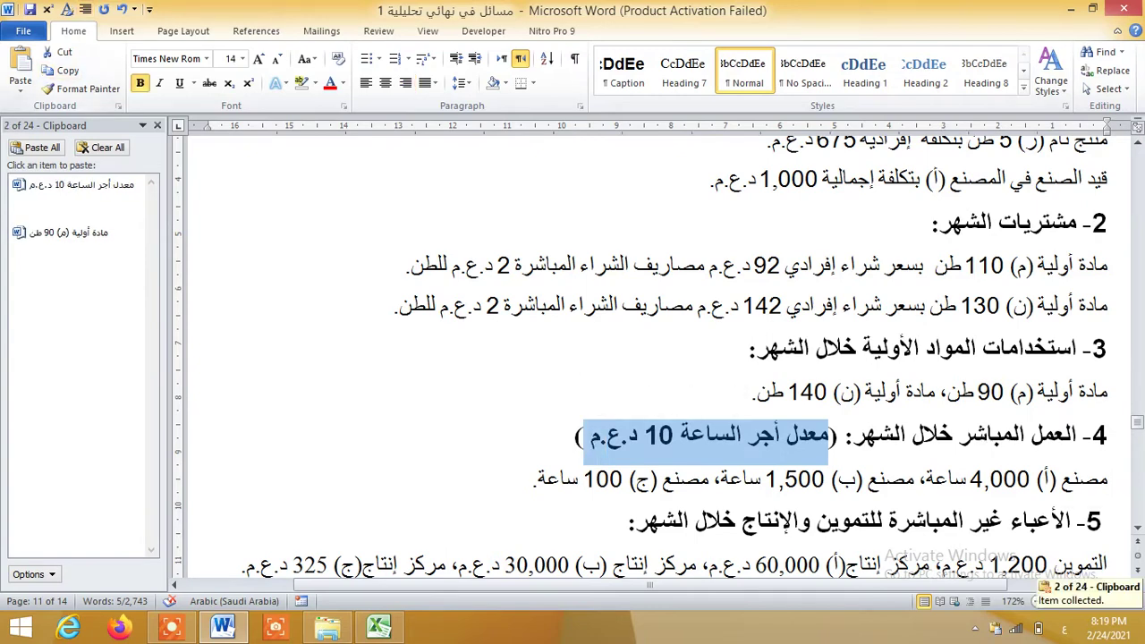
click(935, 480)
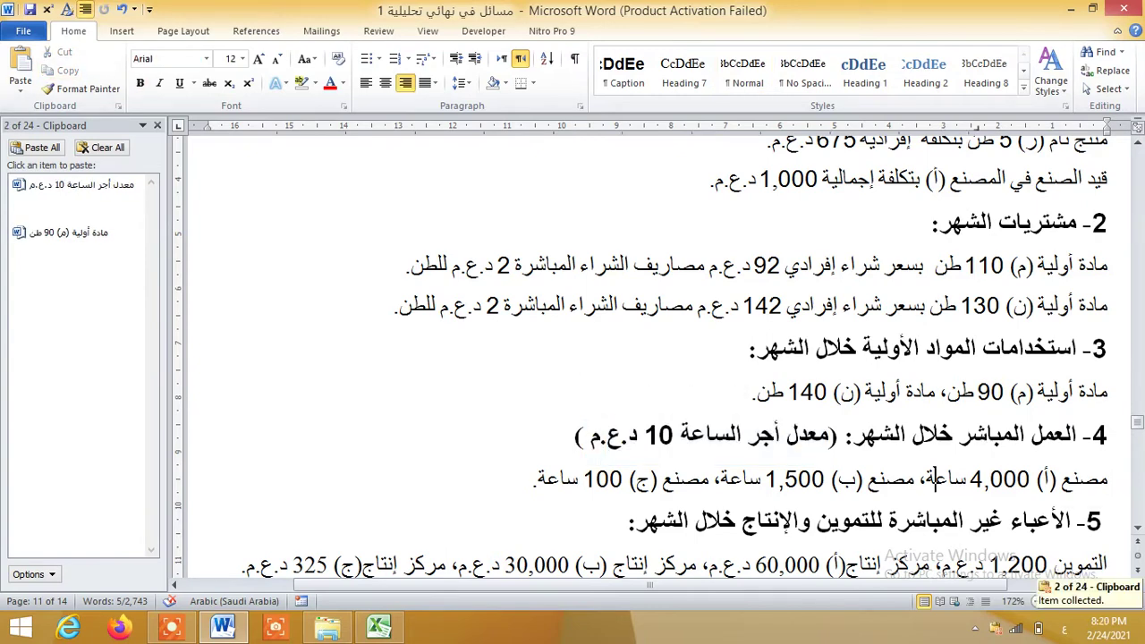
drag(926, 480, 1108, 479)
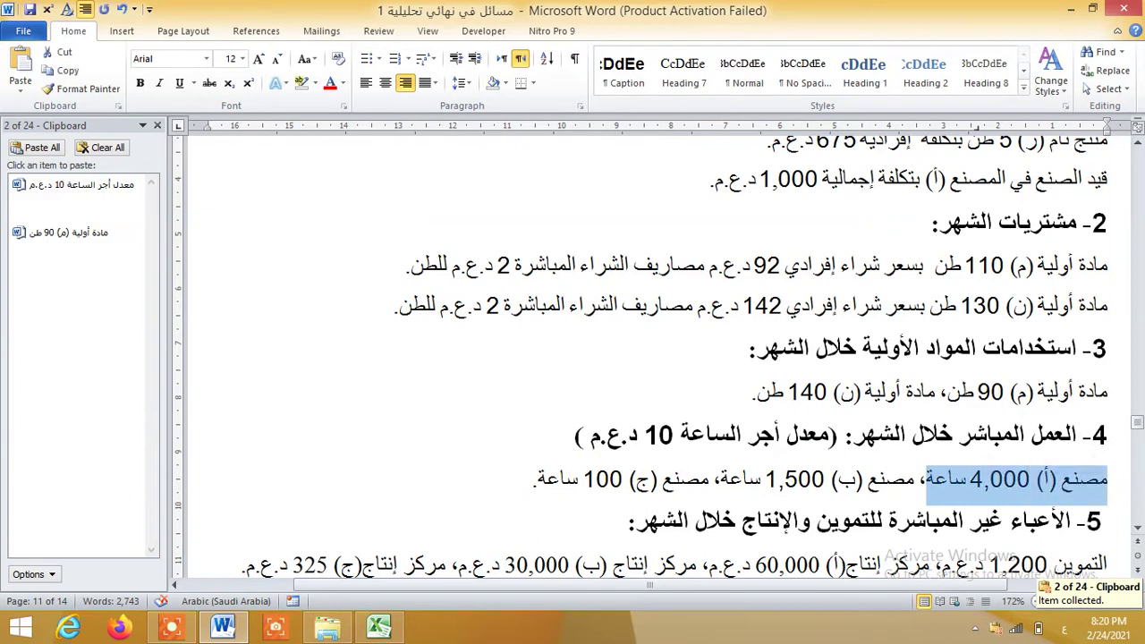
click(67, 71)
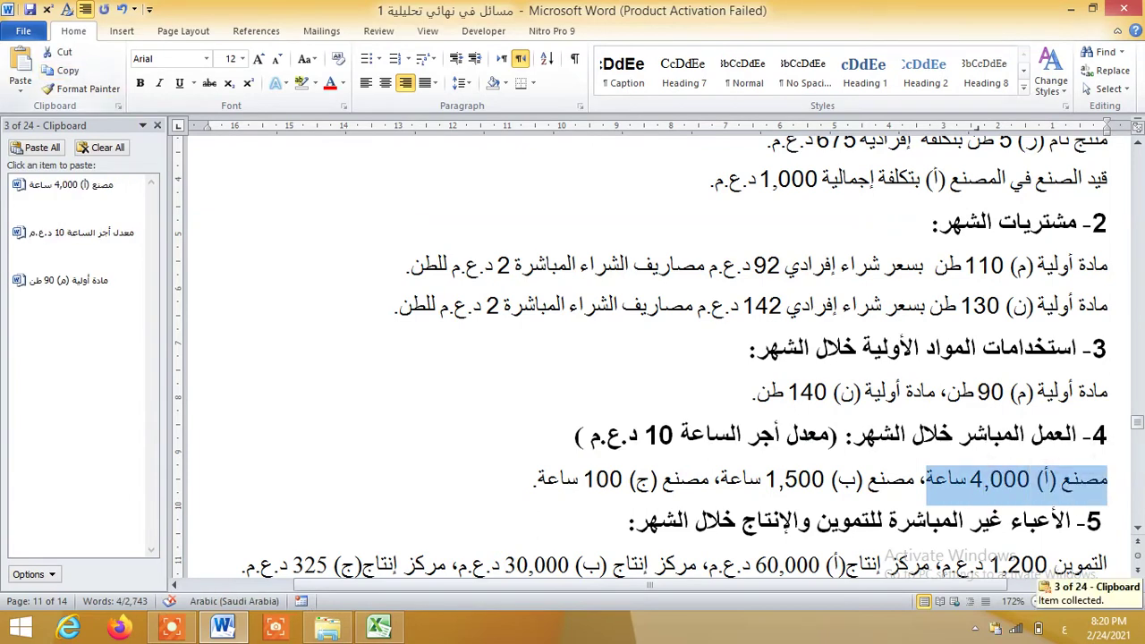
Copy production centre (أ)'s indirect overhead of 60,000 د.ع.م from section 5
scroll(641, 358, down, 3)
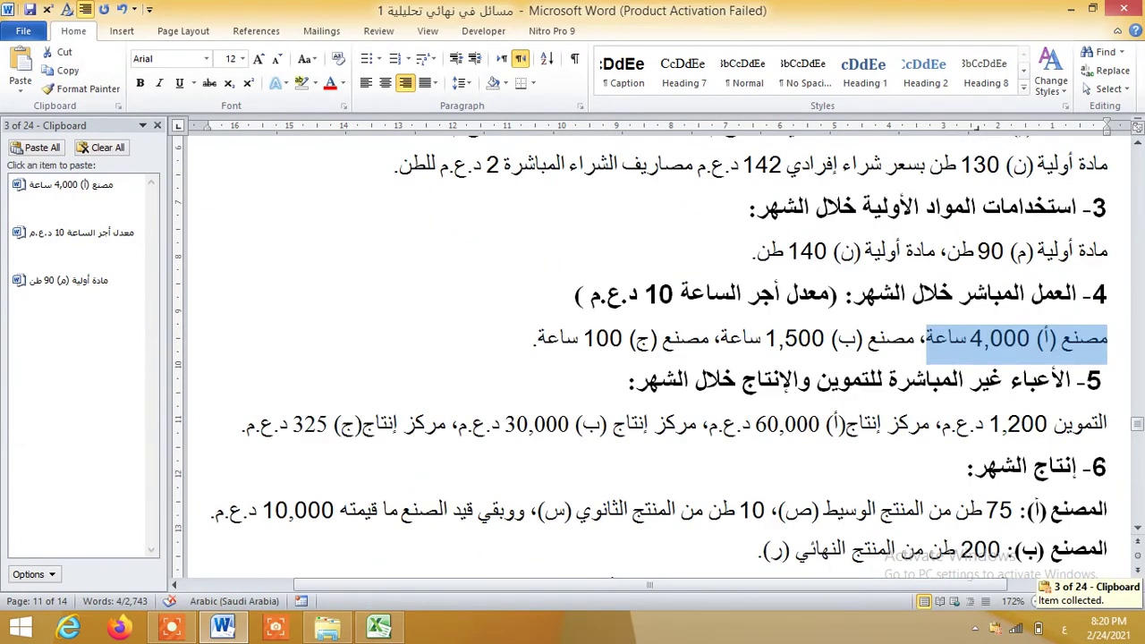
drag(930, 424, 696, 425)
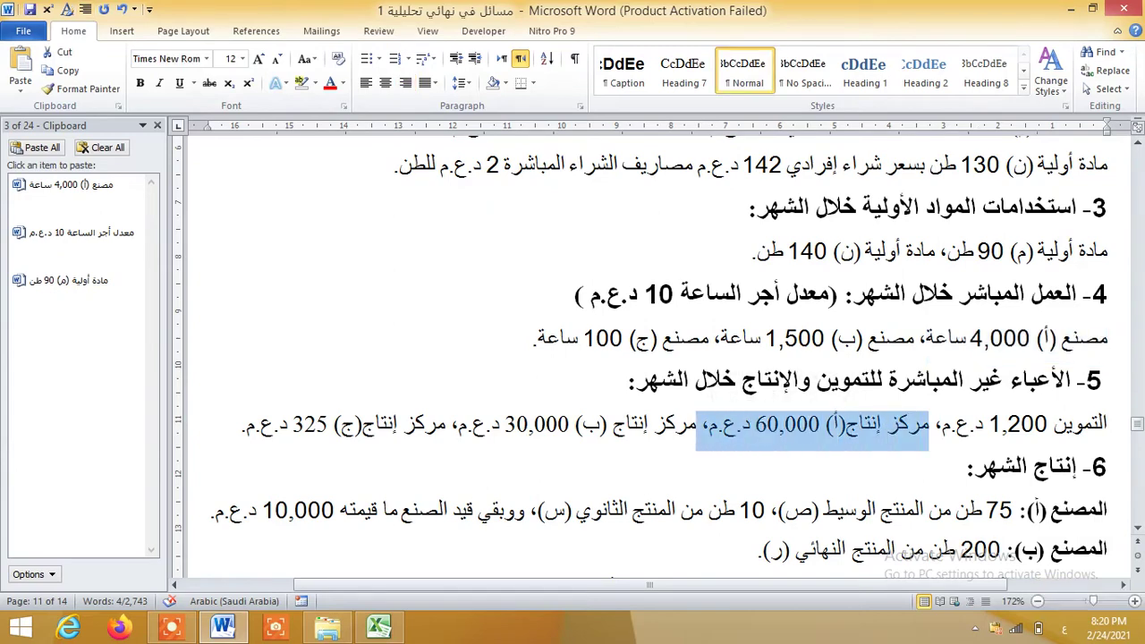
click(68, 71)
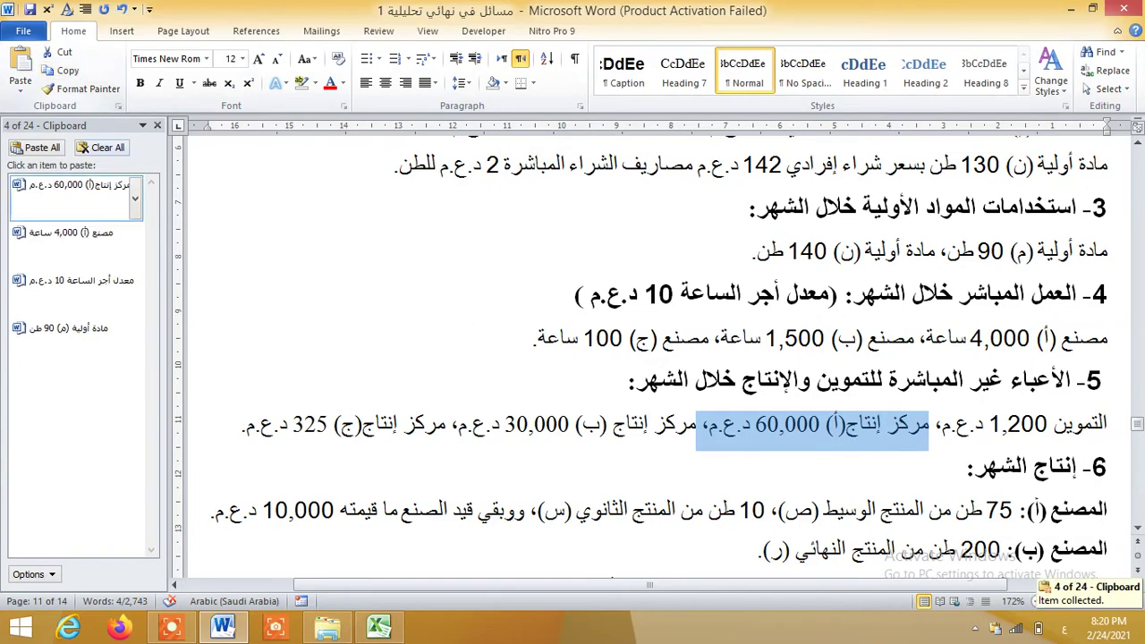
Copy the opening work-in-process line for factory (أ), with its total cost of 1,000 د.ع.م
scroll(642, 357, up, 2)
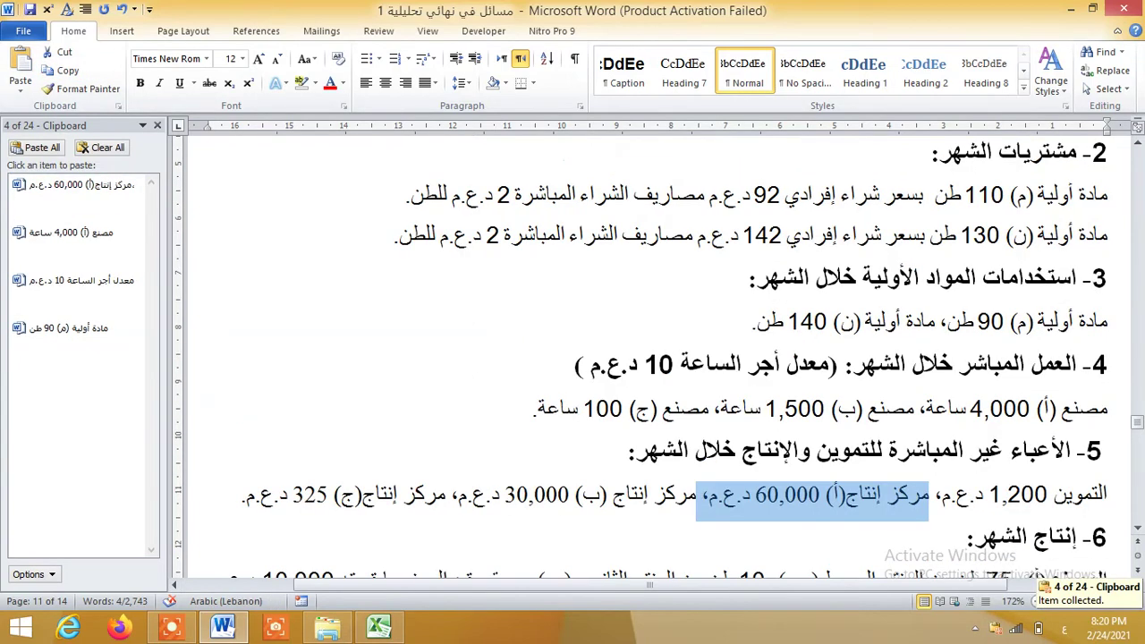
scroll(641, 358, up, 4)
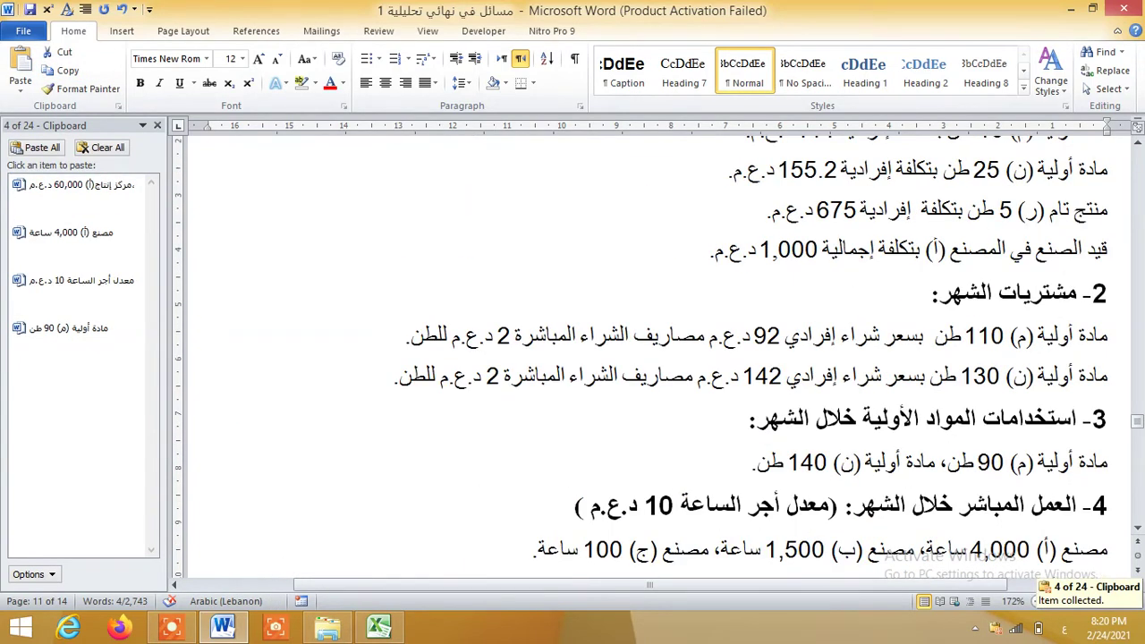
drag(1109, 251, 710, 252)
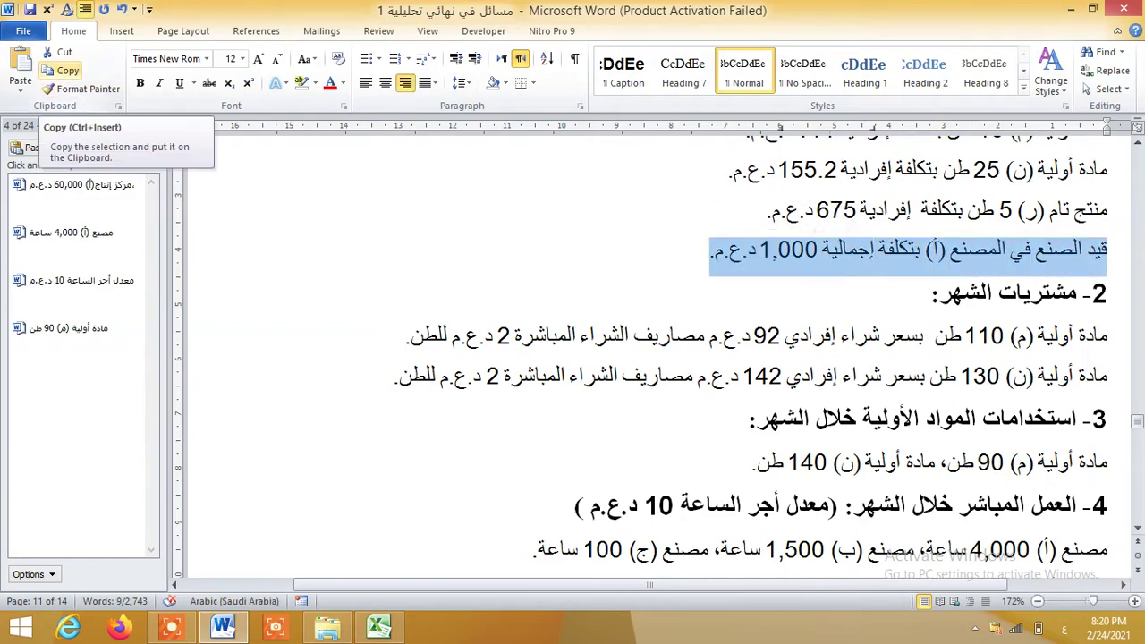
click(64, 70)
Find factory (أ)'s closing work-in-process phrase in section 6 and delete the duplicated letter و from "ووبقي"
scroll(653, 357, down, 2)
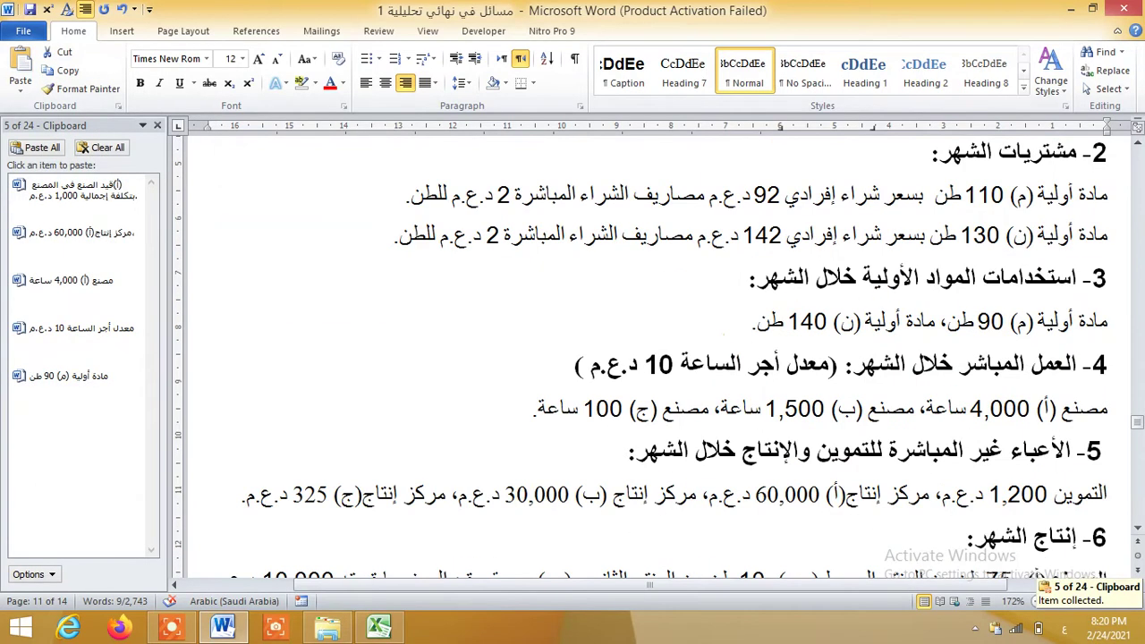
scroll(653, 358, down, 2)
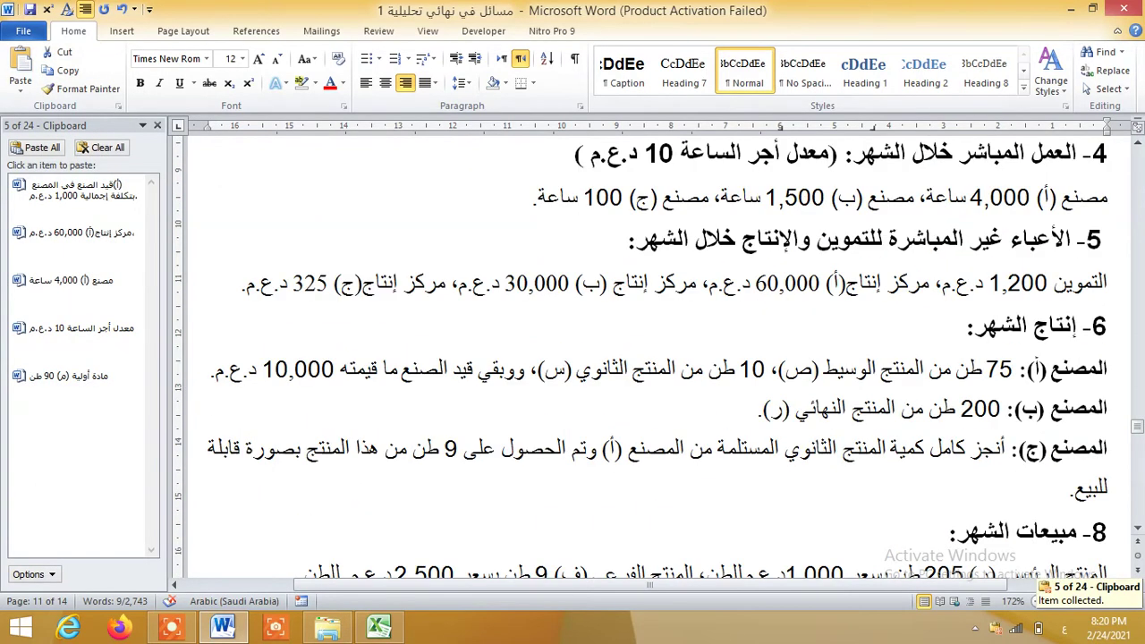
scroll(653, 357, down, 1)
scroll(653, 358, down, 4)
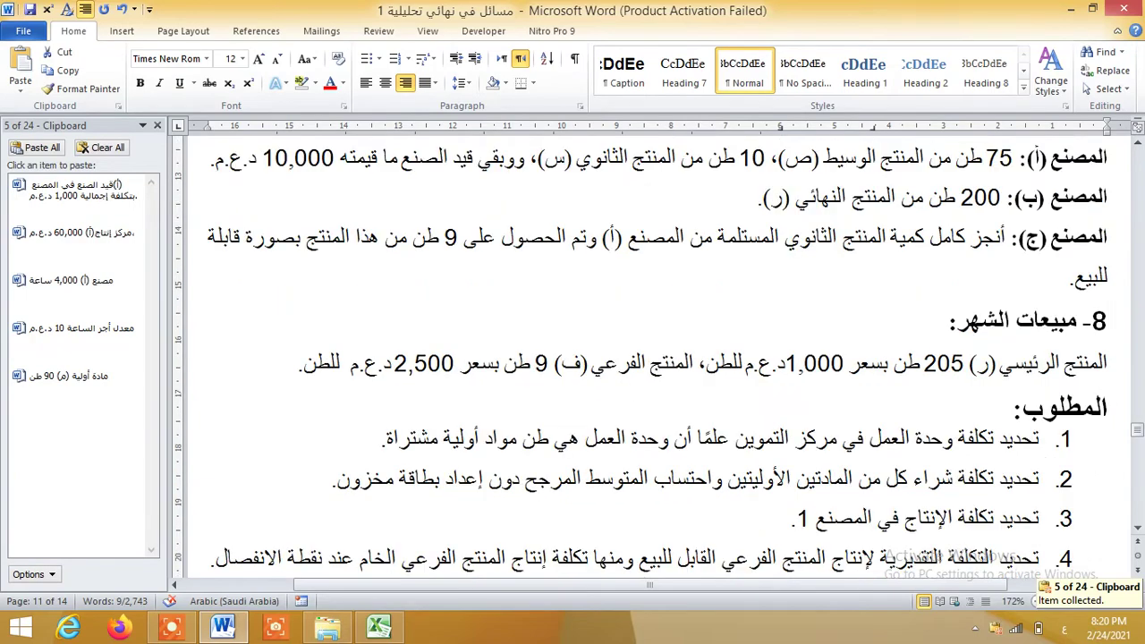
scroll(653, 358, up, 3)
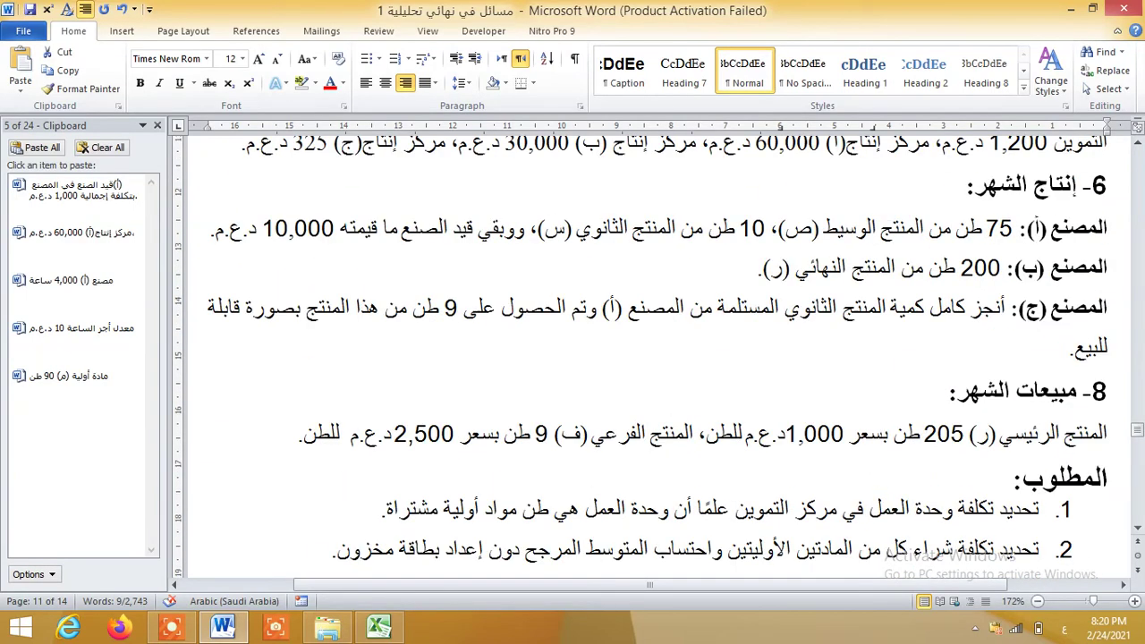
scroll(653, 358, up, 3)
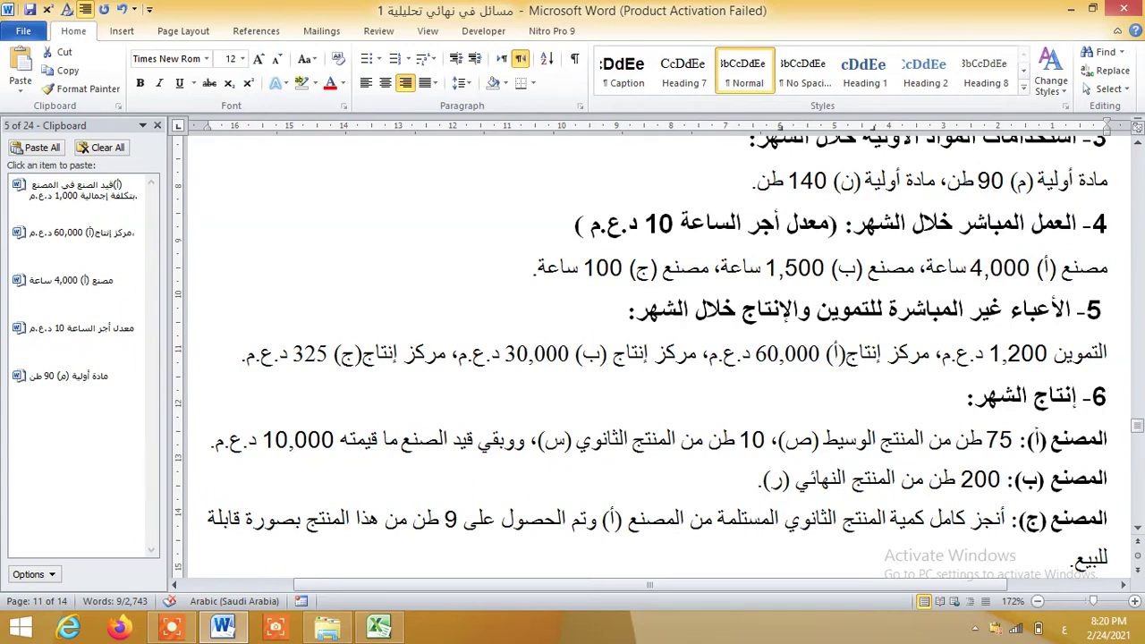
drag(515, 443, 504, 443)
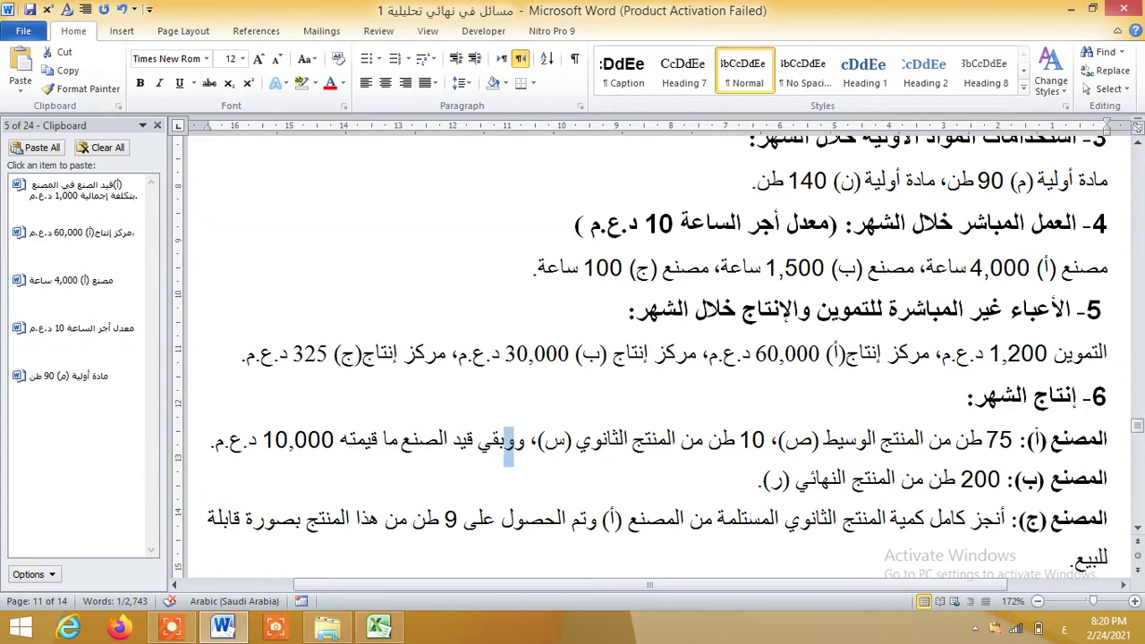
key(Delete)
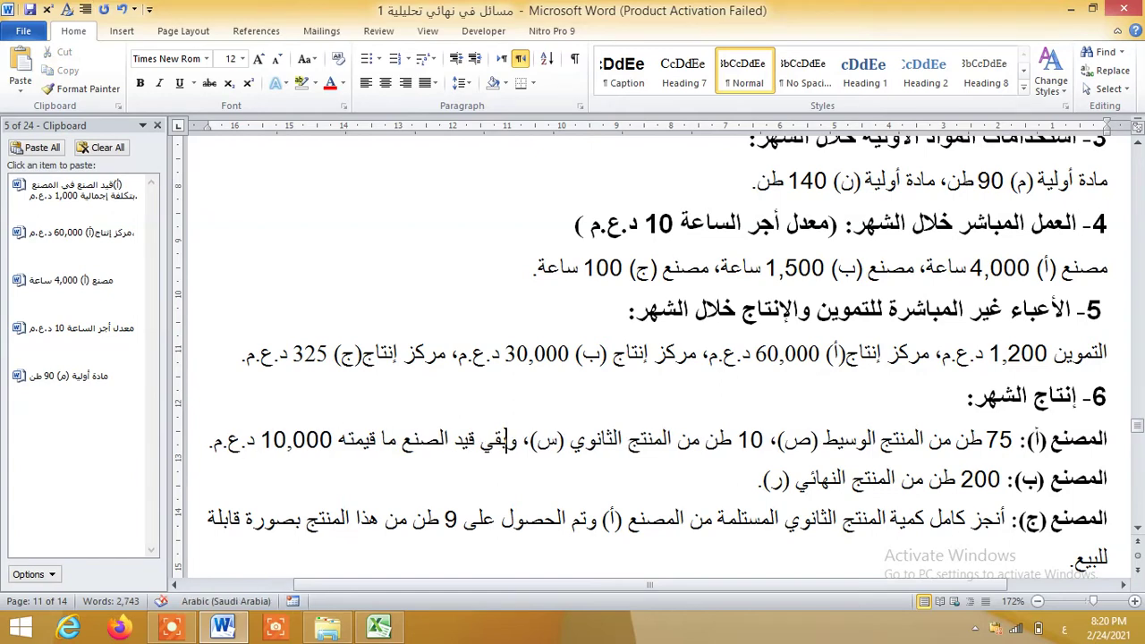
Copy the closing work-in-process phrase "وبقي قيد الصنع ما قيمته 10,000 د.ع.م." from factory (أ)'s production line
drag(507, 443, 501, 398)
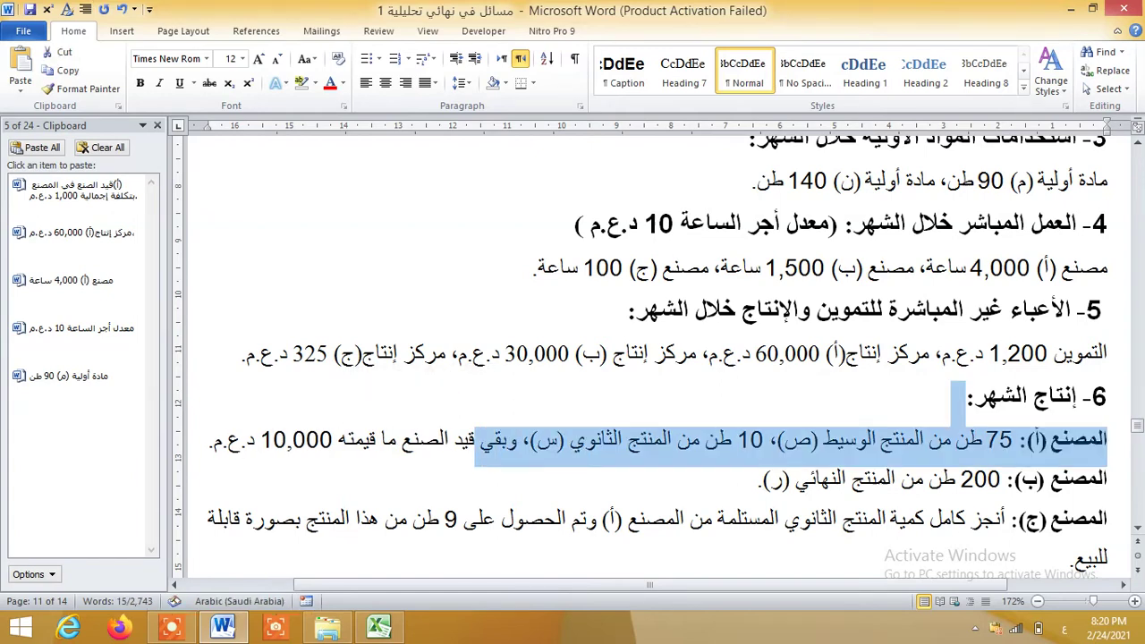
click(466, 440)
drag(516, 442, 208, 445)
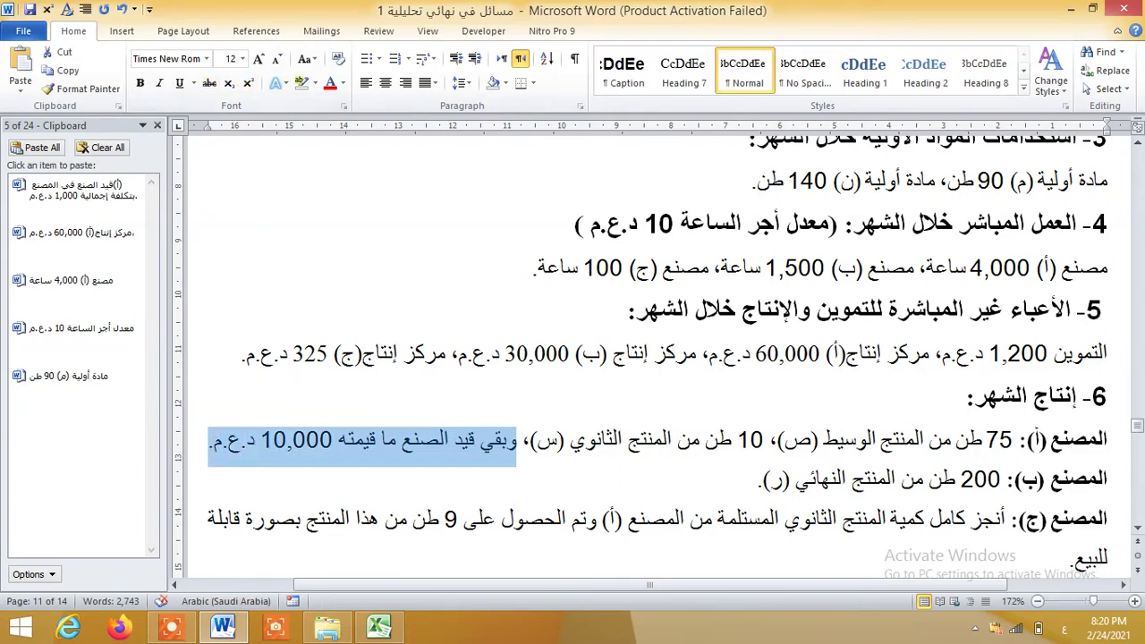
click(60, 70)
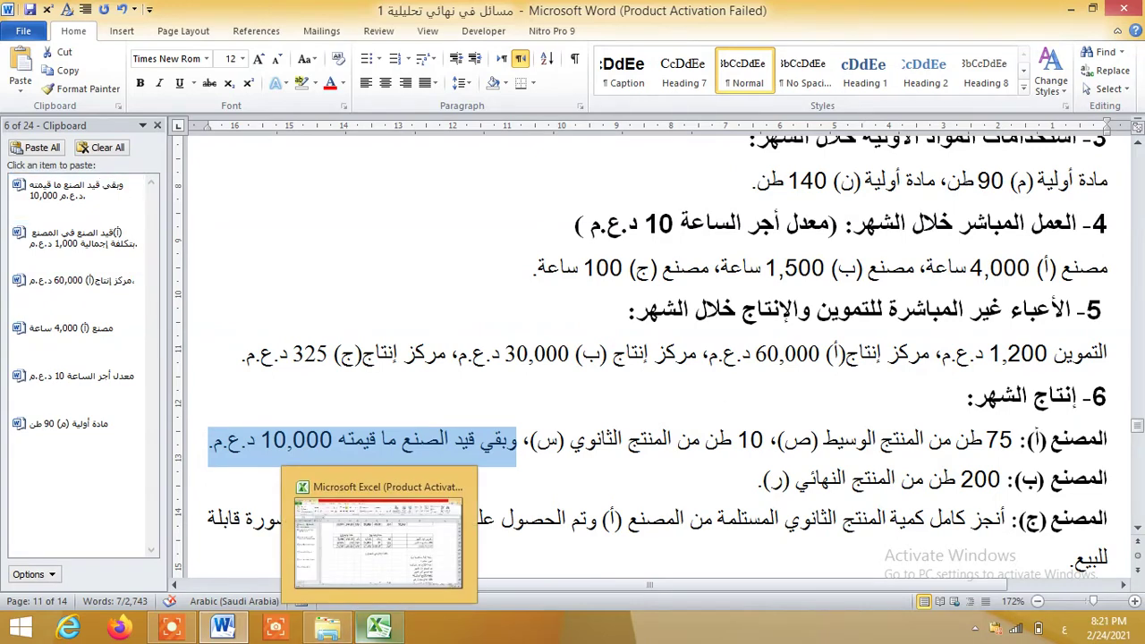
Switch to Excel and enter material (م)'s used quantity 90 in cell D22 and its unit cost =E19 in cell E22
click(379, 626)
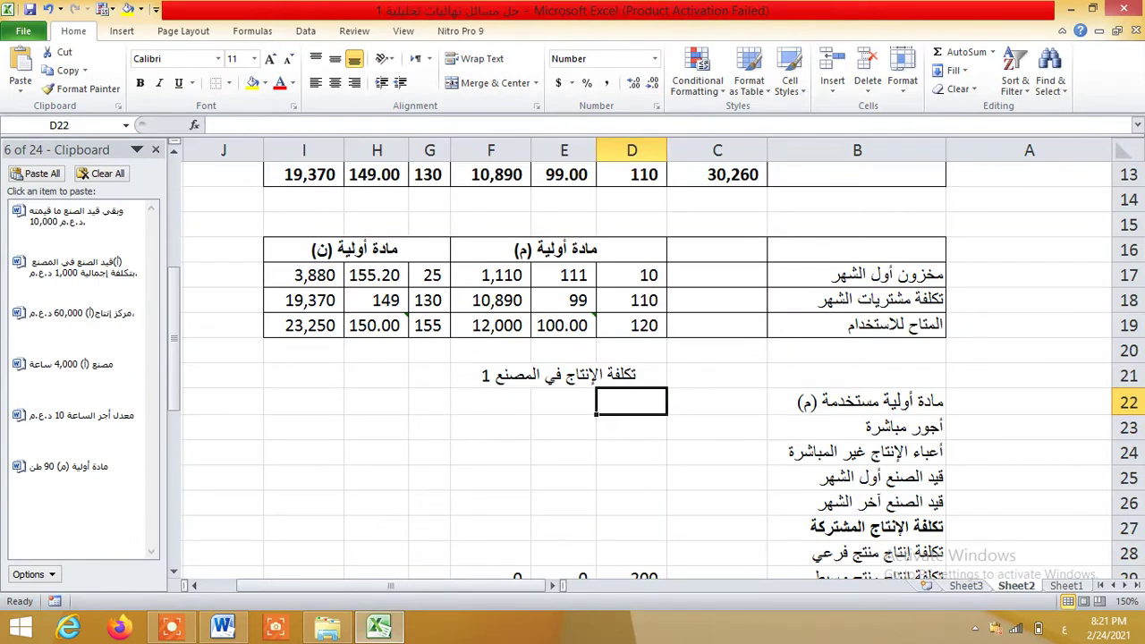
text(90)
key(Tab)
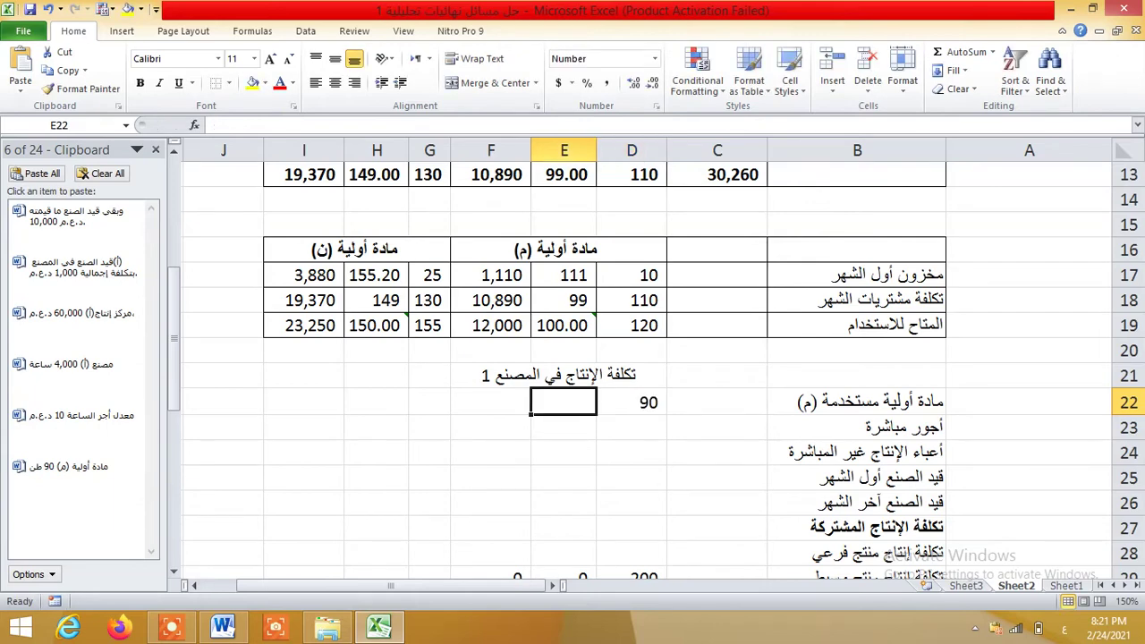
text(=)
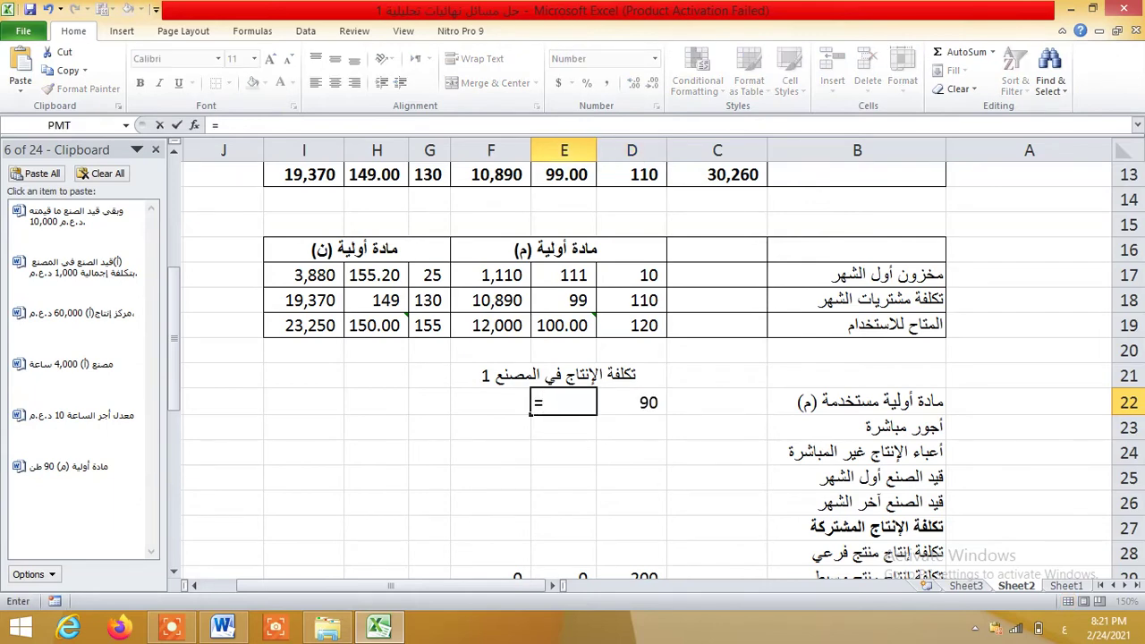
key(Up)
key(Up)
key(Up)
key(Return)
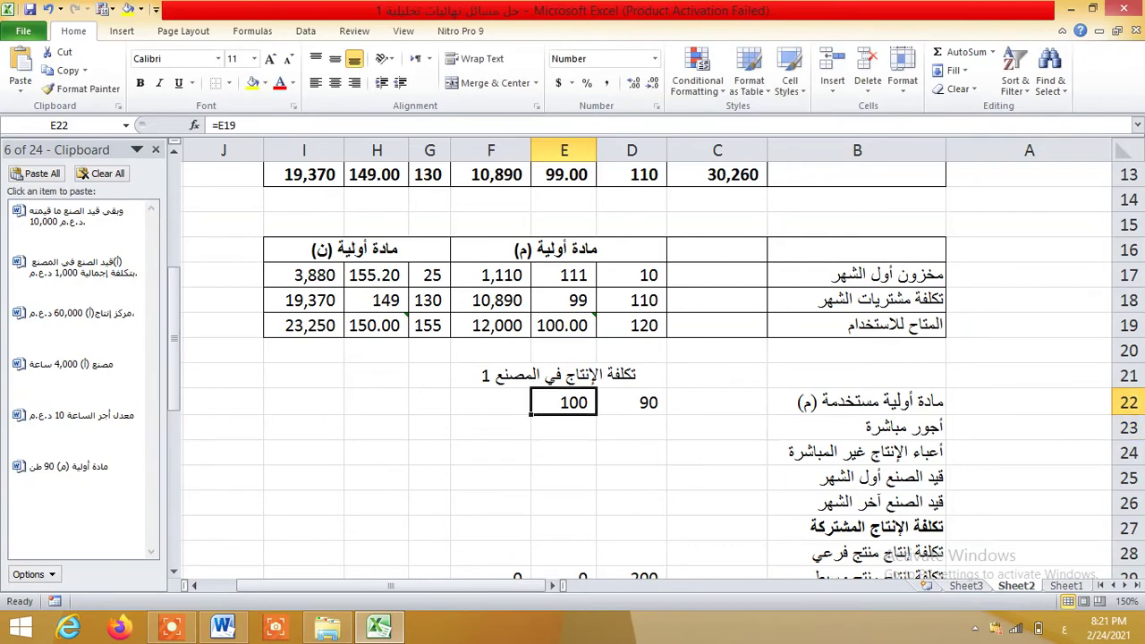
Compute the cost of the material (م) used by entering =D22*E22 in cell F22
key(Tab)
text(=)
key(Right)
key(Right)
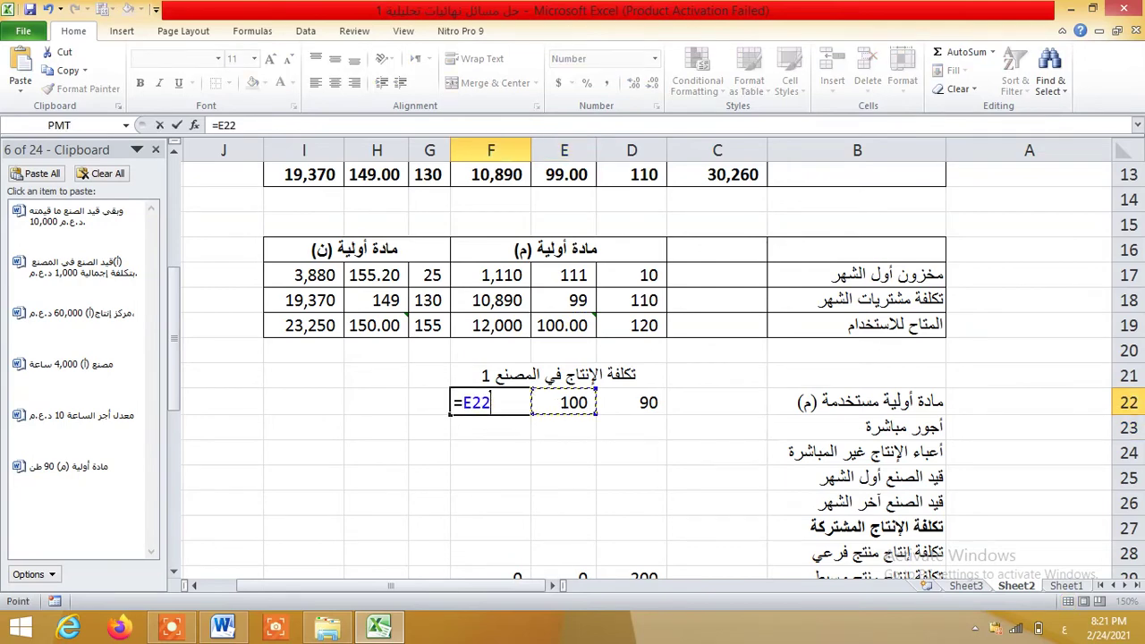
text(*)
key(Right)
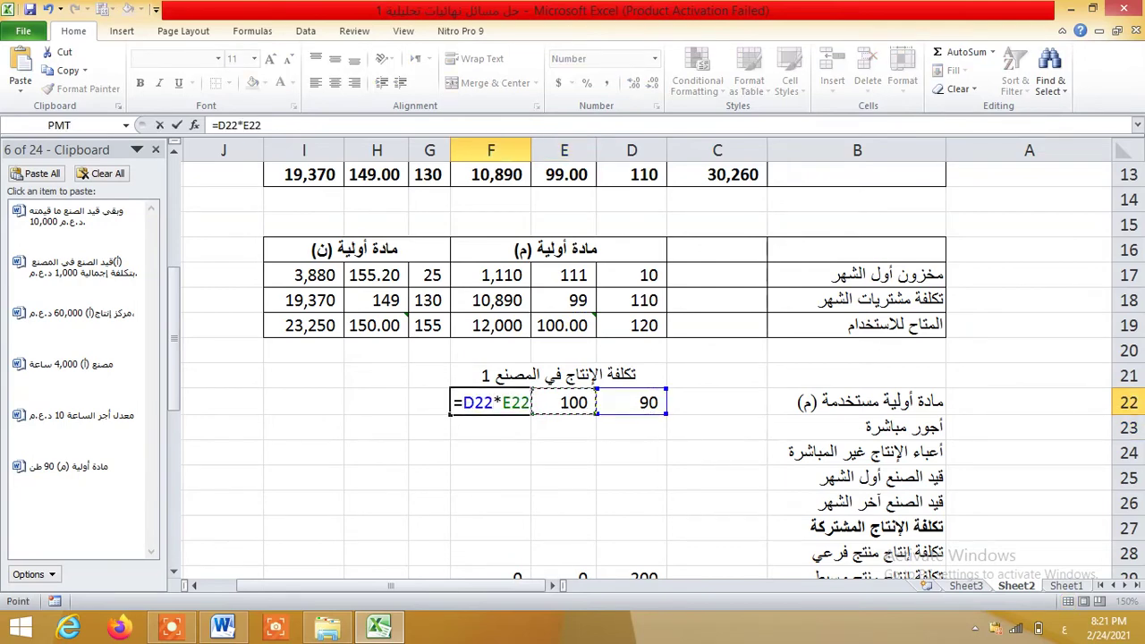
key(Return)
Enter factory 1's direct wages data: 4000 hours in cell D23 and the hourly rate 10 in cell E23
key(Right)
key(Right)
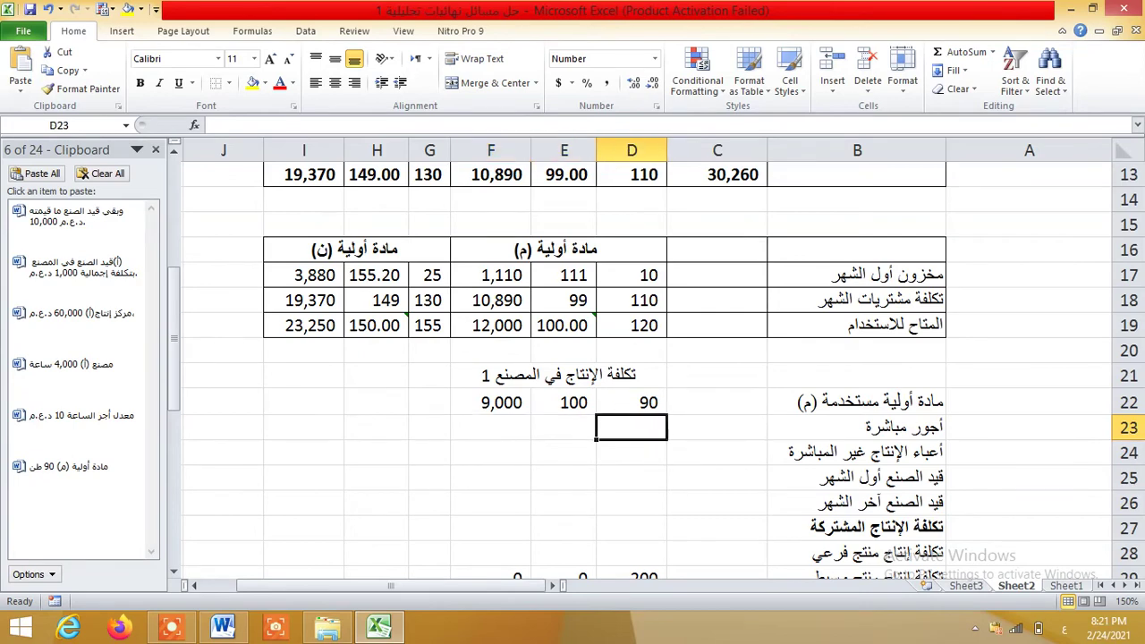
text(4000)
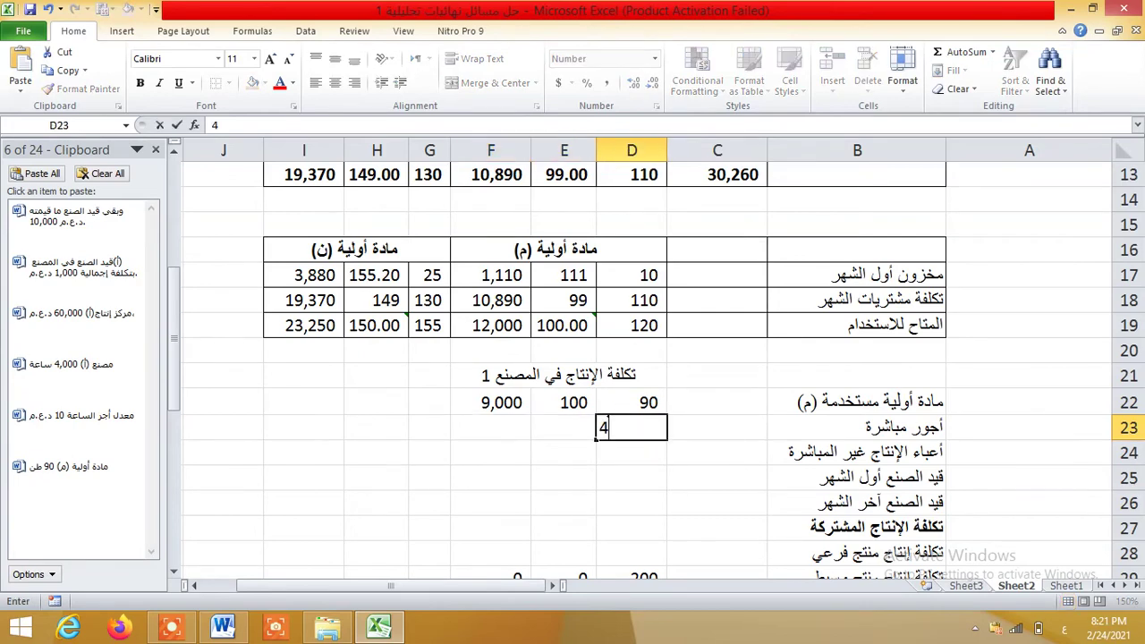
key(Left)
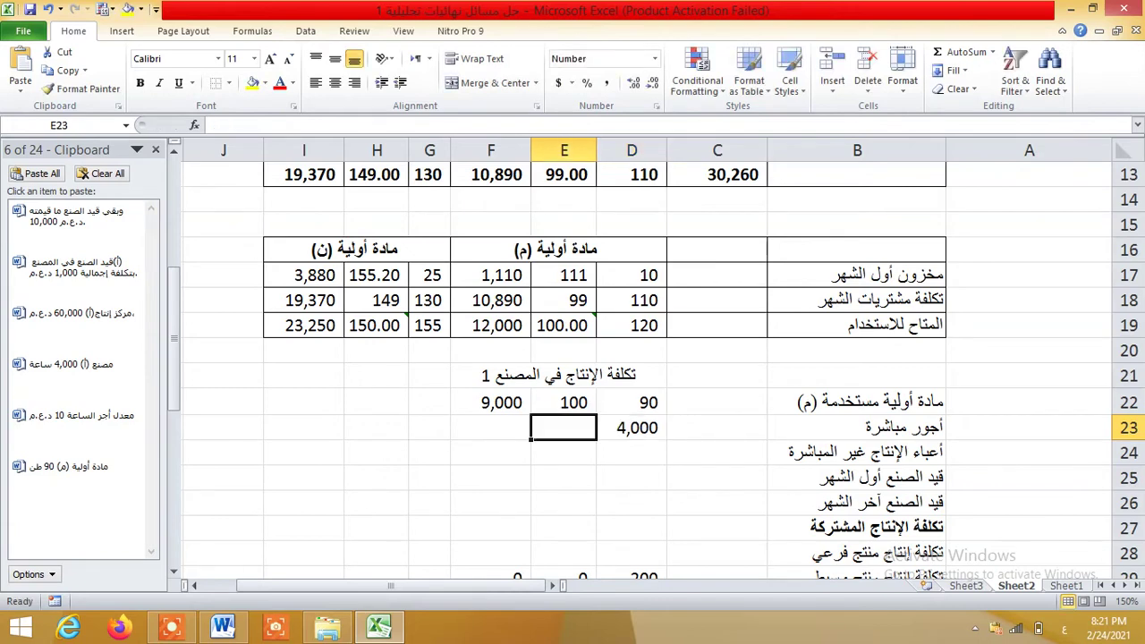
text(10)
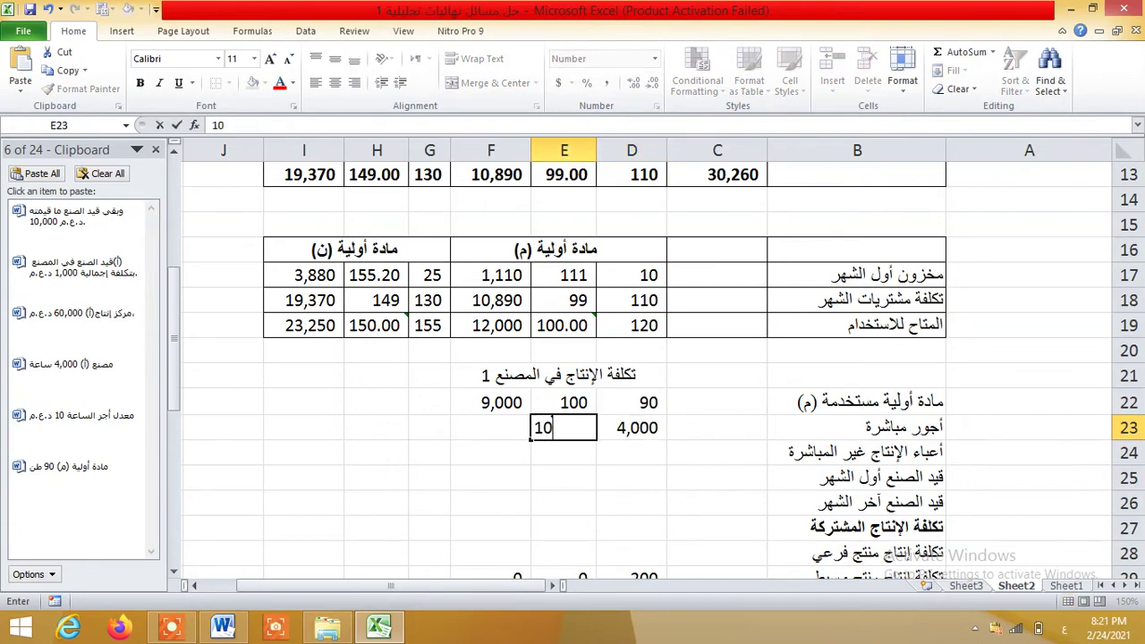
key(Left)
Compute the direct wages cost in cell F23 with a formula multiplying the hours in D23 by the rate in E23
text(=)
key(Left)
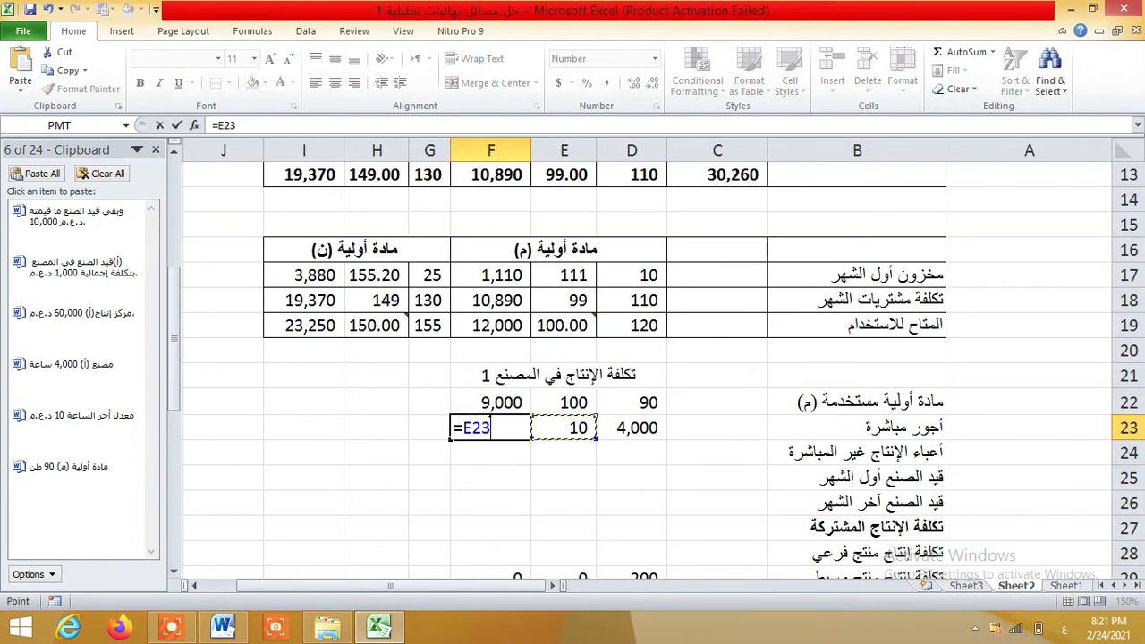
key(Left)
text(*)
key(Right)
key(Return)
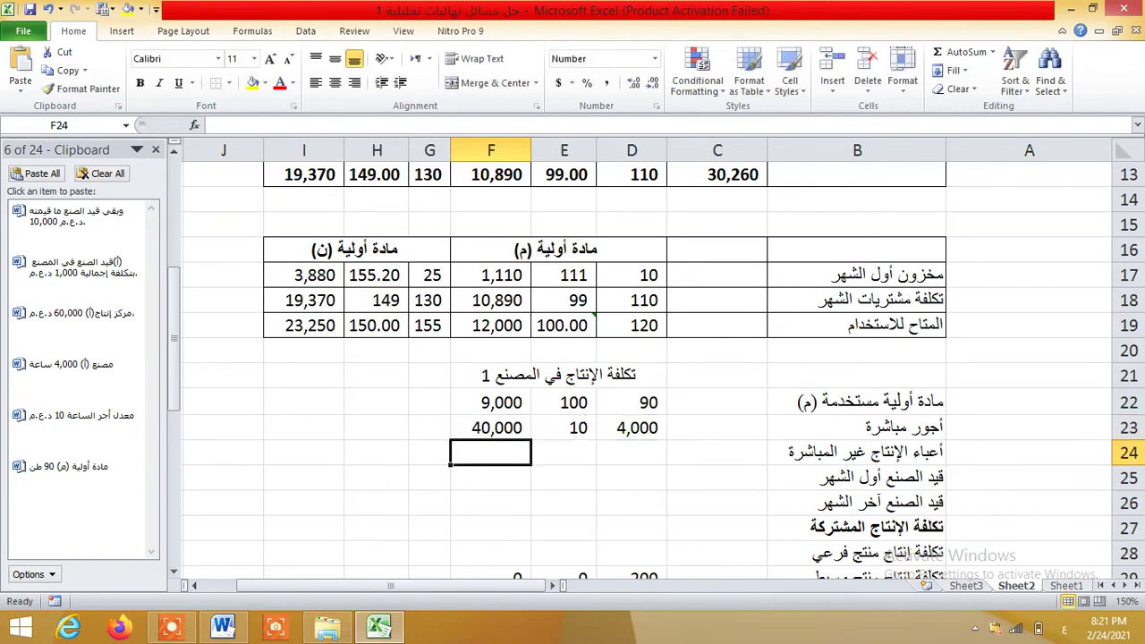
key(Right)
key(Right)
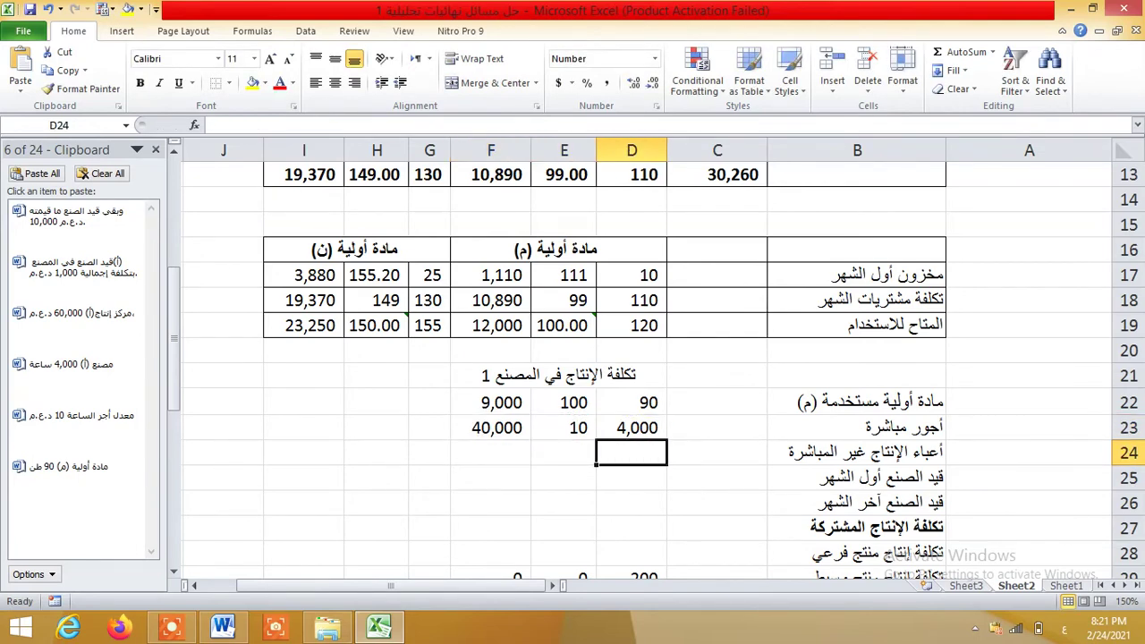
key(Right)
key(Left)
key(Left)
key(Left)
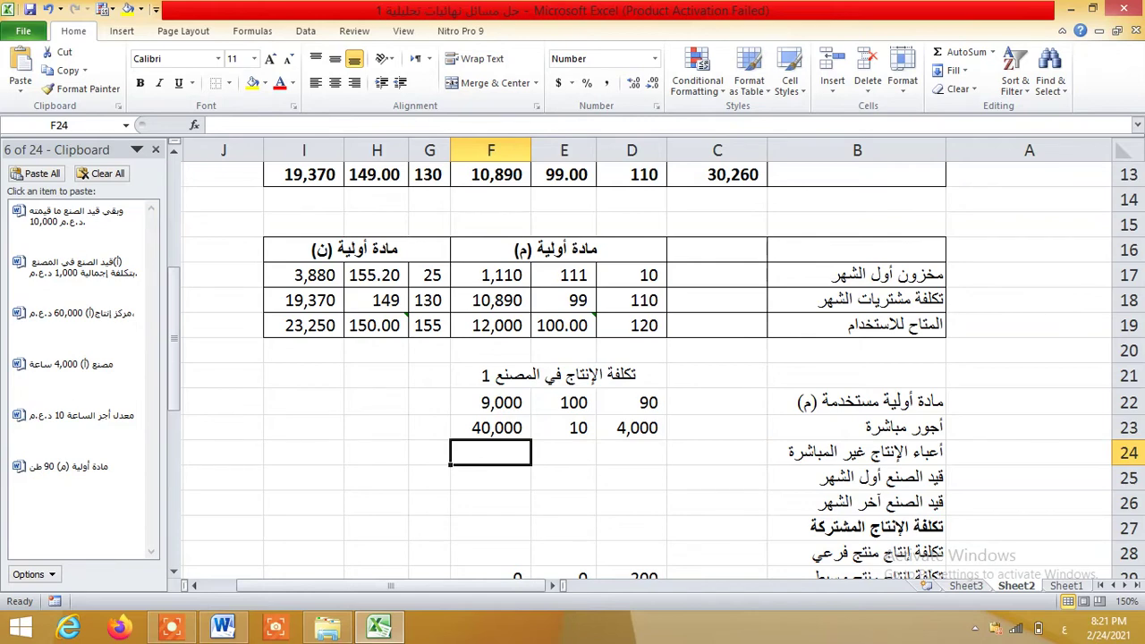
Enter 60000 for indirect production overheads in F24, 1000 for opening work in process in F25 and 10000 for closing work in process in F26
text(60000)
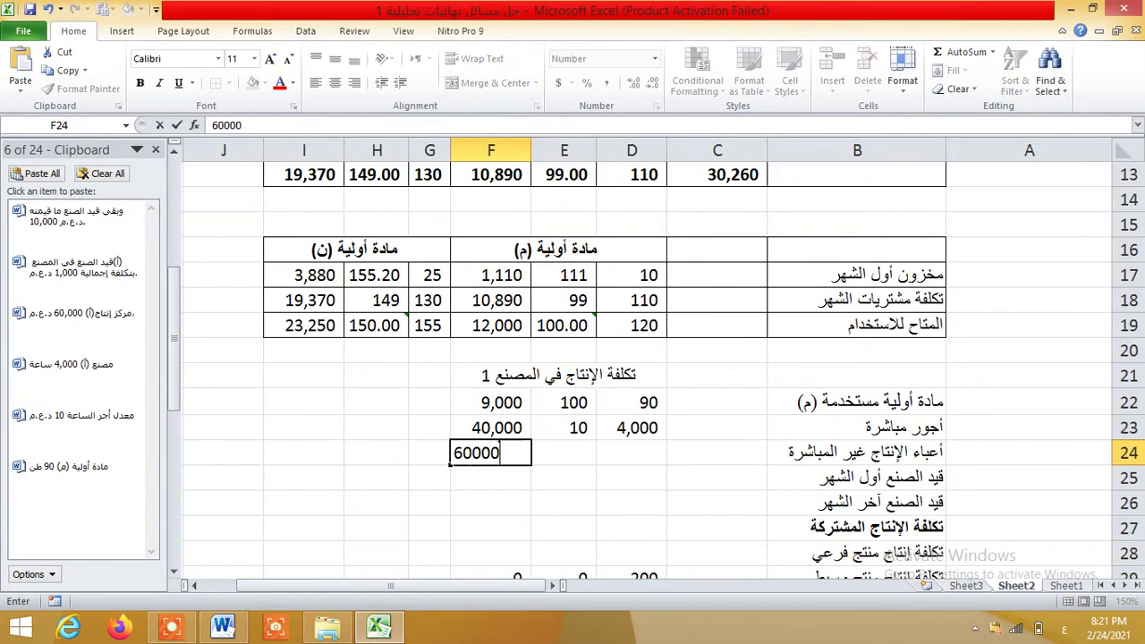
key(Return)
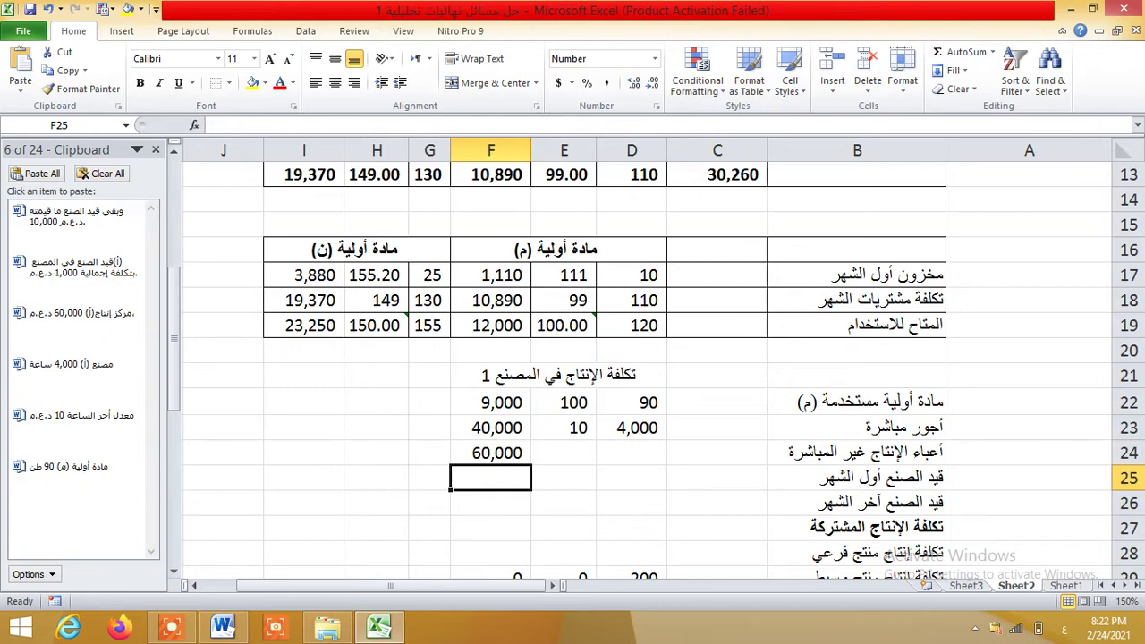
text(1000)
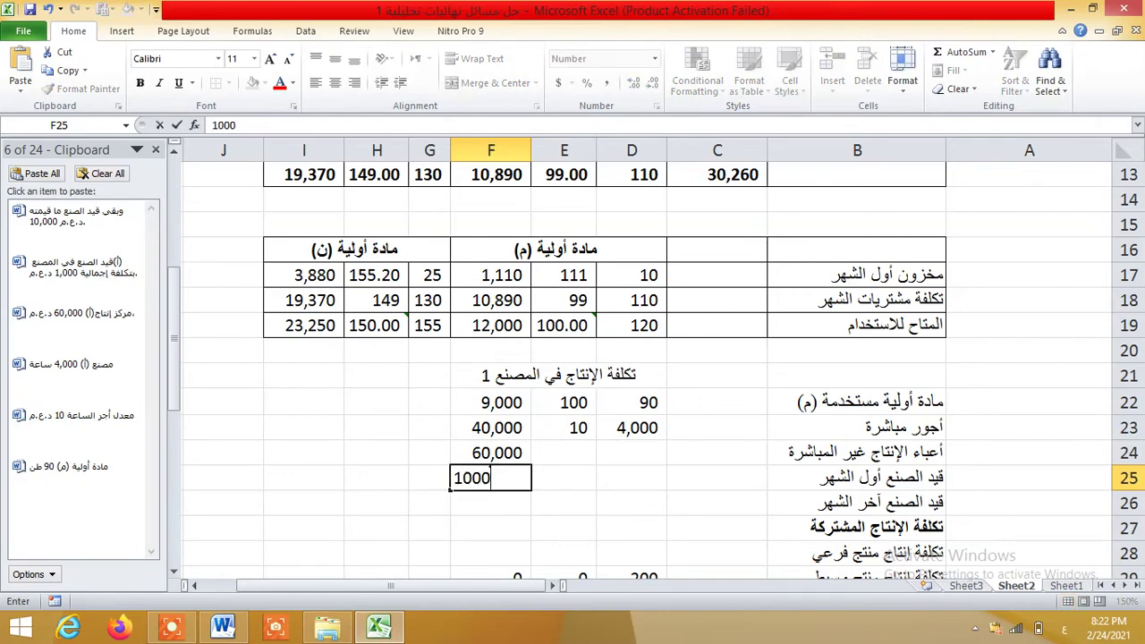
key(Return)
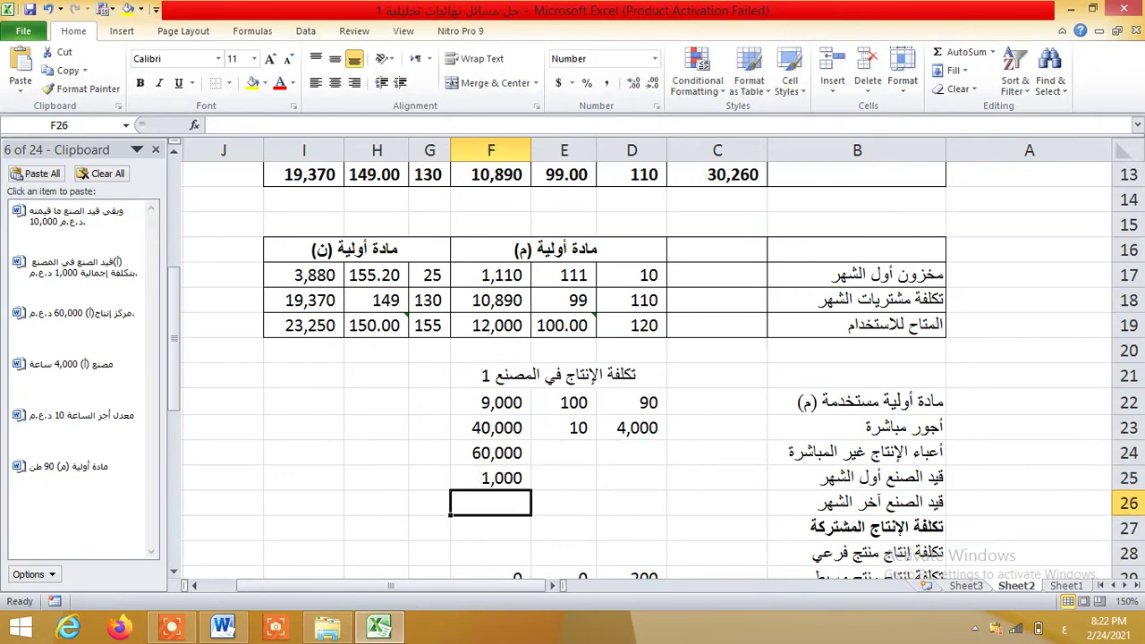
text(10000)
key(Return)
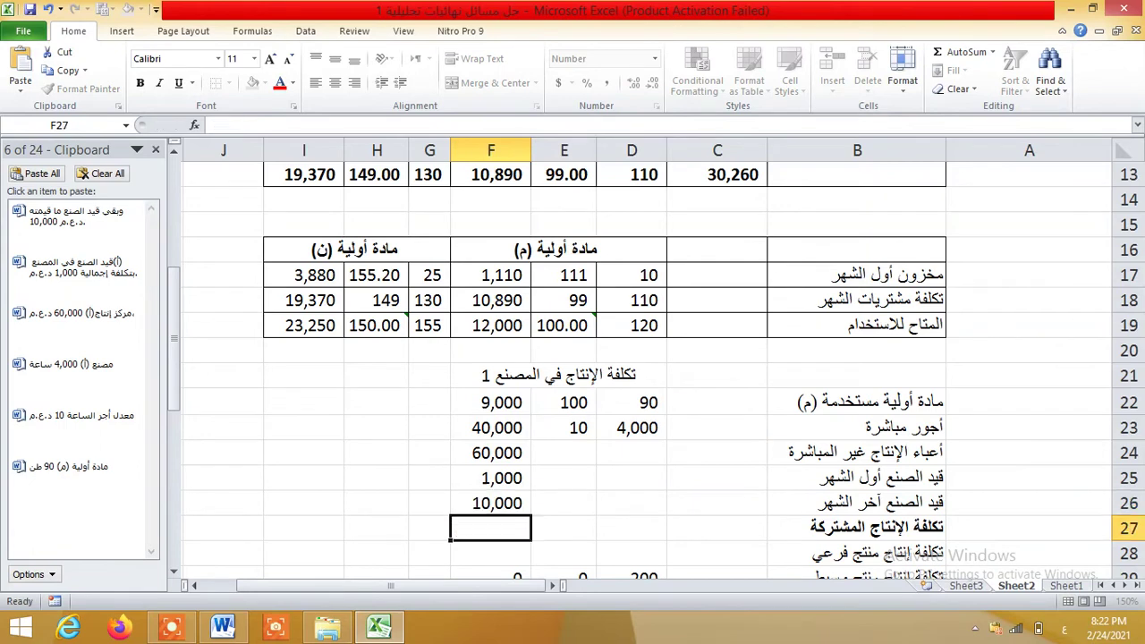
Calculate the joint production cost in F27 with the formula =F22+F23+F24+F25-F26
text(=)
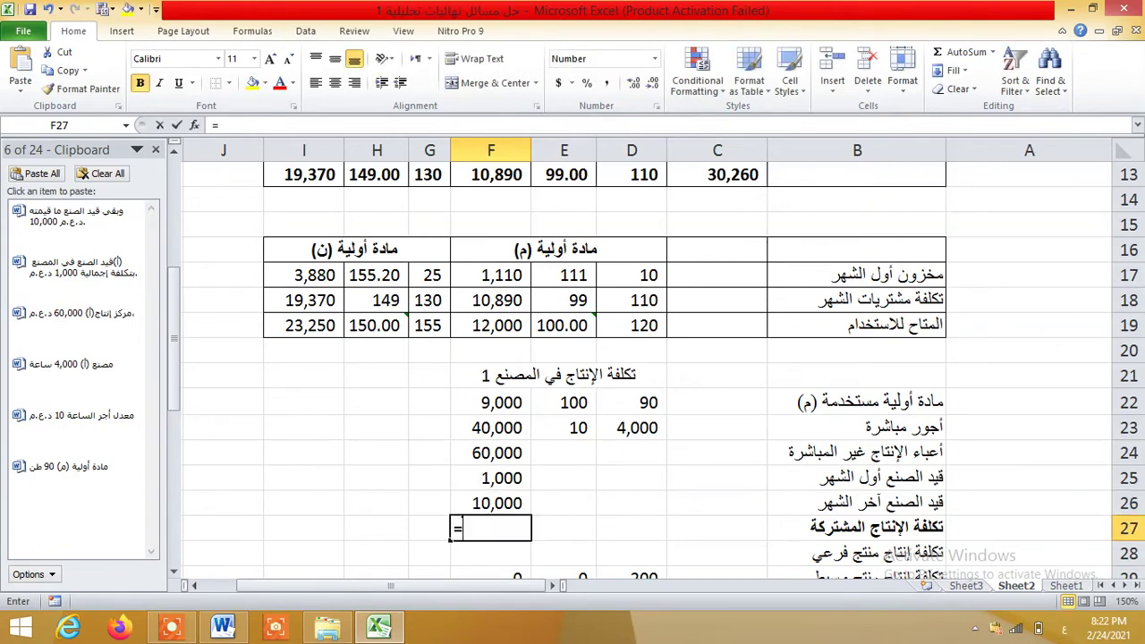
key(Up)
key(Up)
key(Up)
key(Up)
key(Up)
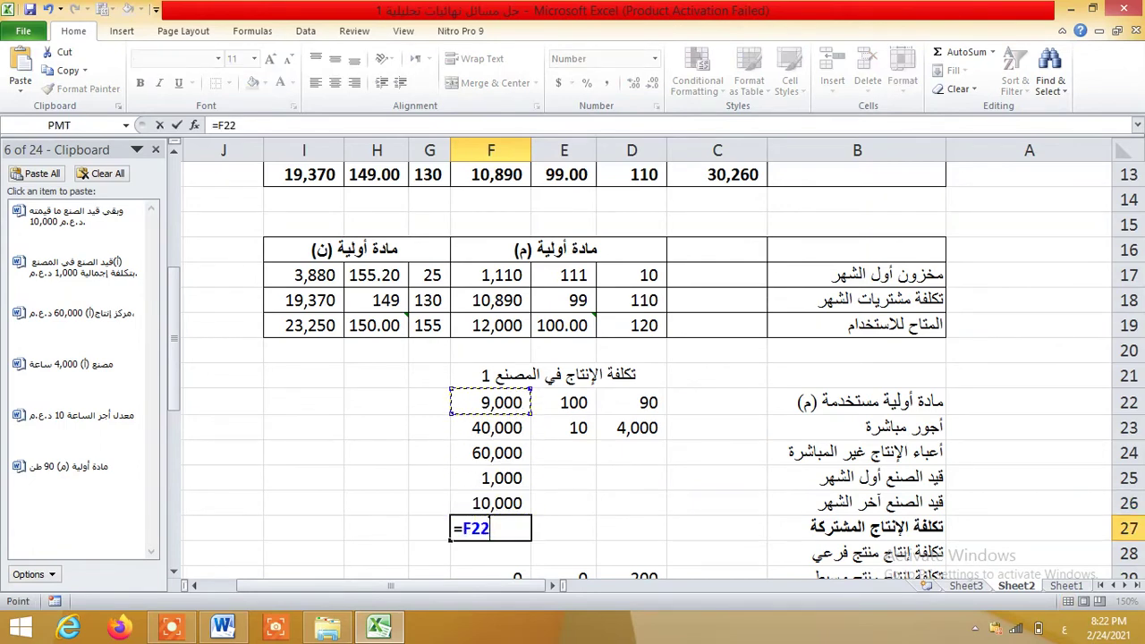
text(+)
key(Up)
key(Up)
key(Up)
key(Up)
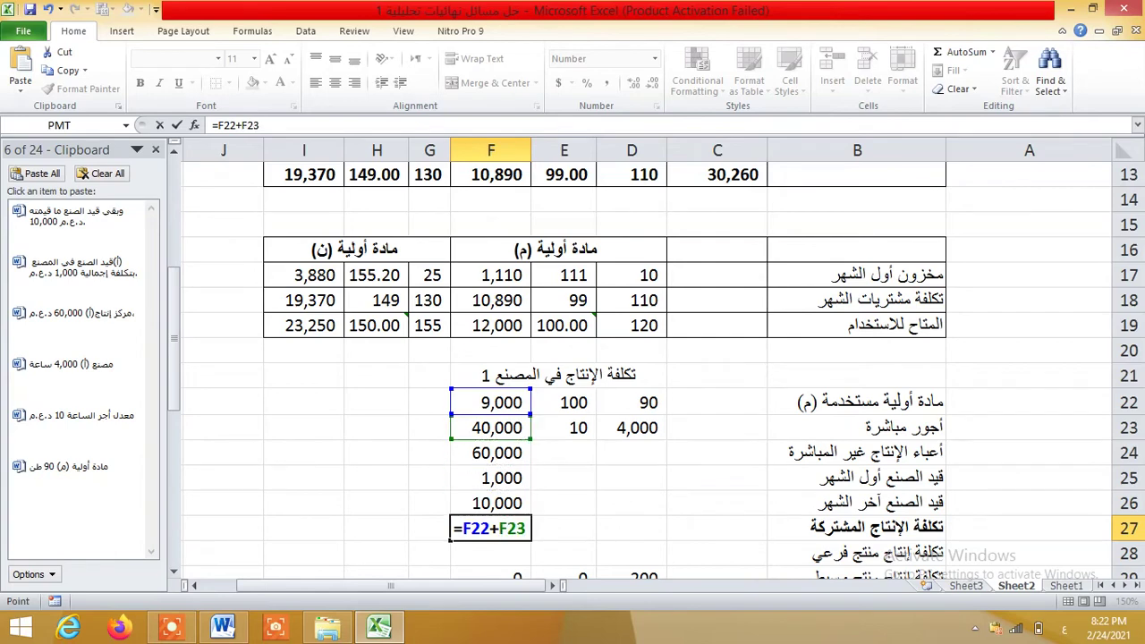
text(+)
key(Up)
key(Up)
key(Up)
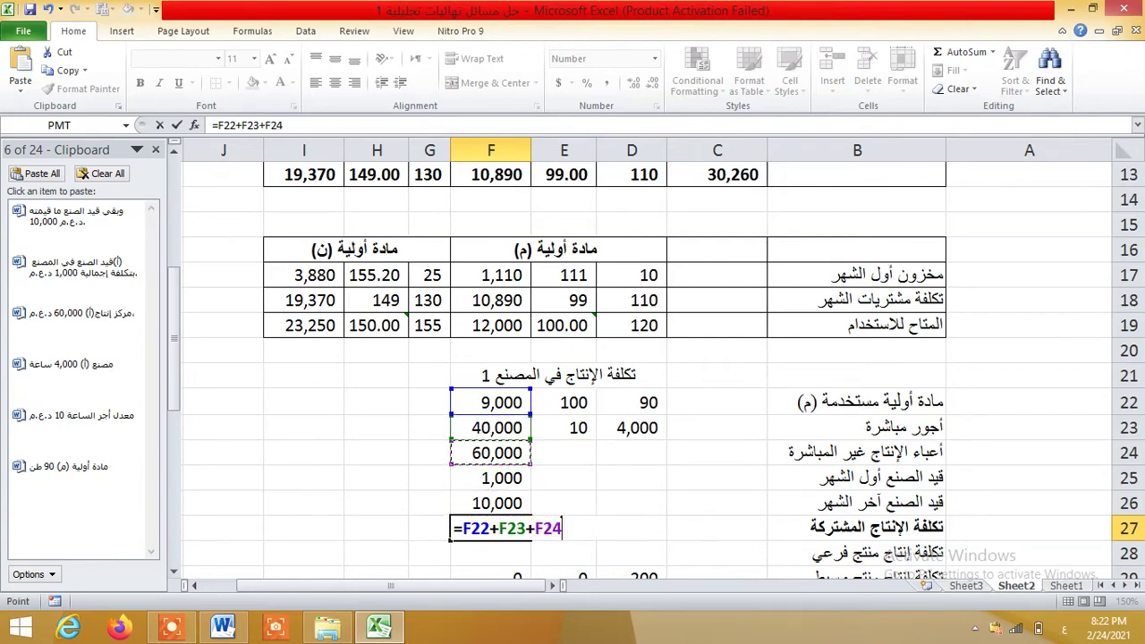
text(+)
key(Up)
key(Up)
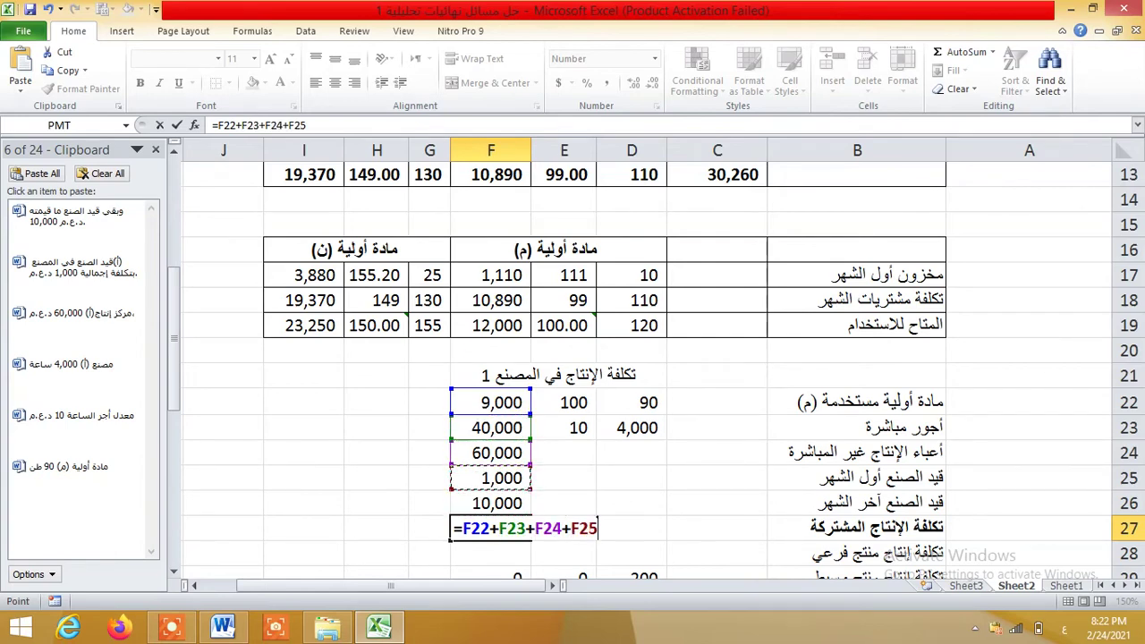
text(-)
key(Up)
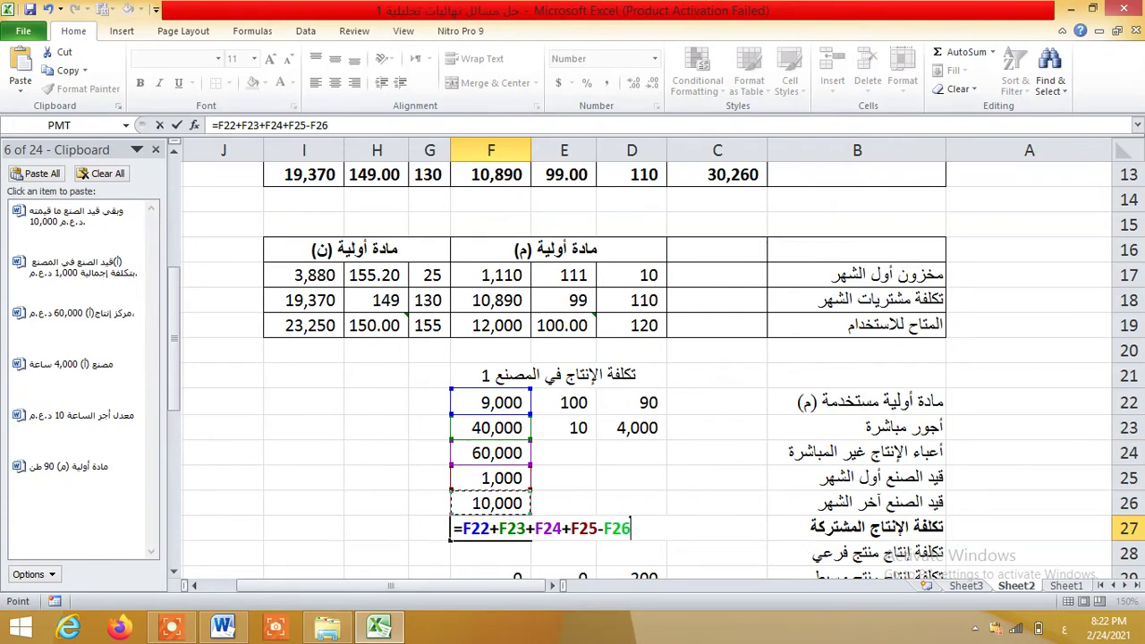
key(Return)
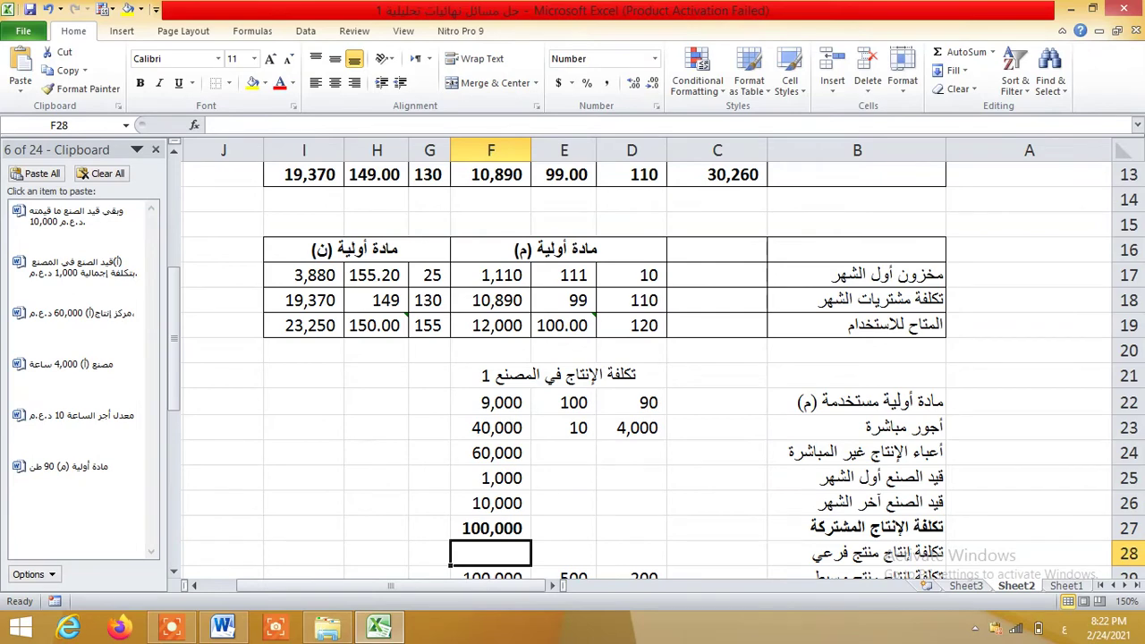
Look over the by-product cost rows below the joint cost and clear all collected clipboard items
key(Up)
key(Left)
key(Left)
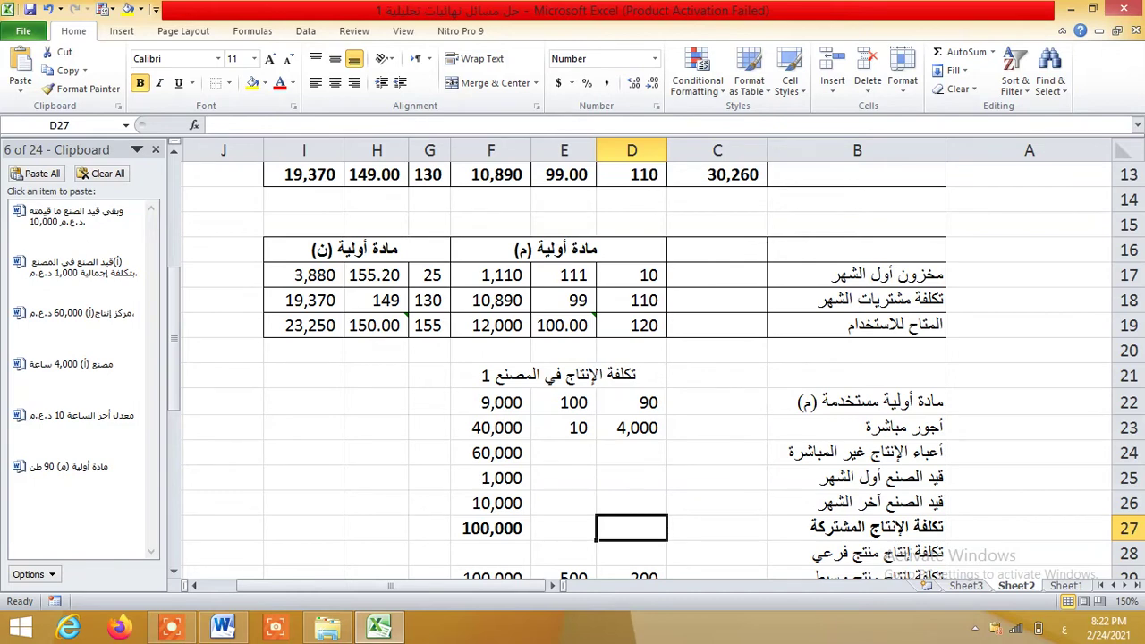
scroll(649, 357, down, 2)
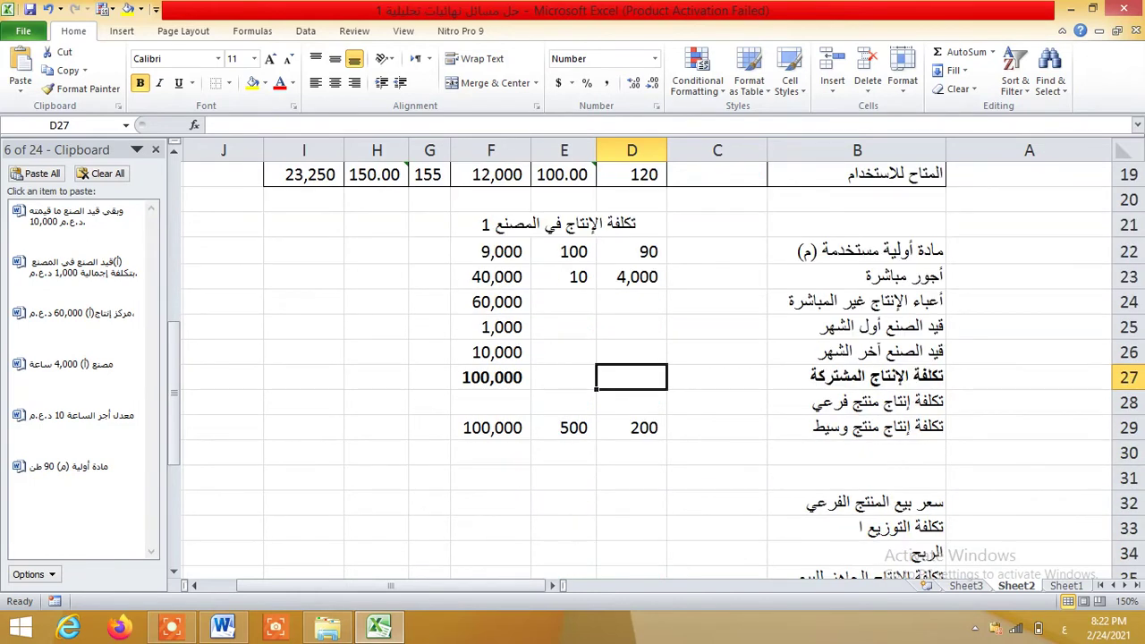
scroll(649, 358, down, 2)
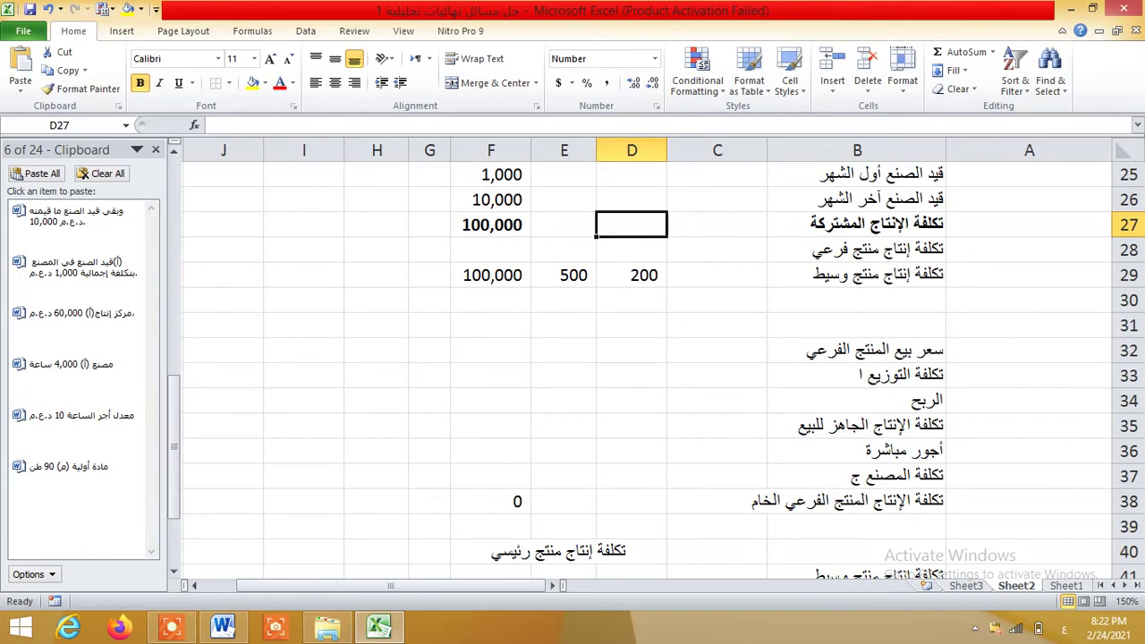
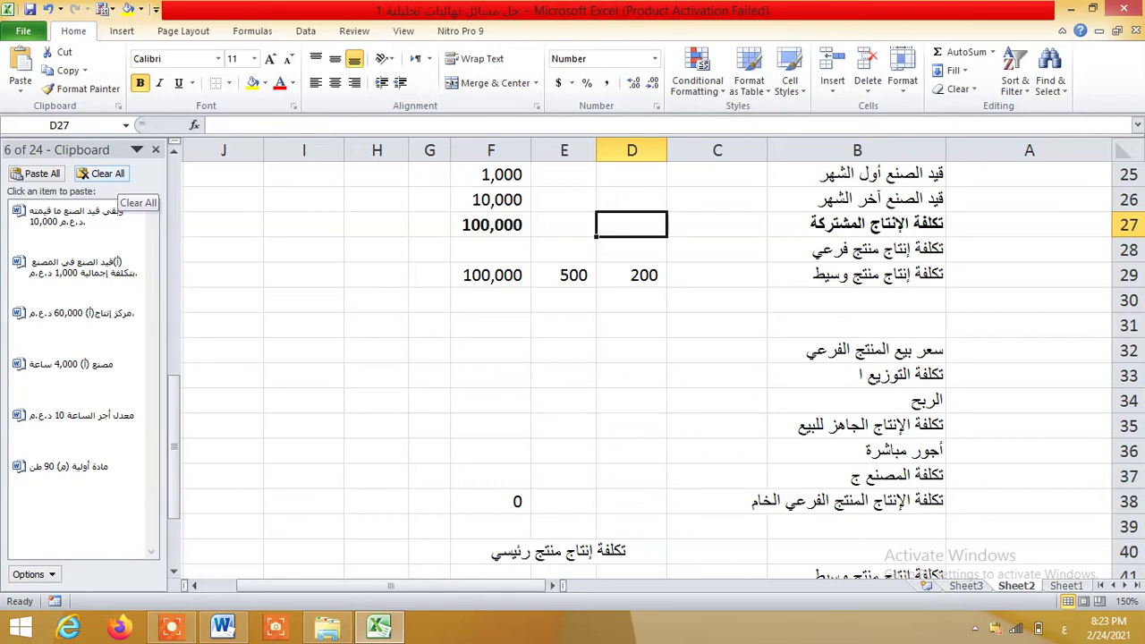
click(105, 175)
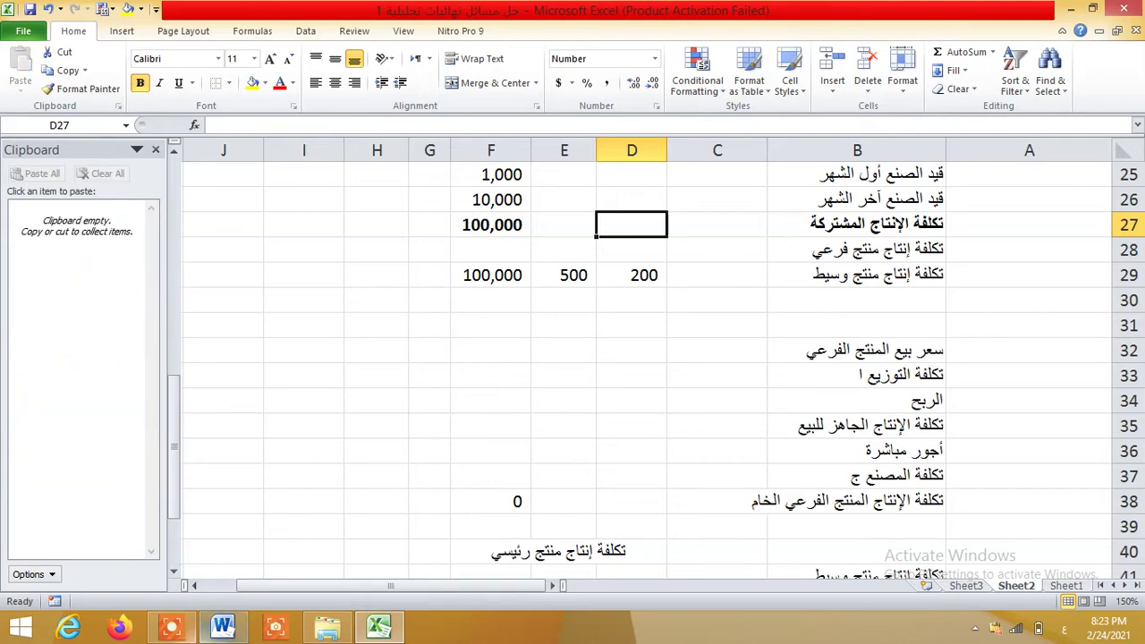
Switch to the Word problem document and replace the word الثانوي with الفرعي in the factory (ج) production sentence
mouse_move(237, 629)
click(170, 572)
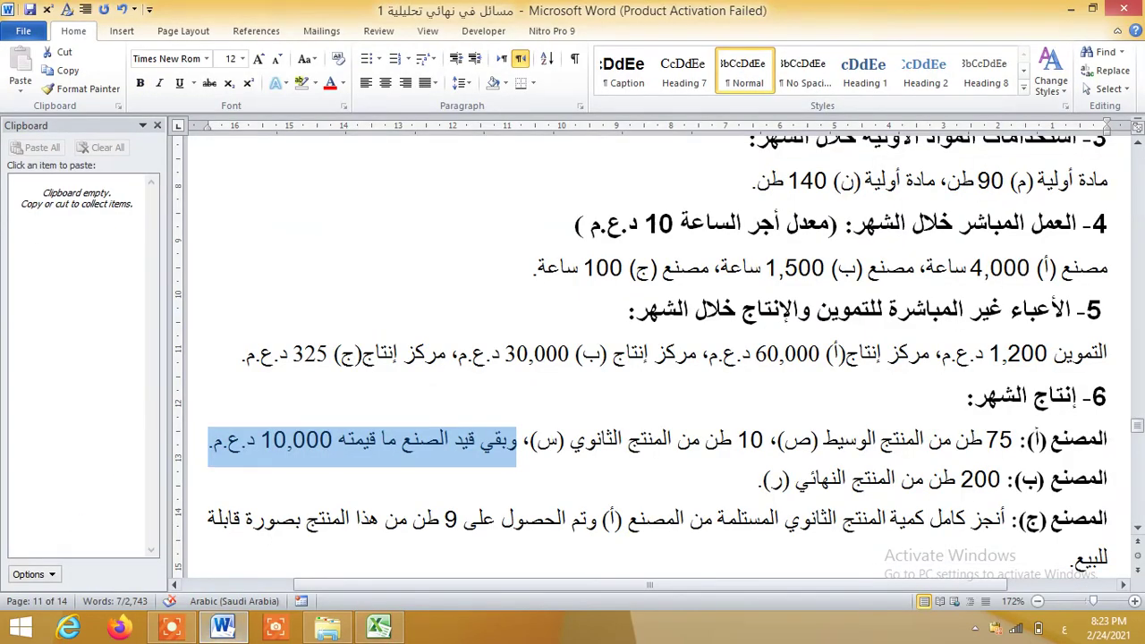
scroll(658, 358, down, 6)
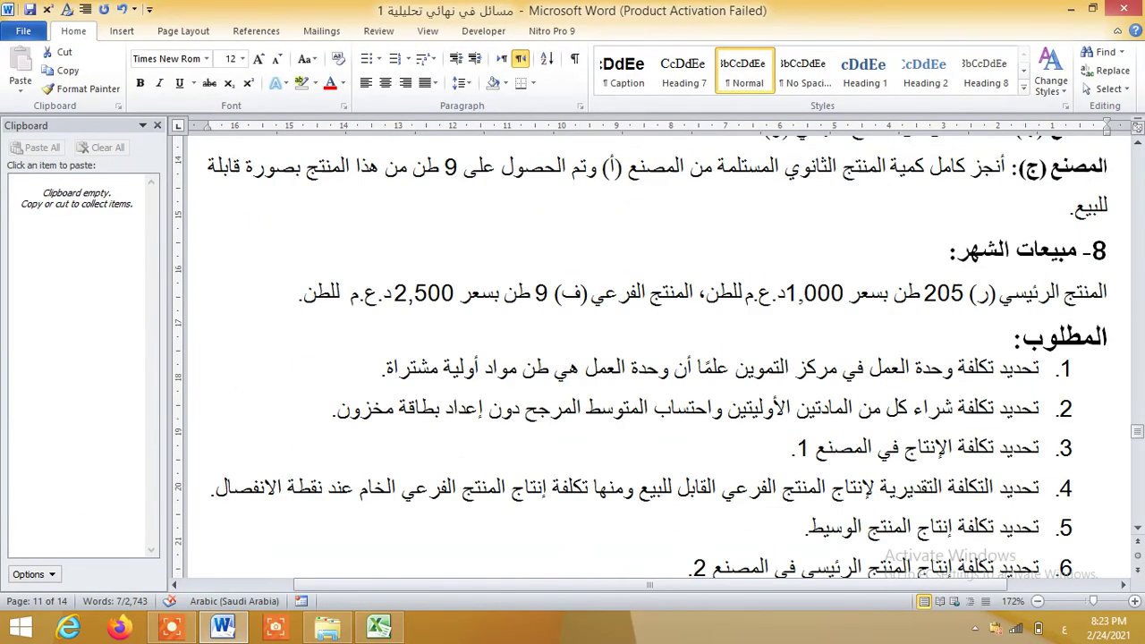
scroll(658, 357, down, 2)
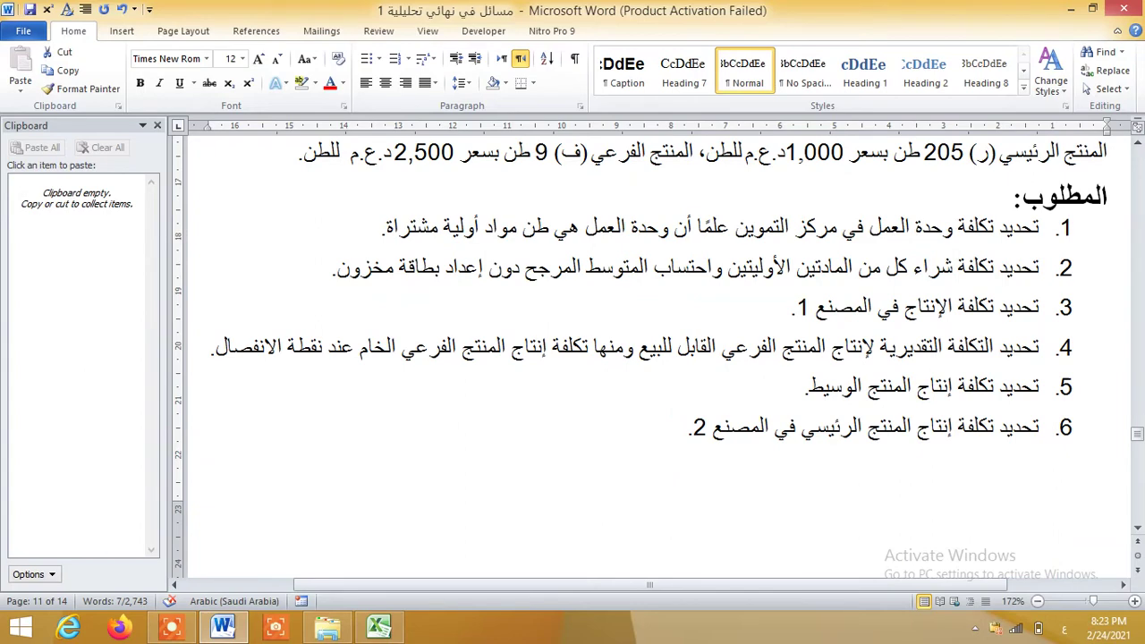
scroll(658, 358, up, 1)
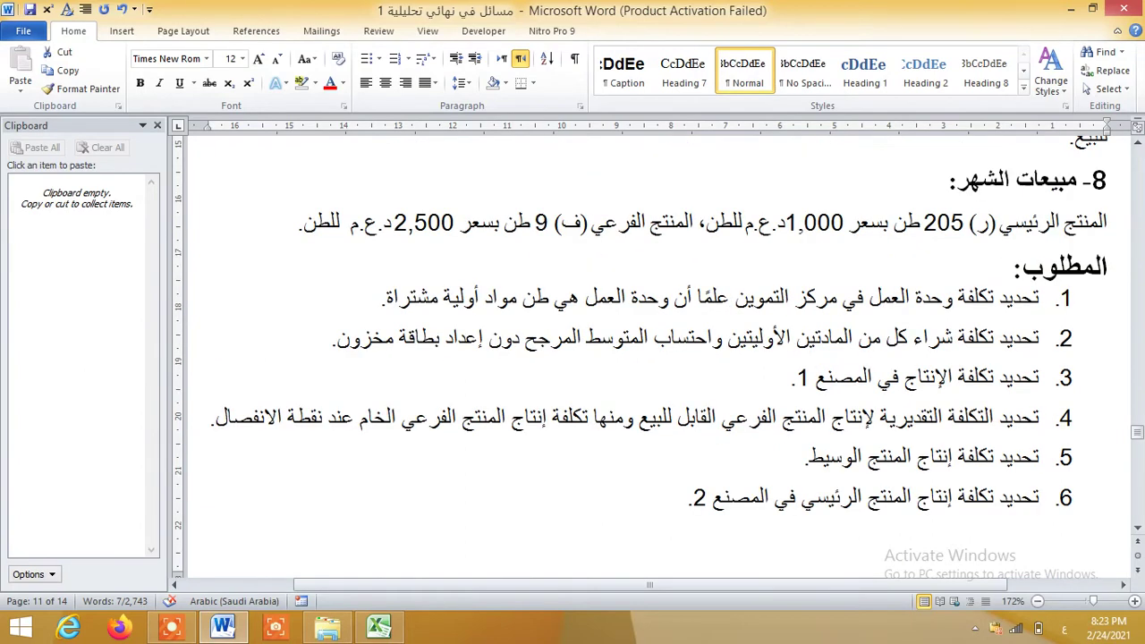
scroll(658, 358, up, 1)
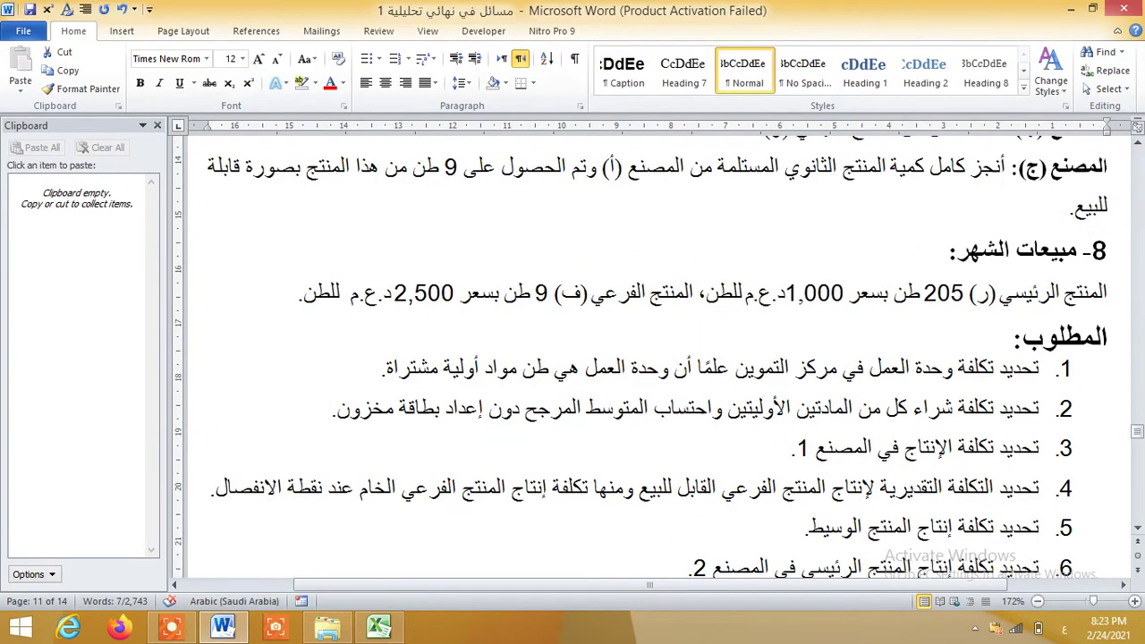
scroll(658, 358, up, 2)
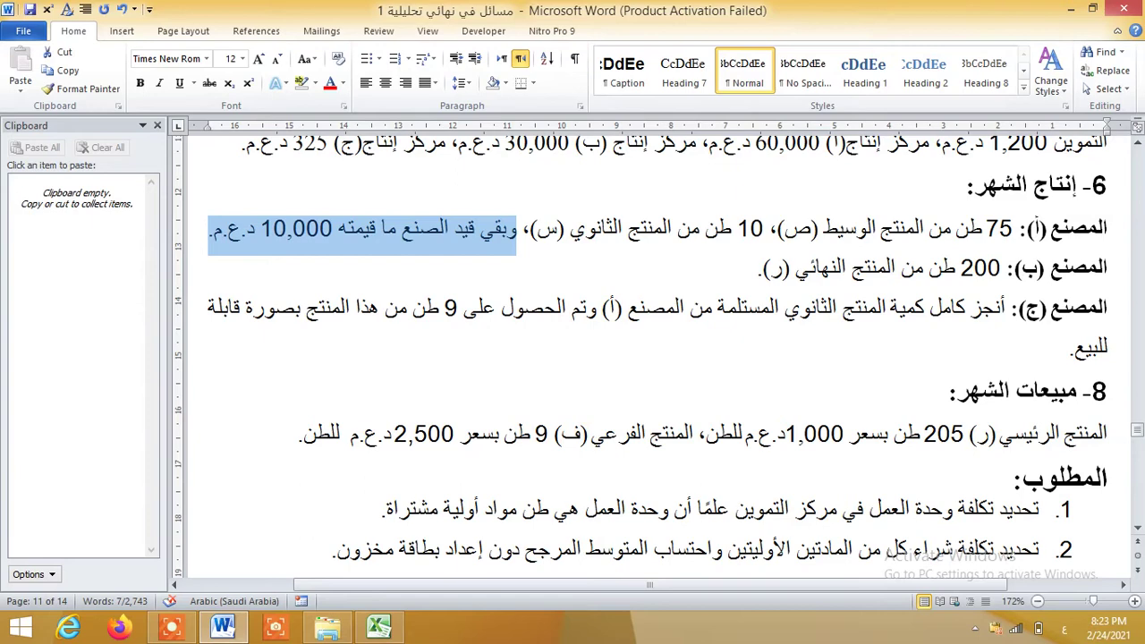
drag(817, 313, 785, 313)
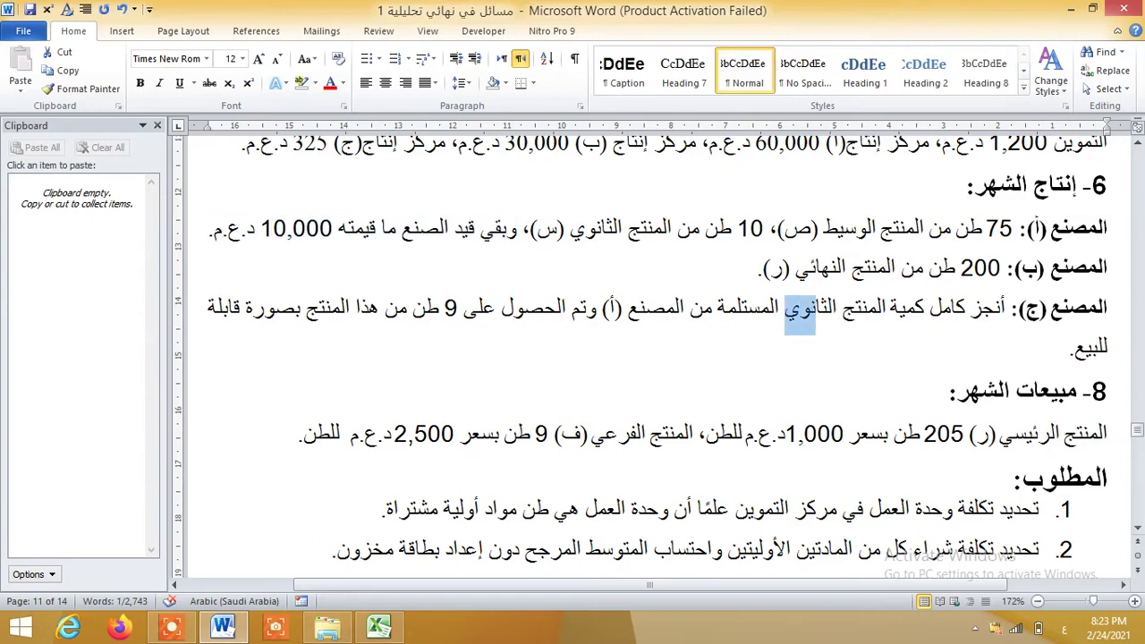
key(BackSpace)
key(BackSpace)
key(BackSpace)
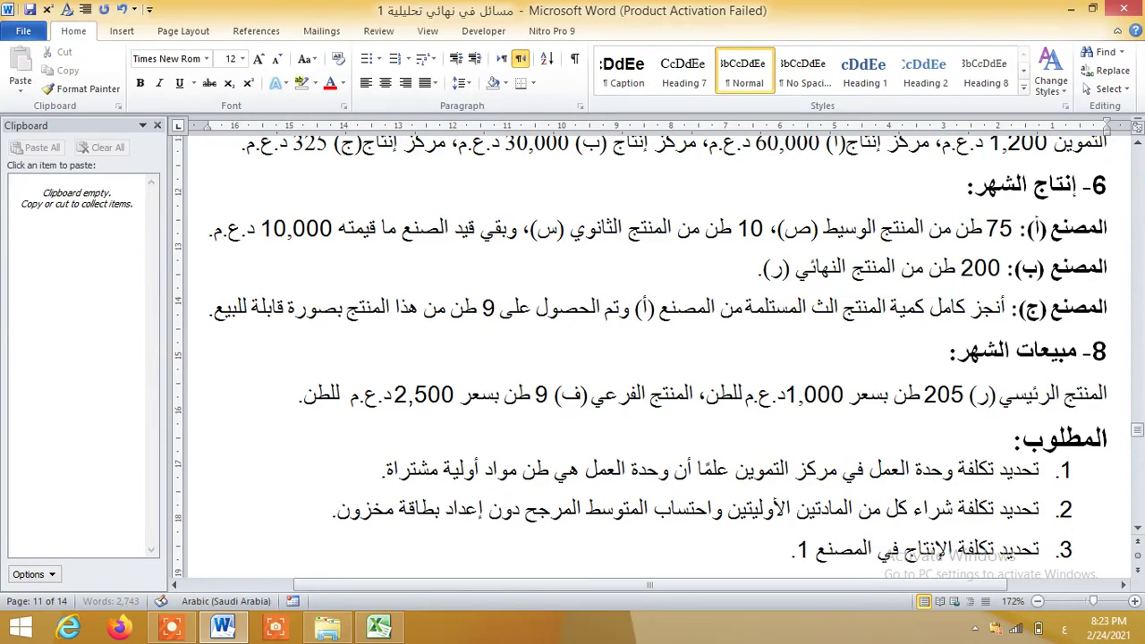
text(فرع)
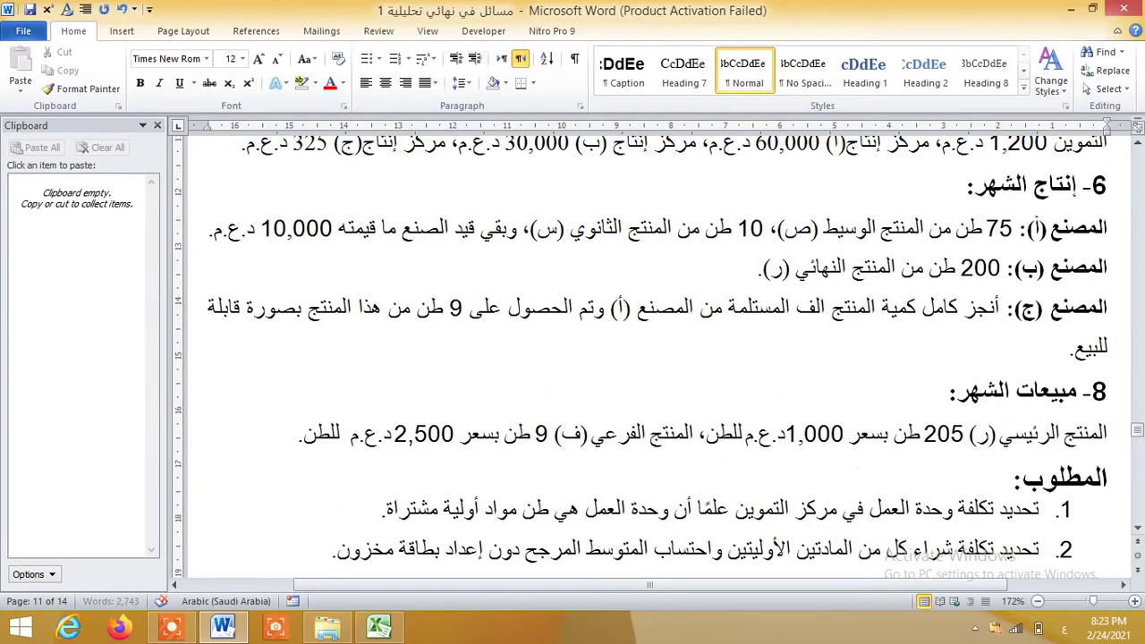
text(ي)
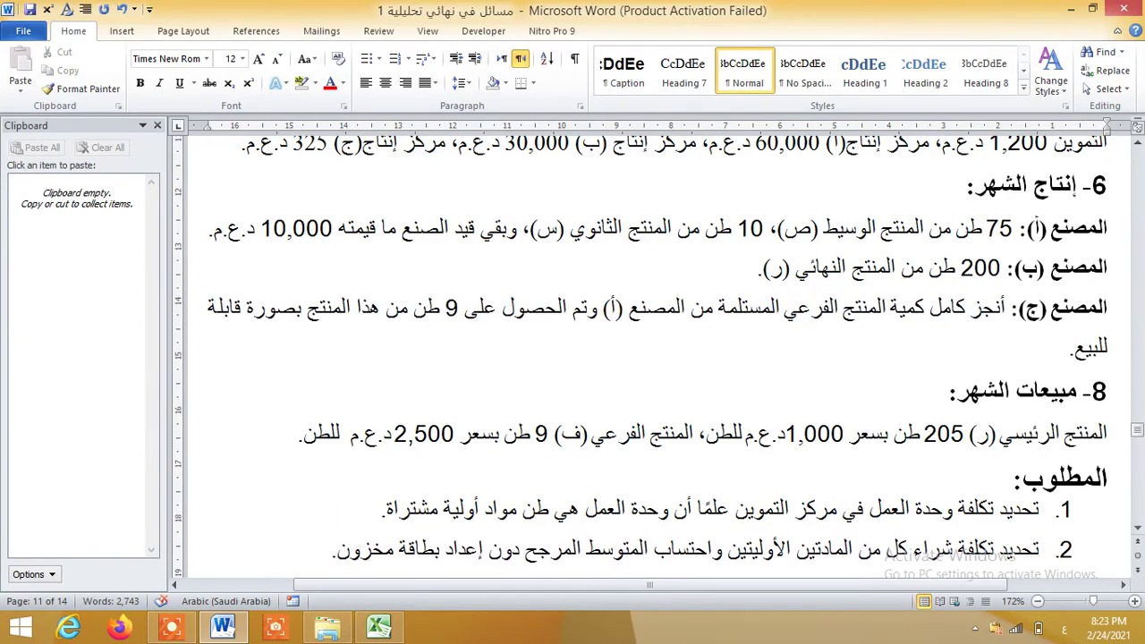
Examine the direct labour hours, indirect overheads and factory (أ) production quantities in the problem text
key(Left)
key(Left)
key(Up)
key(Up)
key(Up)
key(Up)
key(Up)
key(Up)
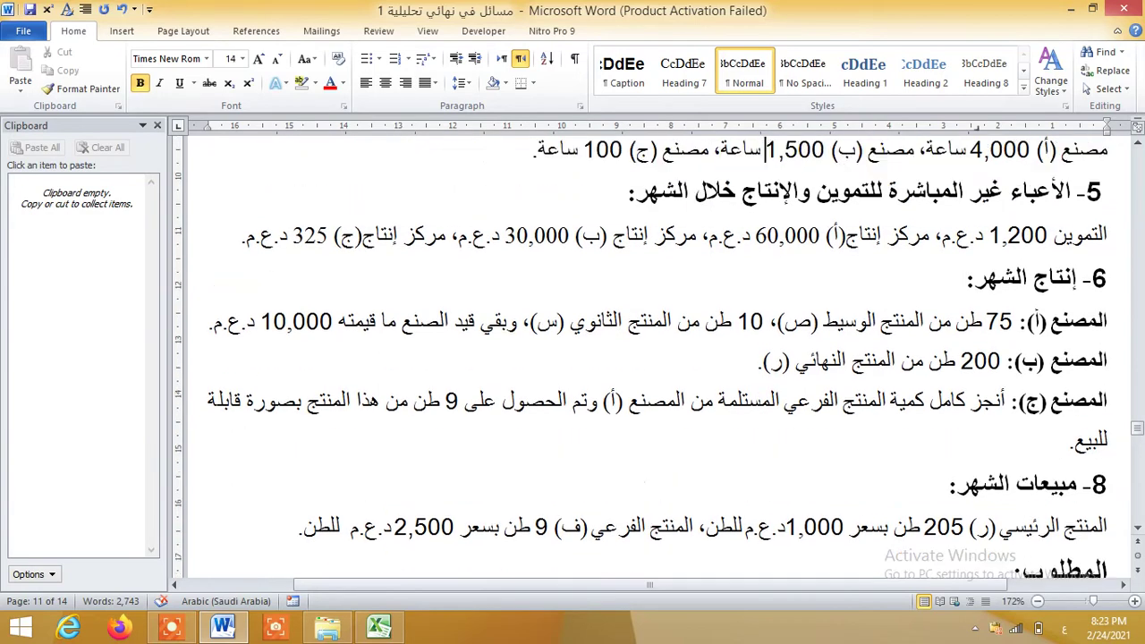
key(Down)
key(Down)
key(Down)
key(Down)
key(Right)
key(Right)
key(Right)
key(Right)
key(Right)
key(Right)
key(Right)
key(Right)
key(Right)
key(Right)
key(Right)
key(Right)
key(Right)
key(Right)
key(Right)
key(Left)
key(Left)
key(Left)
key(Left)
key(Left)
key(Left)
key(Left)
key(Left)
key(Left)
key(Left)
key(Left)
key(Left)
key(Left)
key(Left)
Copy the phrase "وتم الحصول على 9 طن" from the factory (ج) production sentence
key(Down)
key(Down)
key(Left)
key(Left)
key(Left)
key(Left)
key(Left)
key(Left)
key(Left)
key(Left)
key(Left)
key(Left)
key(Left)
key(Left)
key(Left)
key(Left)
key(Left)
key(Left)
key(Left)
key(Left)
key(Left)
key(Left)
key(Left)
key(Left)
key(Left)
key(Left)
key(Left)
key(Left)
key(Left)
key(Left)
key(Left)
key(Left)
key(Left)
key(Left)
key(Left)
key(Left)
key(shift+Right)
key(shift+Right)
key(shift+Right)
key(shift+Right)
key(shift+Right)
key(shift+Right)
key(shift+Right)
key(shift+Right)
key(shift+Right)
key(shift+Right)
key(shift+Right)
key(shift+Right)
key(shift+Right)
key(shift+Right)
key(shift+Right)
key(shift+Right)
key(shift+Right)
key(shift+Right)
key(shift+Right)
key(shift+Right)
drag(603, 402, 596, 403)
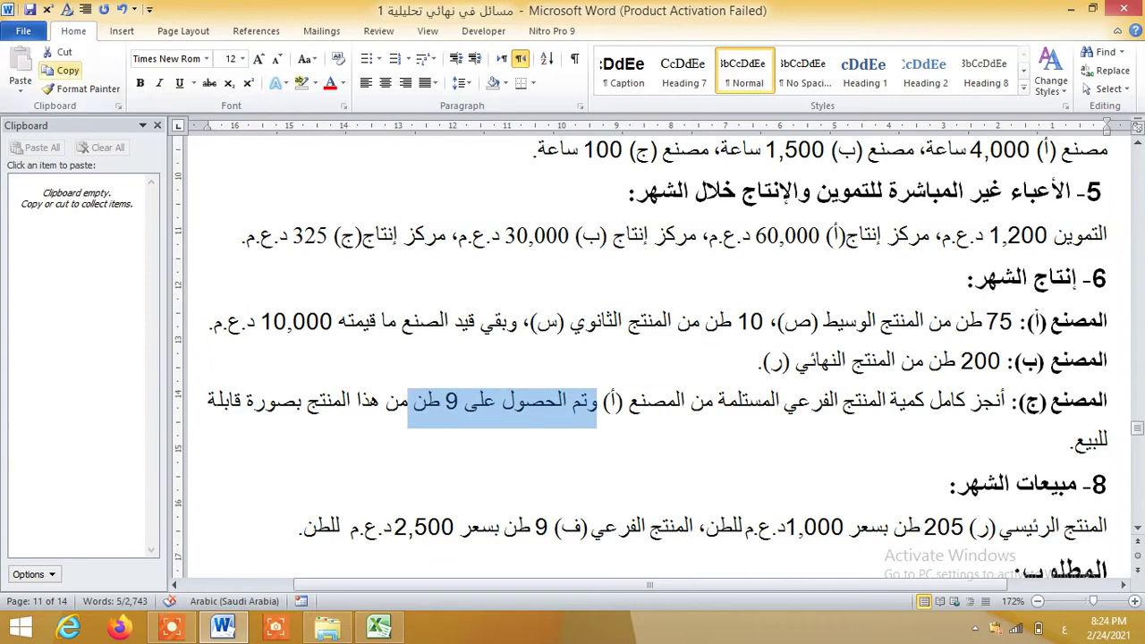
click(59, 70)
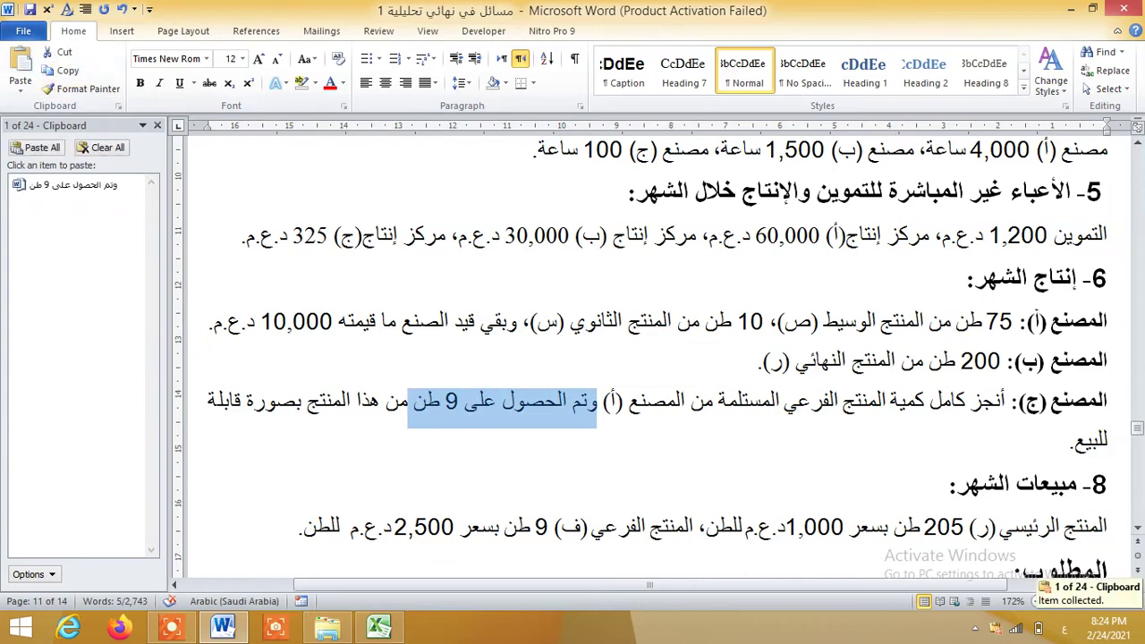
Copy the by-product selling price phrase "سعر بيعه البالغ 2,500 د.ع.م" from the introductory paragraph of the problem
scroll(640, 358, down, 1)
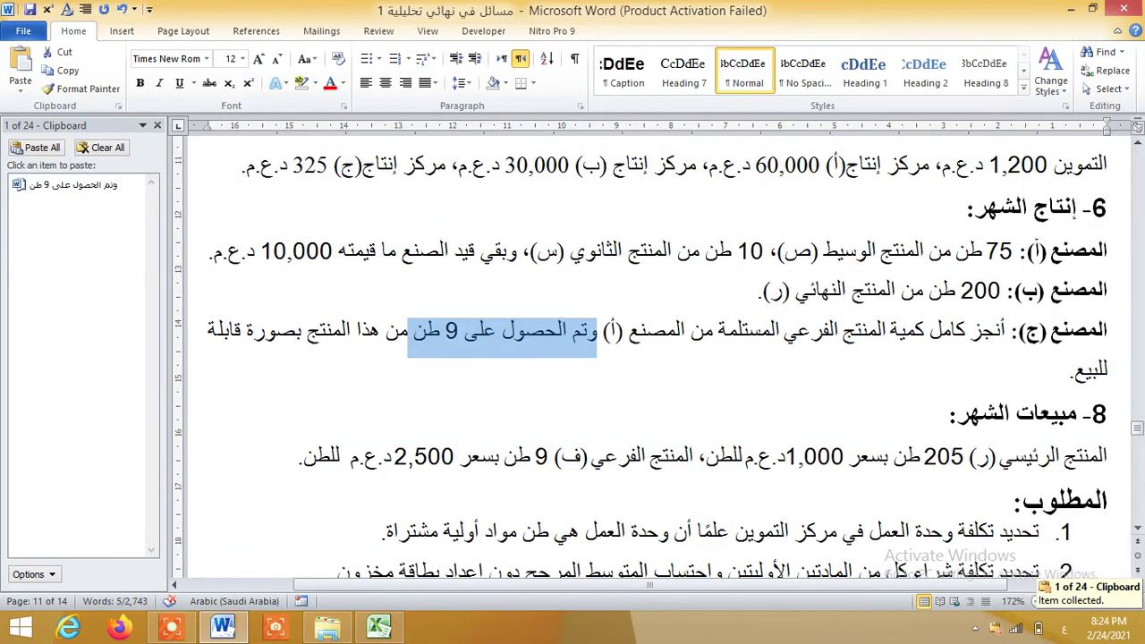
drag(499, 456, 314, 457)
scroll(315, 456, up, 1)
scroll(641, 357, up, 2)
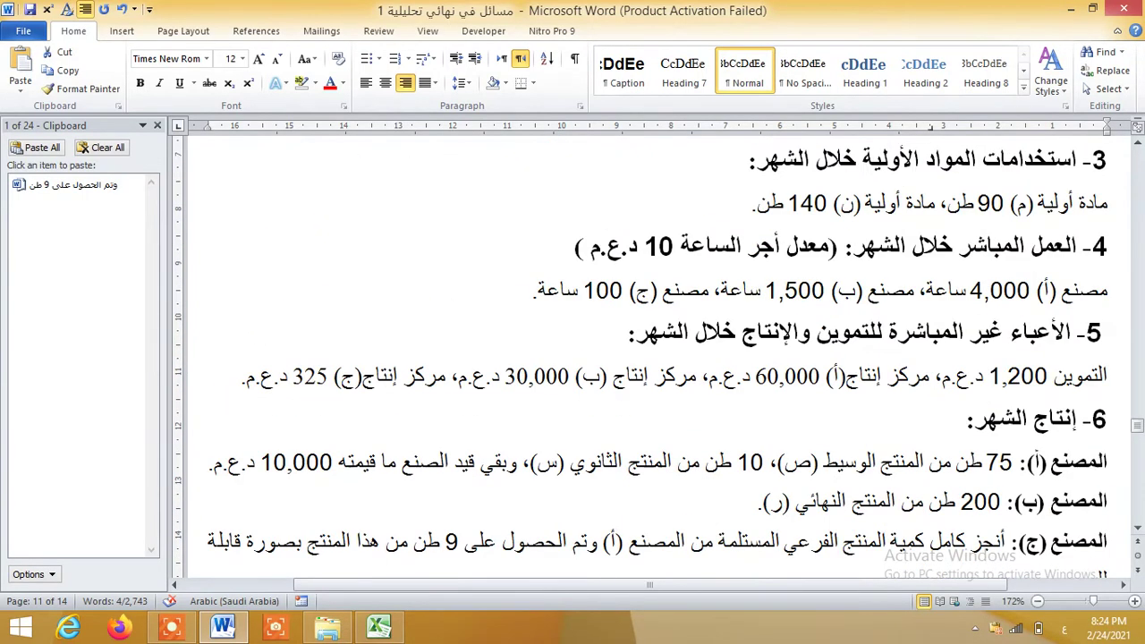
scroll(641, 358, up, 12)
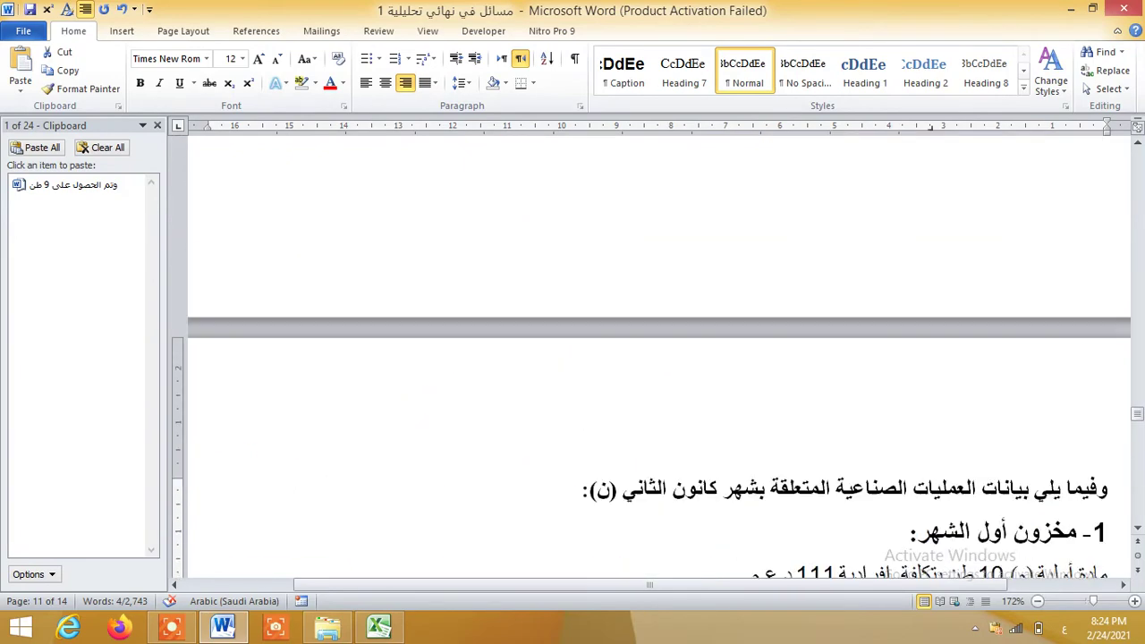
scroll(640, 358, up, 5)
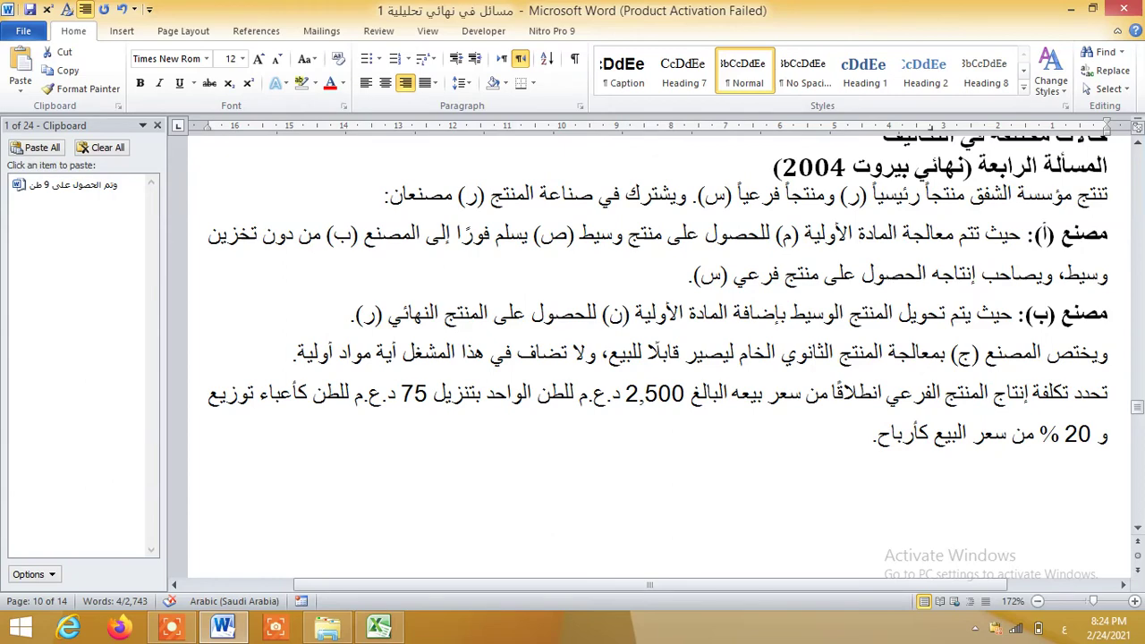
drag(802, 393, 574, 394)
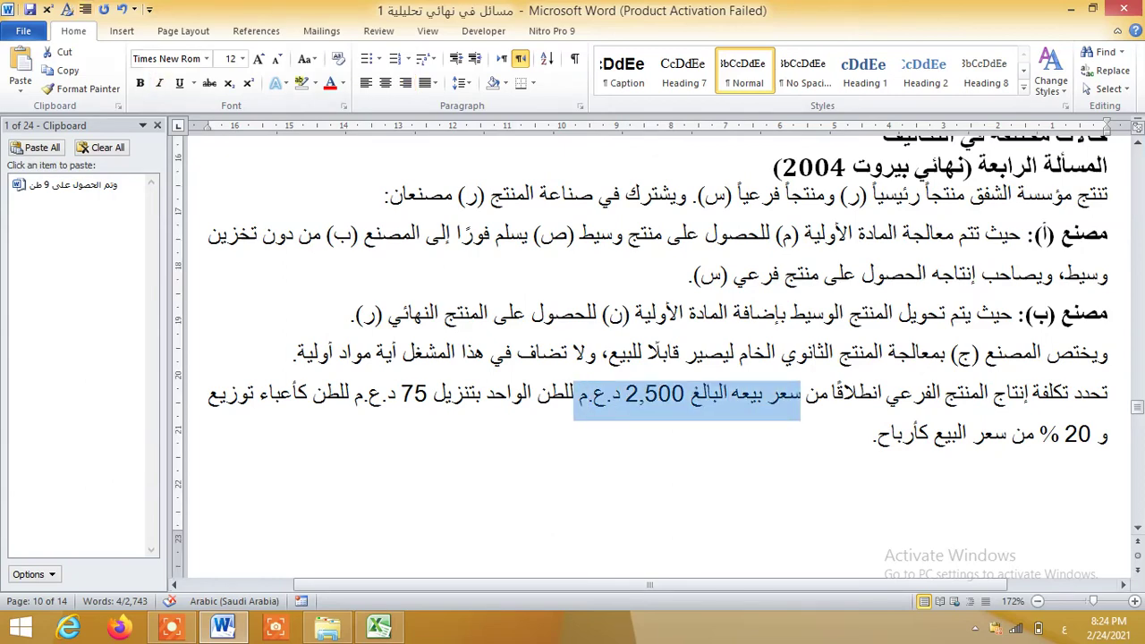
click(63, 70)
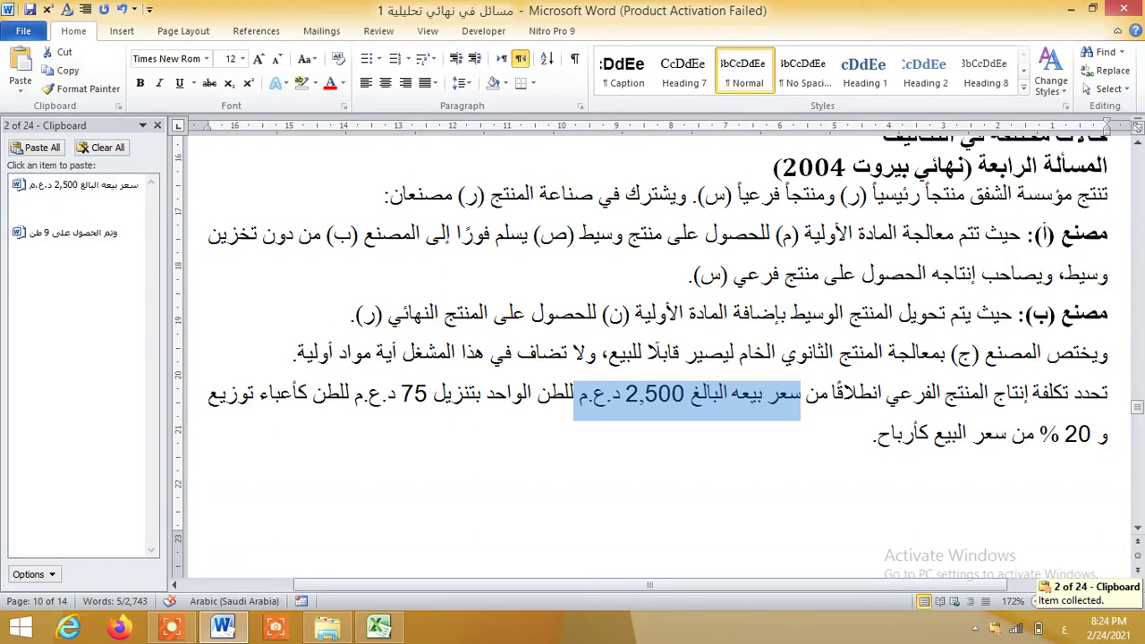
Copy the distribution cost phrase "75 د.ع.م للطن كأعباء توزيع" and the profit phrase "و 20 % من سعر البيع كأرباح" separately
drag(433, 394, 209, 393)
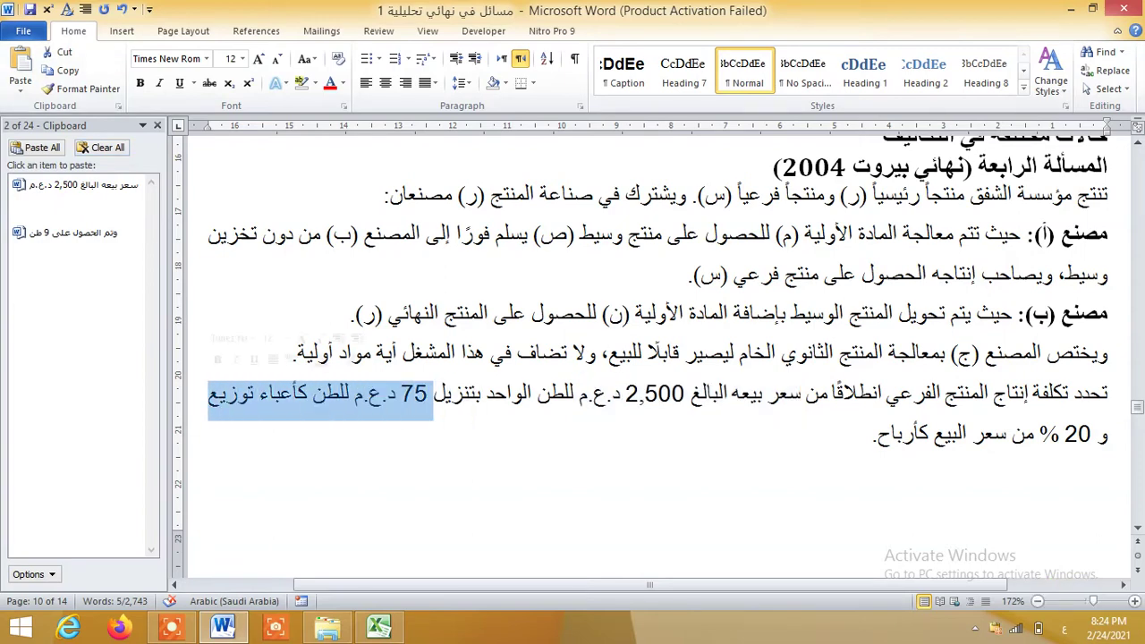
click(62, 70)
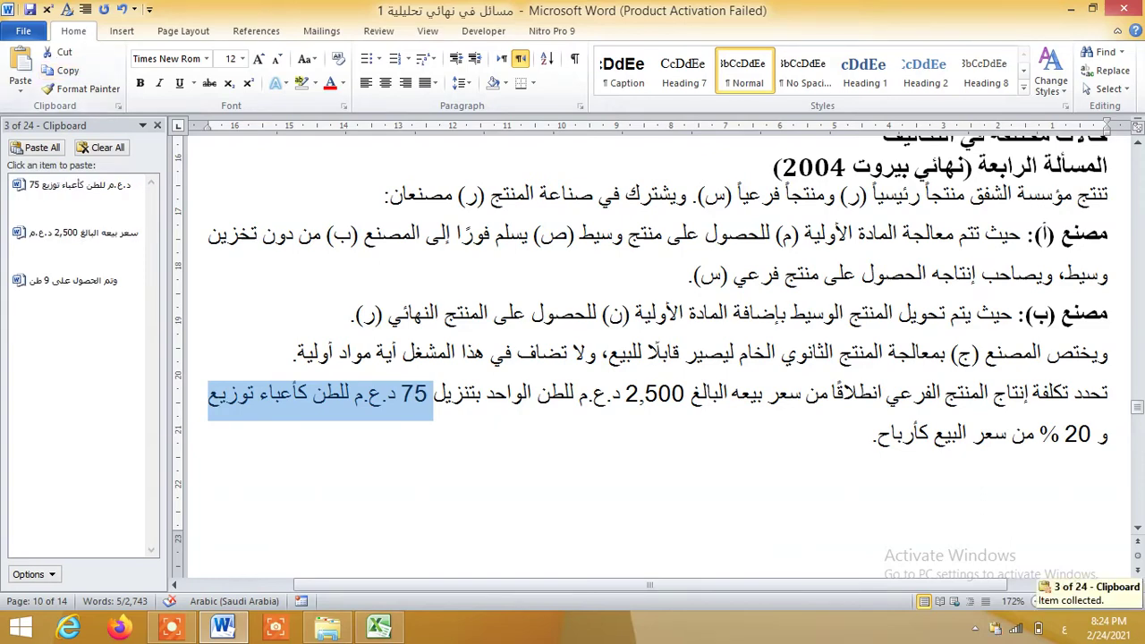
drag(873, 437, 1108, 436)
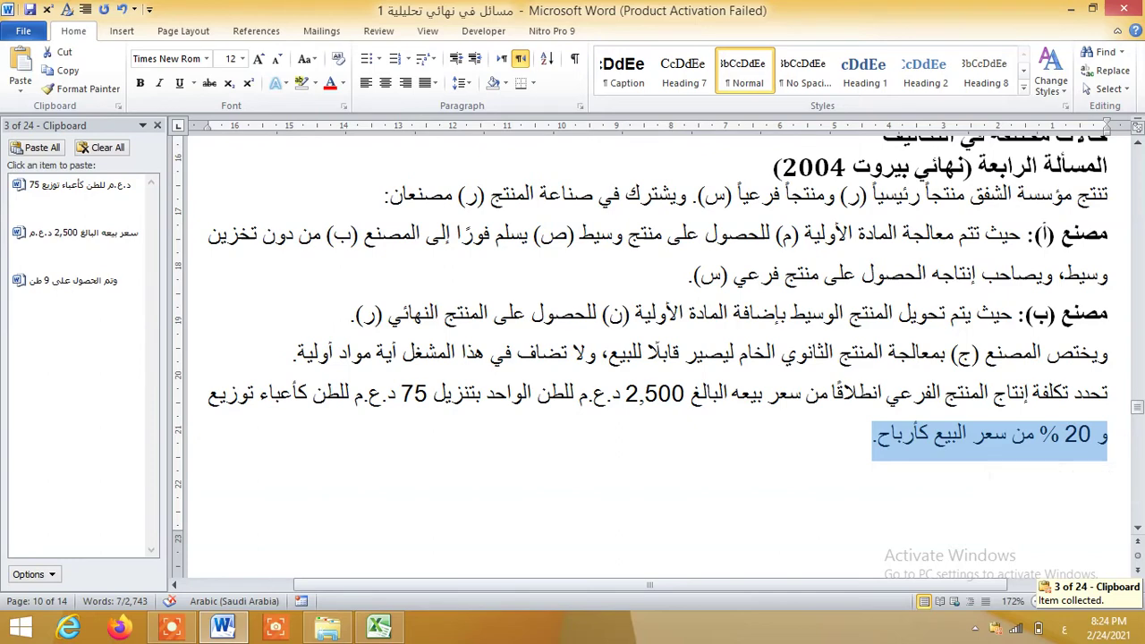
click(64, 71)
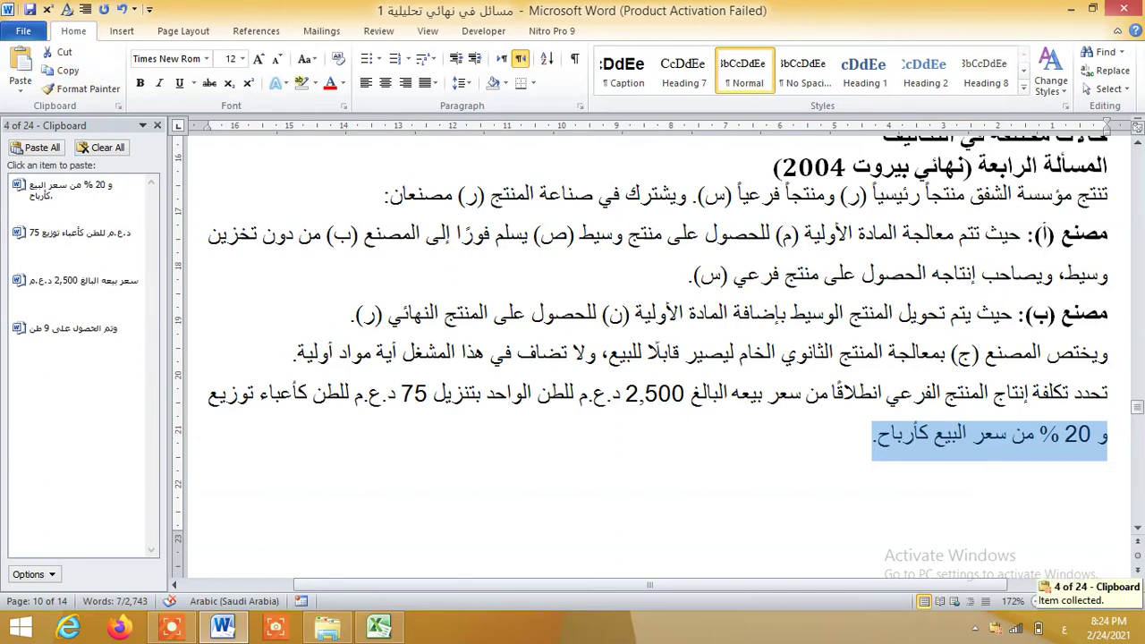
Copy the factory (ج) direct labour phrase "مصنع (ج) 100 ساعة" from section 4 of the problem
scroll(659, 358, down, 5)
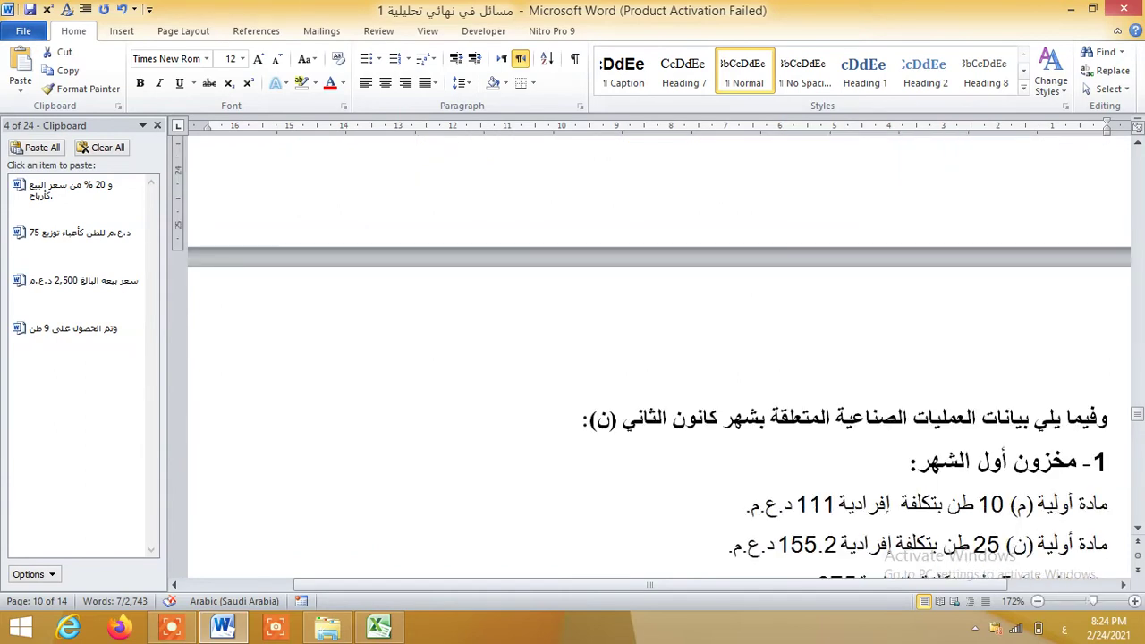
scroll(659, 358, up, 2)
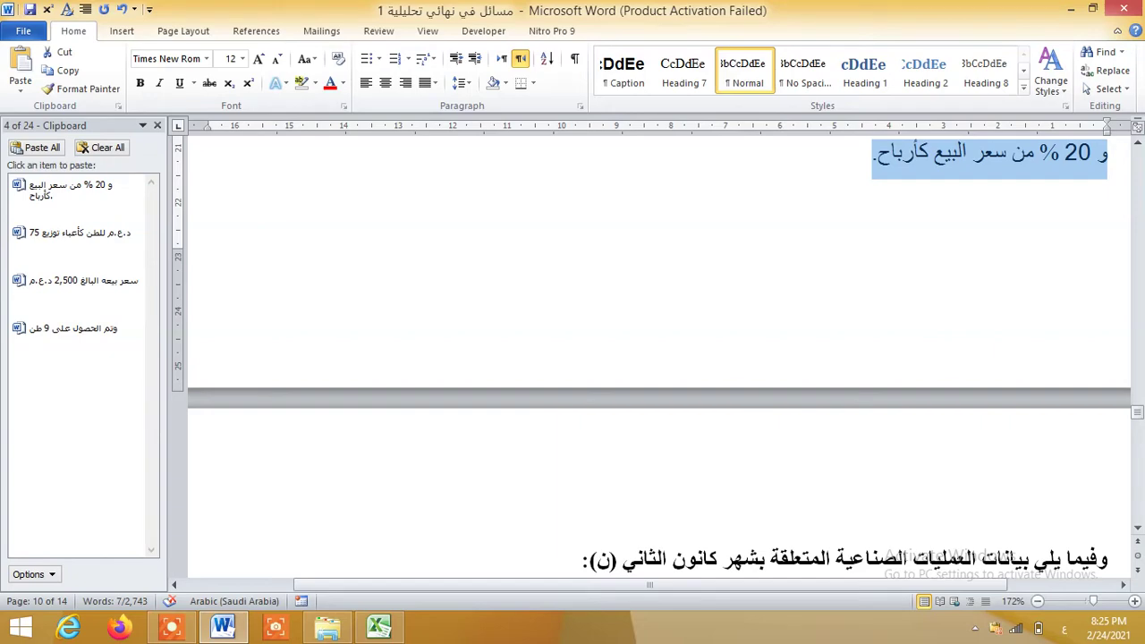
scroll(659, 357, down, 10)
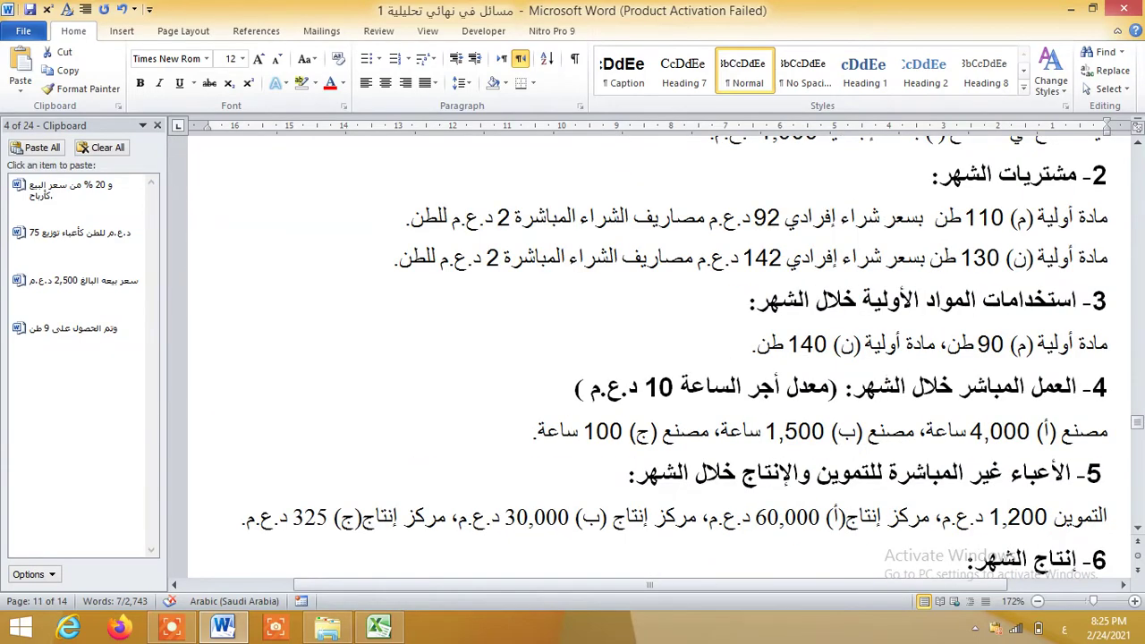
scroll(659, 358, down, 5)
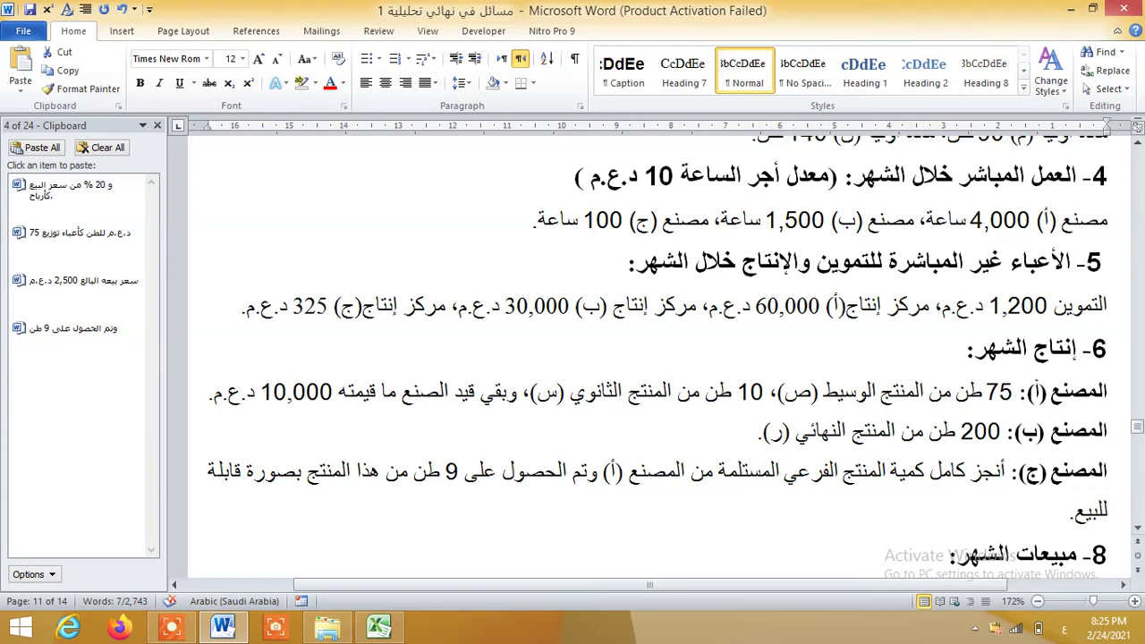
drag(533, 221, 708, 223)
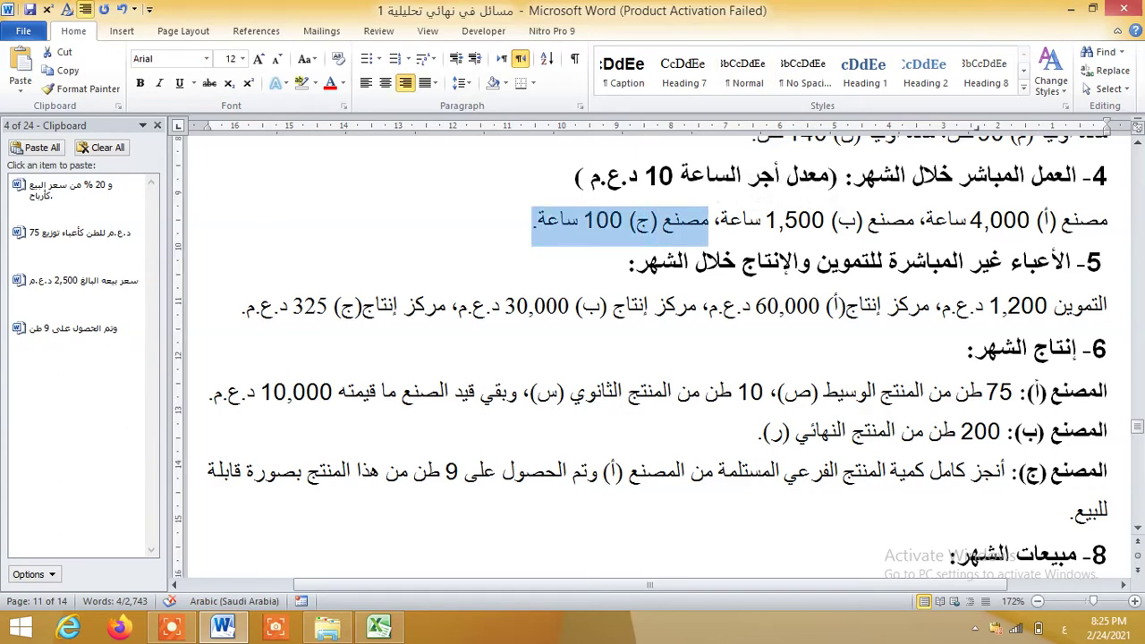
click(60, 70)
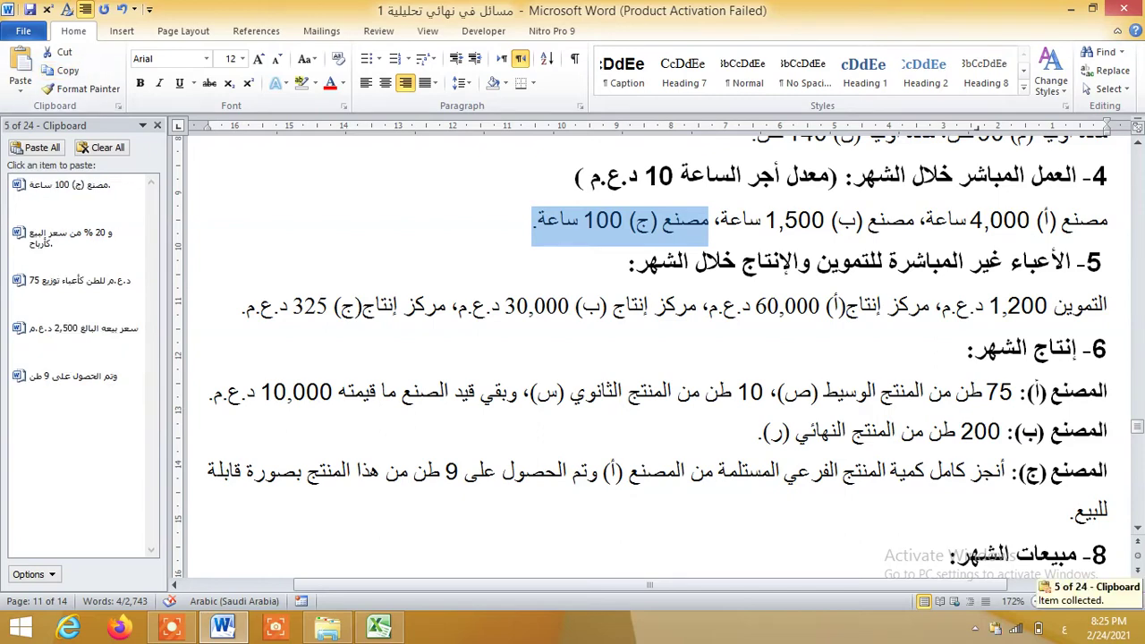
Copy the hourly wage rate "معدل أجر الساعة 10 د.ع.م" and the overhead phrase "مركز إنتاج(ج) 325 د.ع.م" separately
drag(575, 176, 828, 177)
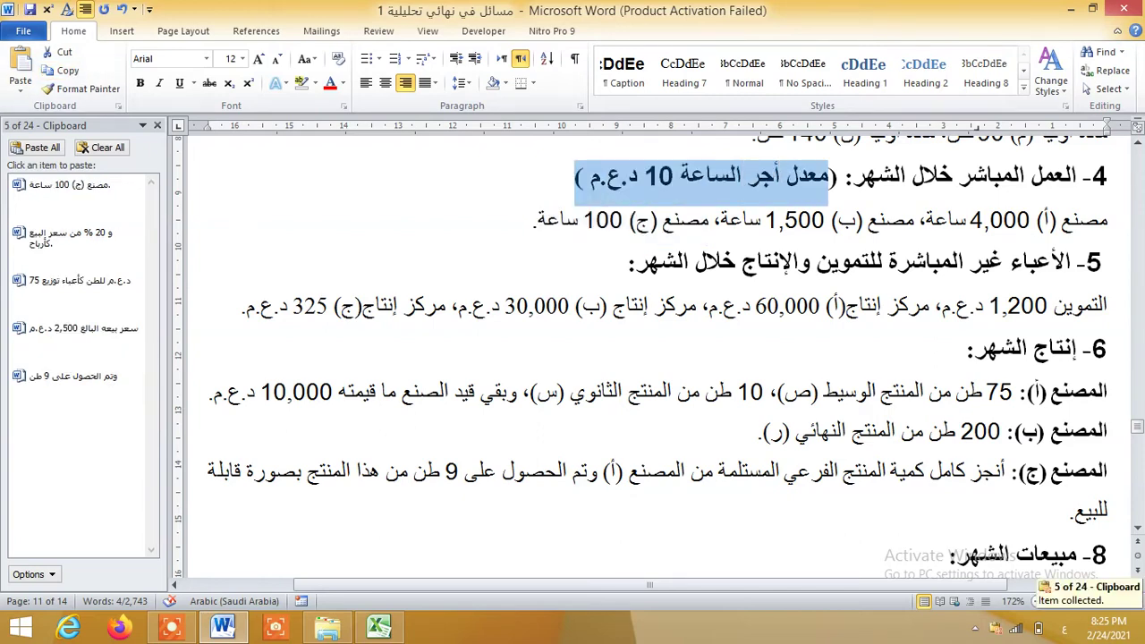
click(61, 70)
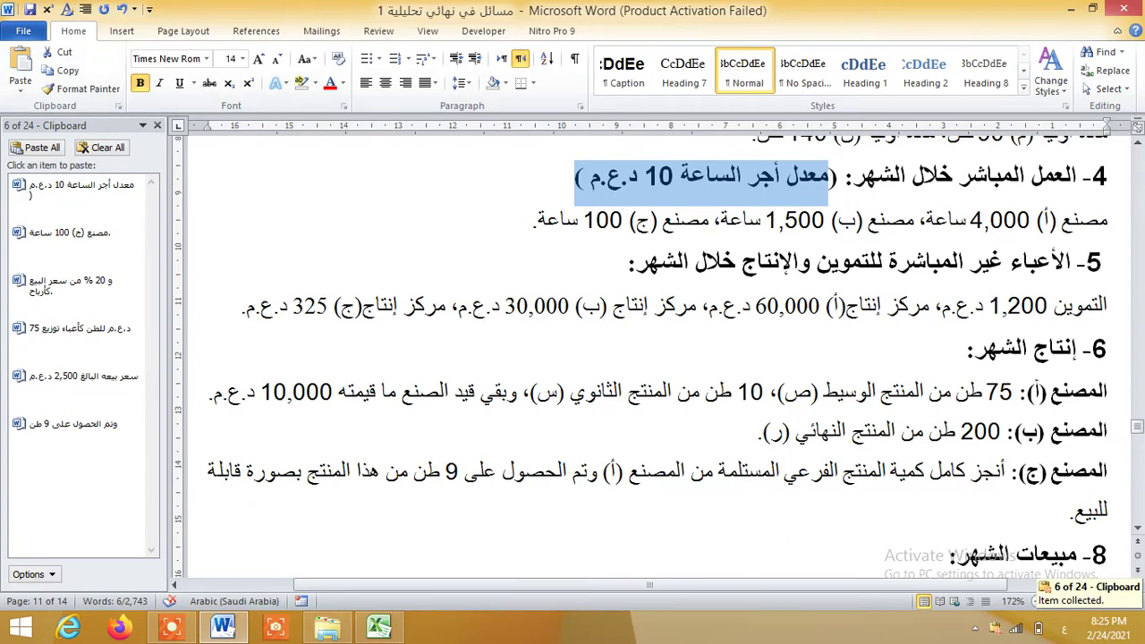
drag(447, 306, 240, 306)
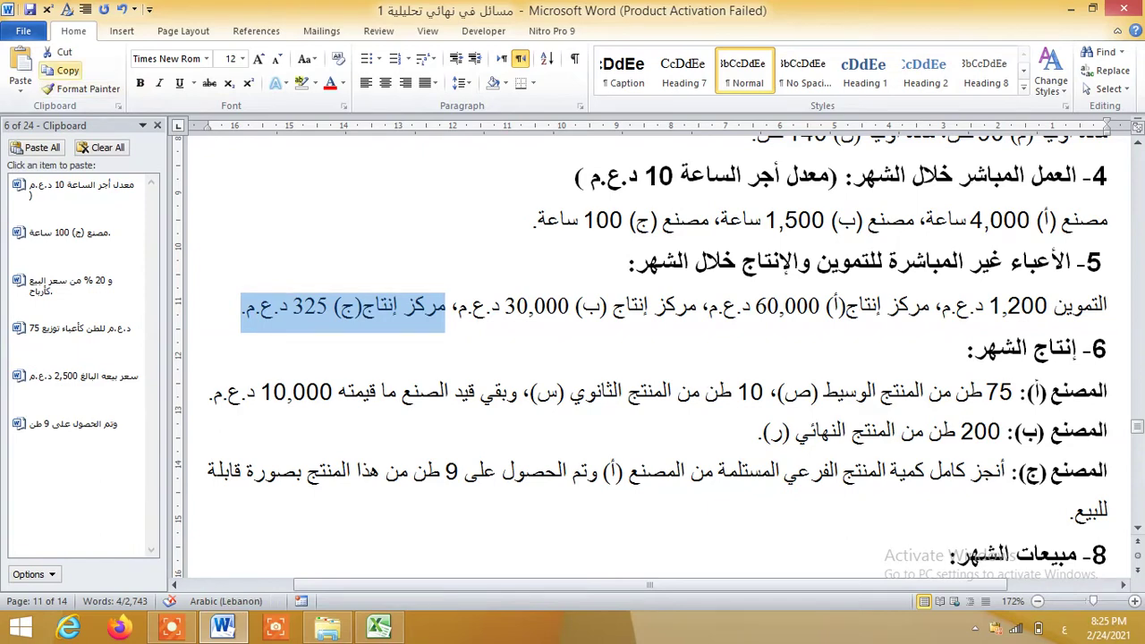
click(62, 71)
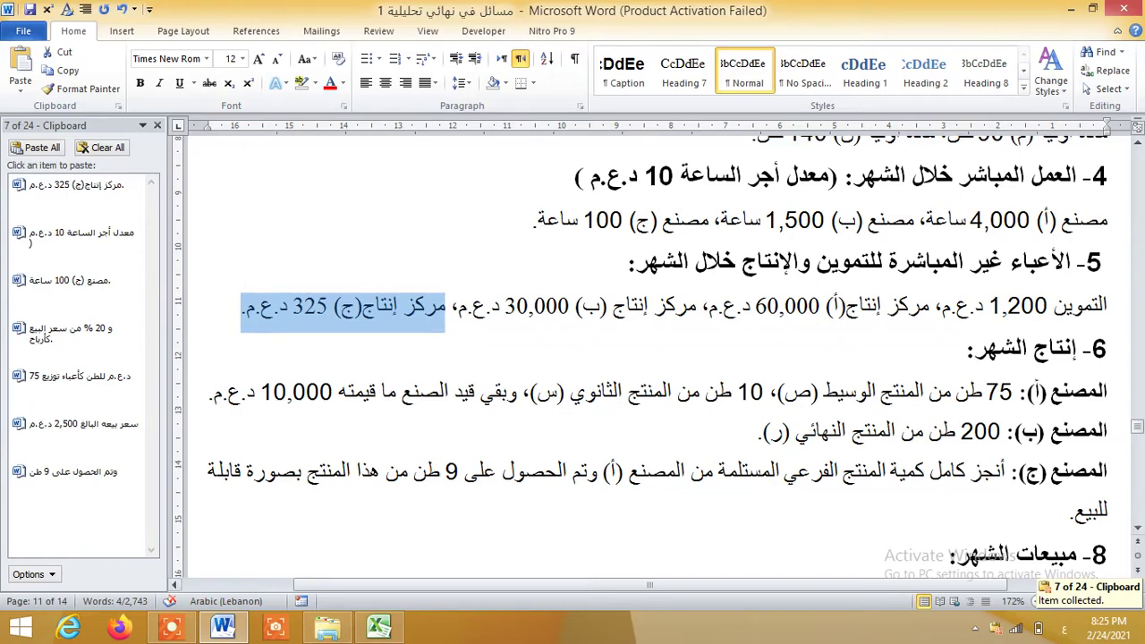
Switch to the Excel workbook and enter quantity 9 in D32 and unit price 2,500 in E32 for the by-product selling price
click(379, 626)
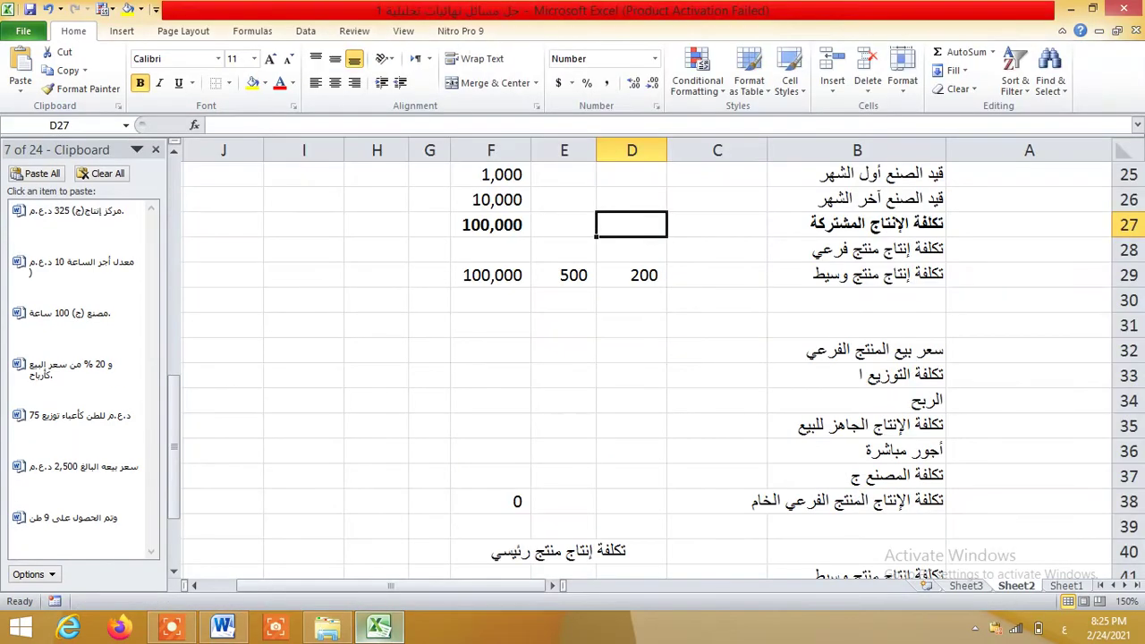
click(631, 349)
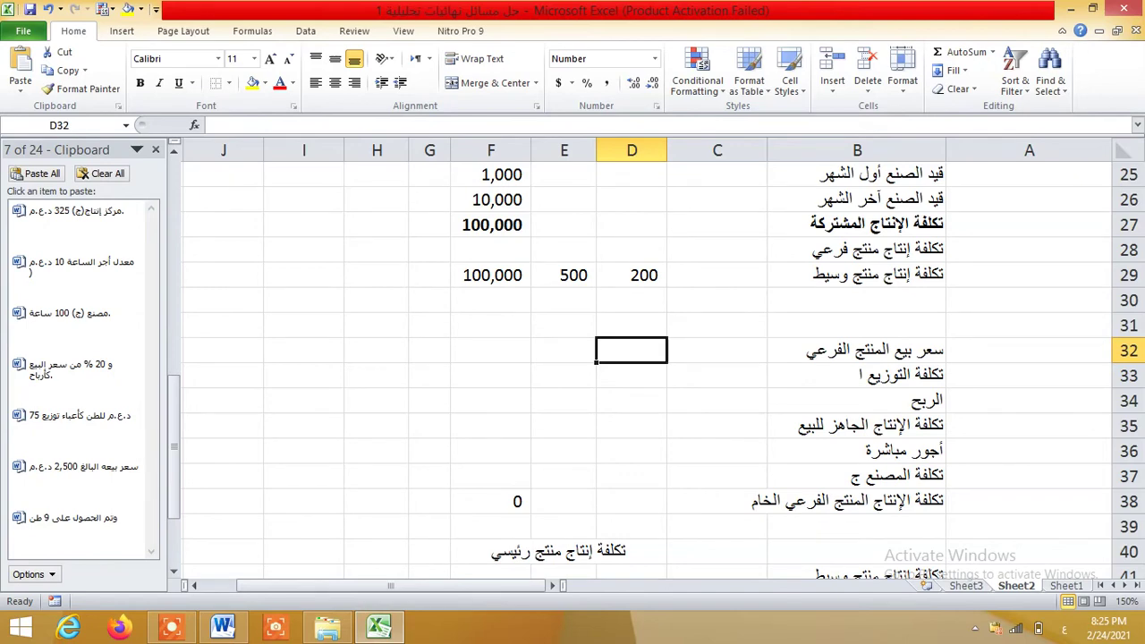
text(9)
key(Tab)
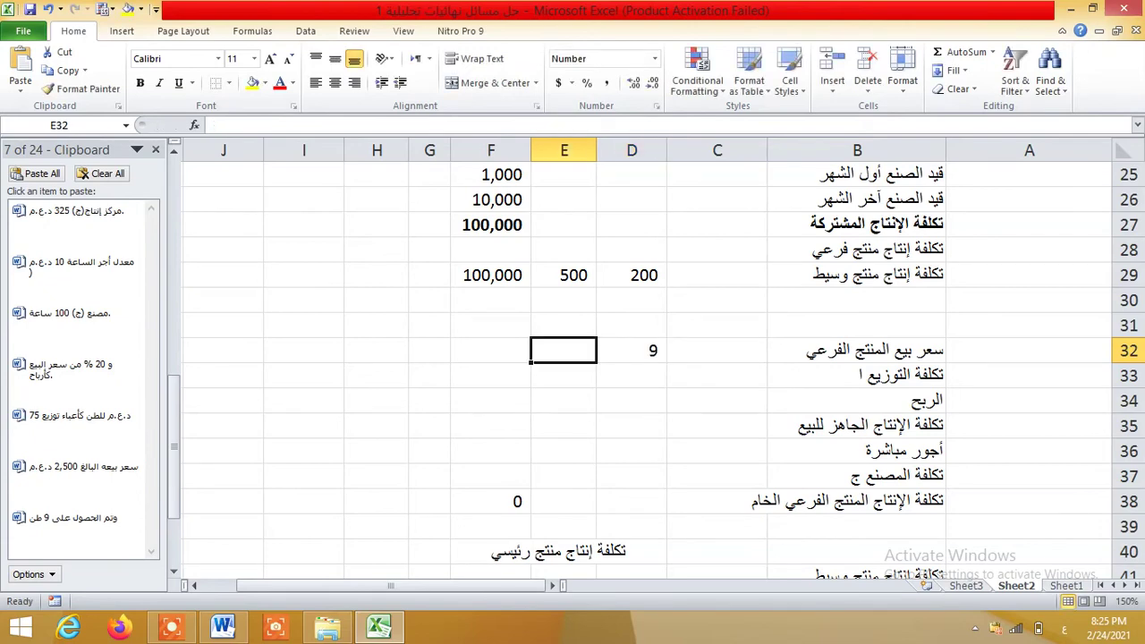
text(2)
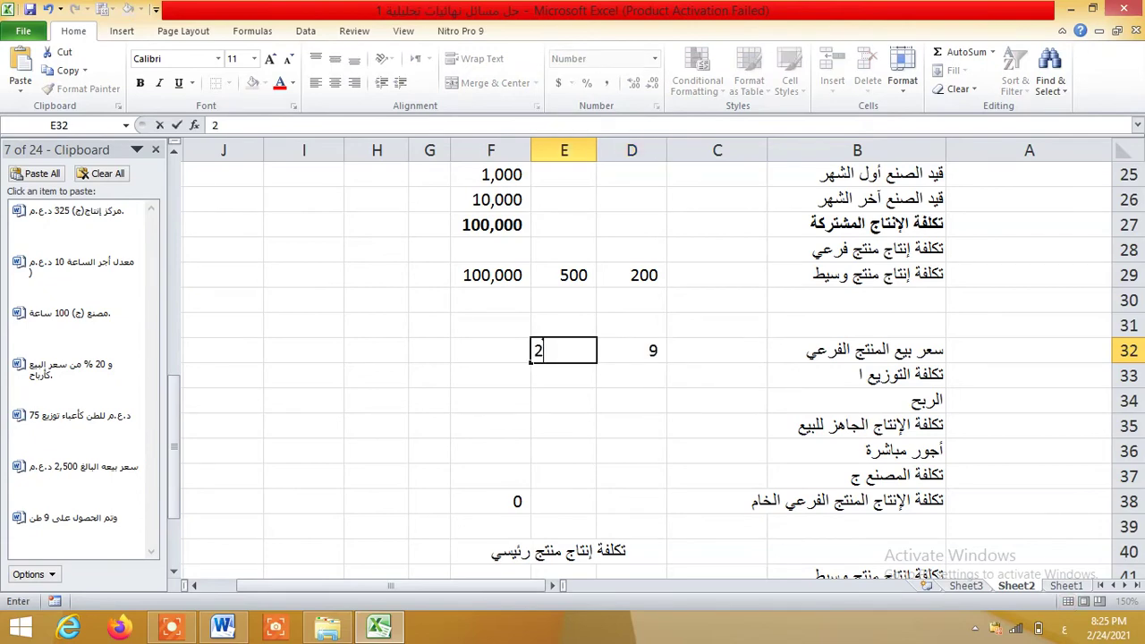
text(,5000)
key(Tab)
Calculate the by-product's total selling price in F32 with =D32*E32
text(=)
key(Left)
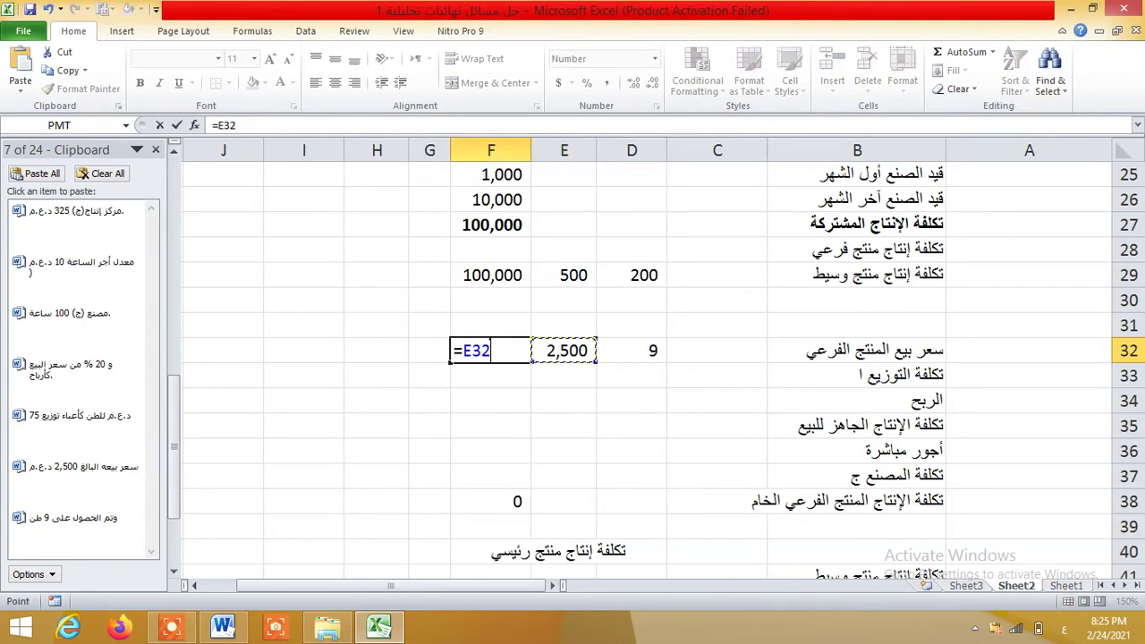
key(Left)
text(*)
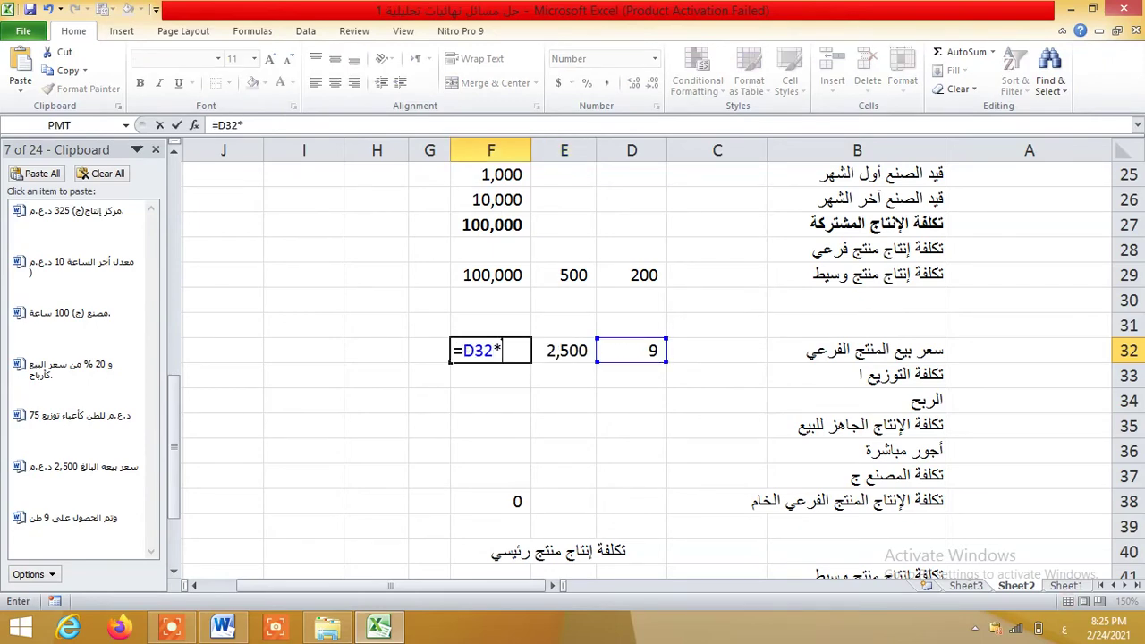
key(Left)
key(Return)
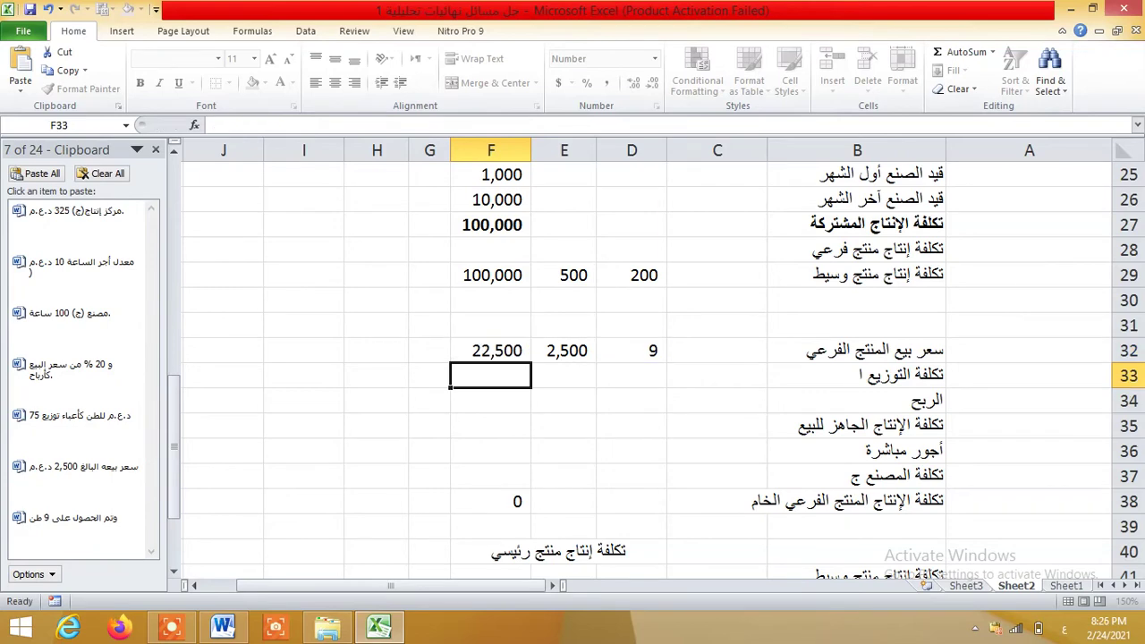
Enter quantity 9 in D33 and unit cost 75 in E33 for the distribution cost
click(564, 375)
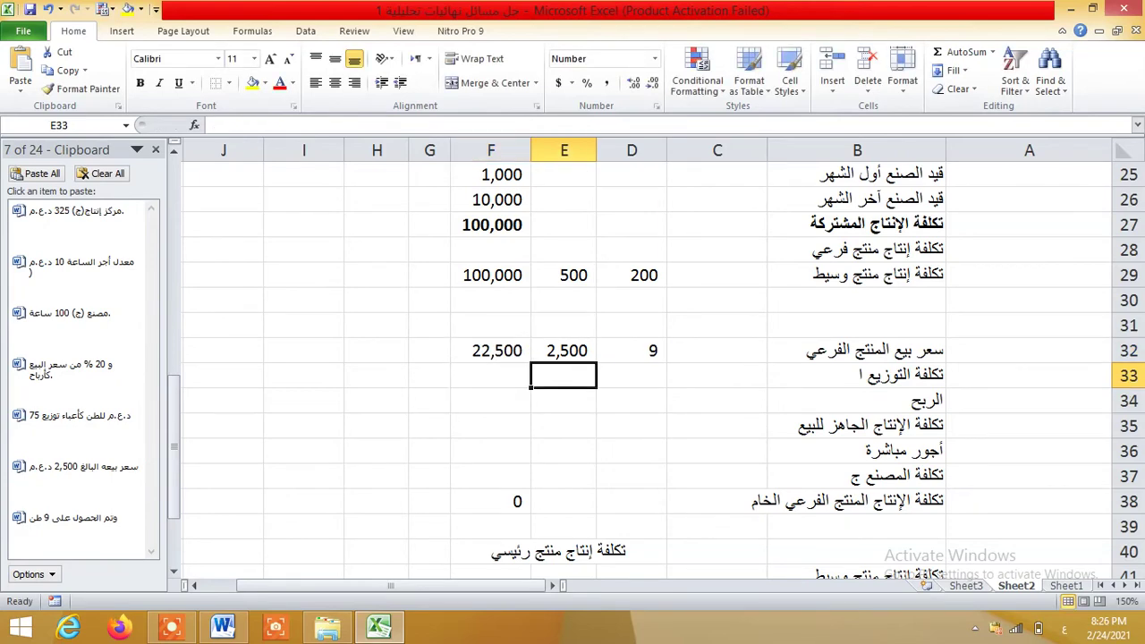
key(Right)
text(9)
key(Left)
text(75)
key(Left)
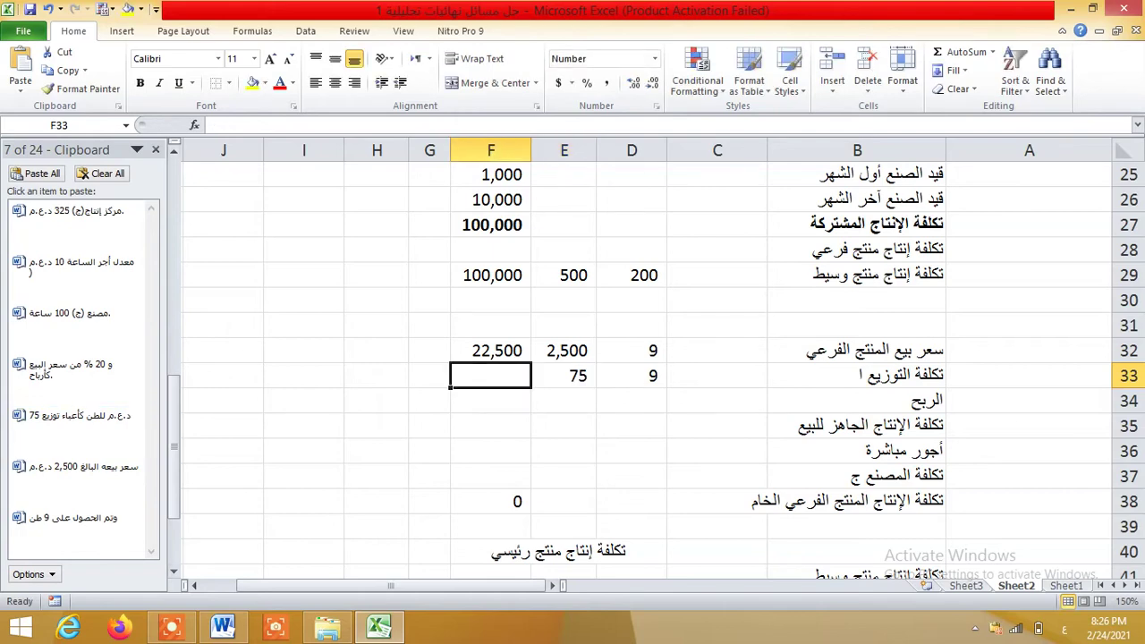
Calculate the total distribution cost in F33 with =D33*E33
text(=)
key(Left)
text(0)
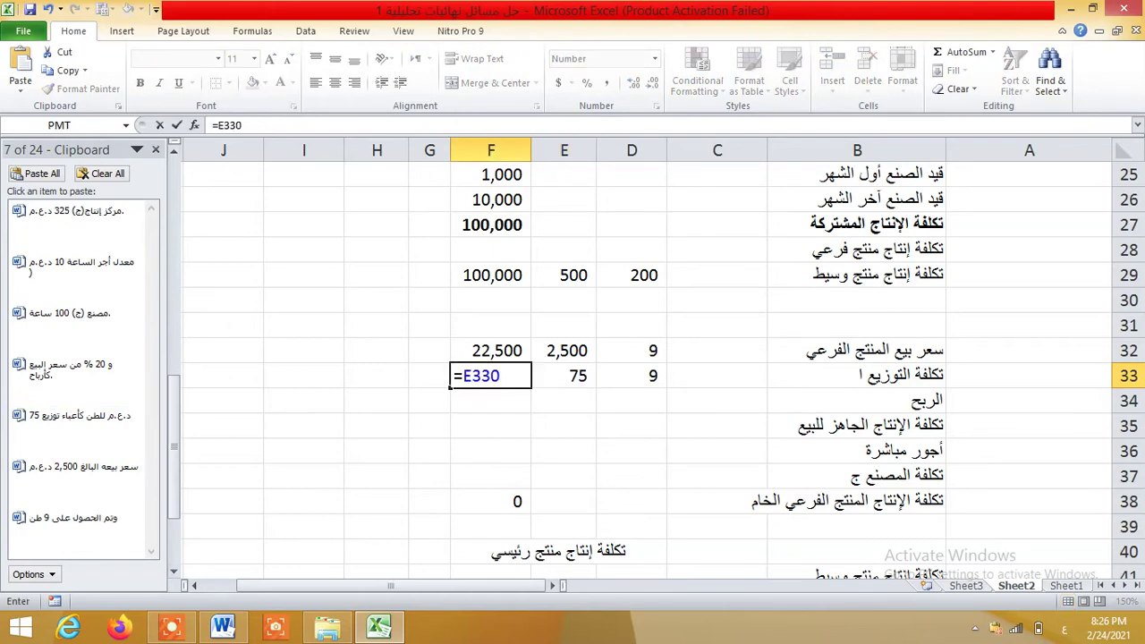
key(BackSpace)
key(BackSpace)
key(BackSpace)
key(BackSpace)
key(Left)
key(Left)
text(*)
key(Left)
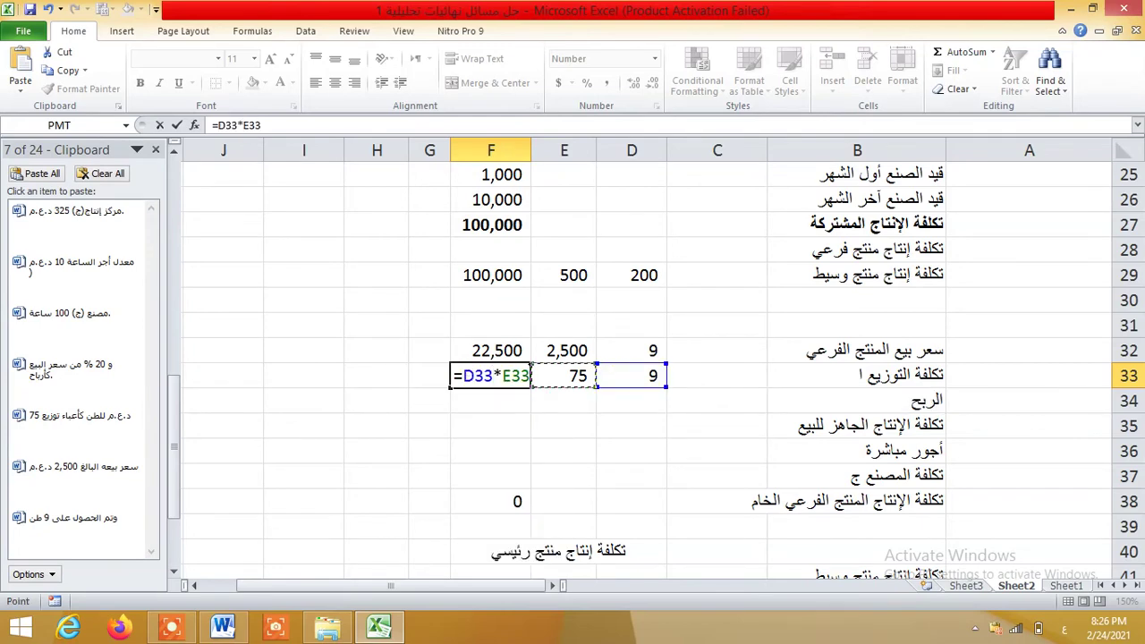
key(Return)
Link the profit row's base in D34 to the total selling price with =F32
key(Left)
key(Left)
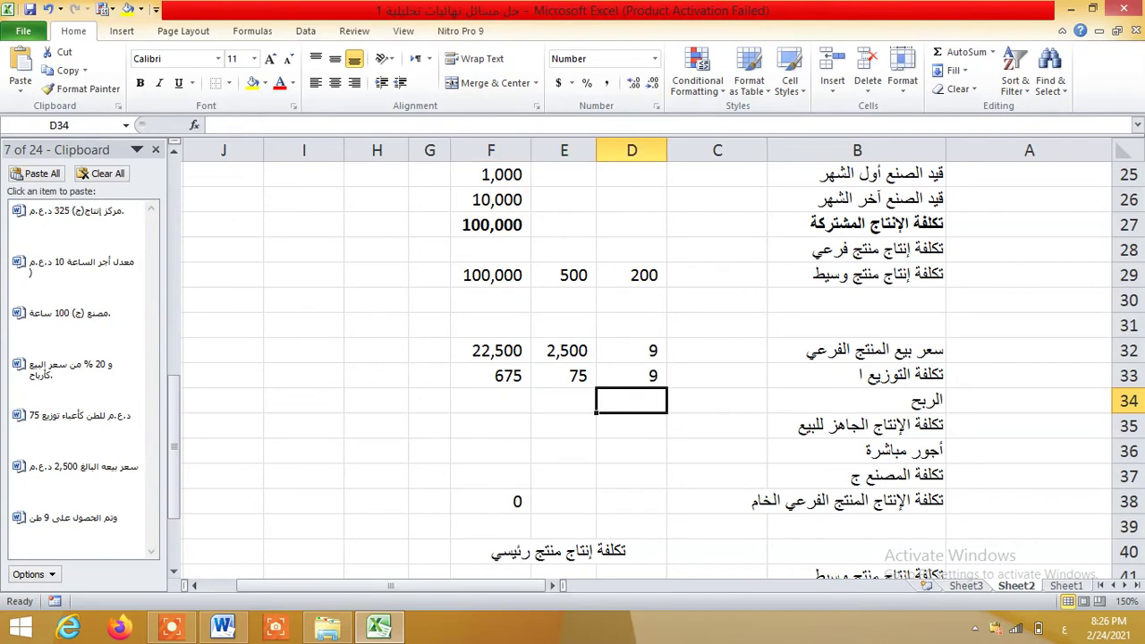
text(=)
key(Up)
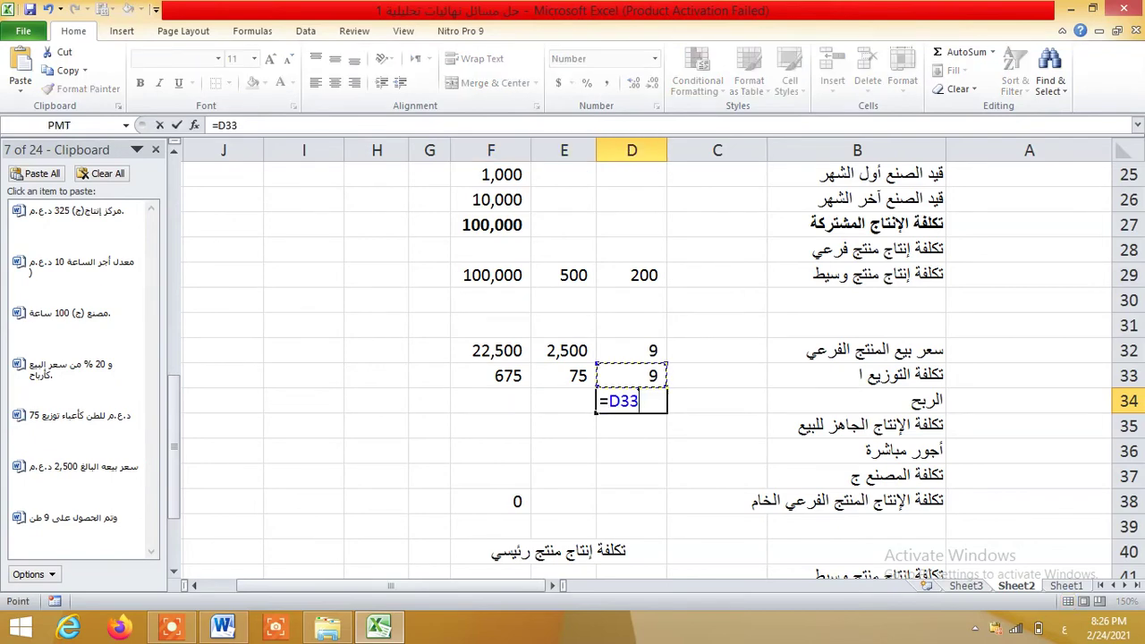
key(Up)
key(Left)
key(Left)
key(Return)
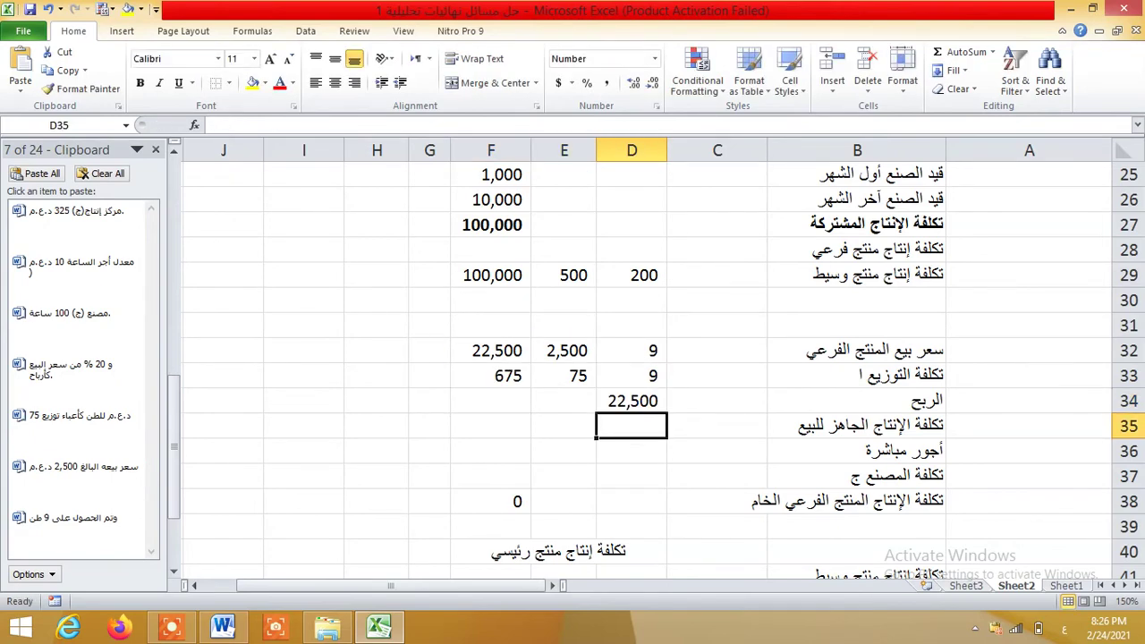
key(Up)
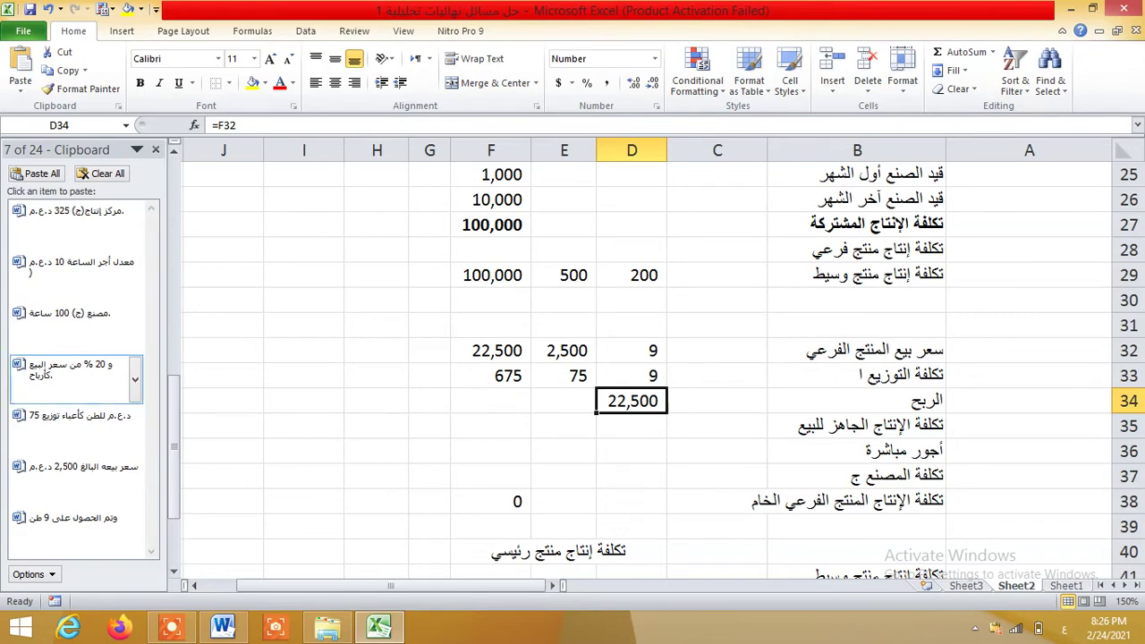
Enter the profit rate 0.2 in E34 and calculate the profit in F34 with =D34*E34
click(564, 401)
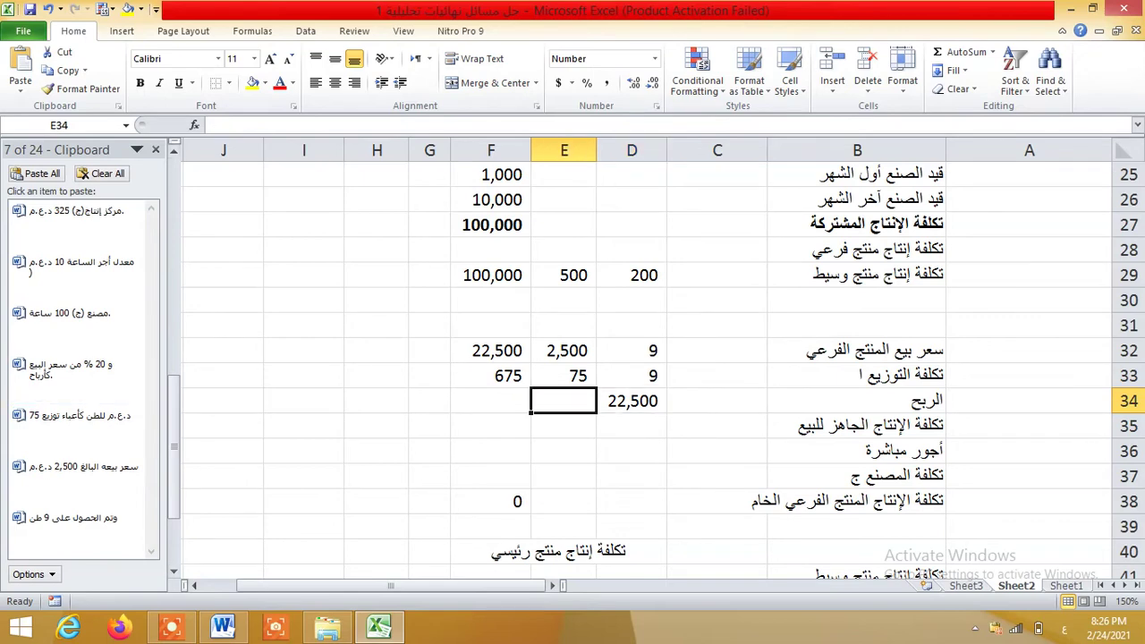
text(0.2)
key(Tab)
text(=)
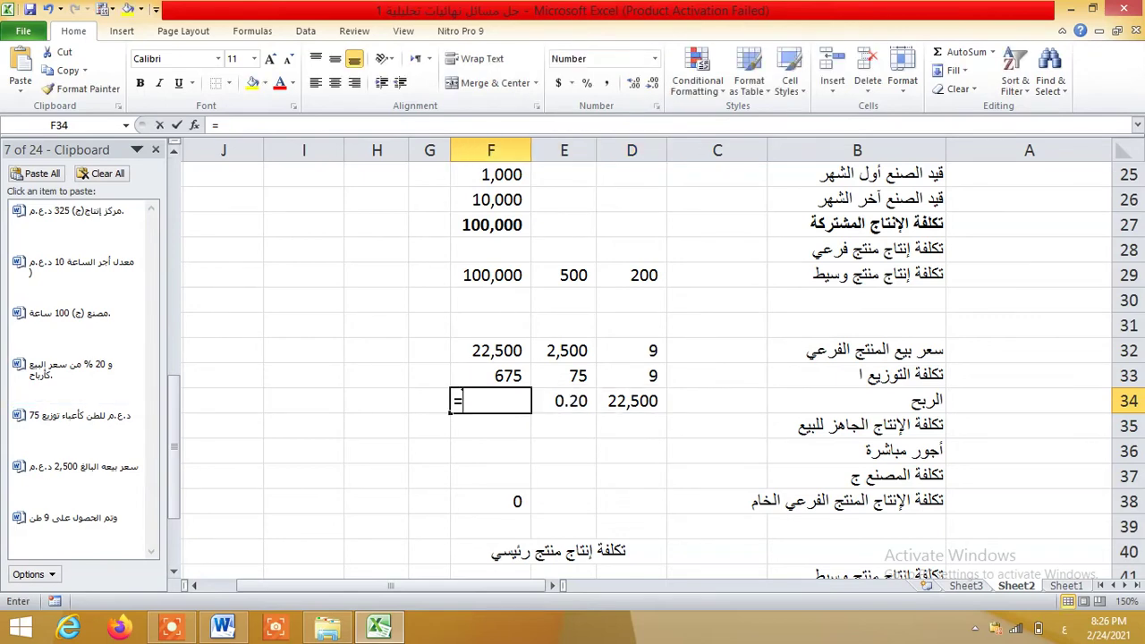
key(Left)
key(Left)
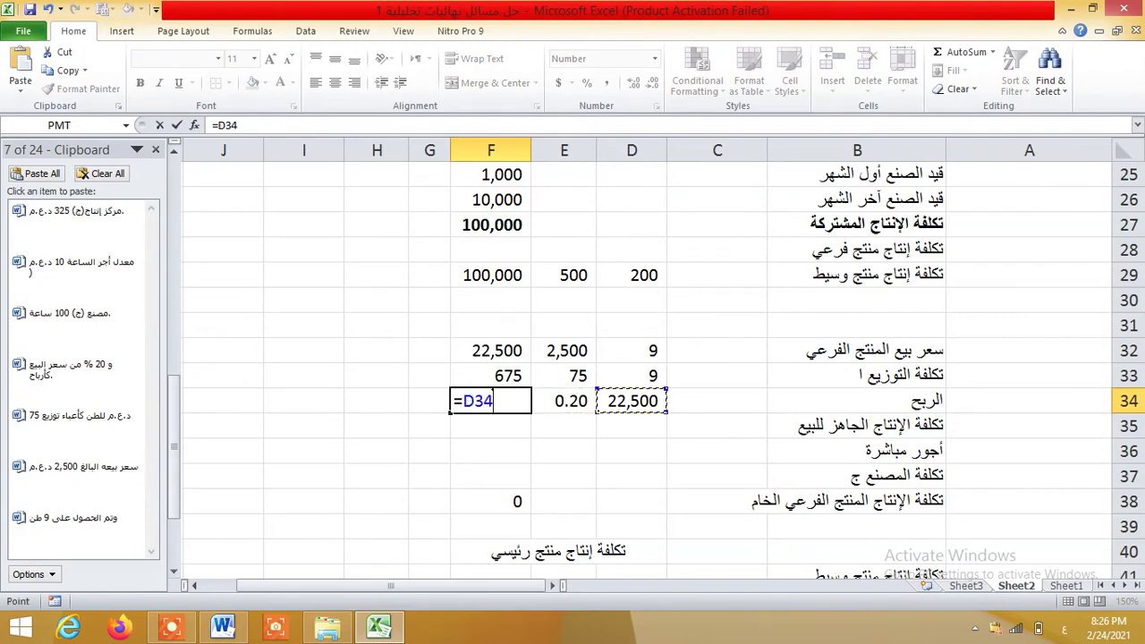
text(*0)
key(BackSpace)
key(Left)
key(Return)
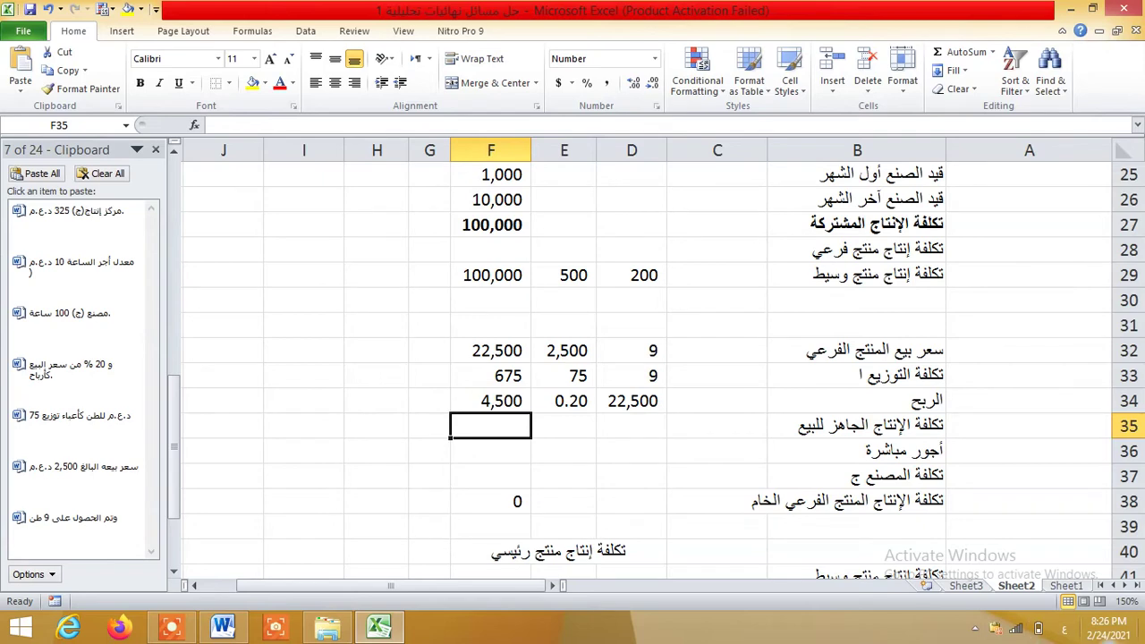
Calculate the ready-for-sale production cost in F35 with =F32-F33-F34
text(=)
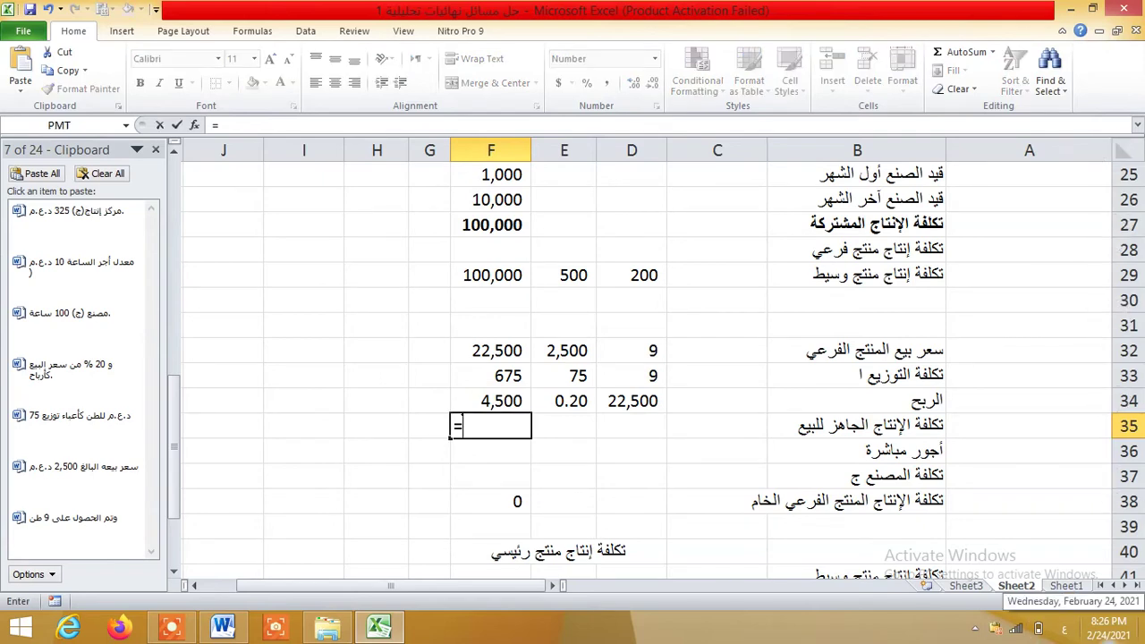
key(Up)
key(Up)
key(Up)
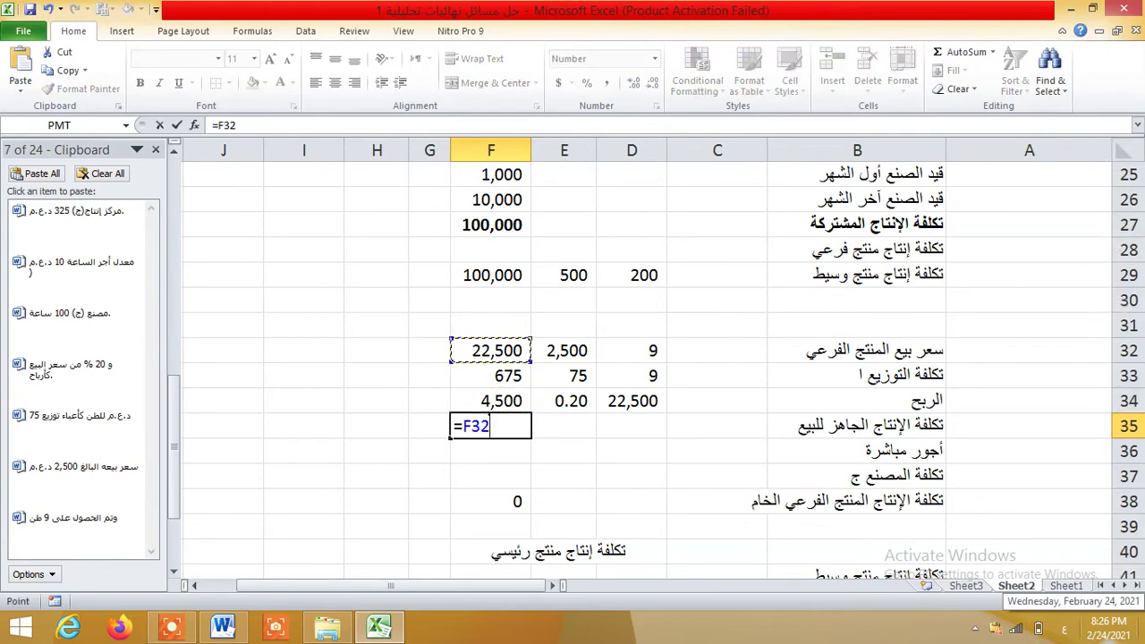
text(-)
key(Up)
key(Up)
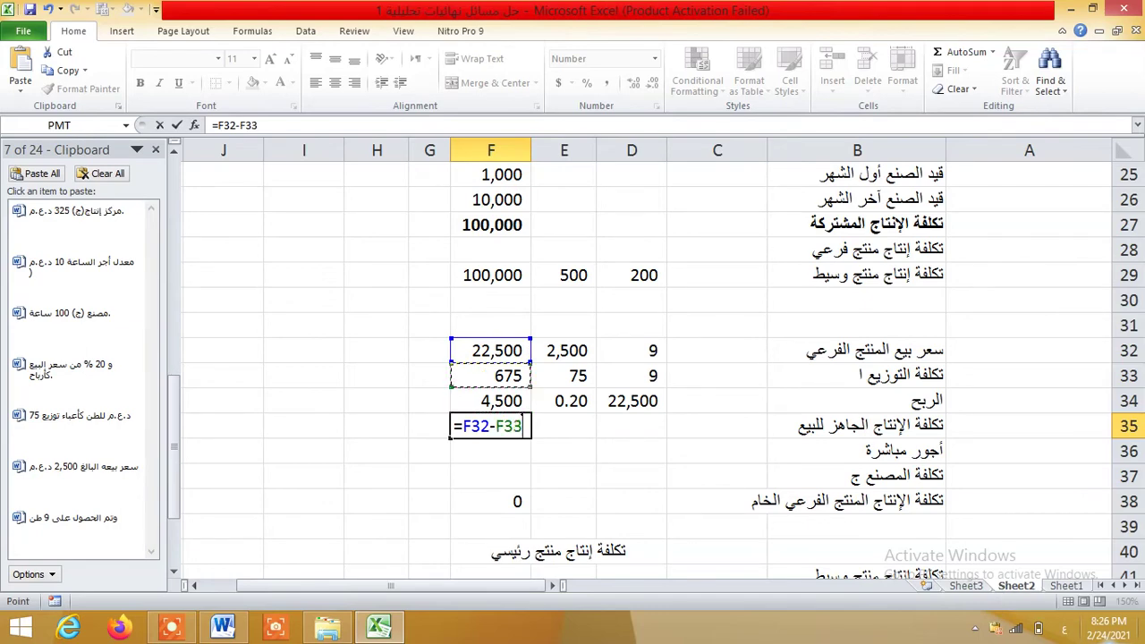
text(-)
key(Up)
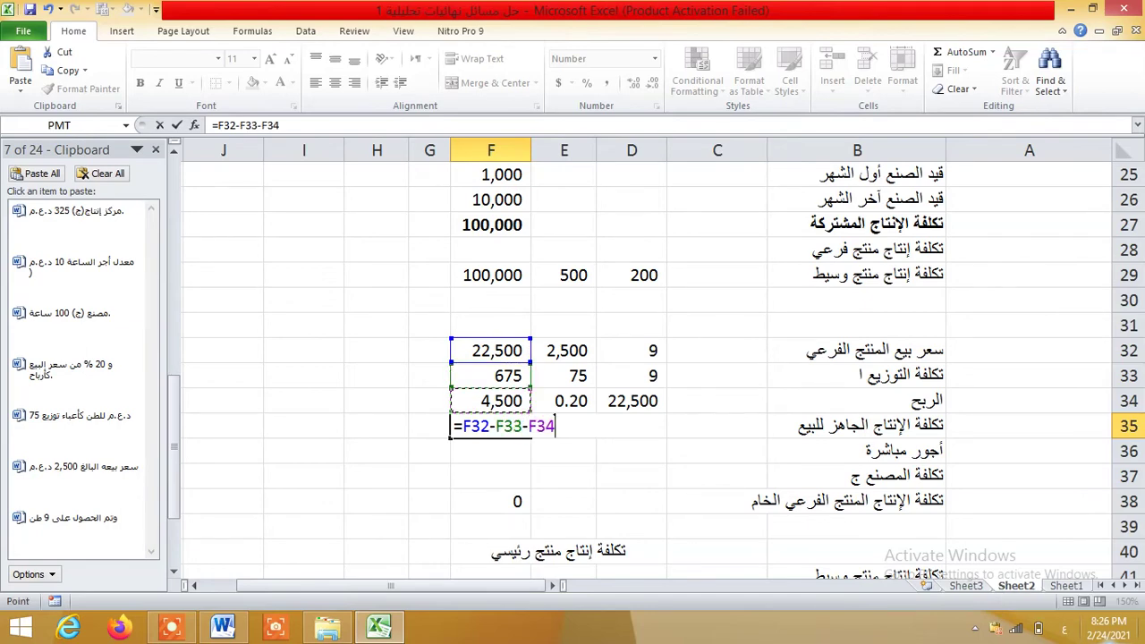
key(Return)
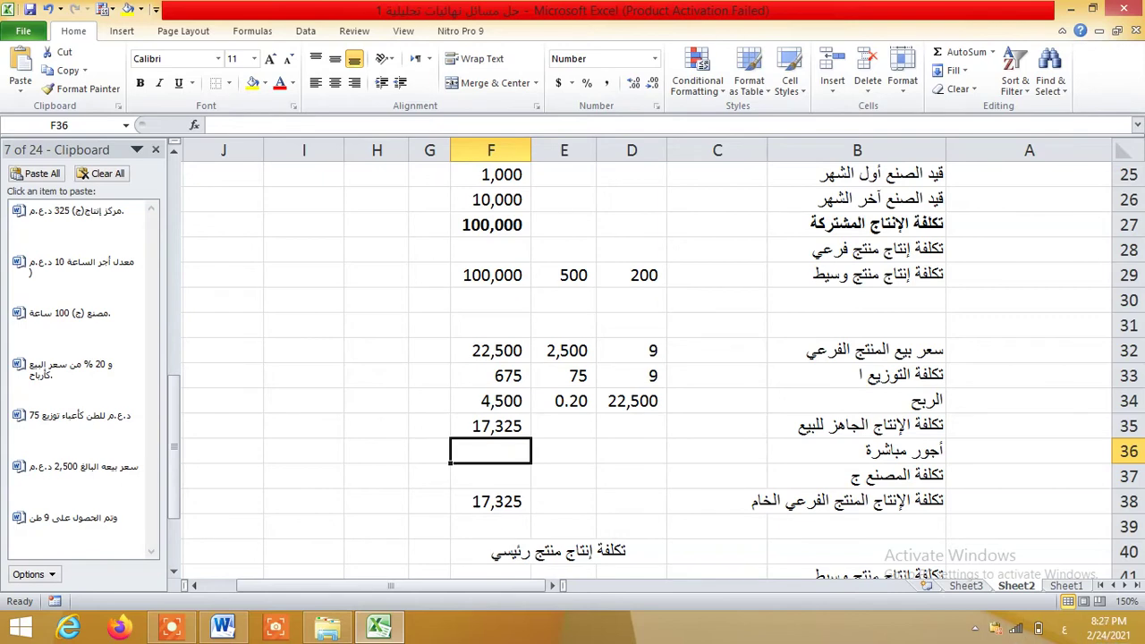
Enter 100 hours in D36 and an hourly rate of 10 in E36 for direct wages
click(631, 451)
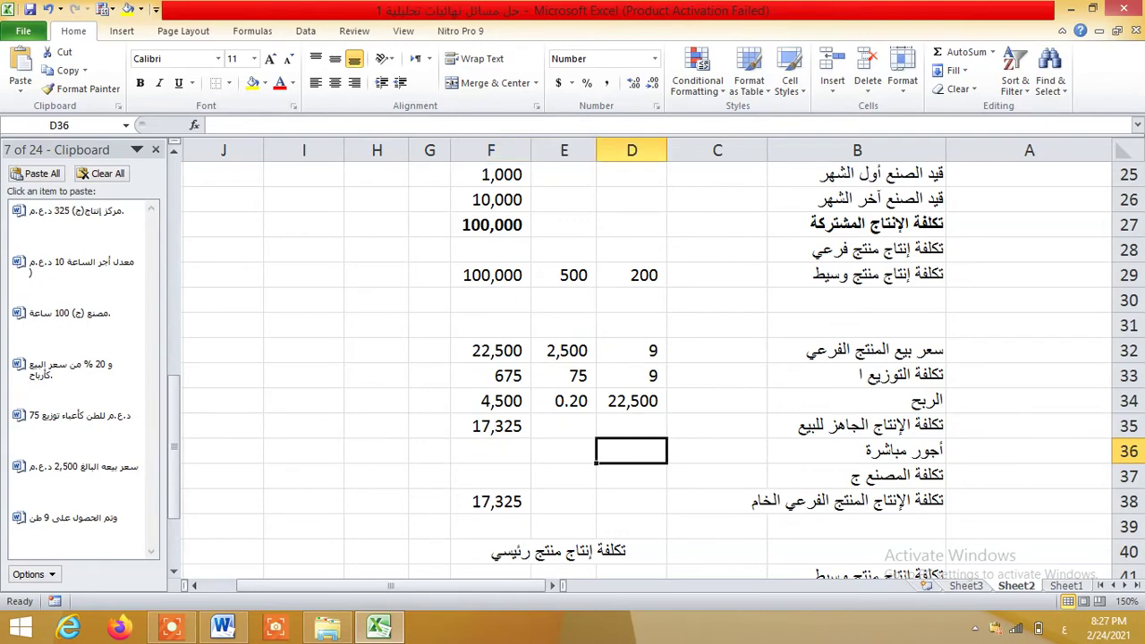
text(11)
key(BackSpace)
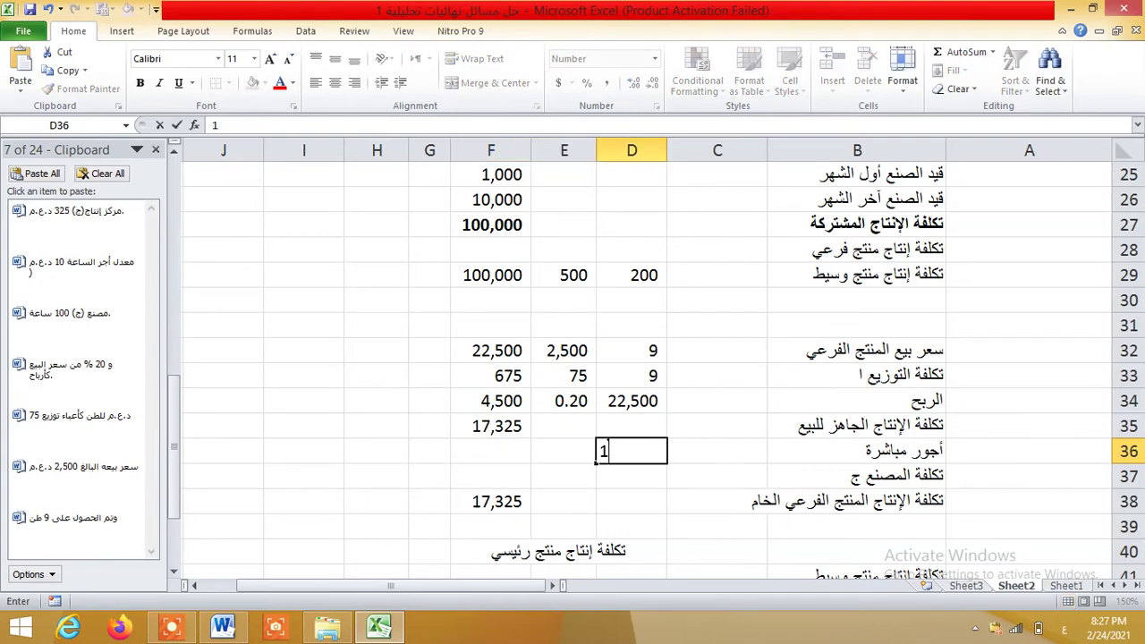
text(00)
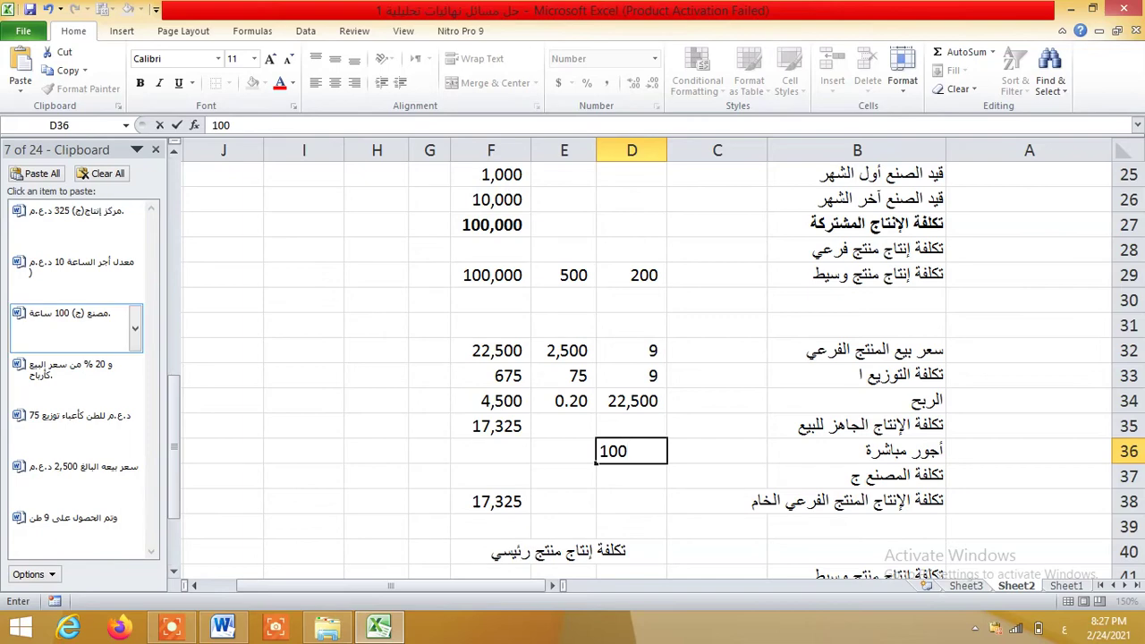
click(564, 451)
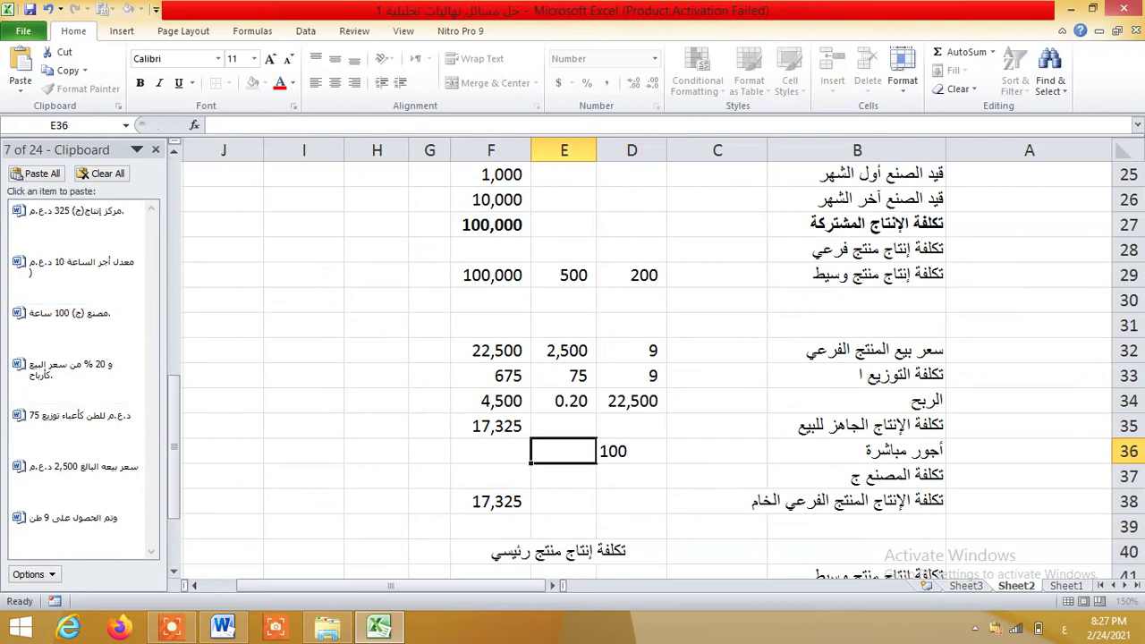
text(10)
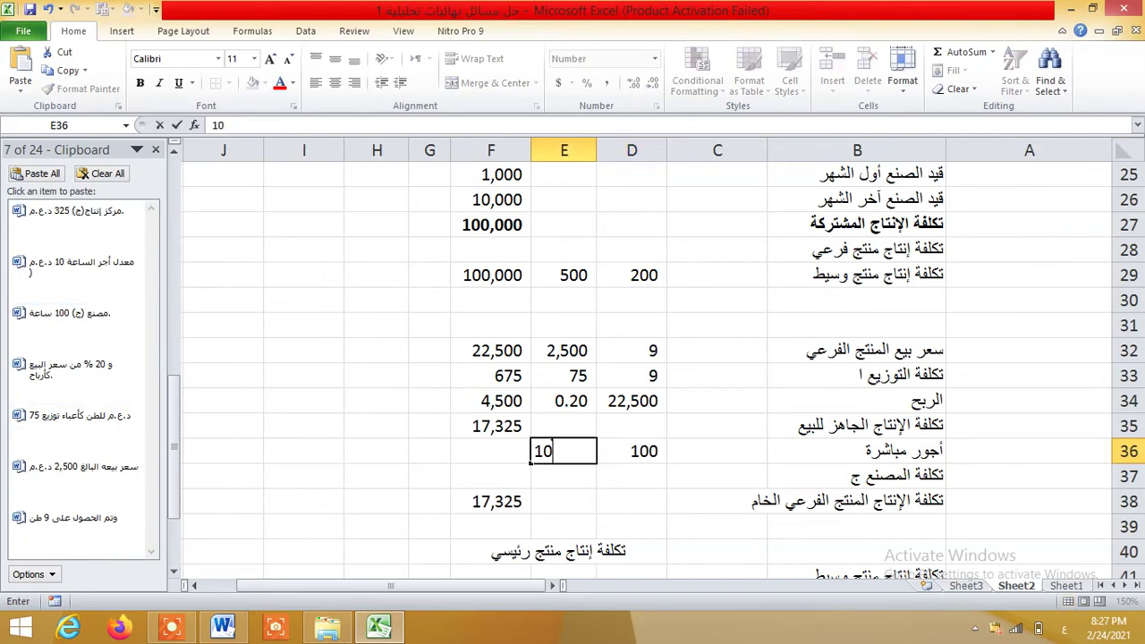
Calculate the total direct wages in F36 with =D36*E36
click(491, 476)
click(490, 451)
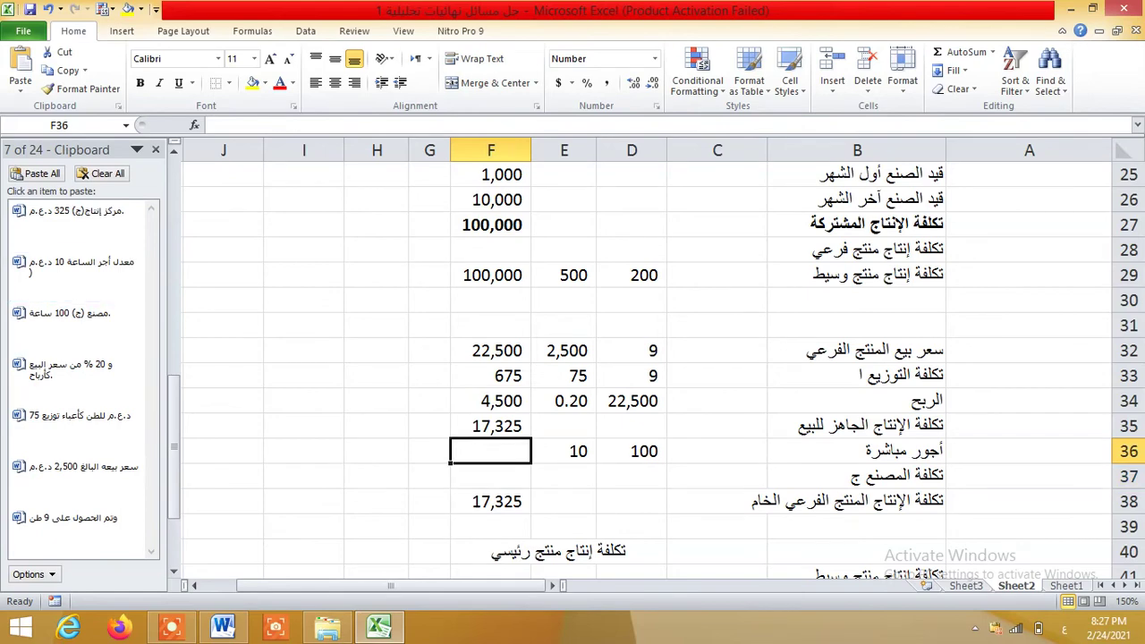
text(=)
key(Left)
key(Left)
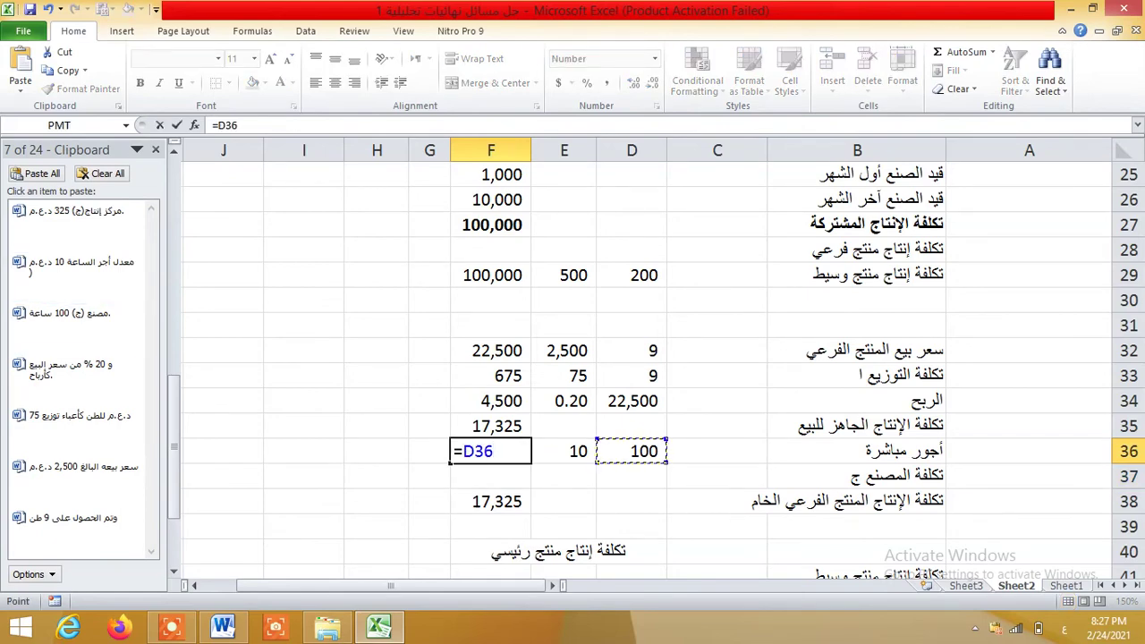
text(*)
key(Left)
key(Return)
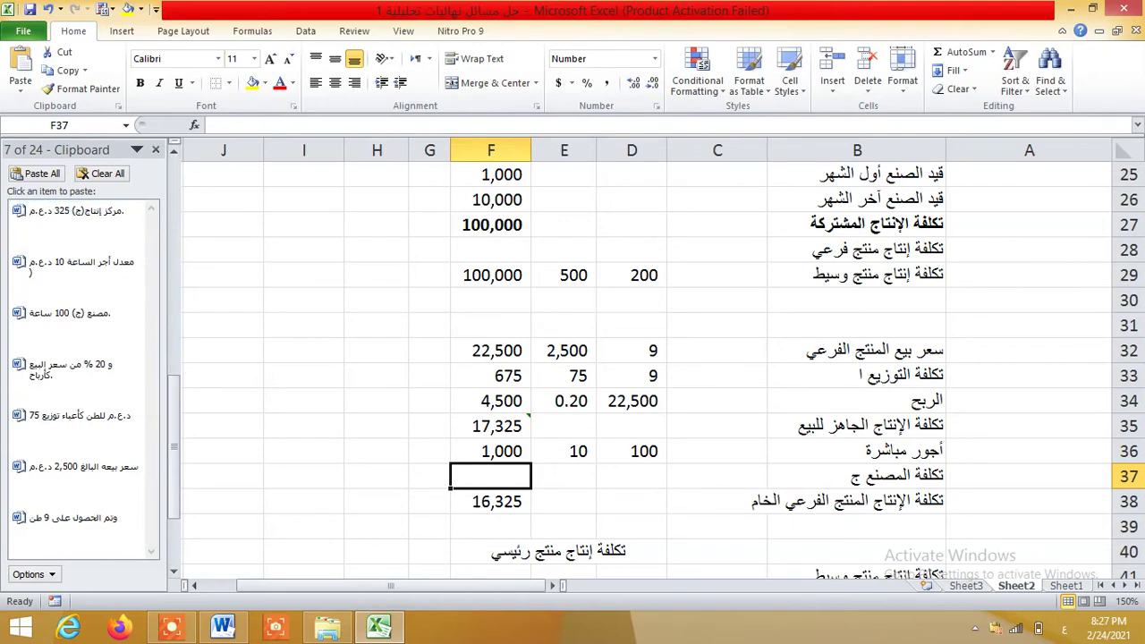
Enter 325 in F37 for factory ج and append غير المباشرة to its label in B37
text(325)
key(Return)
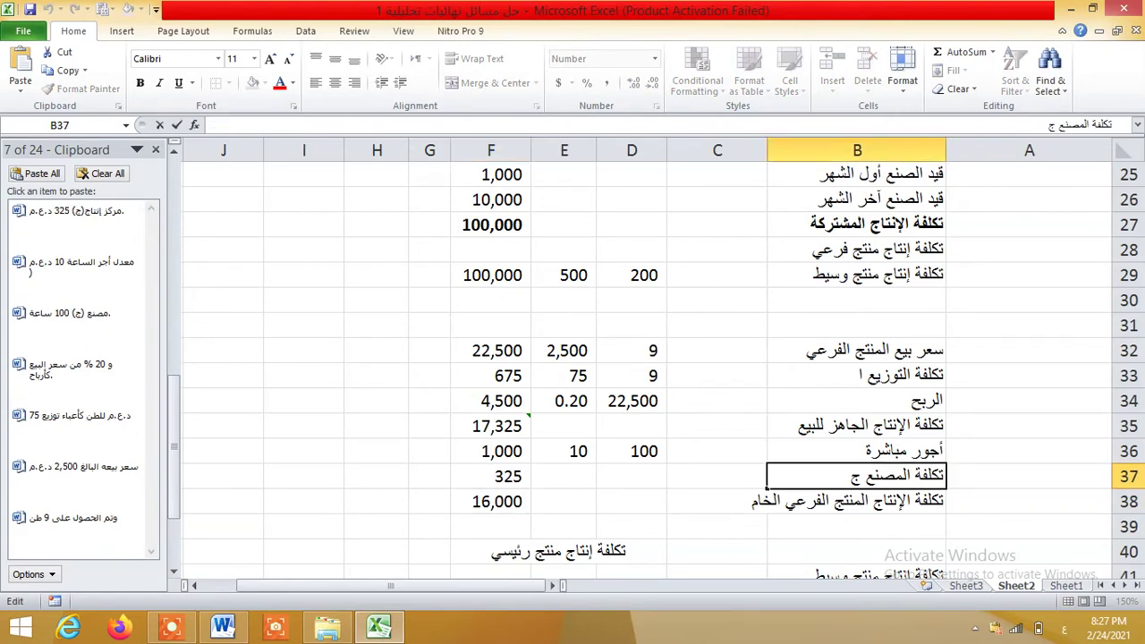
drag(851, 475, 943, 474)
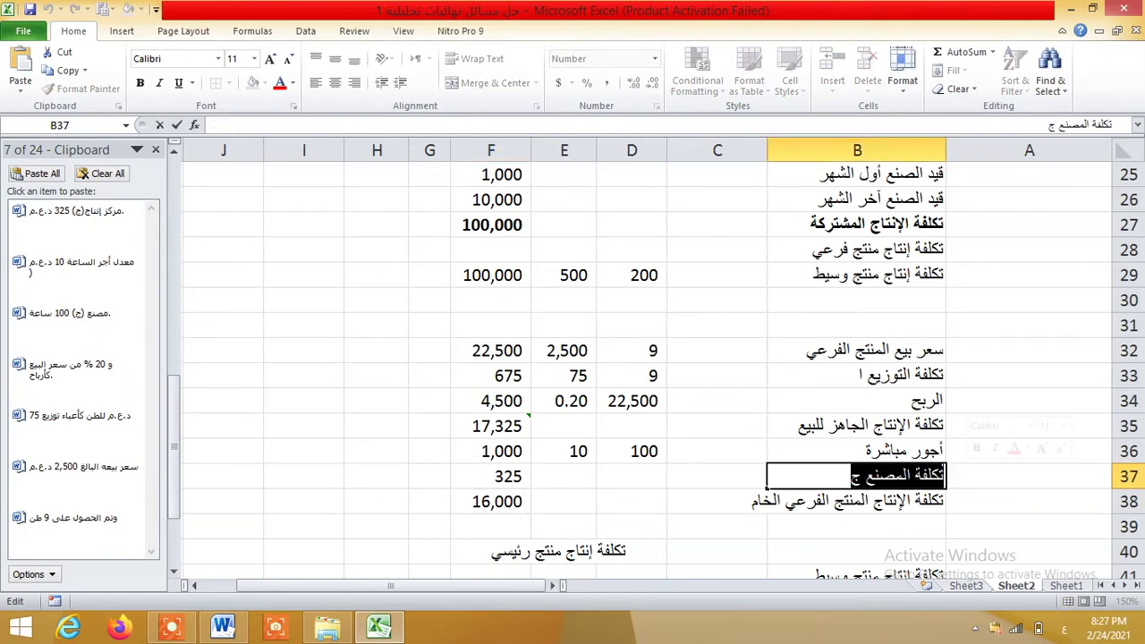
key(Escape)
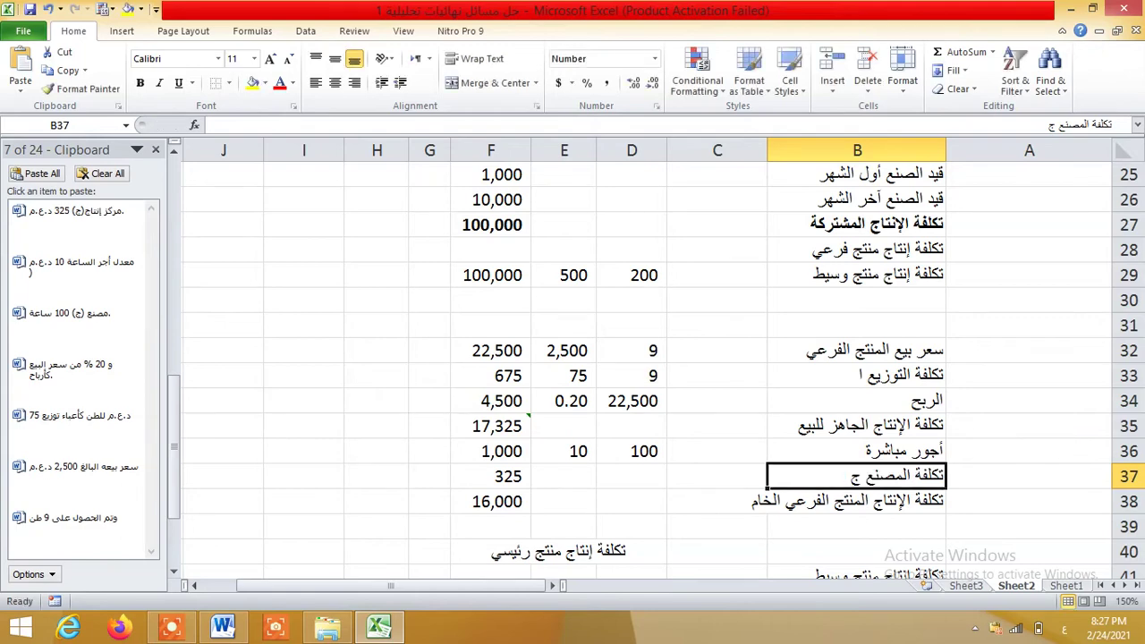
key(F2)
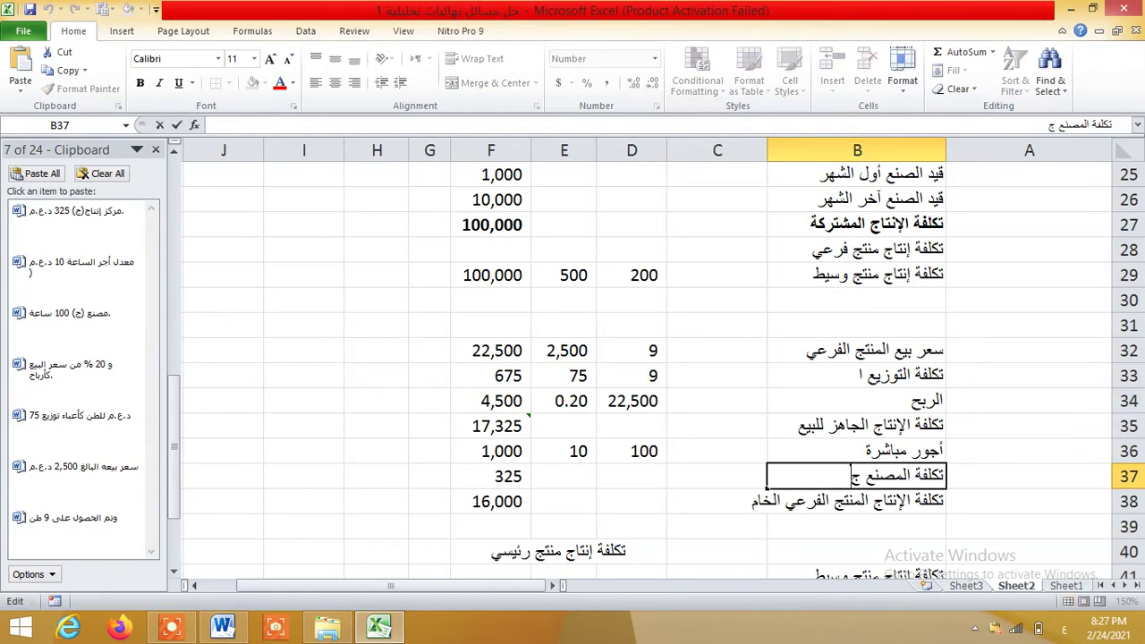
text(غير المباشرة)
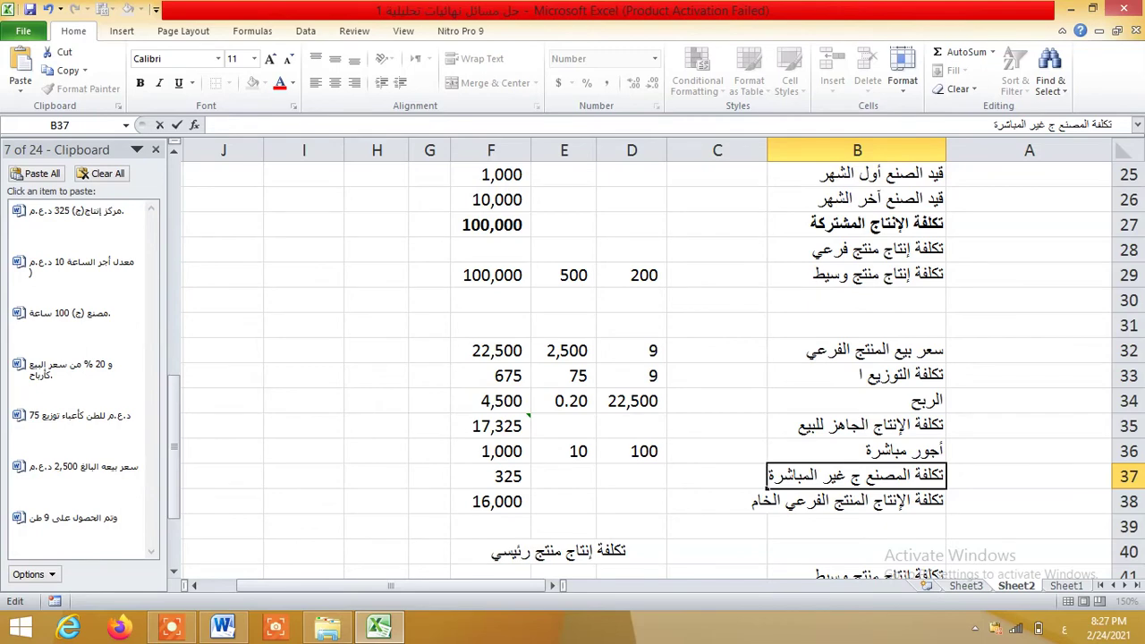
click(527, 425)
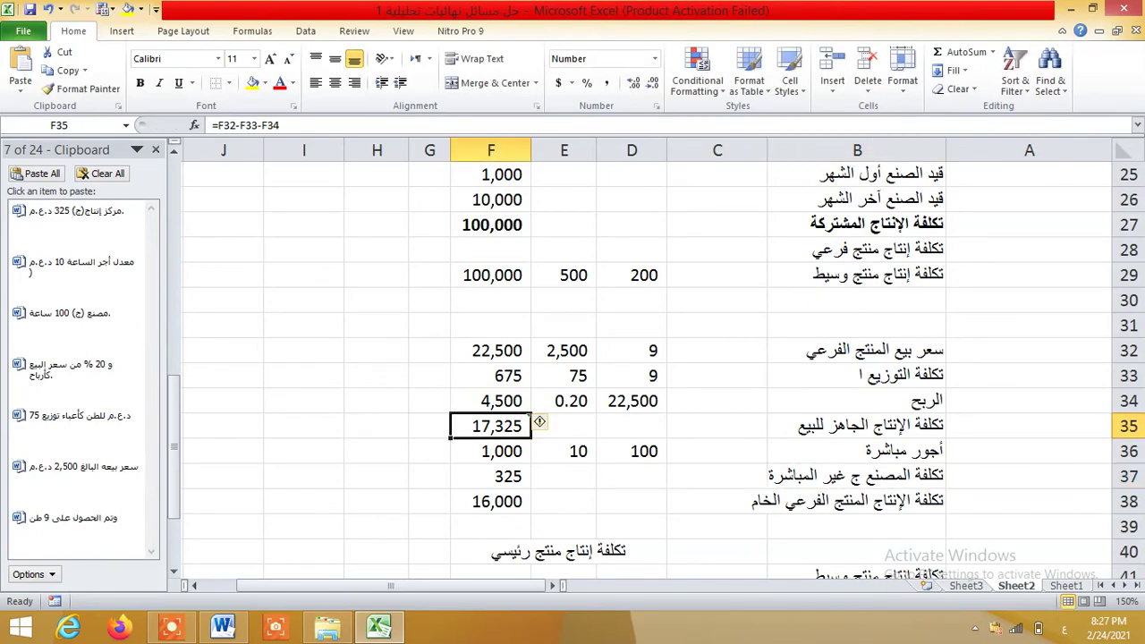
Review the by-product's wage and factory costs, the raw cost formula in F38, and the rows from selling price to ready-for-sale cost
click(501, 451)
drag(501, 451, 501, 476)
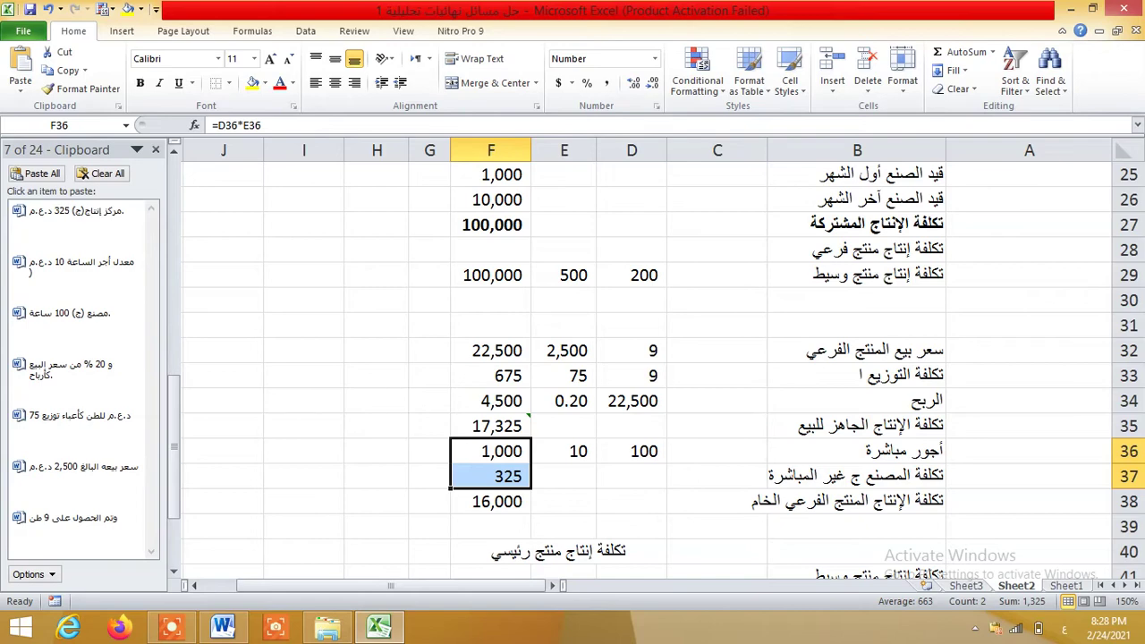
click(491, 502)
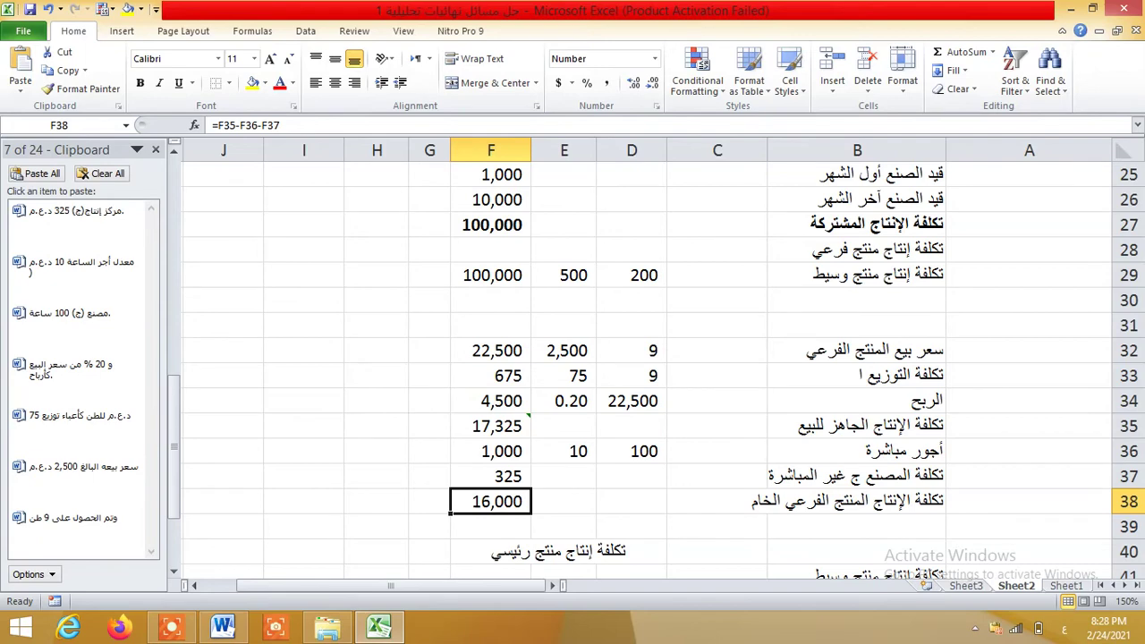
drag(857, 350, 563, 350)
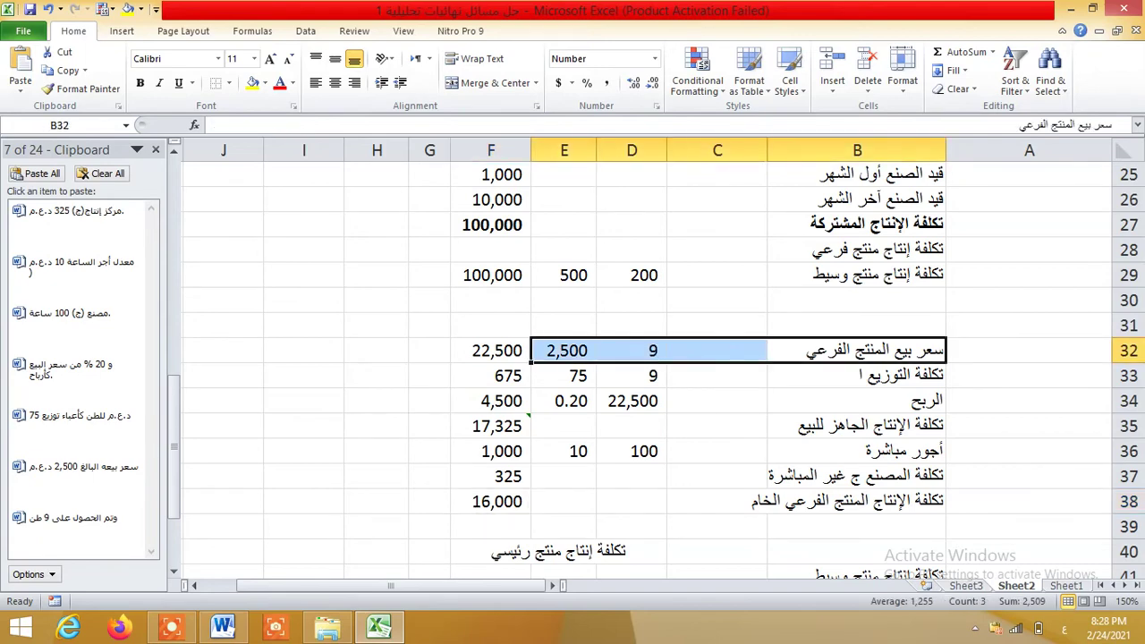
click(857, 375)
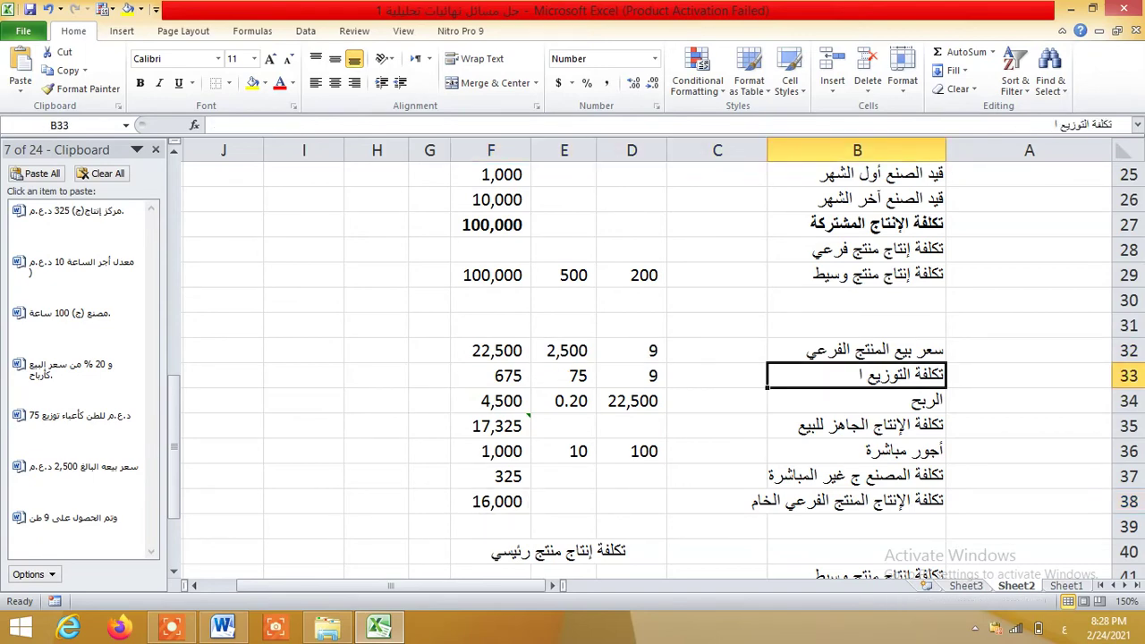
click(857, 425)
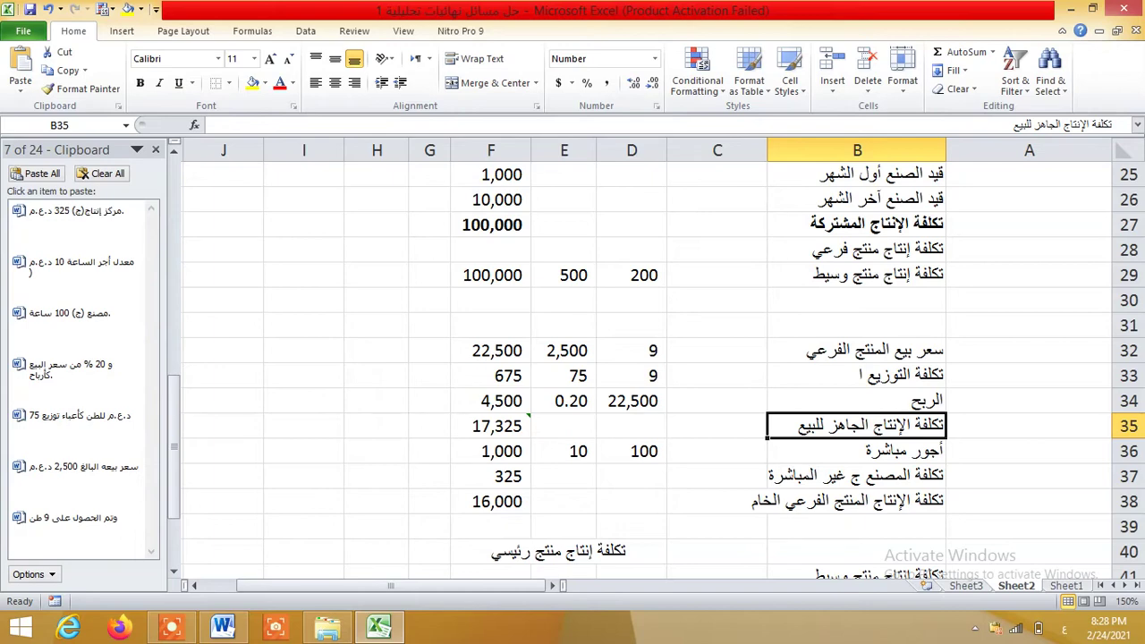
Link the by-product production cost in F28 to the raw by-product cost as a deduction with =-F38
click(490, 249)
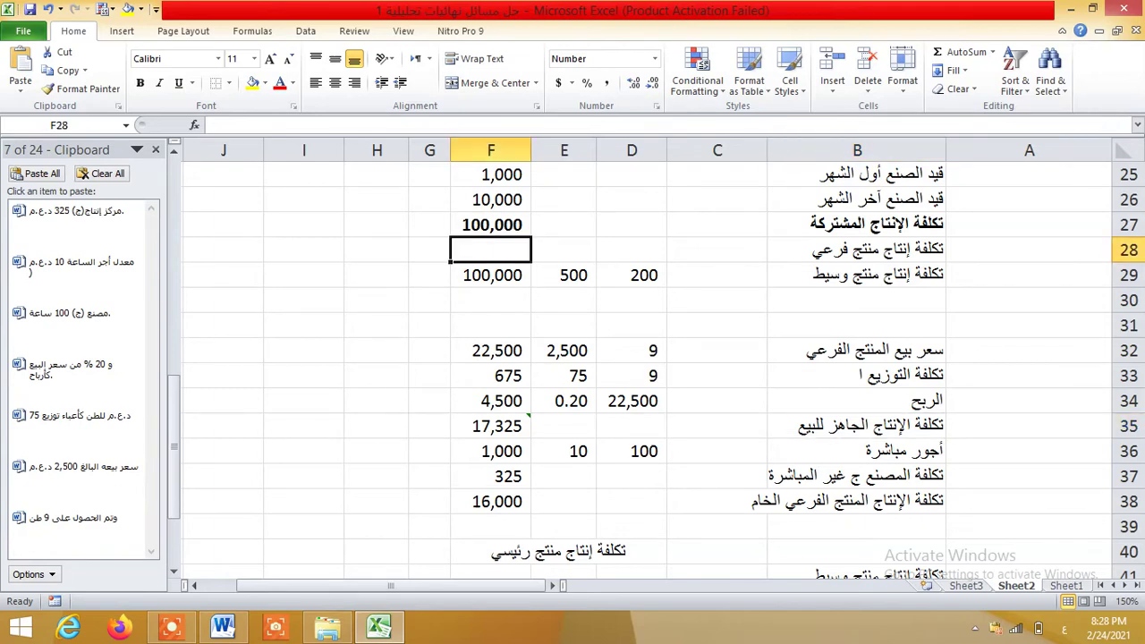
text(=-)
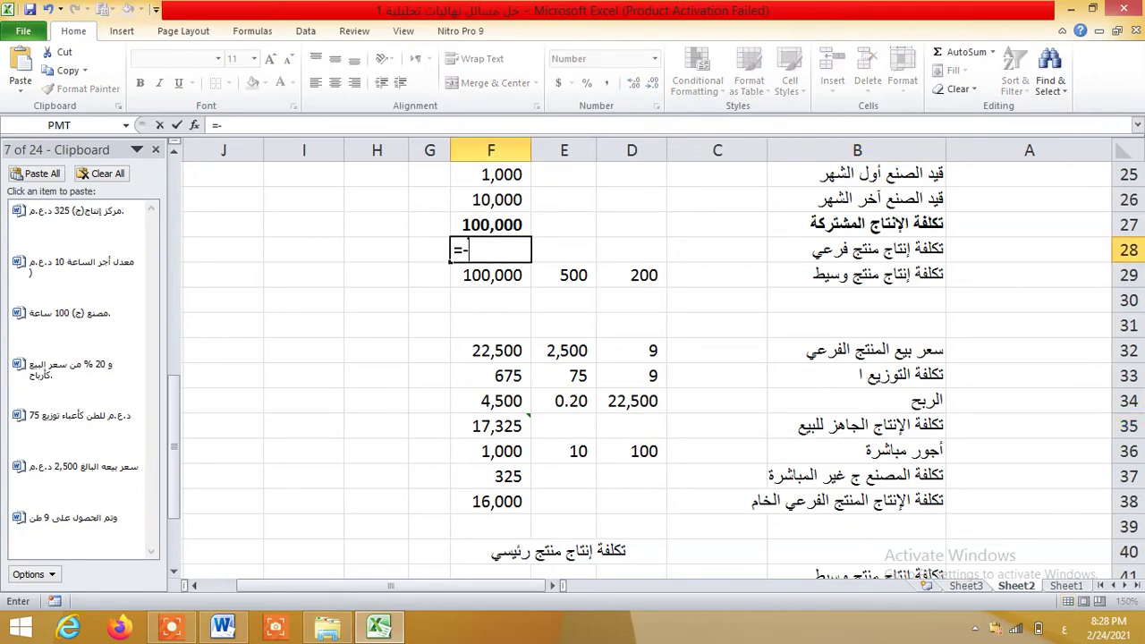
key(Down)
key(Down)
key(Down)
key(Down)
key(Down)
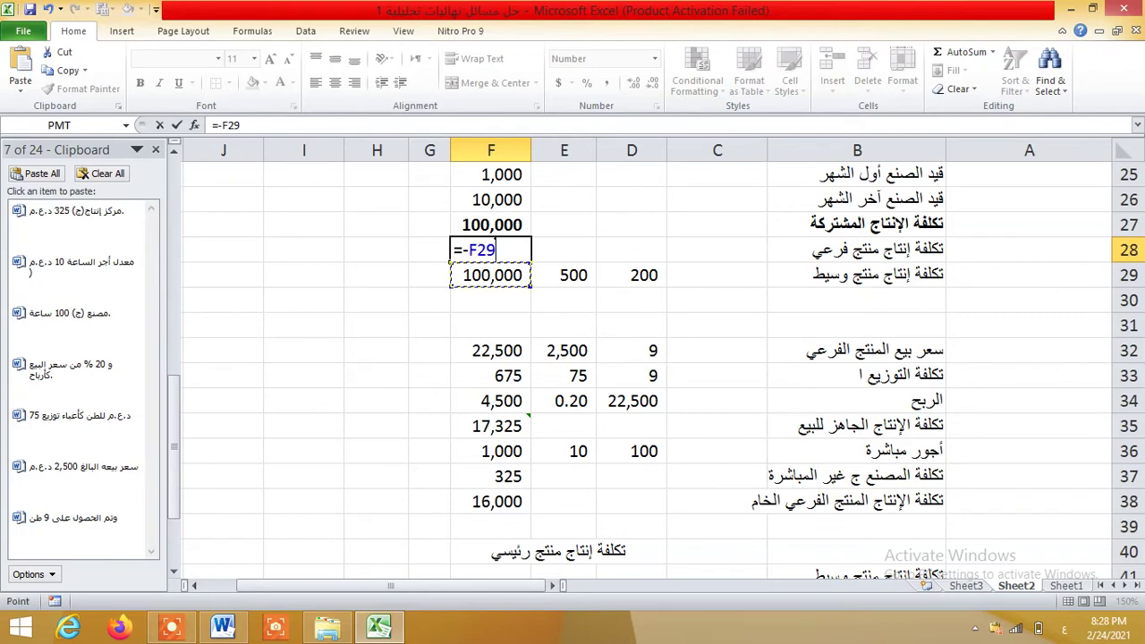
key(Down)
key(Down)
key(Down)
key(Down)
key(Down)
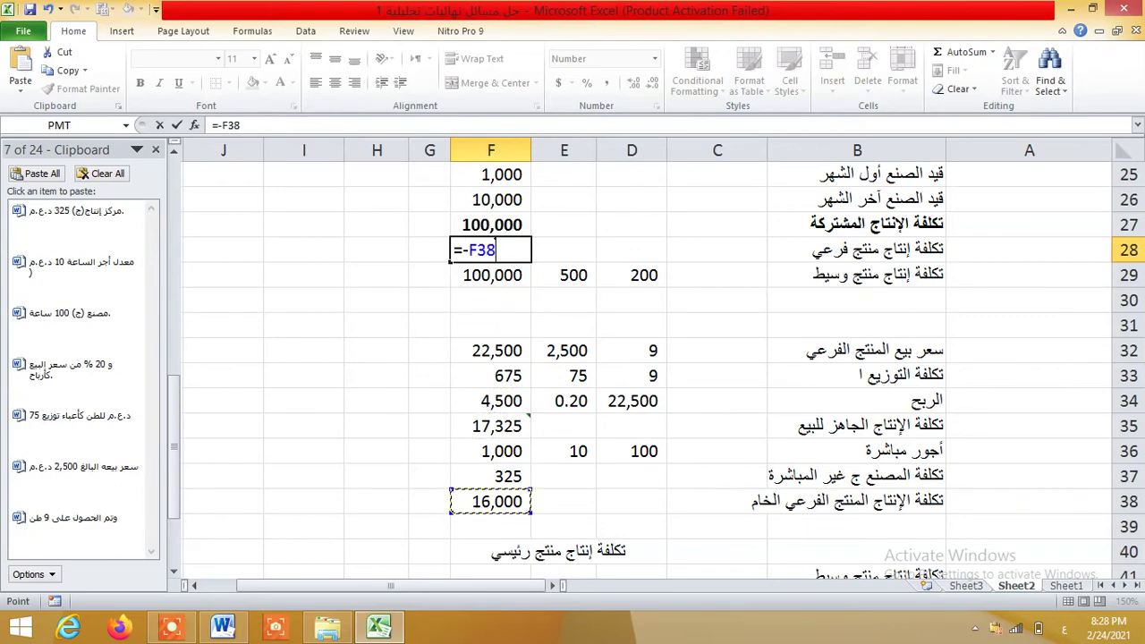
key(Return)
key(Return)
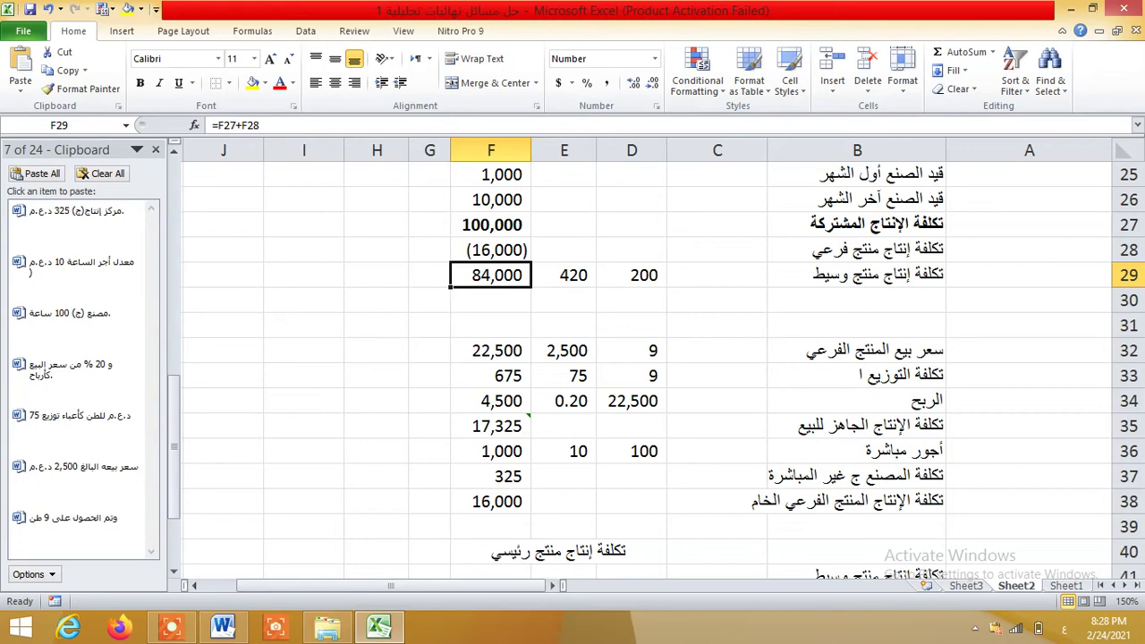
Examine the intermediate product's unit cost and quantity cells in row 29
key(Right)
key(Right)
key(Right)
key(Right)
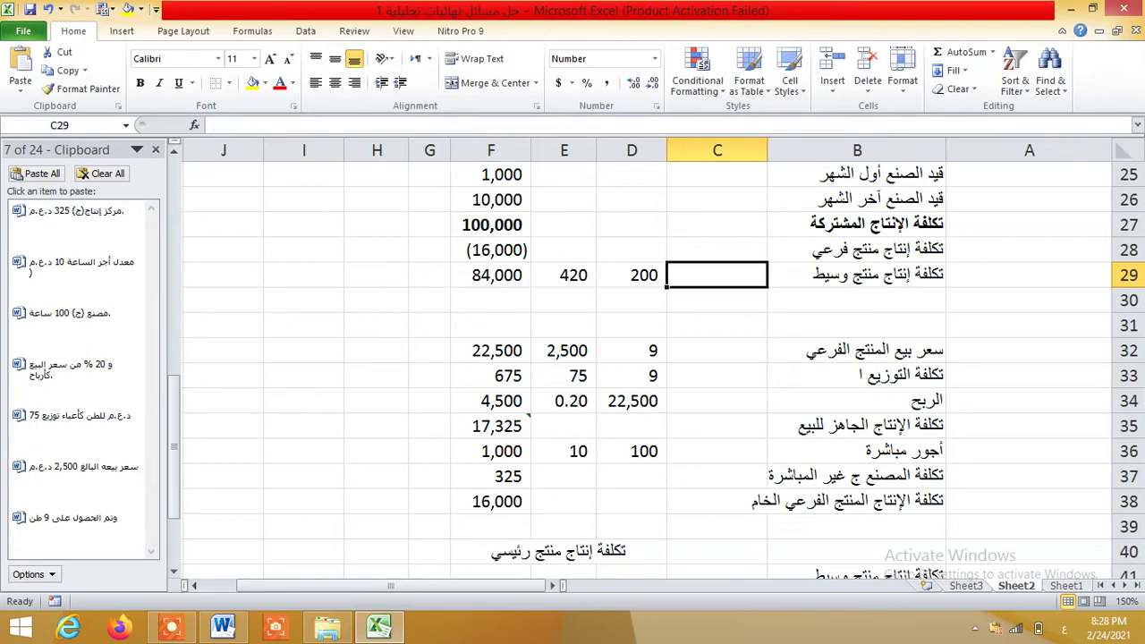
key(Left)
key(Left)
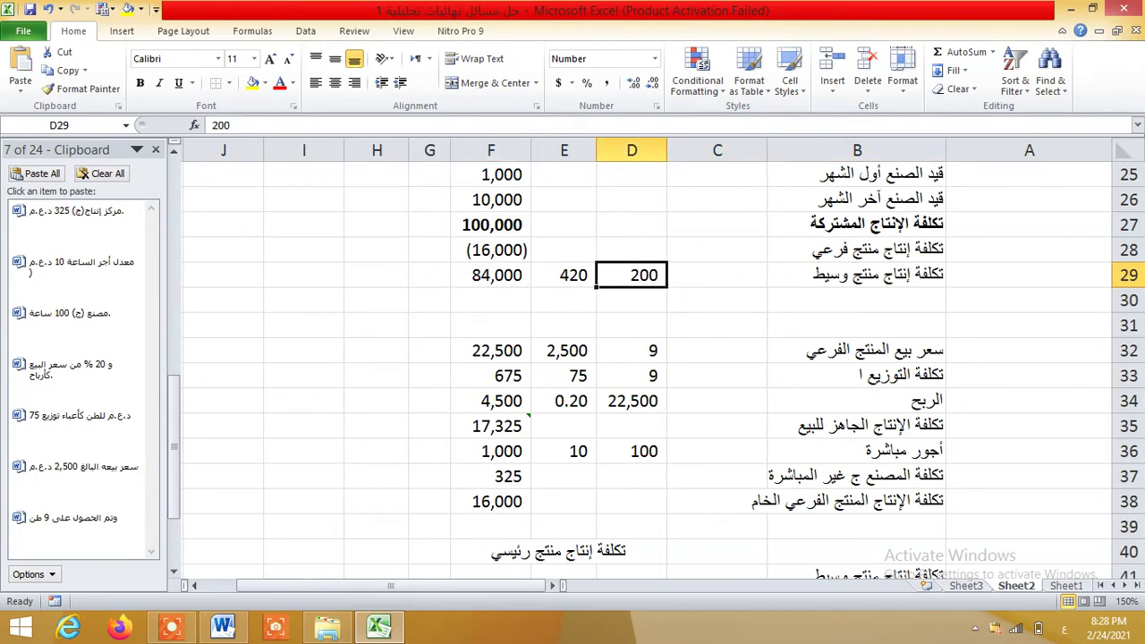
Review the intermediate product's total cost formula in F29 and the factory 1 production cost rows above it
key(Left)
key(Left)
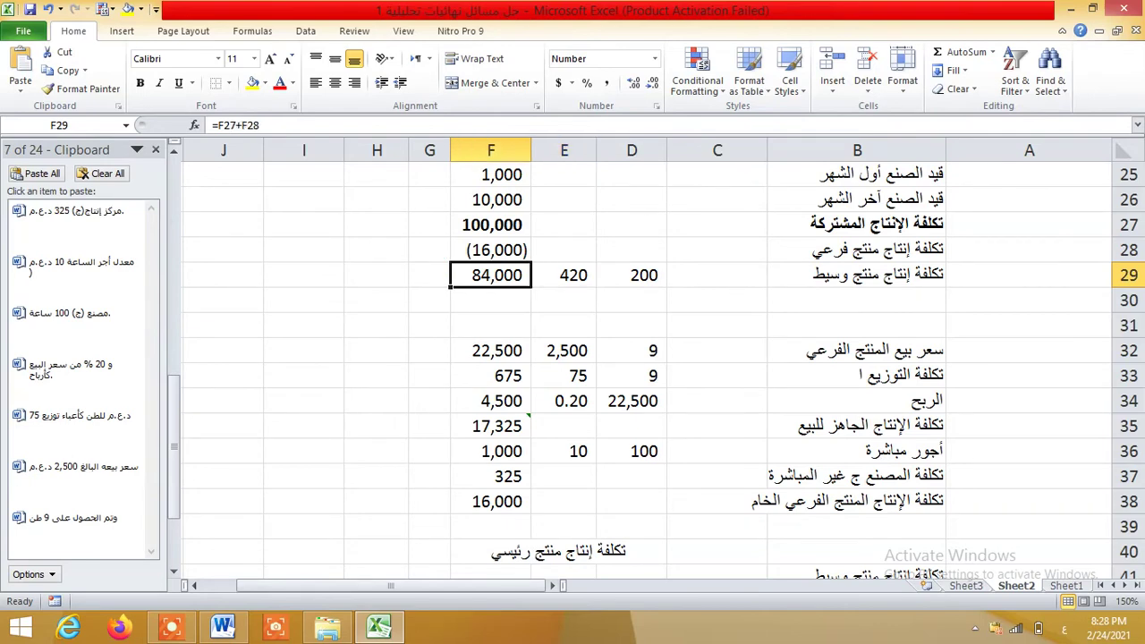
key(Up)
key(Up)
key(Up)
key(Up)
key(Up)
key(Up)
key(Up)
key(Up)
key(Up)
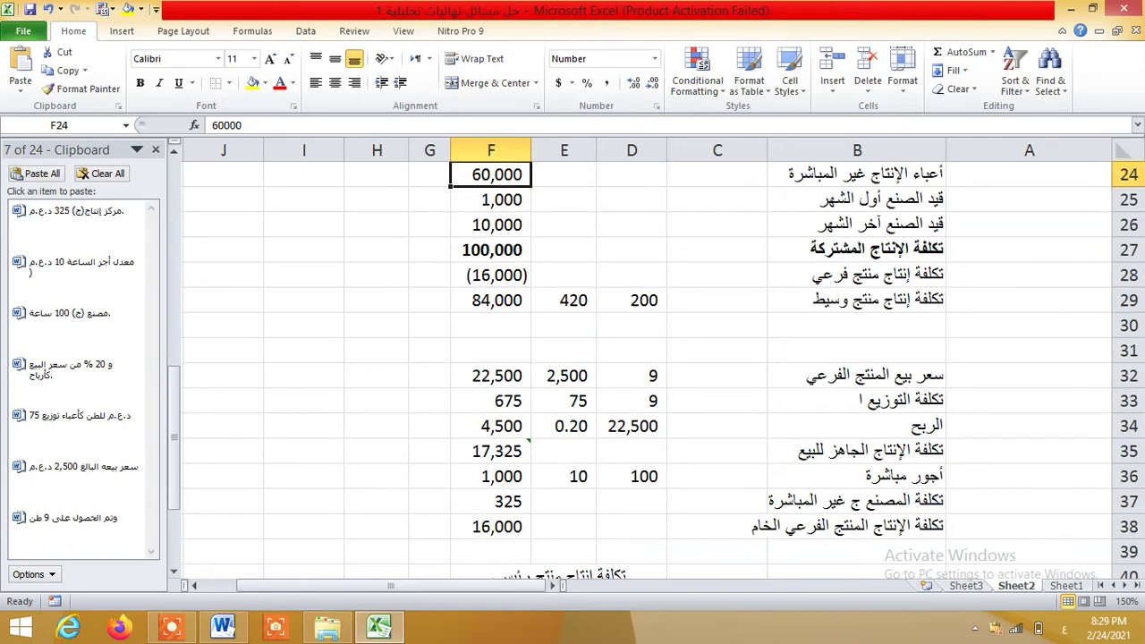
key(Down)
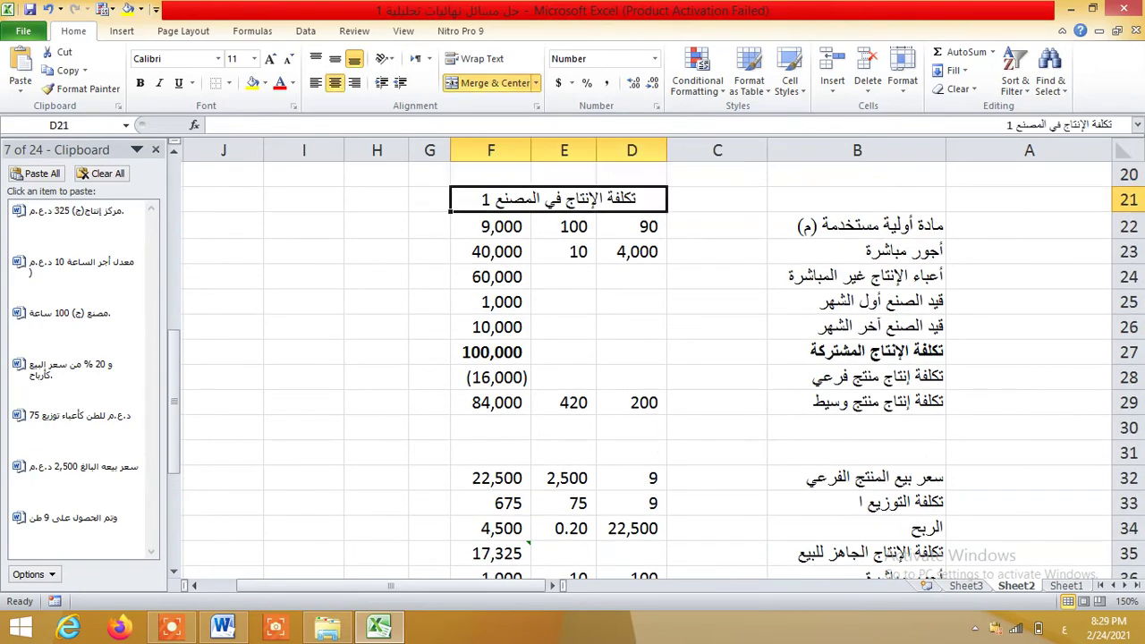
key(Down)
key(Up)
key(Down)
key(Down)
key(Down)
key(Down)
key(Down)
key(Down)
key(Down)
key(Down)
key(Down)
key(Down)
key(Down)
key(Down)
key(Down)
key(Down)
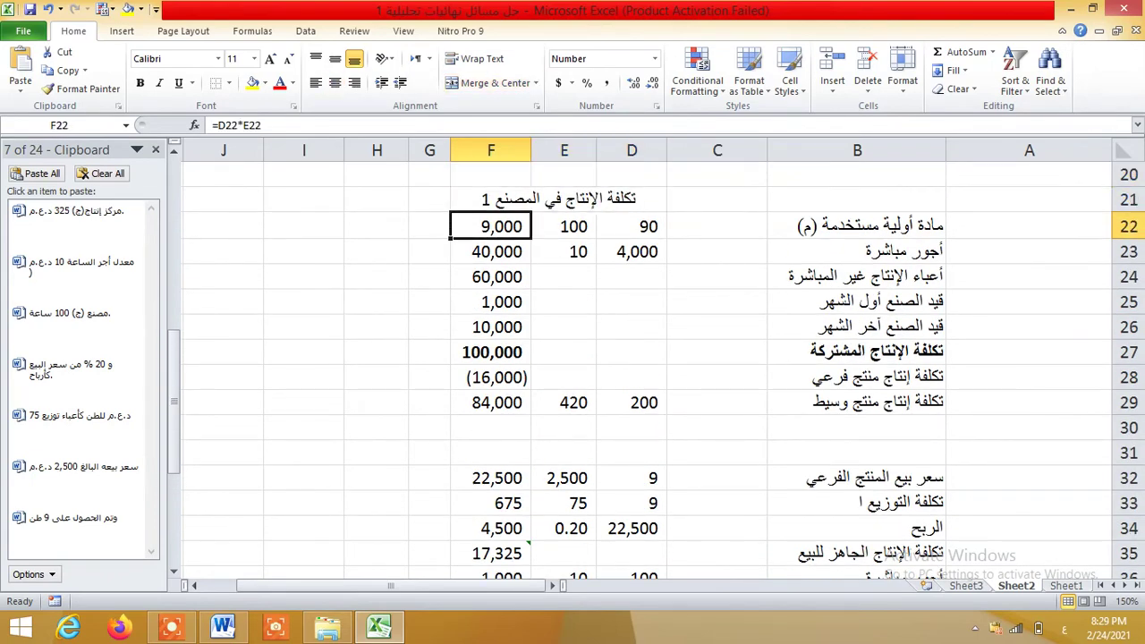
Examine column F down to the main product cost heading, returning to the intermediate product's total in F29
key(Down)
key(Down)
key(Down)
key(Down)
key(Down)
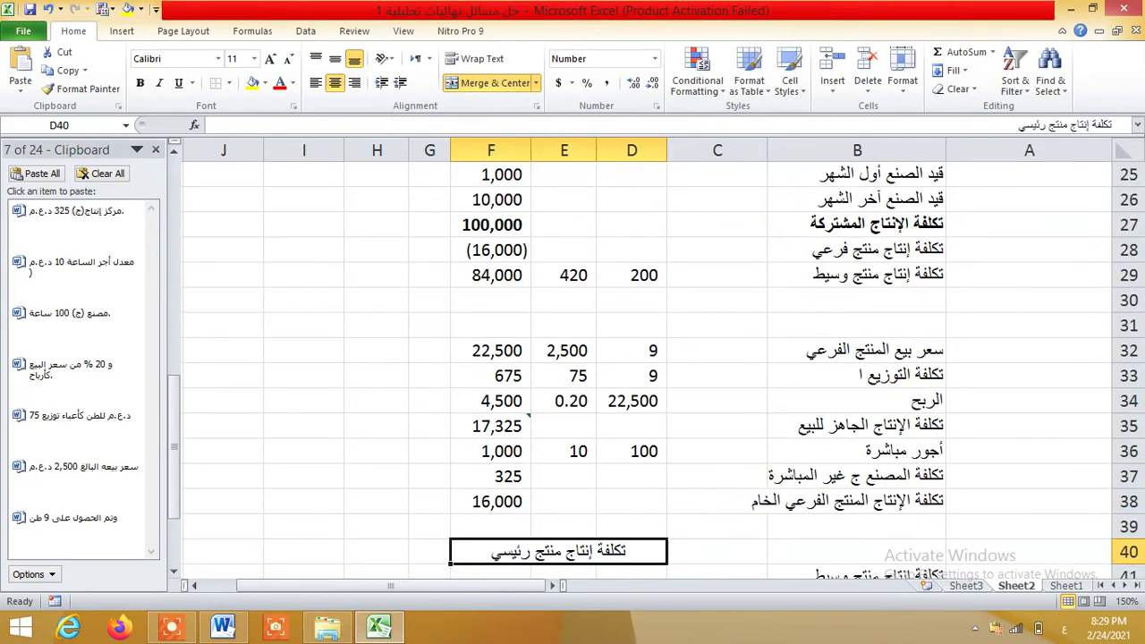
key(Up)
key(Up)
key(Up)
key(Up)
key(Up)
key(Up)
key(Up)
key(Up)
key(Up)
key(Up)
key(Up)
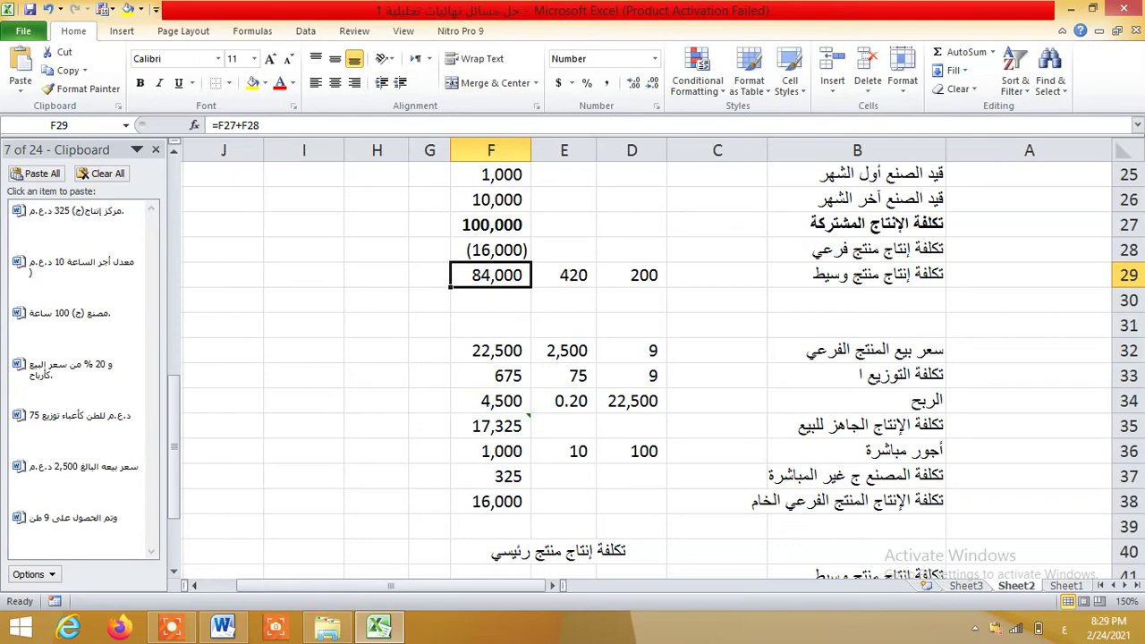
Link the intermediate product quantity in D41 of the main product cost table to its source with =D29
key(Down)
key(Down)
key(Down)
key(Down)
key(Down)
key(Down)
key(Down)
key(Down)
key(Down)
key(Down)
key(Down)
key(Down)
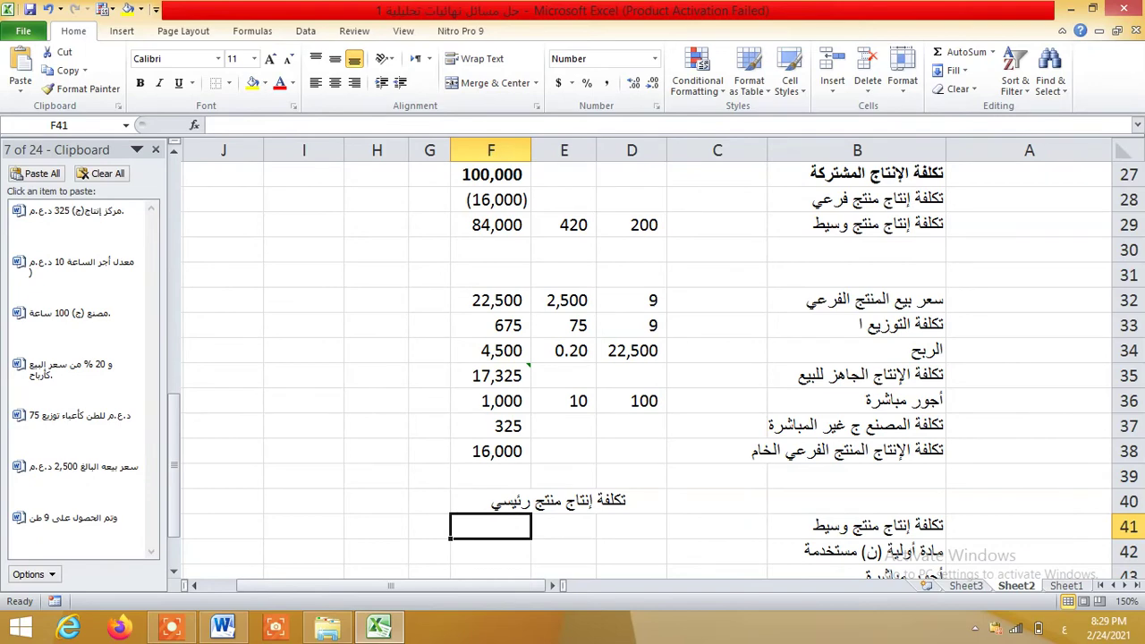
key(Right)
key(Right)
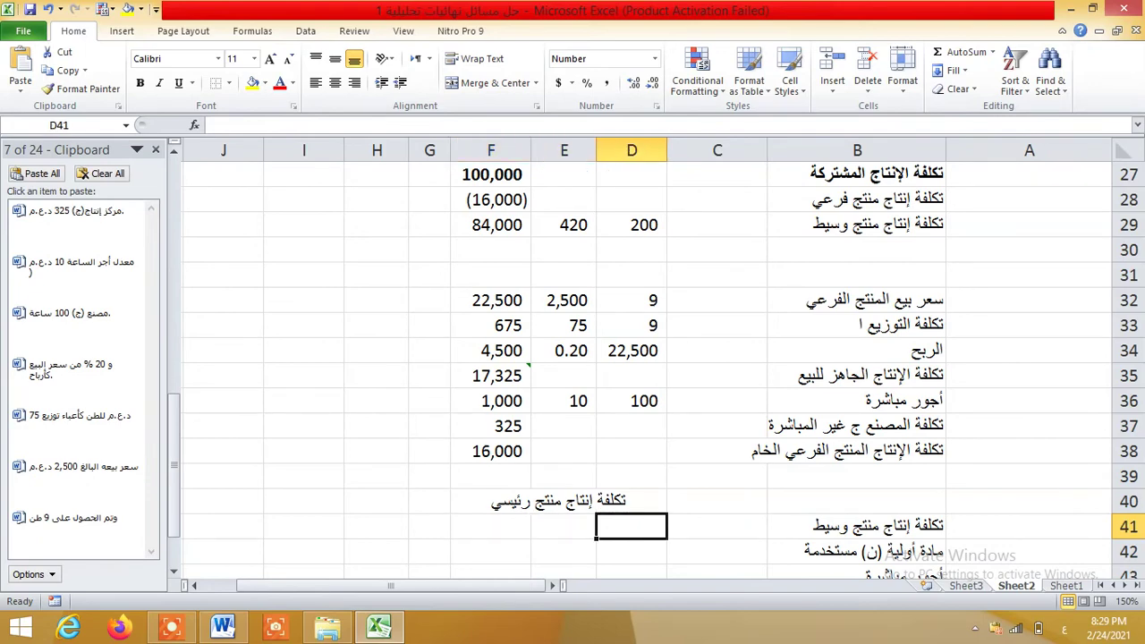
text(=)
key(Up)
key(Up)
key(Up)
key(Up)
key(Up)
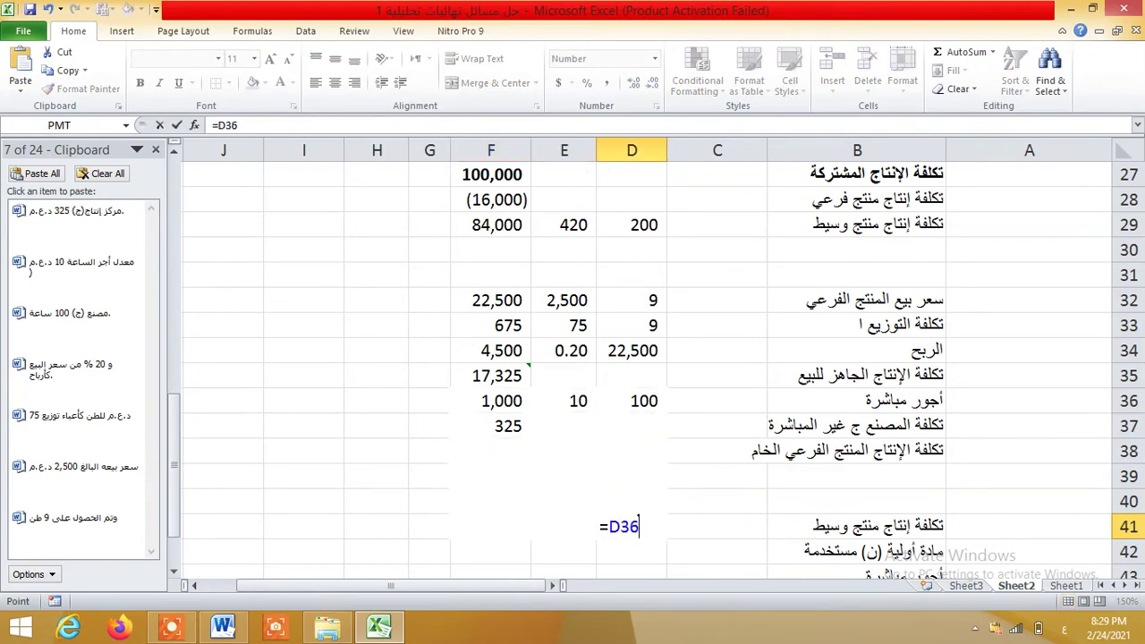
key(Up)
key(Up)
key(Up)
key(Up)
key(Up)
key(Up)
key(Up)
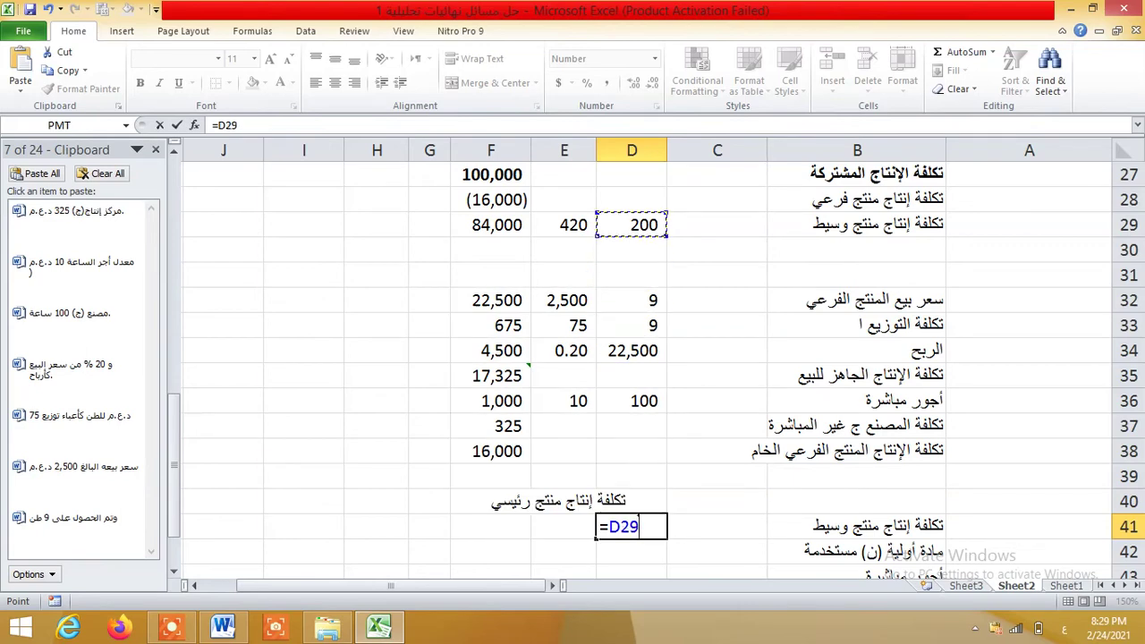
key(Up)
key(Up)
key(Up)
key(Up)
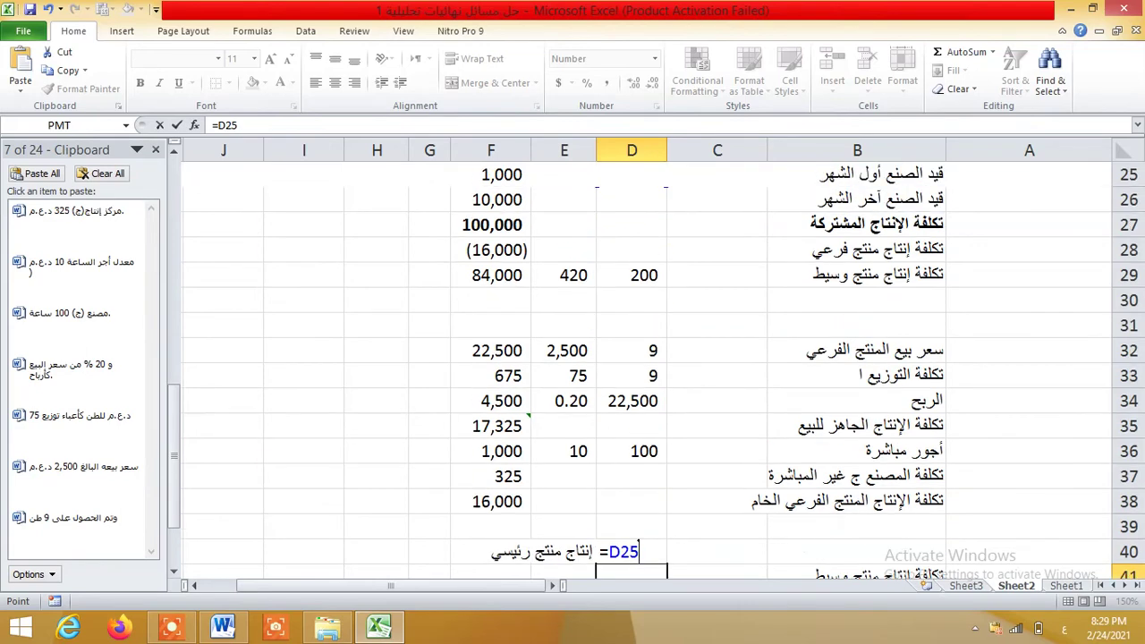
key(Up)
key(Down)
key(Down)
key(Down)
key(Down)
key(Down)
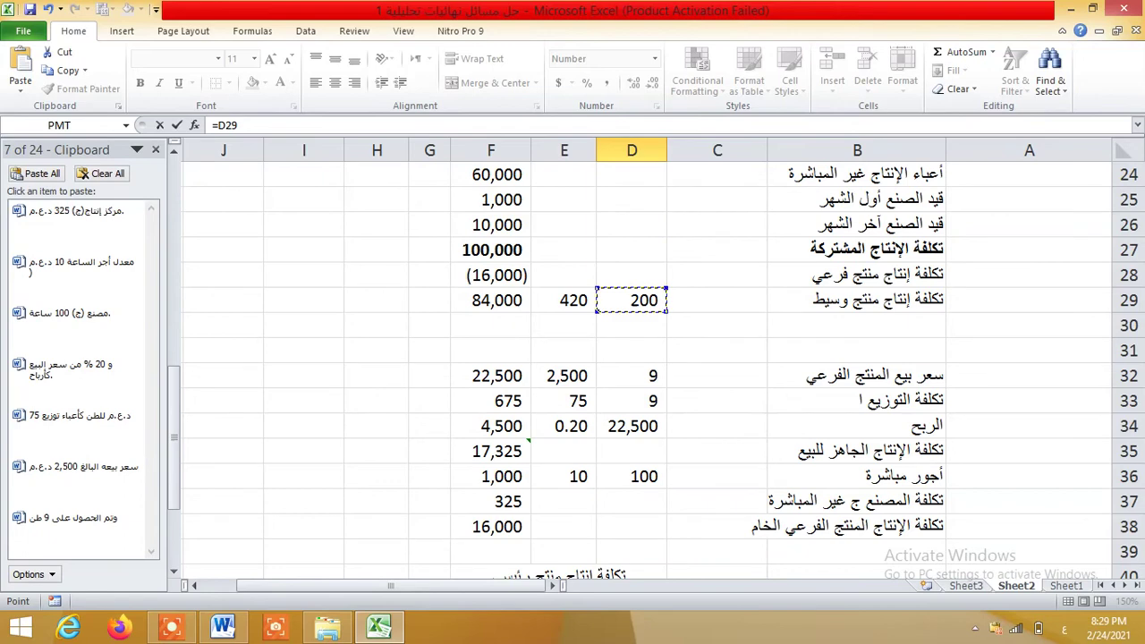
key(Return)
Link the intermediate product's total cost in F41 to the factory 1 table with =F29
key(Up)
key(Left)
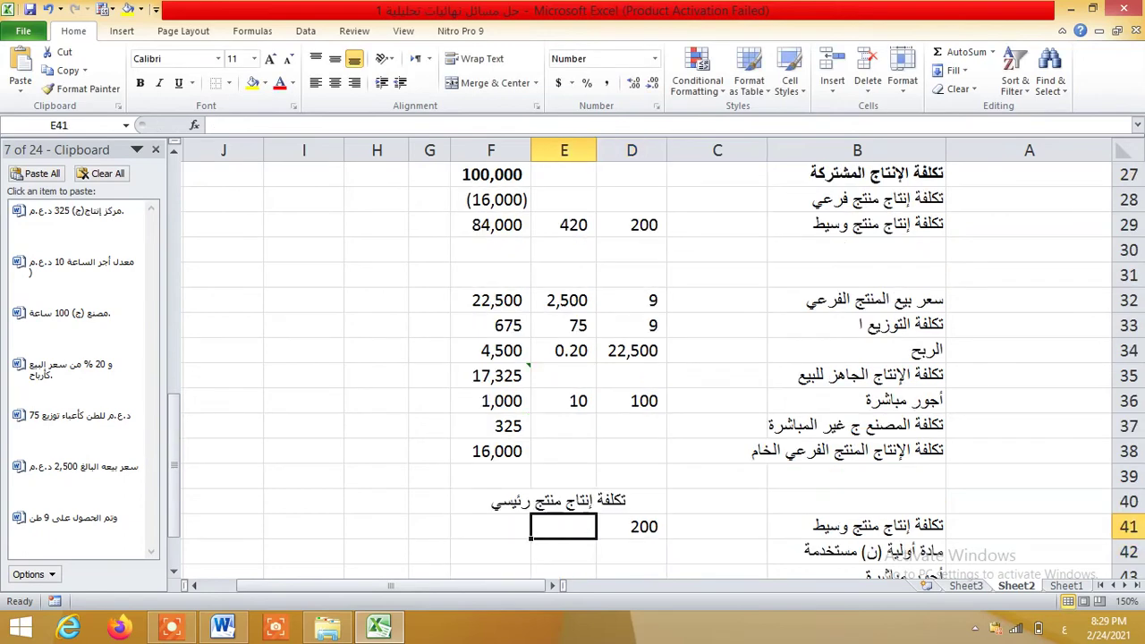
key(Left)
text(=)
key(Up)
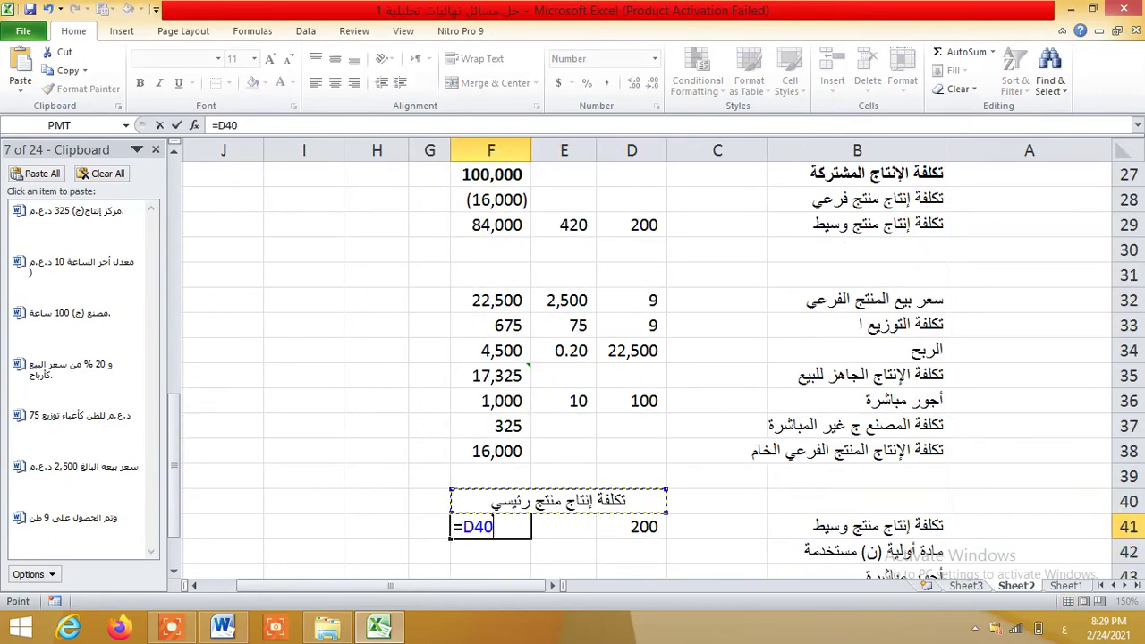
key(Up)
key(Up)
key(Up)
key(Up)
key(Up)
key(Up)
key(Up)
key(Up)
key(Up)
key(Up)
key(Up)
key(Up)
key(Up)
key(Down)
key(Down)
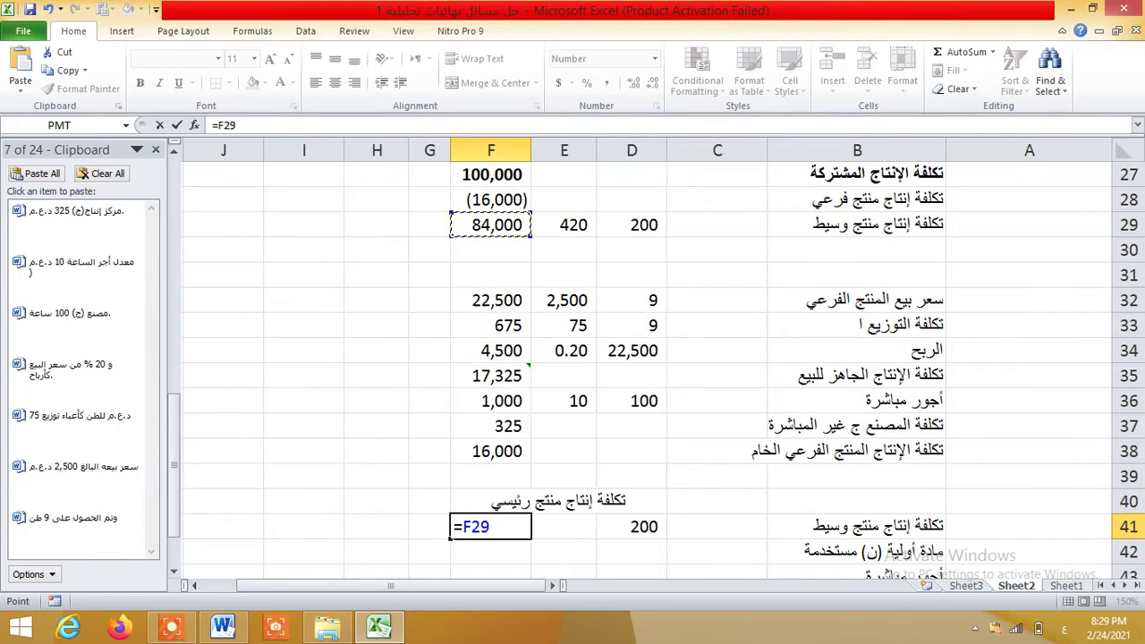
key(Return)
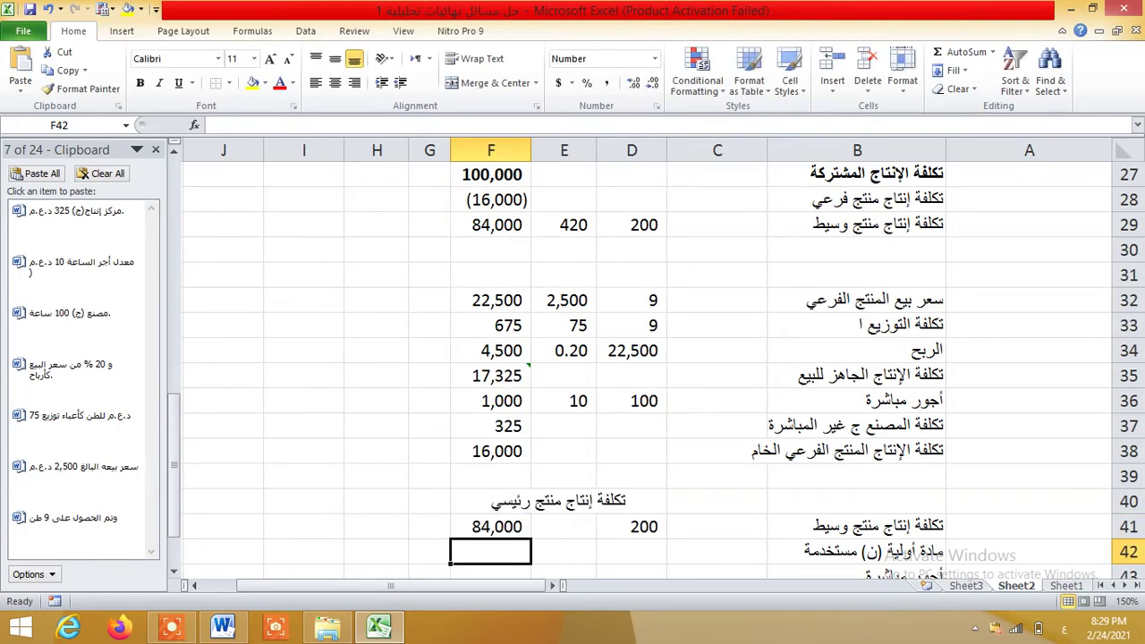
Check factory أ's monthly production in the Word document and set the intermediate product quantity in Excel cell D29 to 75
click(222, 626)
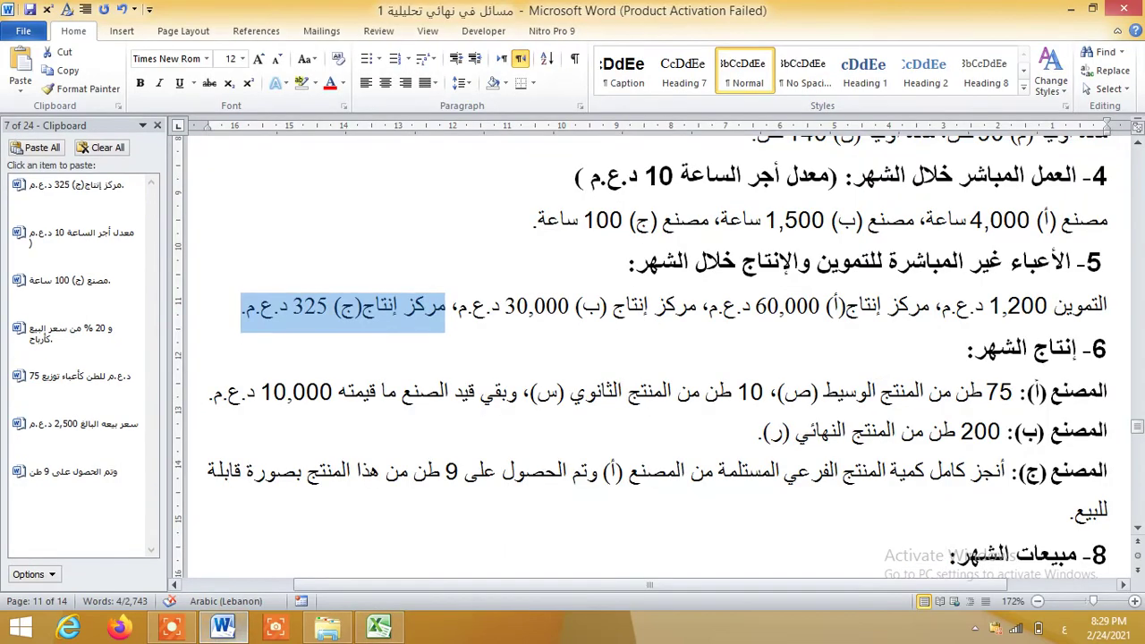
scroll(659, 356, up, 1)
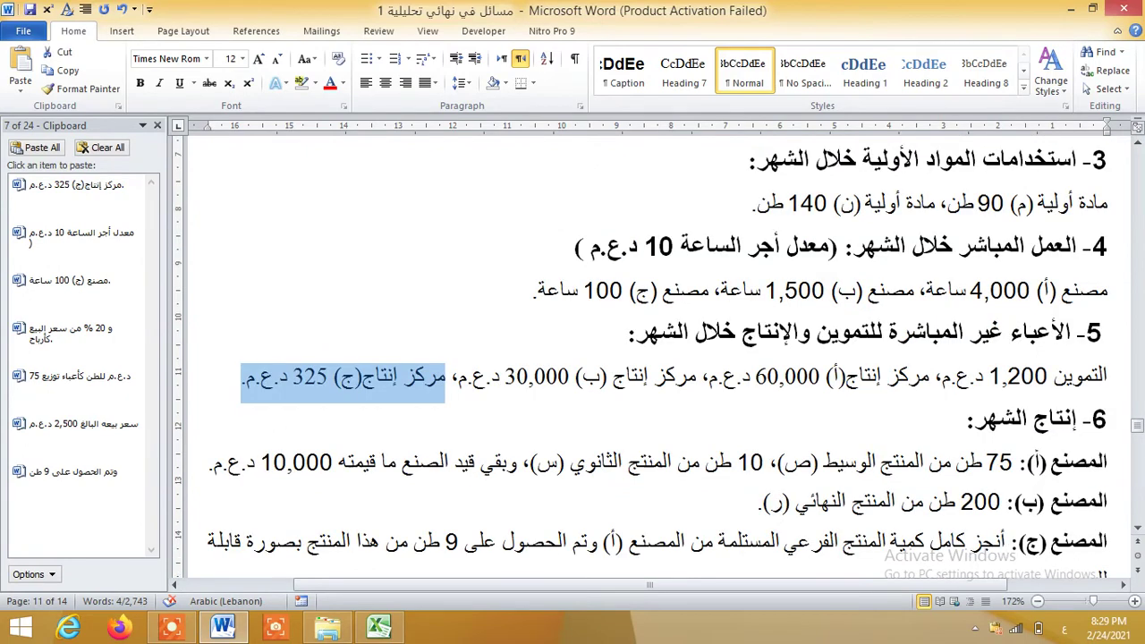
scroll(660, 356, down, 1)
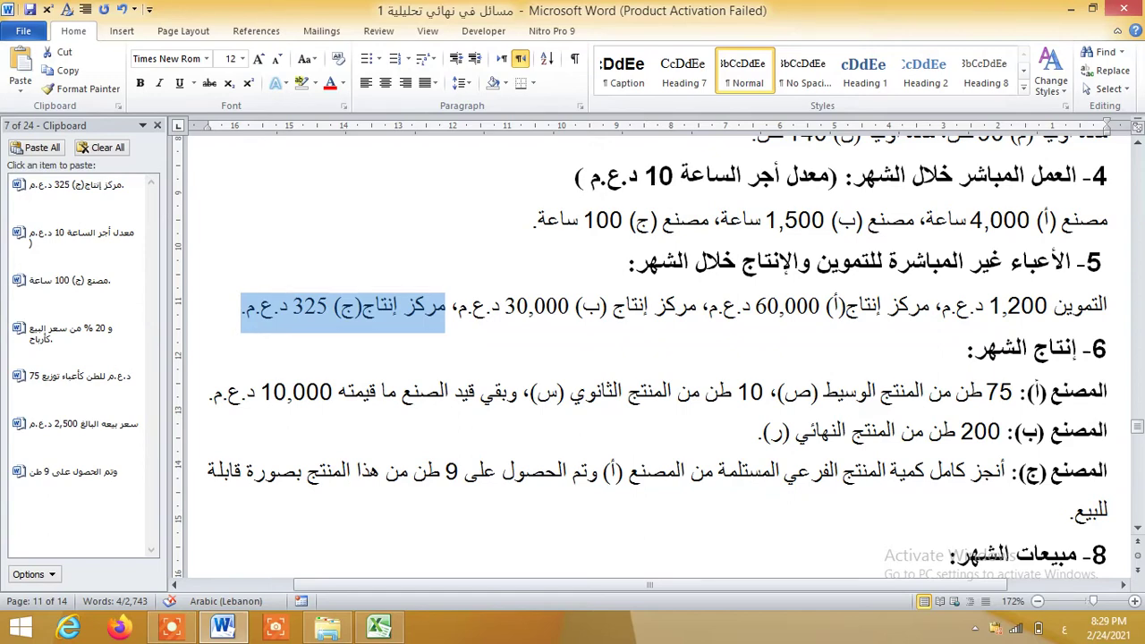
scroll(651, 356, right, 3)
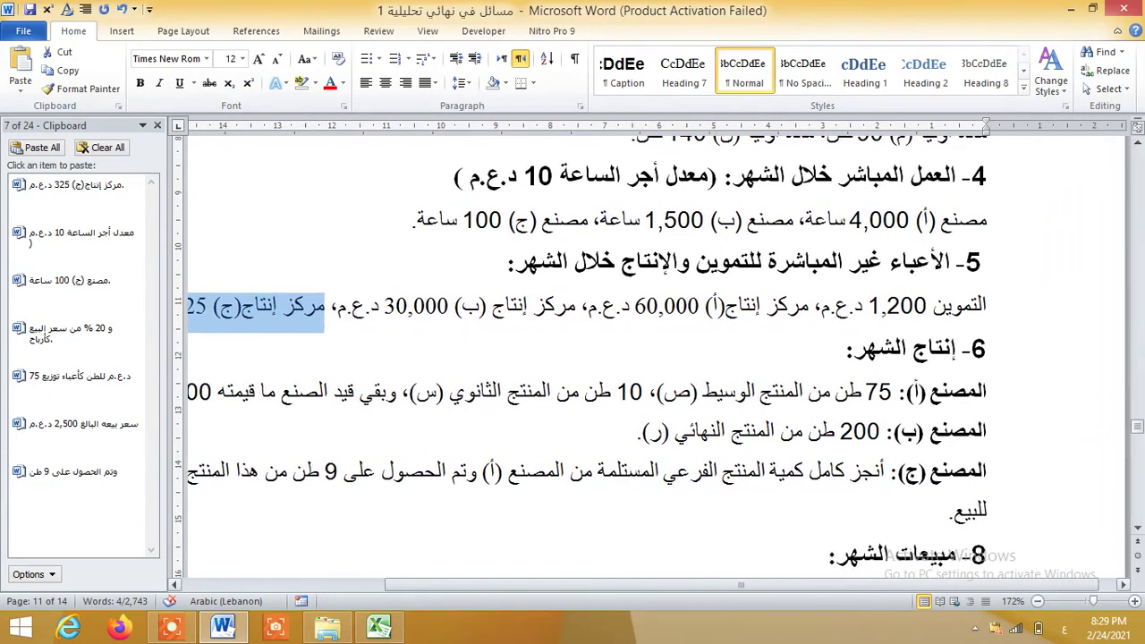
scroll(650, 356, left, 2)
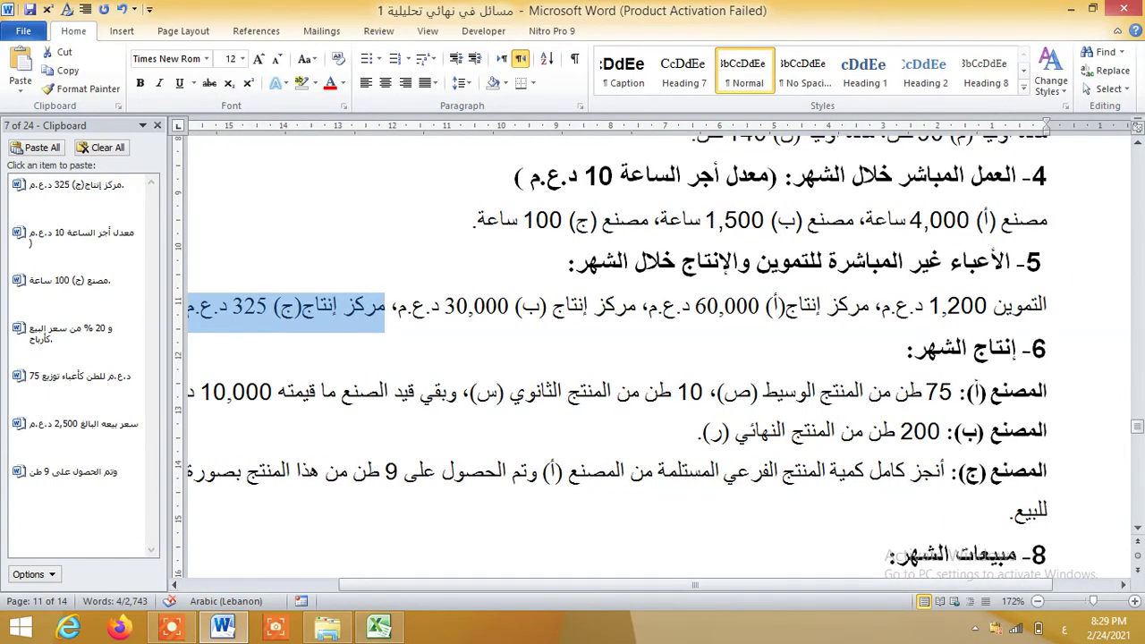
key(alt+Tab)
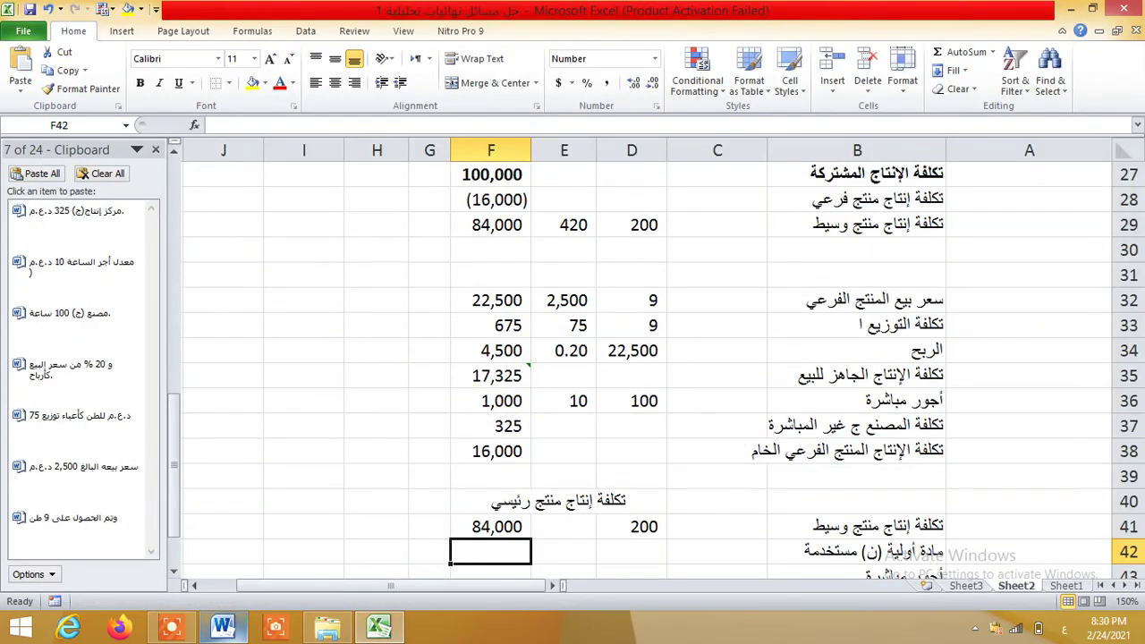
scroll(649, 358, up, 1)
scroll(649, 358, up, 1)
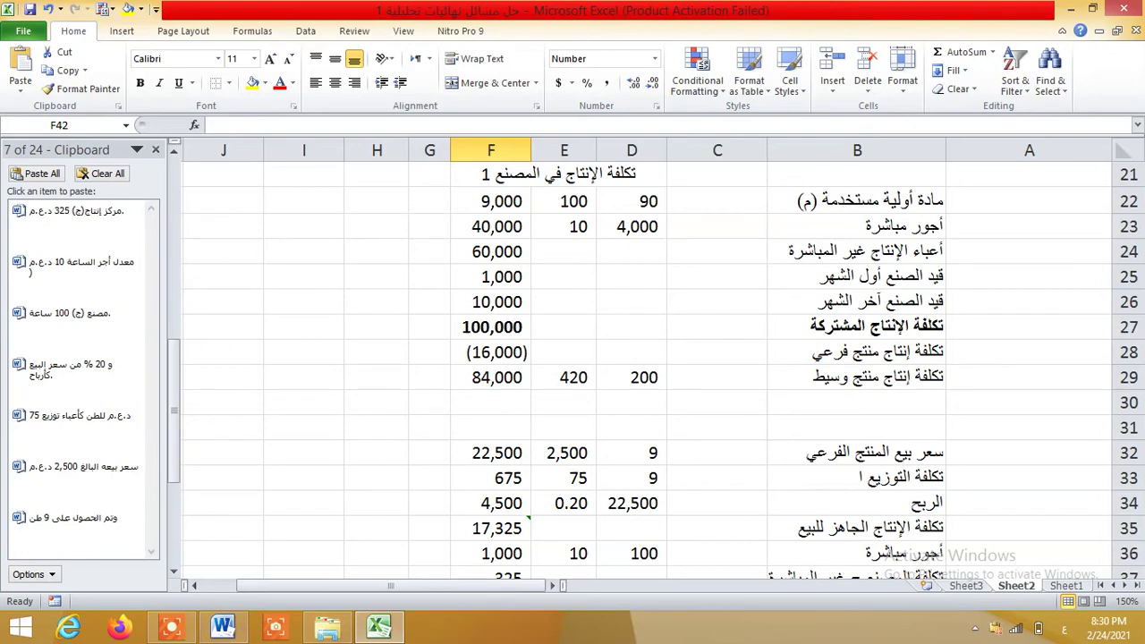
click(631, 378)
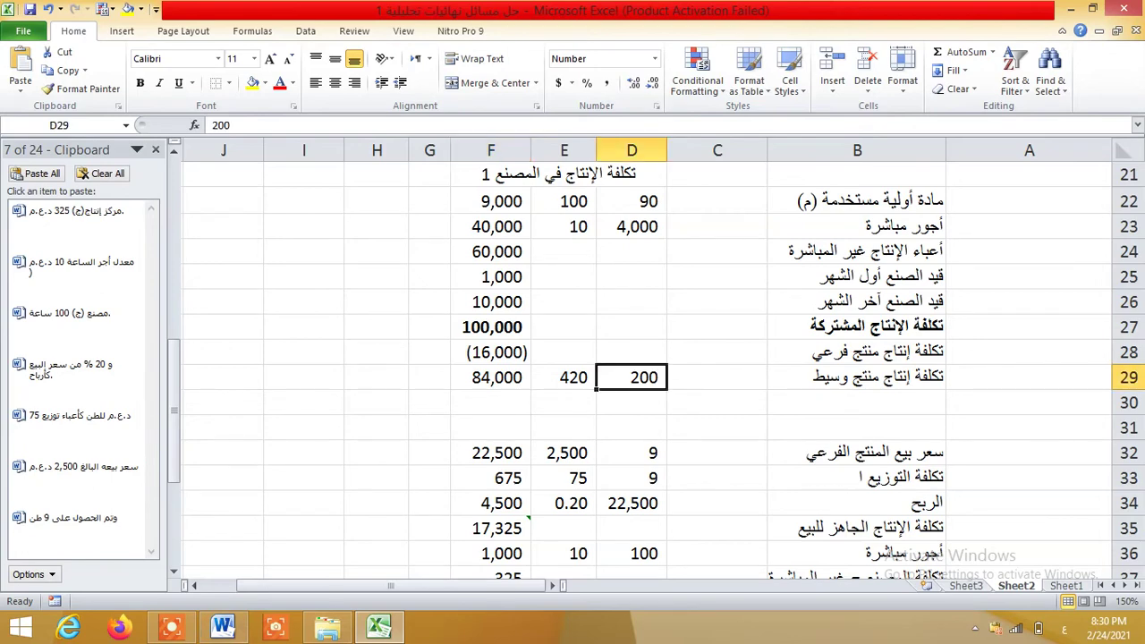
click(222, 628)
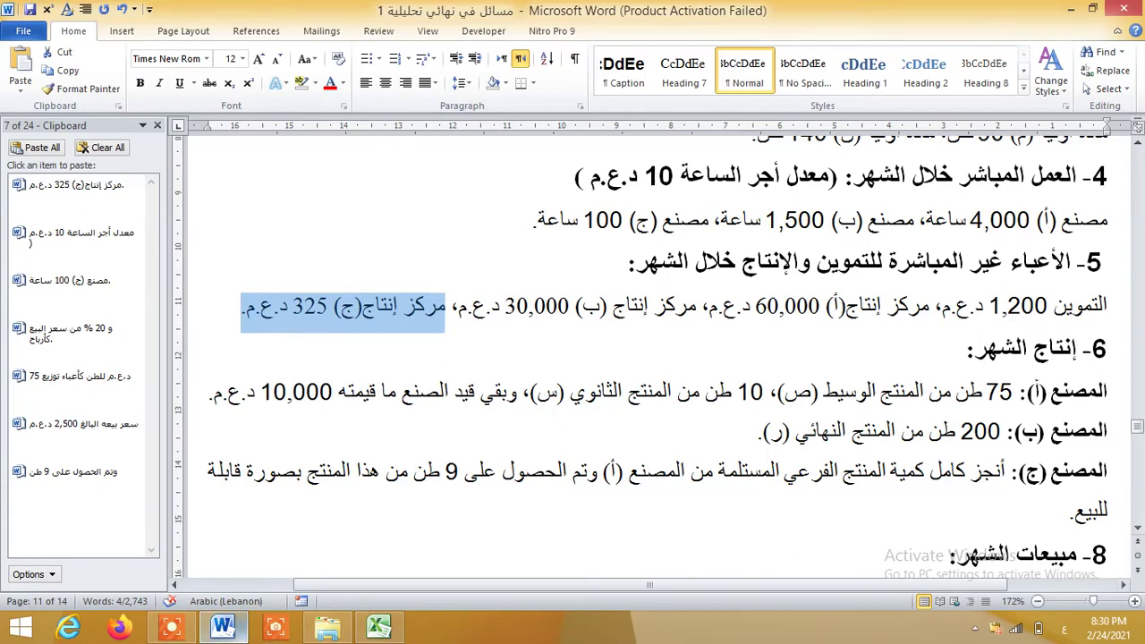
click(236, 626)
text(75)
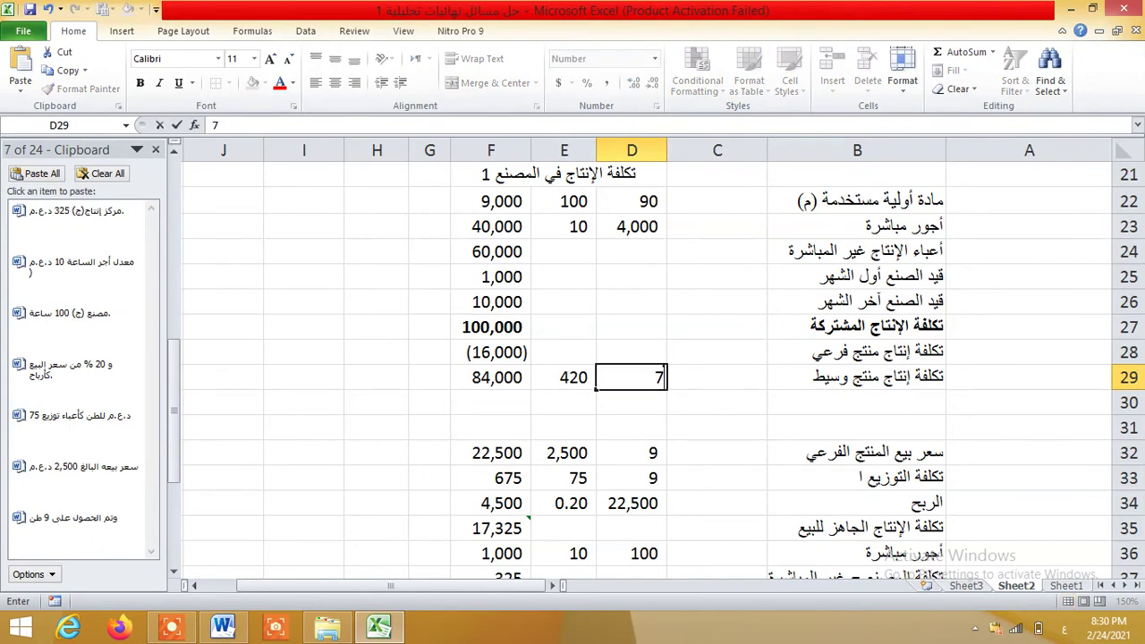
click(716, 377)
With D42 selected for raw material ن, clear the collected clipboard items and copy مادة أولية (ن) 140 طن from section 3 of the Word document
key(Down)
key(Down)
key(Down)
key(Down)
key(Down)
key(Down)
key(Down)
key(Down)
key(Down)
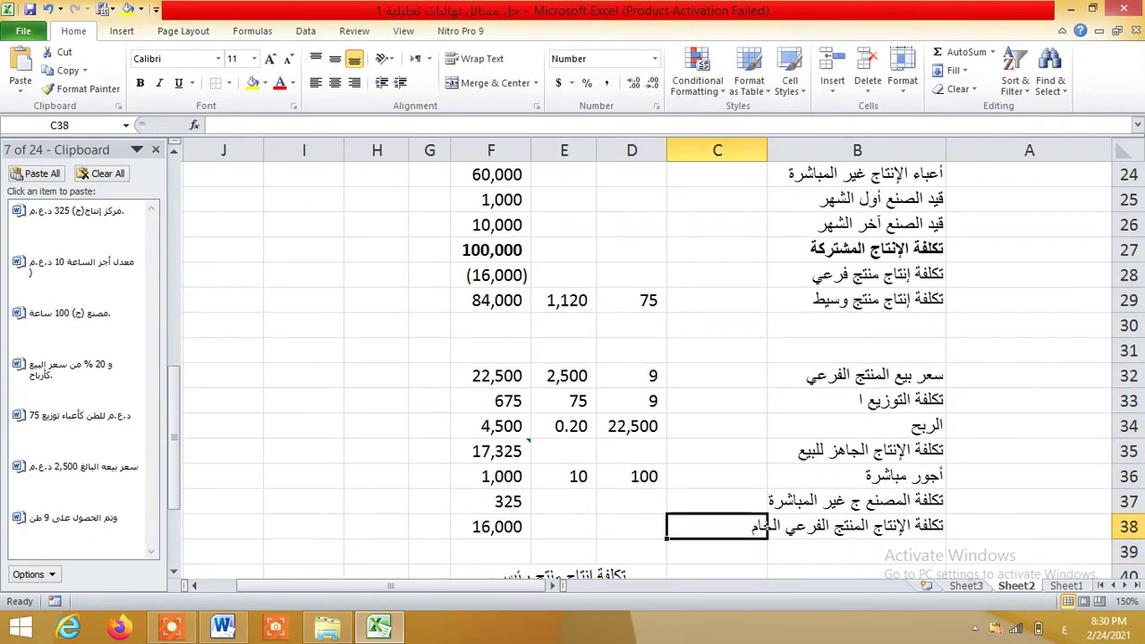
key(Down)
key(Down)
key(Down)
key(Down)
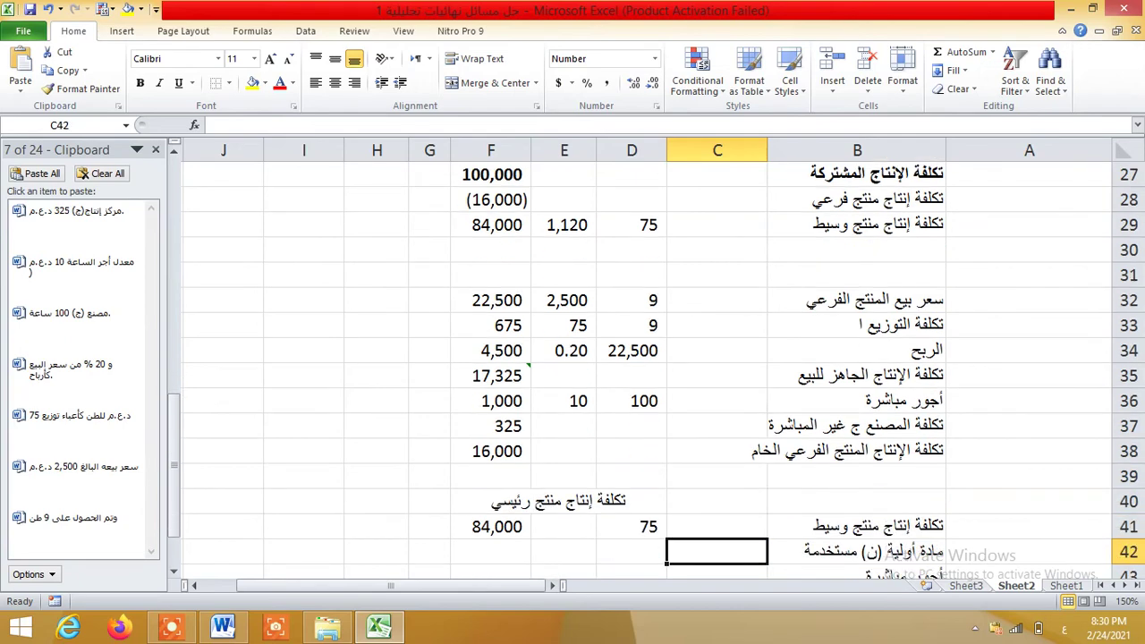
key(Left)
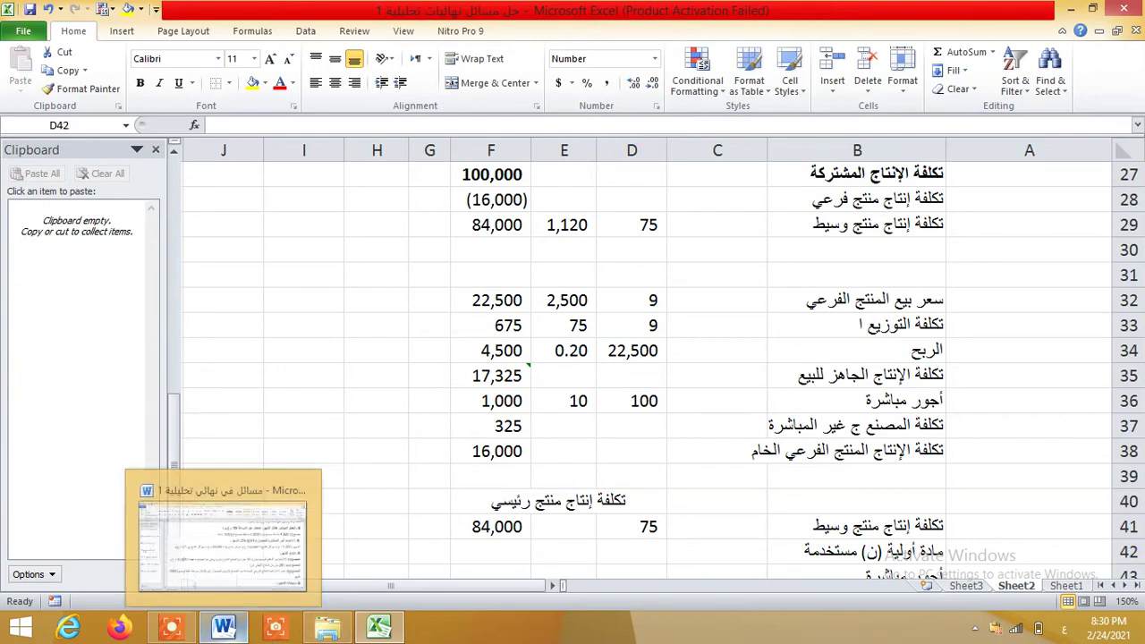
click(223, 627)
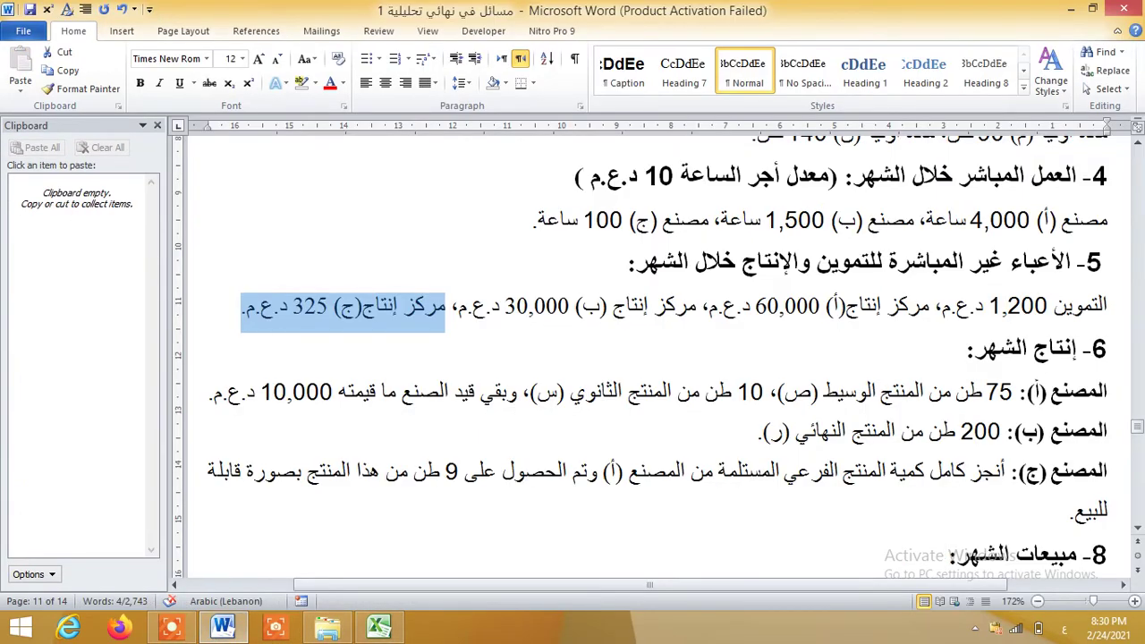
scroll(659, 356, up, 3)
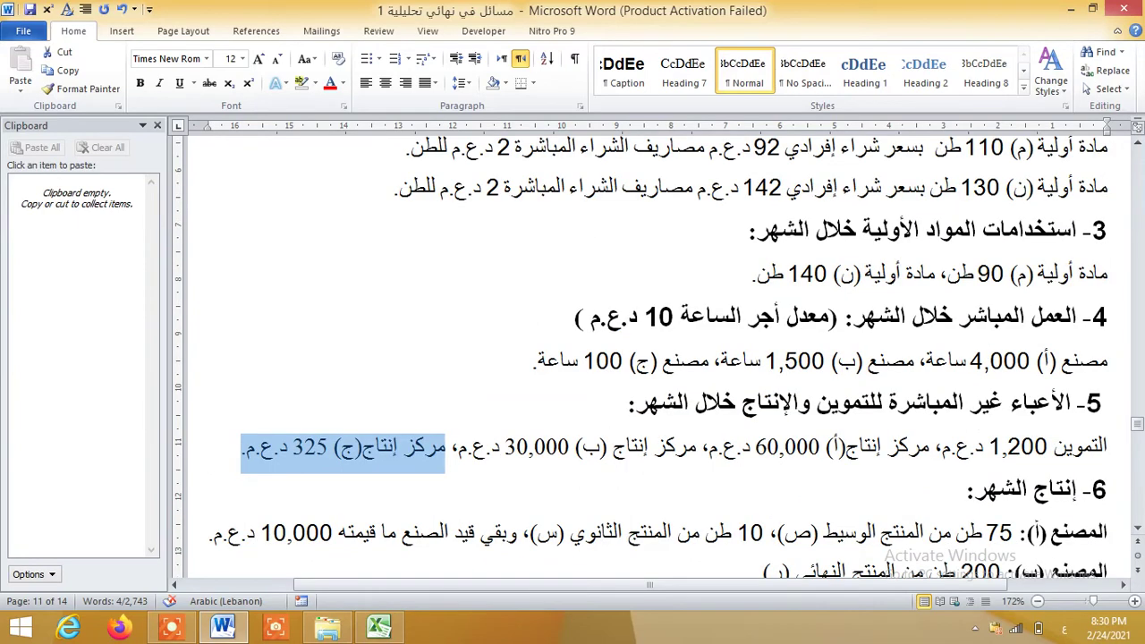
drag(946, 274, 741, 274)
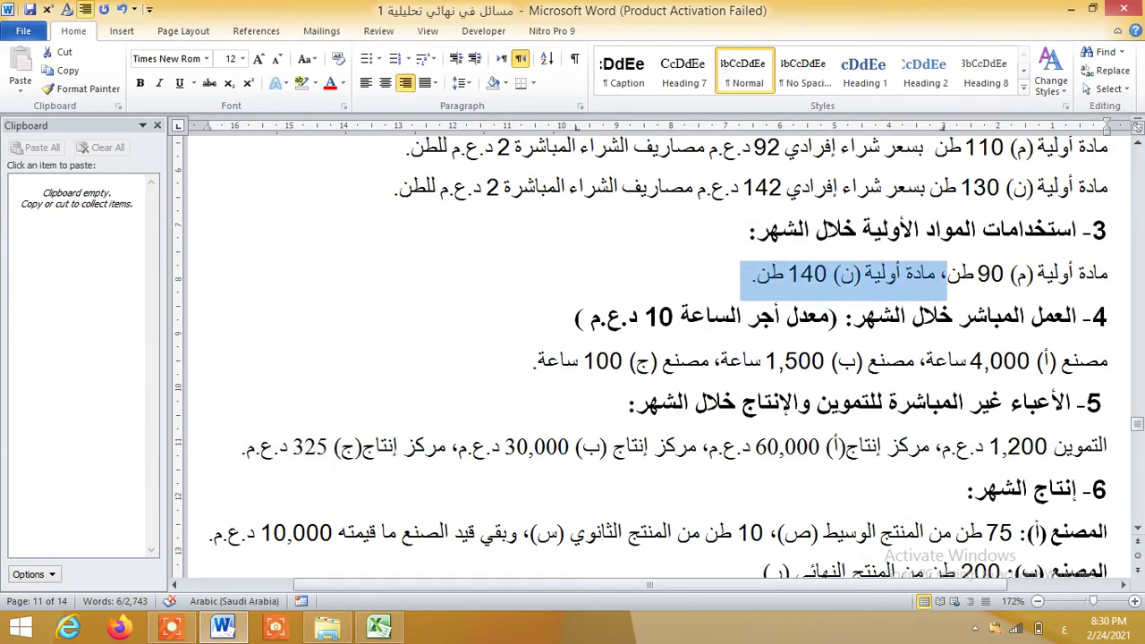
click(63, 70)
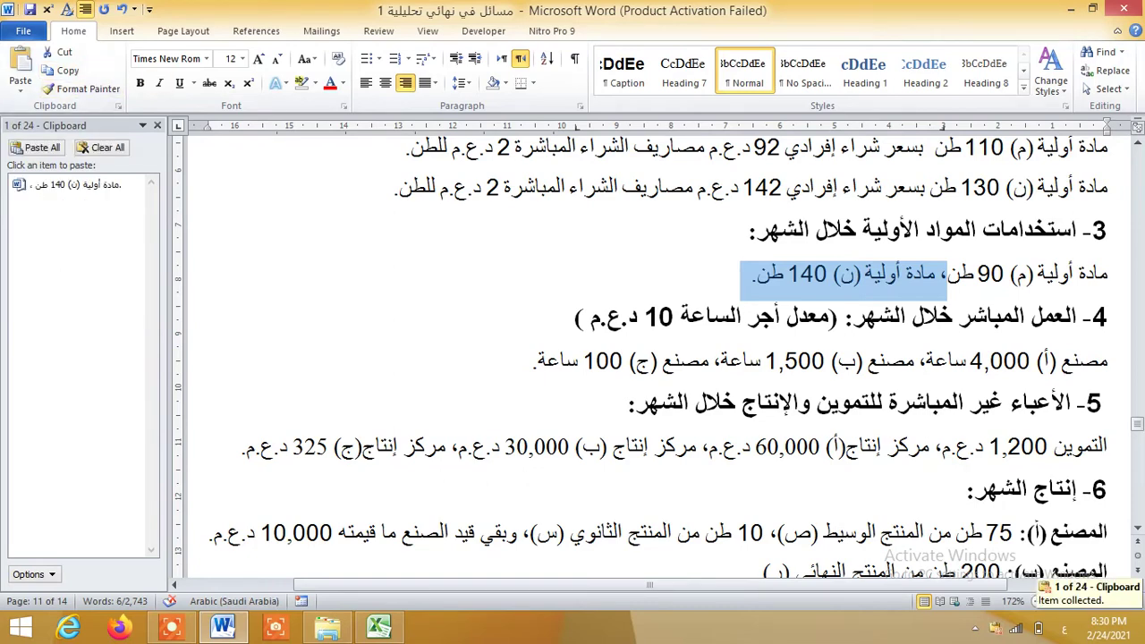
scroll(659, 356, down, 3)
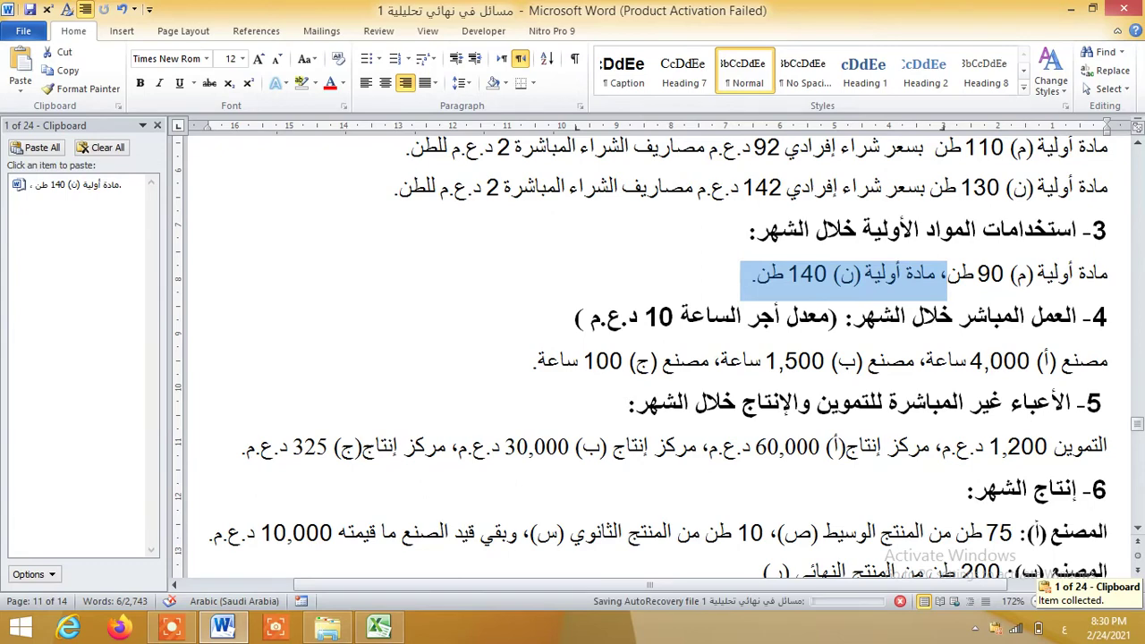
scroll(659, 356, up, 2)
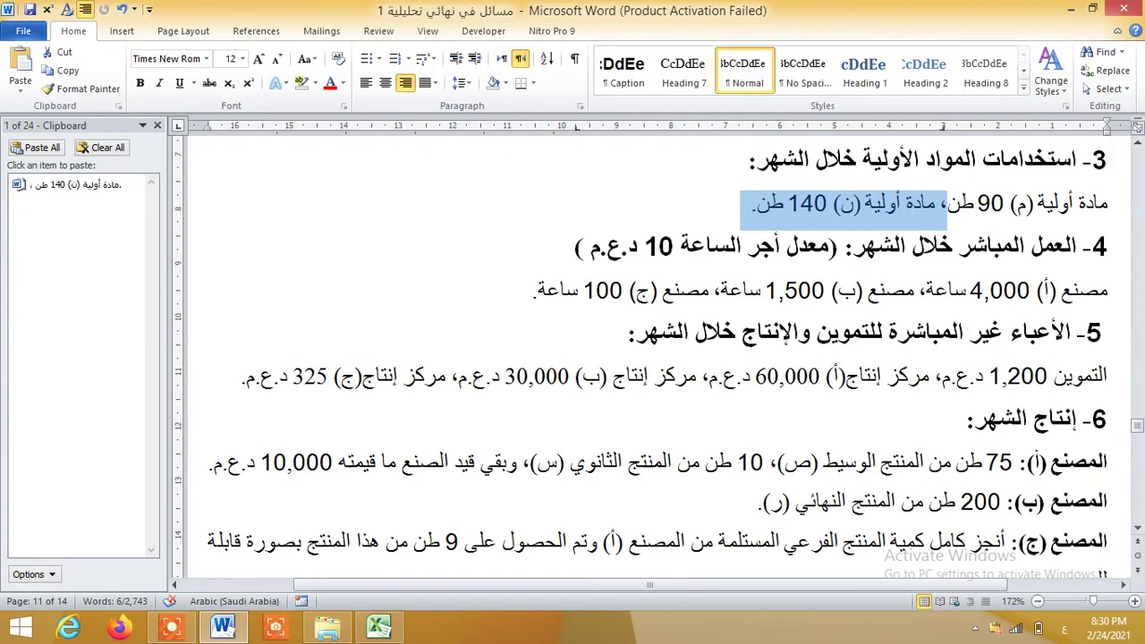
Copy مصنع (ب) 1,500 ساعة from section 4 and مركز إنتاج (ب) 30,000 د.ع.م from section 5 as separate clipboard items
drag(914, 291, 721, 291)
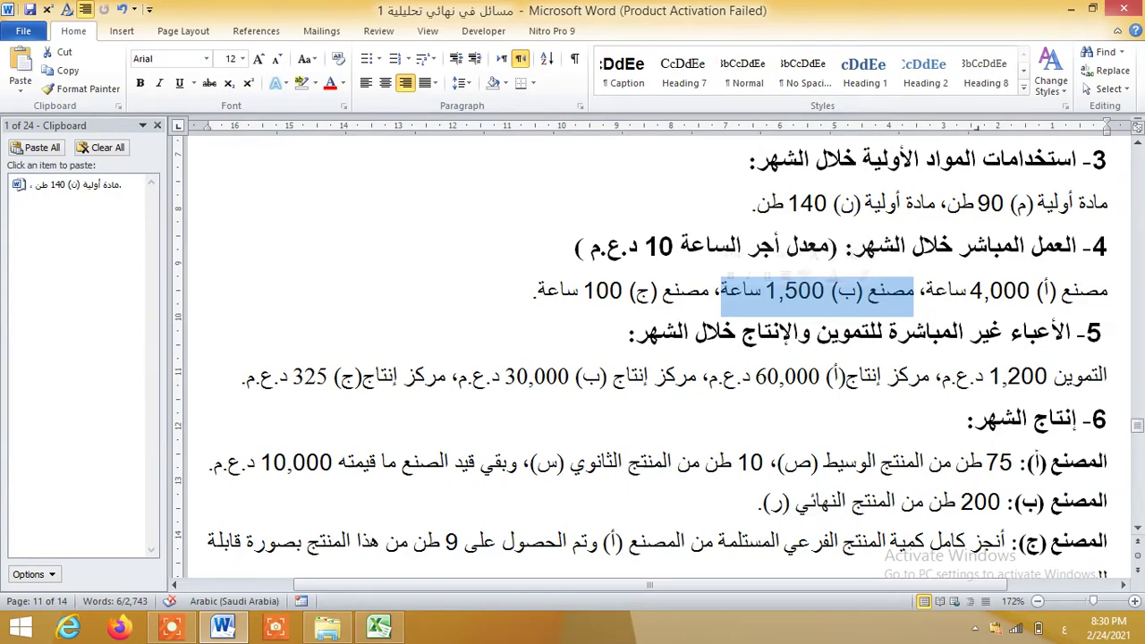
click(63, 71)
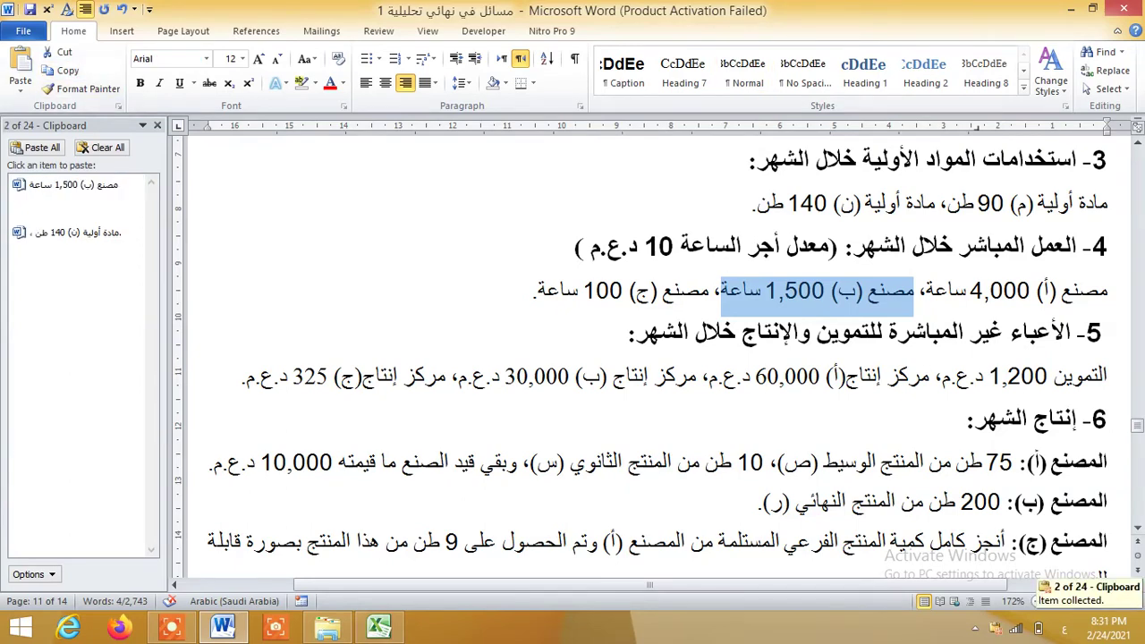
drag(448, 377, 696, 377)
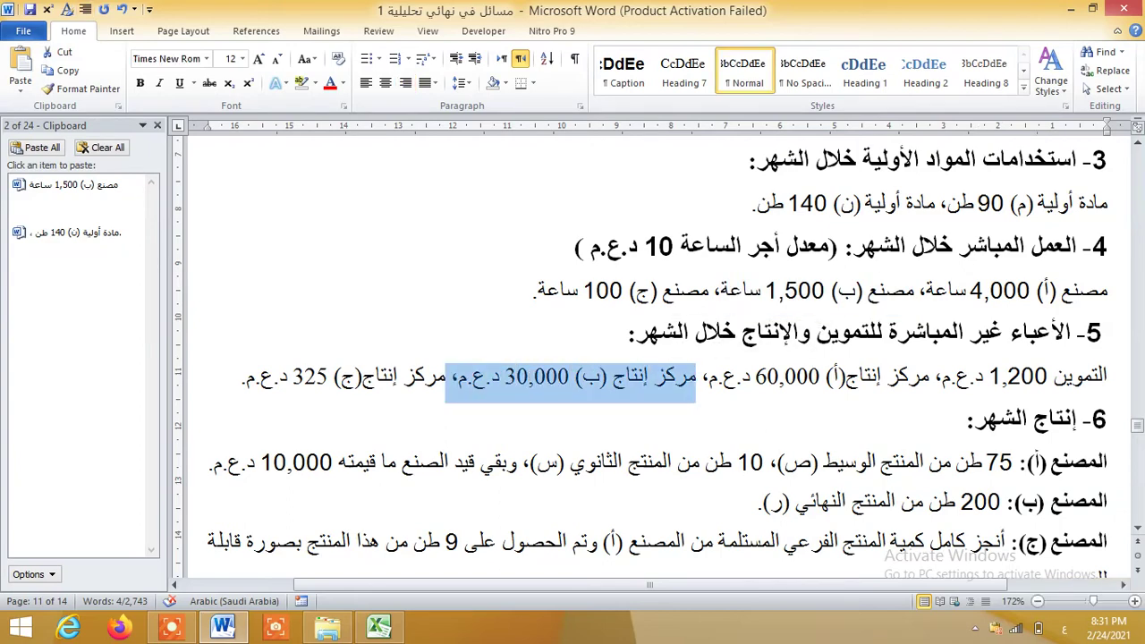
click(59, 71)
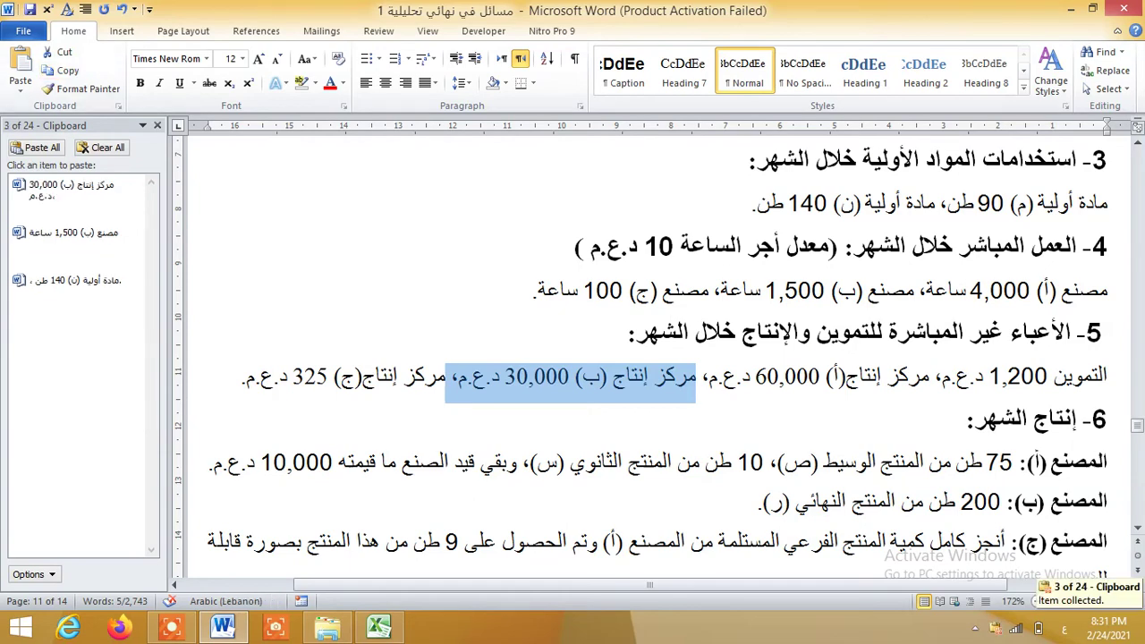
Copy factory ب's monthly output, 200 طن من المنتج النهائي (ر), from section 6 and look over the requirements below it
scroll(660, 356, down, 1)
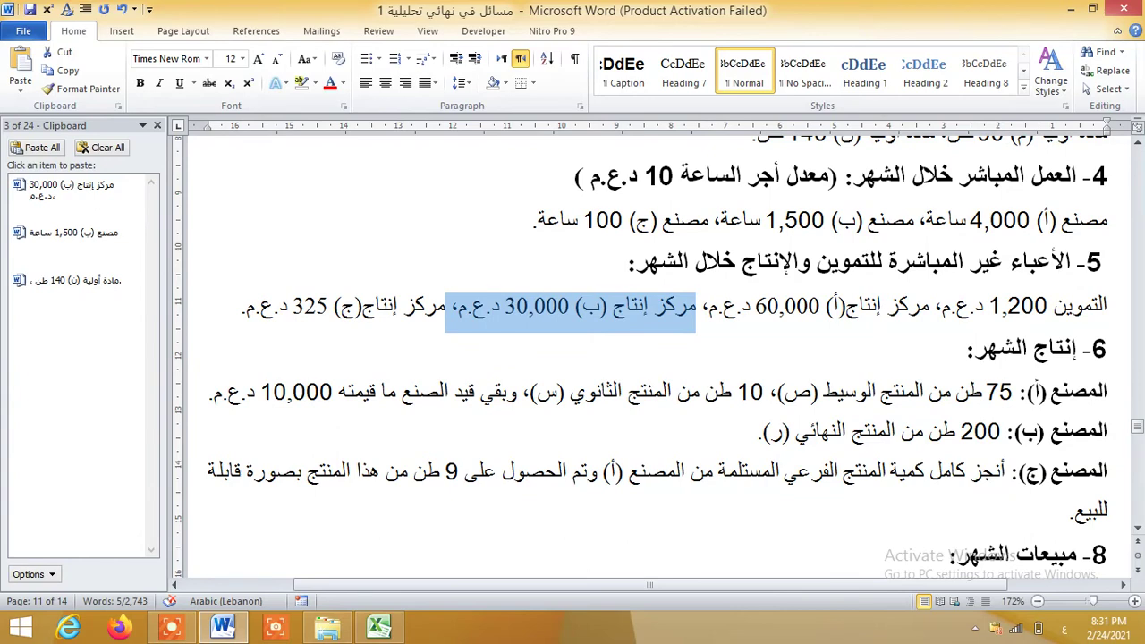
scroll(659, 356, down, 1)
drag(759, 363, 1002, 362)
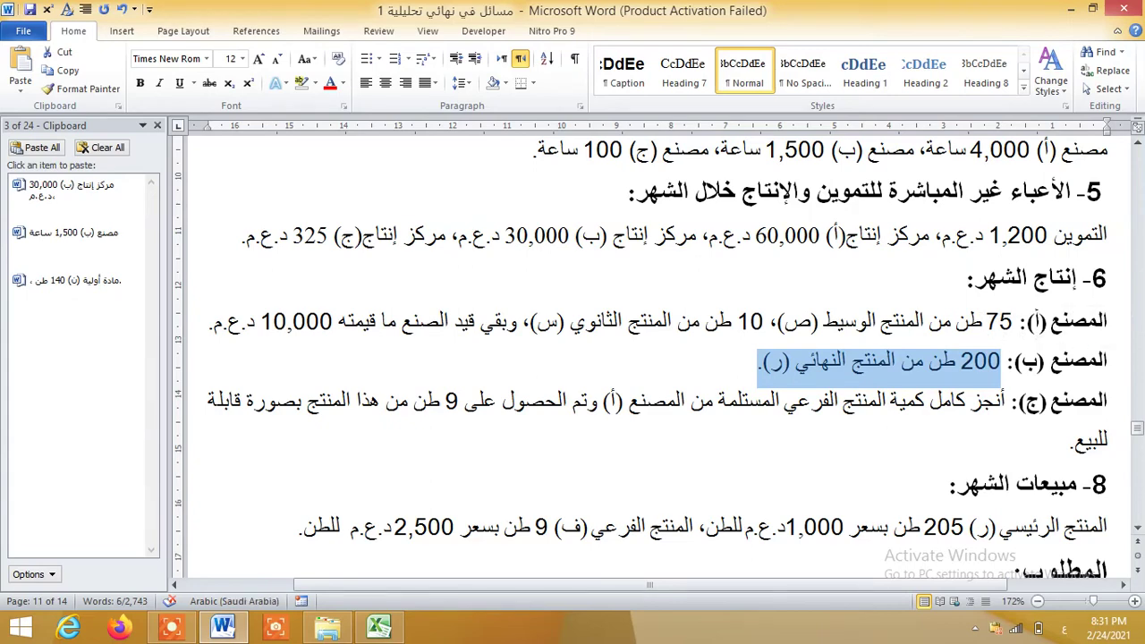
click(60, 71)
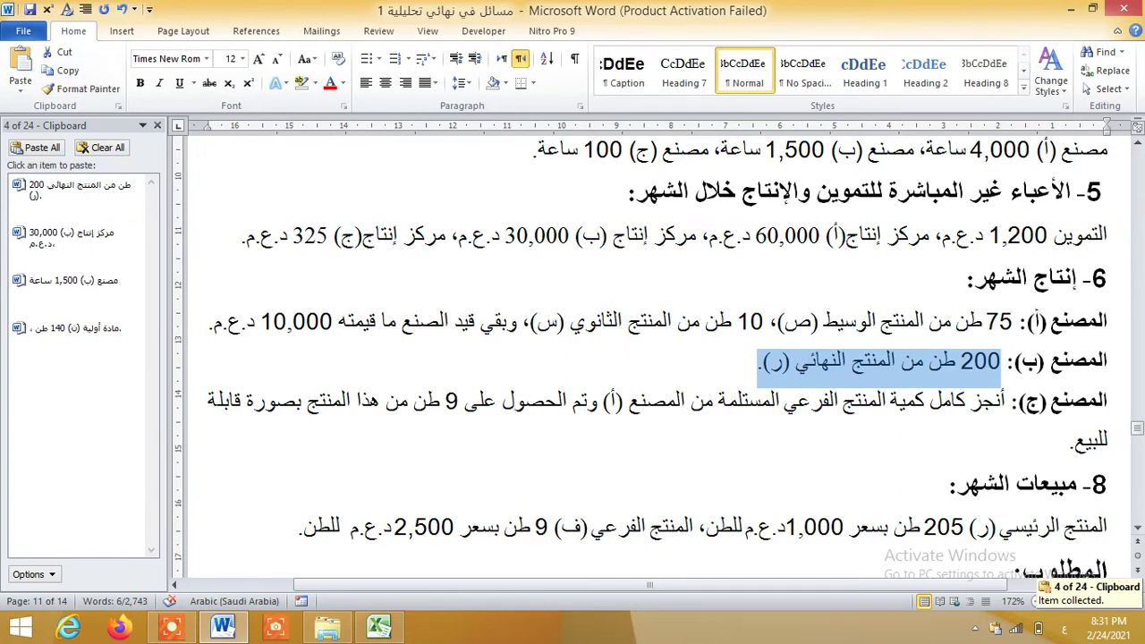
scroll(641, 357, down, 2)
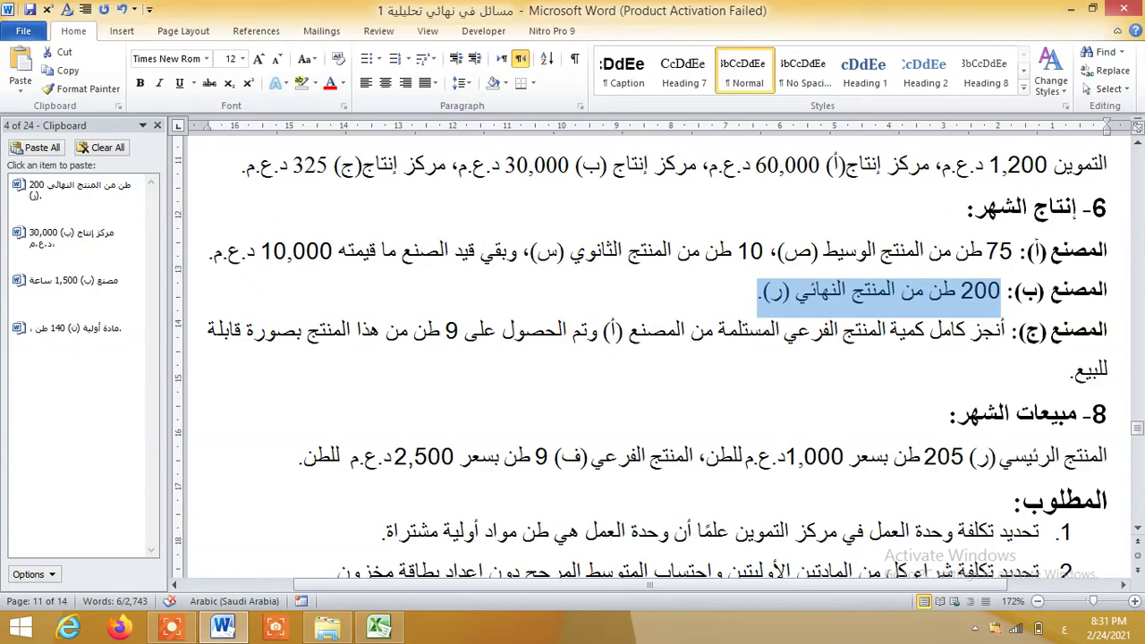
scroll(640, 357, down, 2)
scroll(640, 357, down, 2)
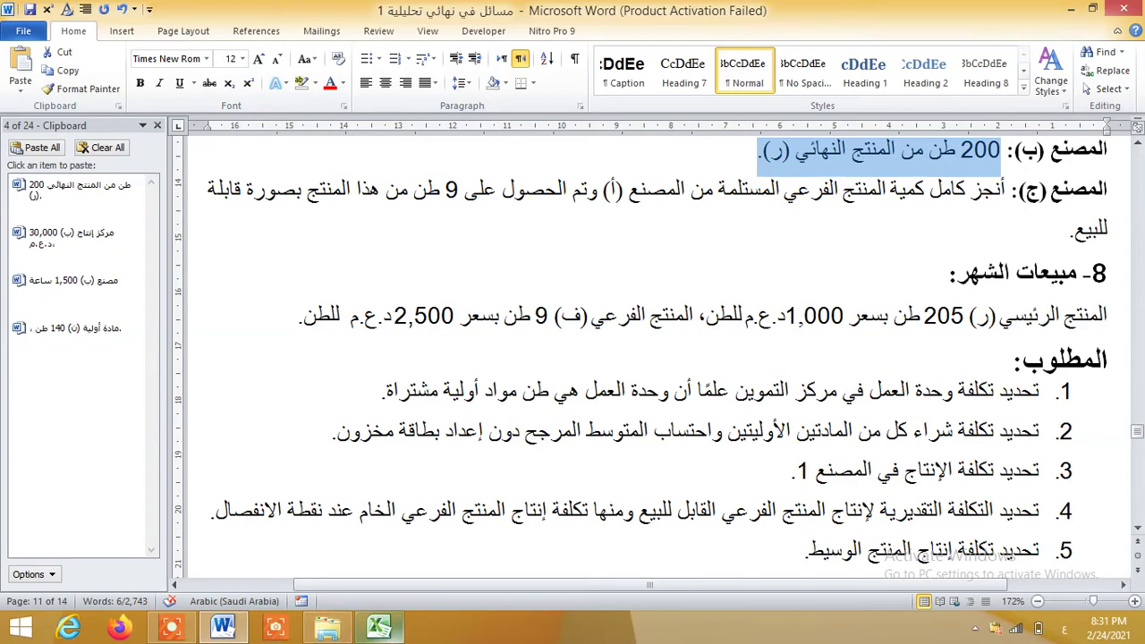
Switch to the Excel workbook and set the used quantity of raw material ن in D42 to 140
click(380, 626)
scroll(641, 358, down, 1)
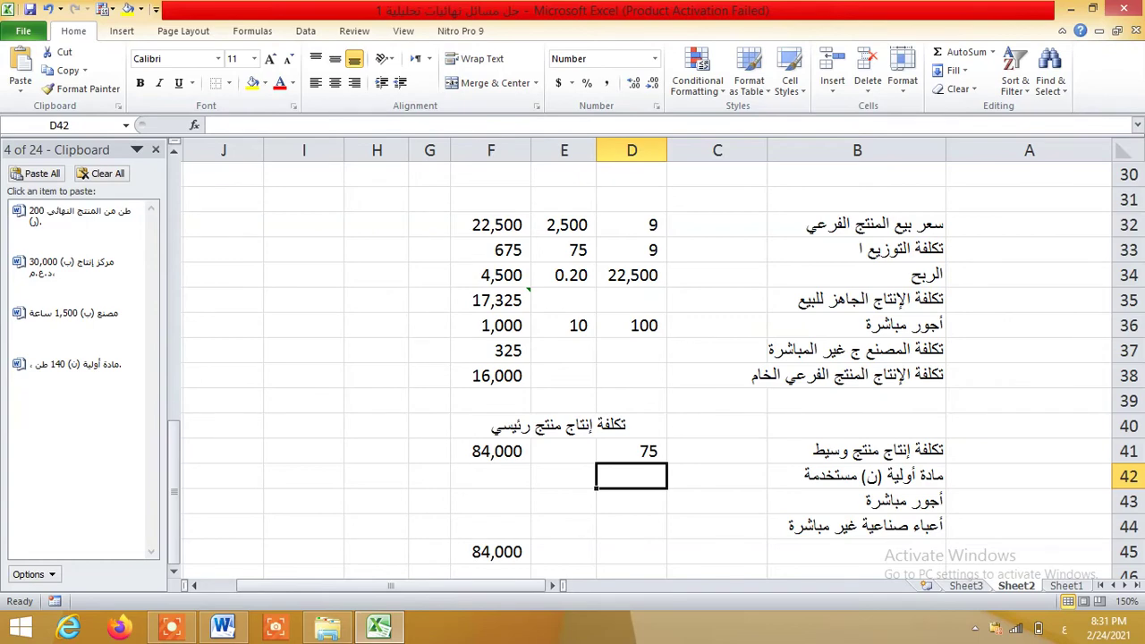
text(140)
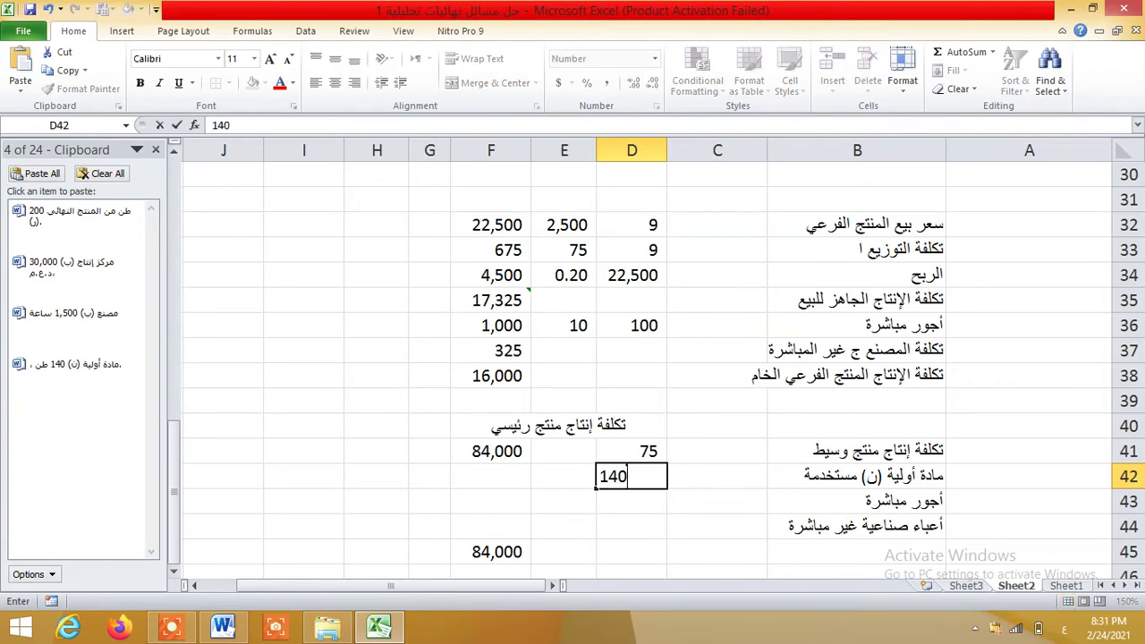
key(Tab)
Link the unit cost of raw material ن in E42 to its available-for-use average cost with =H19
text(=)
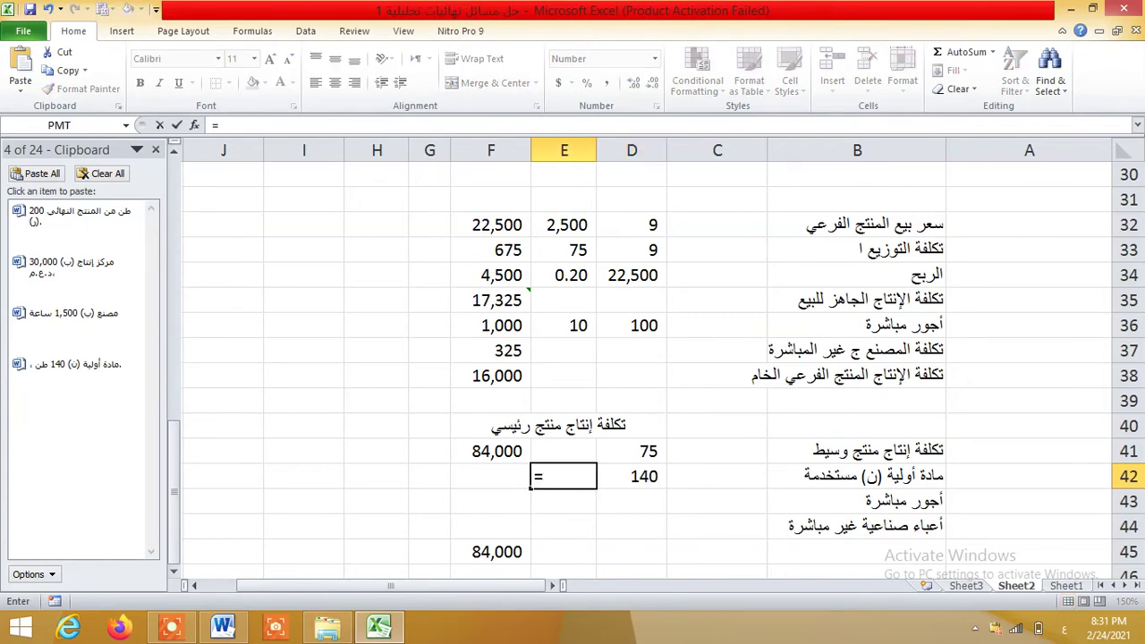
key(Up)
key(Up)
key(Up)
key(Up)
key(Up)
key(Up)
key(Up)
key(Up)
key(Up)
key(Up)
key(Up)
key(Up)
key(Up)
key(Up)
key(Up)
key(Up)
key(Up)
key(Up)
key(Up)
key(Up)
key(Up)
key(Up)
key(Up)
key(Up)
key(Up)
key(Up)
key(Up)
key(Up)
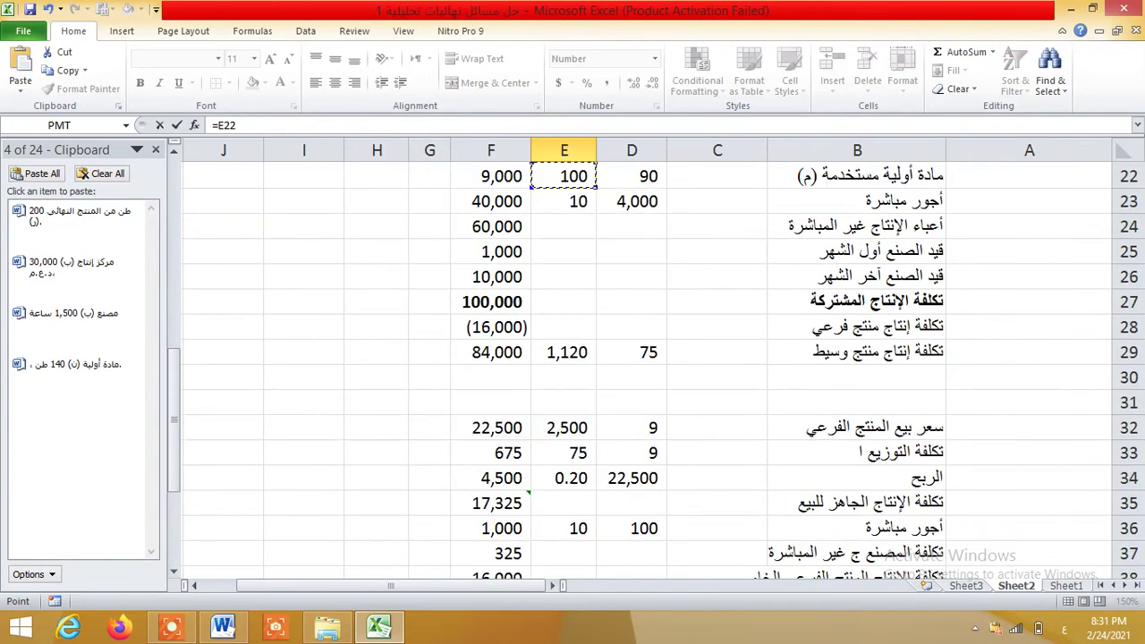
key(Up)
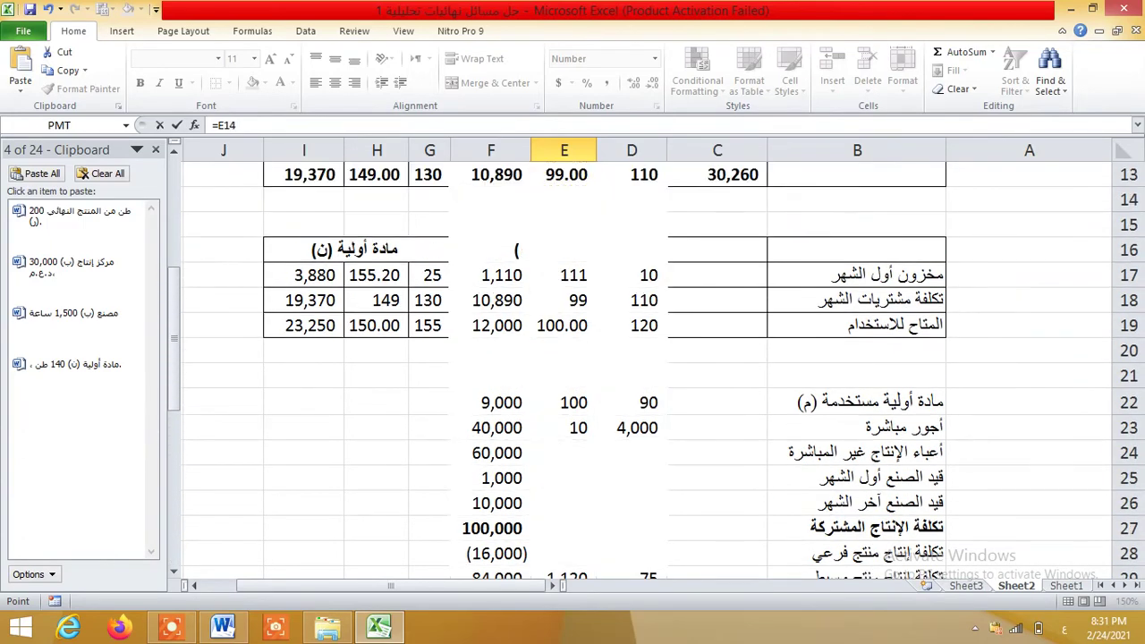
key(Down)
key(Down)
key(Down)
key(Down)
key(Down)
key(Down)
key(Left)
key(Left)
key(Left)
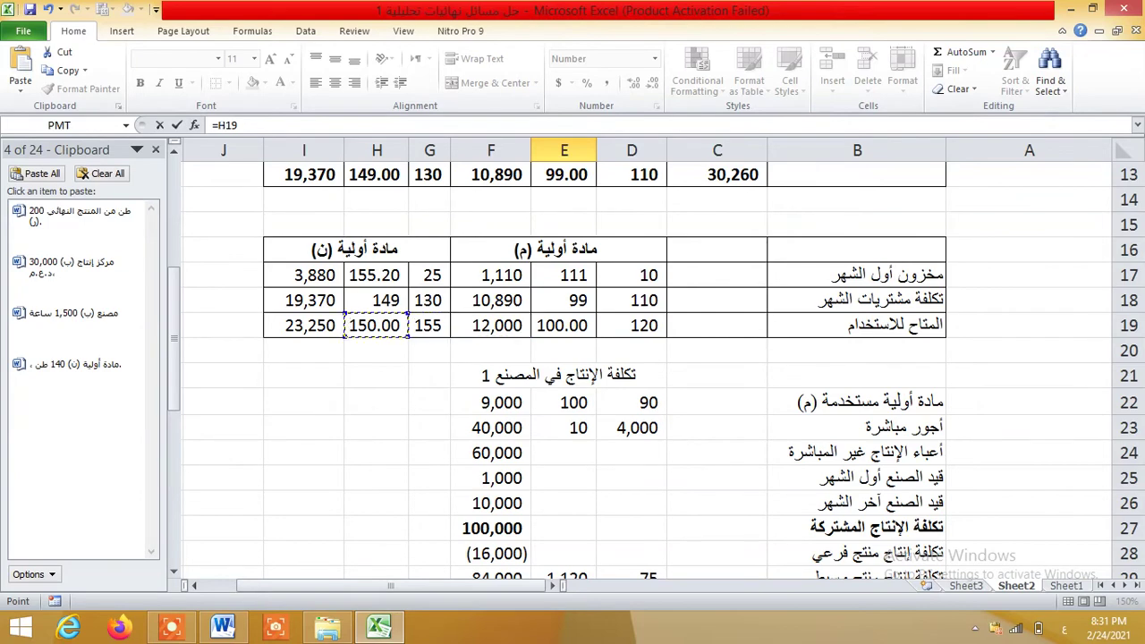
key(Return)
key(Up)
Calculate the total cost of raw material ن in F42 with =D42*E42
click(490, 527)
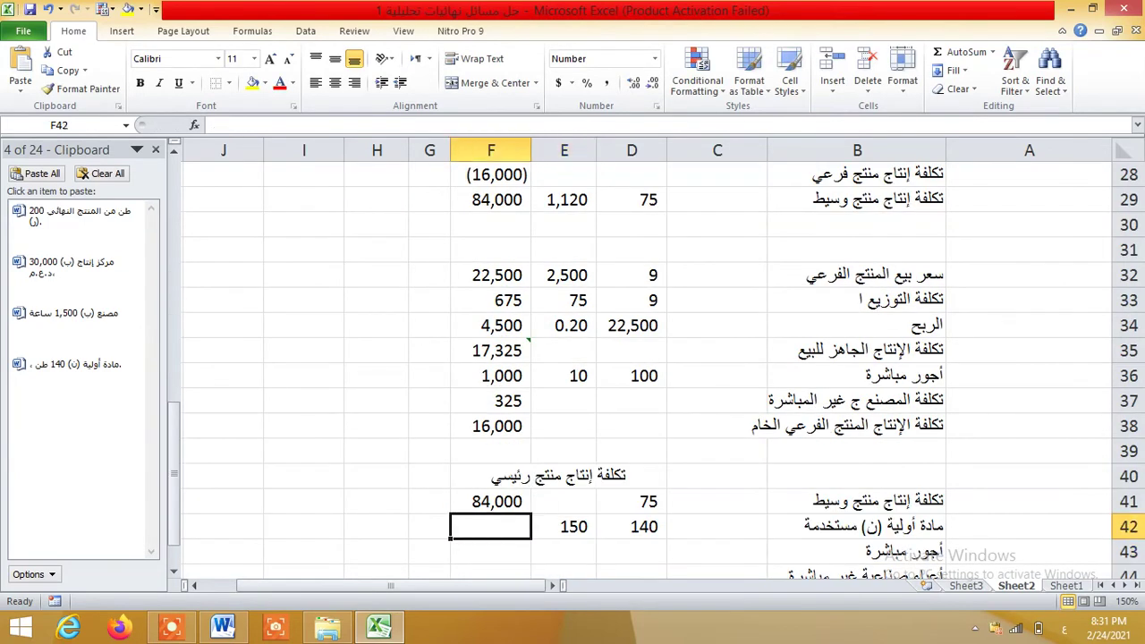
text(=)
key(Left)
key(Left)
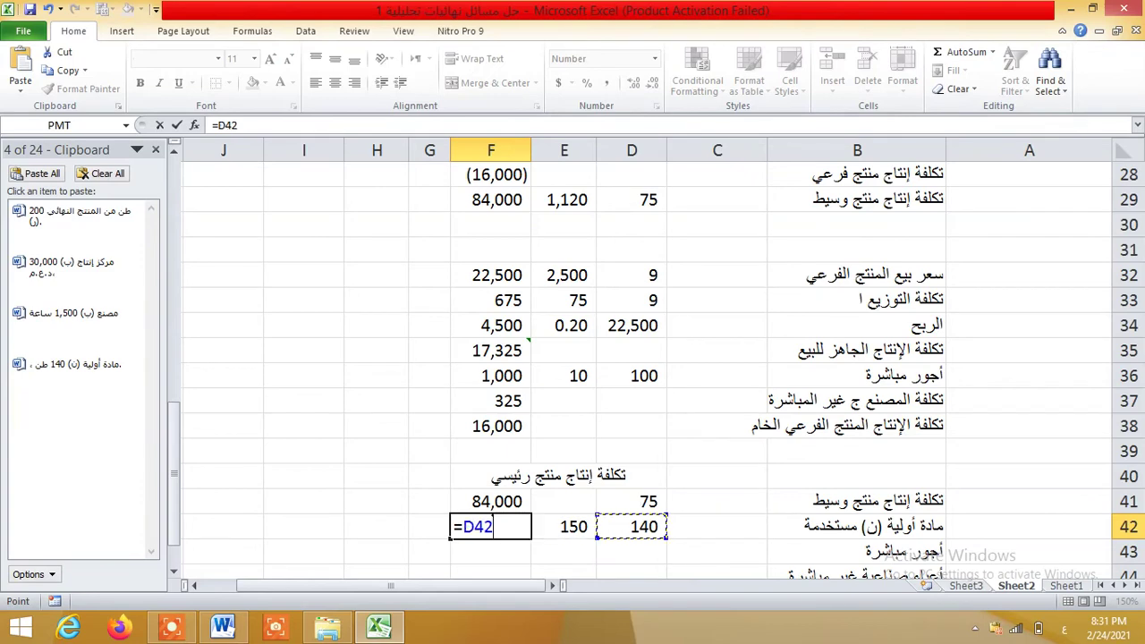
text(*)
key(Left)
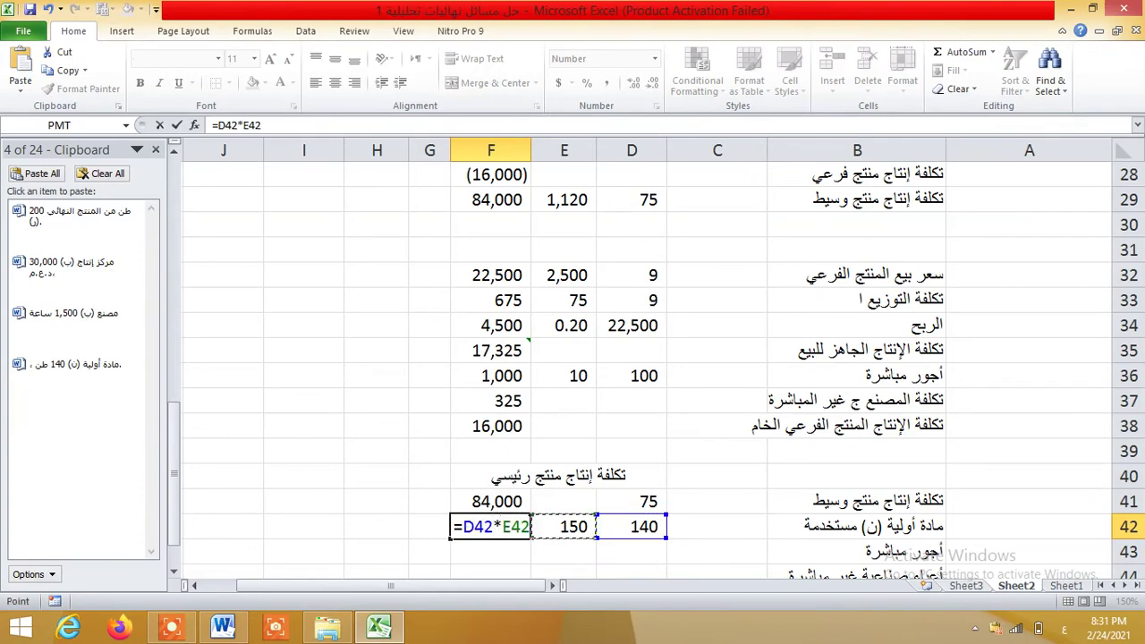
key(Return)
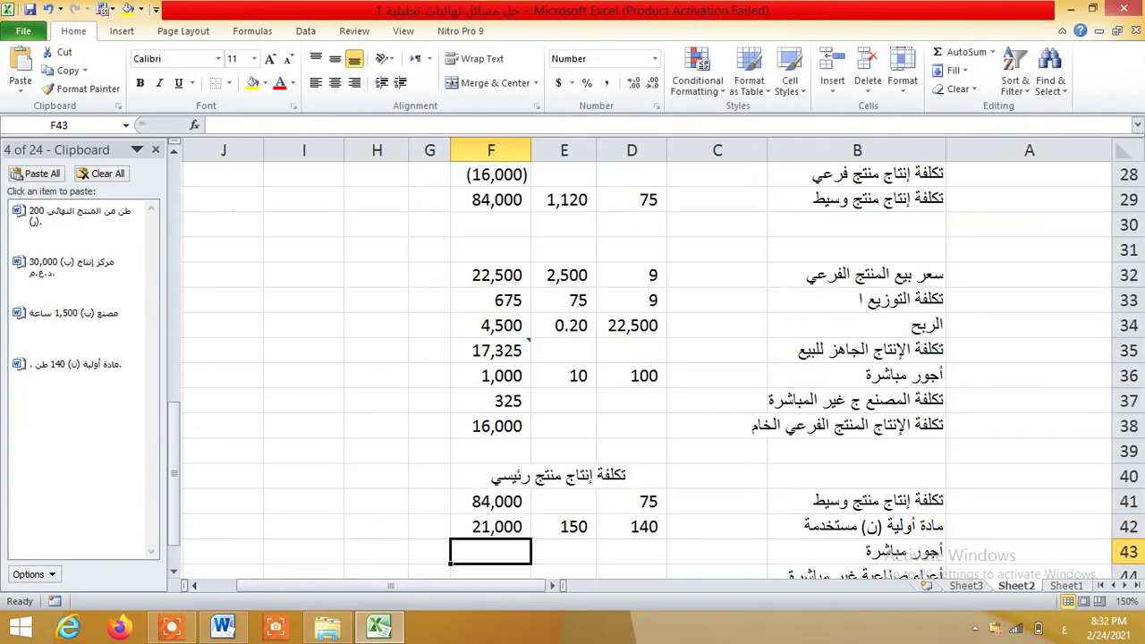
Fill the direct wages row of the main product table with 1500 hours in D43 and a rate of 10 in E43
key(Right)
key(Right)
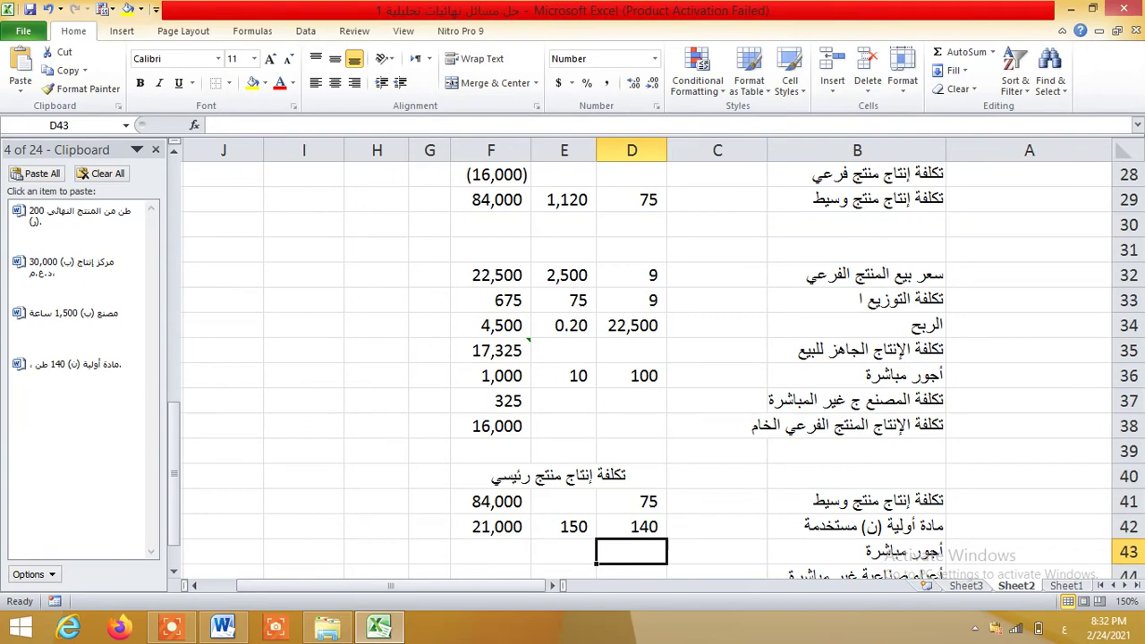
text(1500)
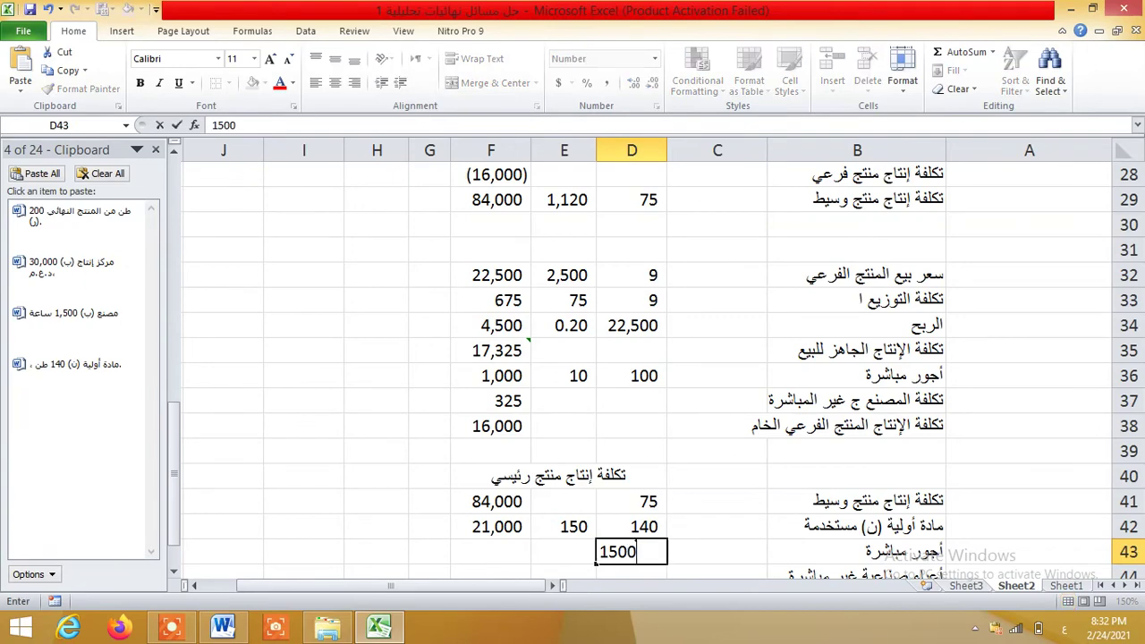
key(Left)
text(10)
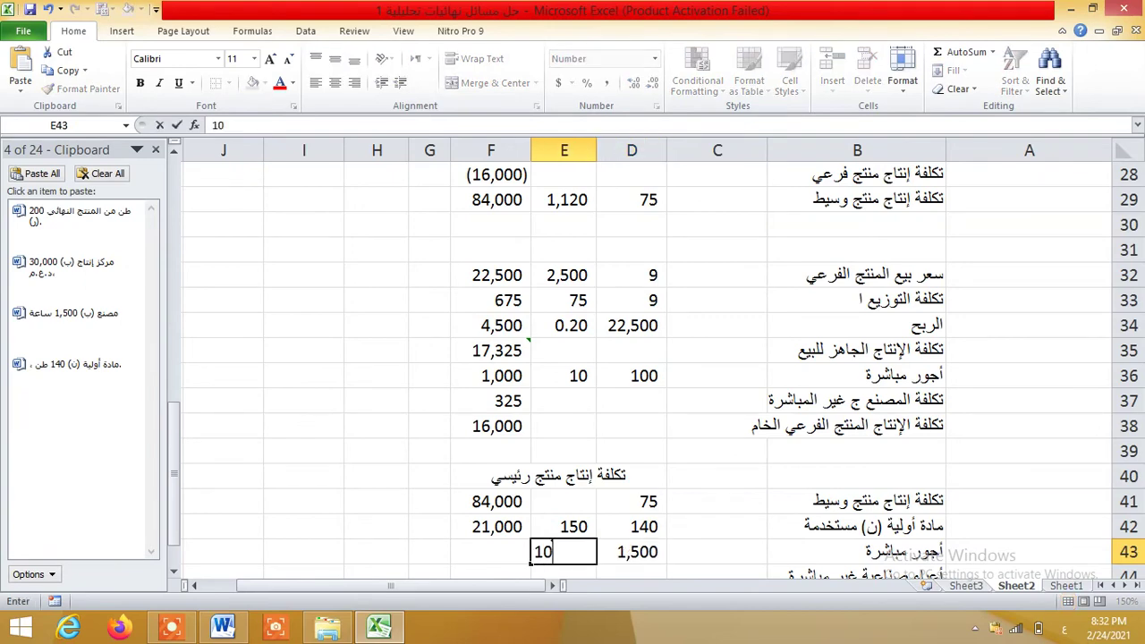
key(Left)
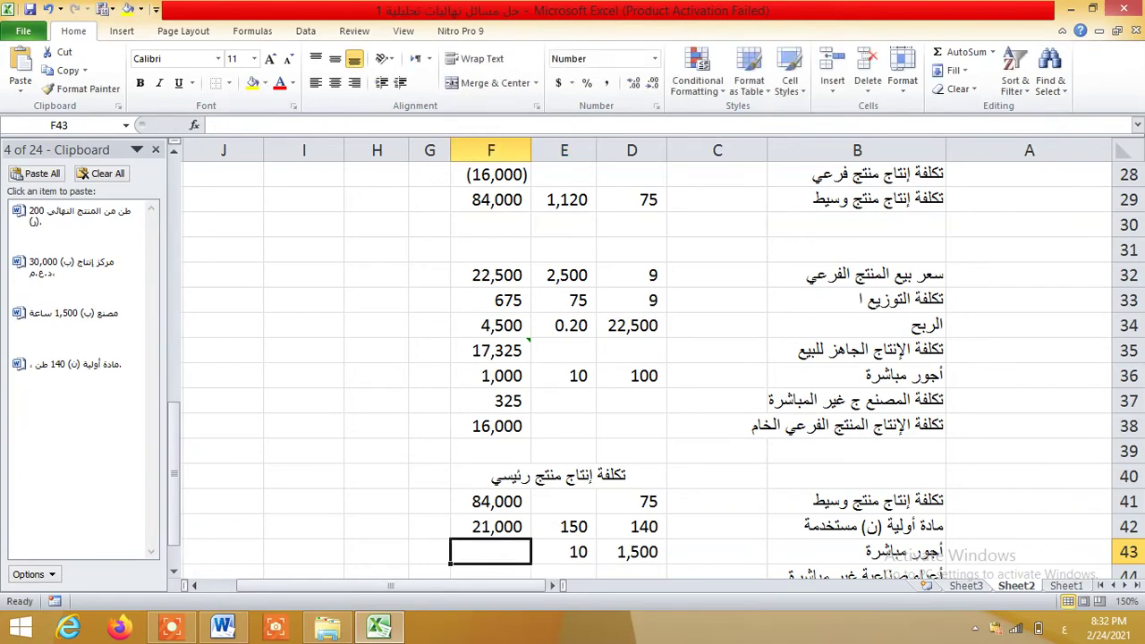
Calculate the main product's direct wages in F43 by multiplying the hours in D43 by the rate in E43
text(=)
key(Right)
key(Right)
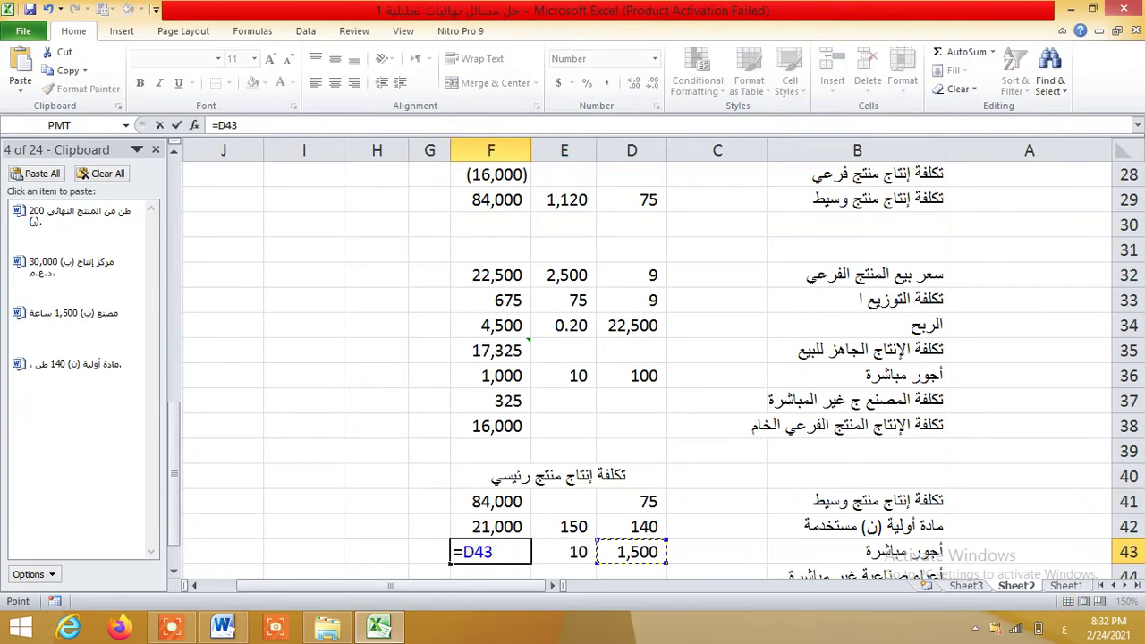
text(*)
key(Right)
key(Return)
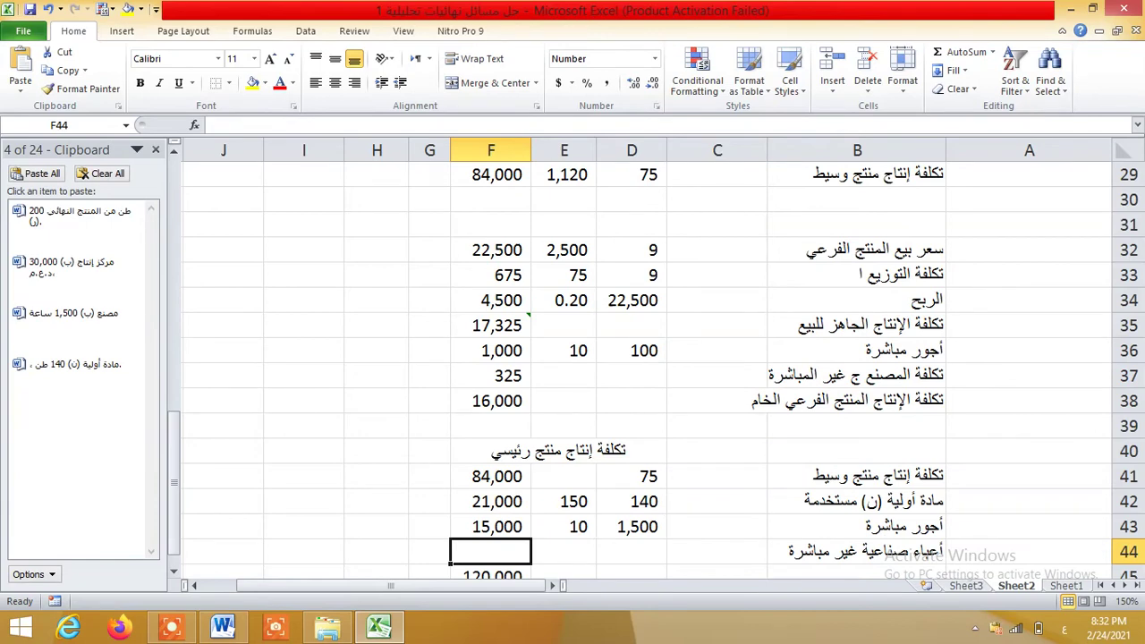
Enter 30000 as the indirect manufacturing overhead in F44 and 200 as the main product quantity in D45
text(30000)
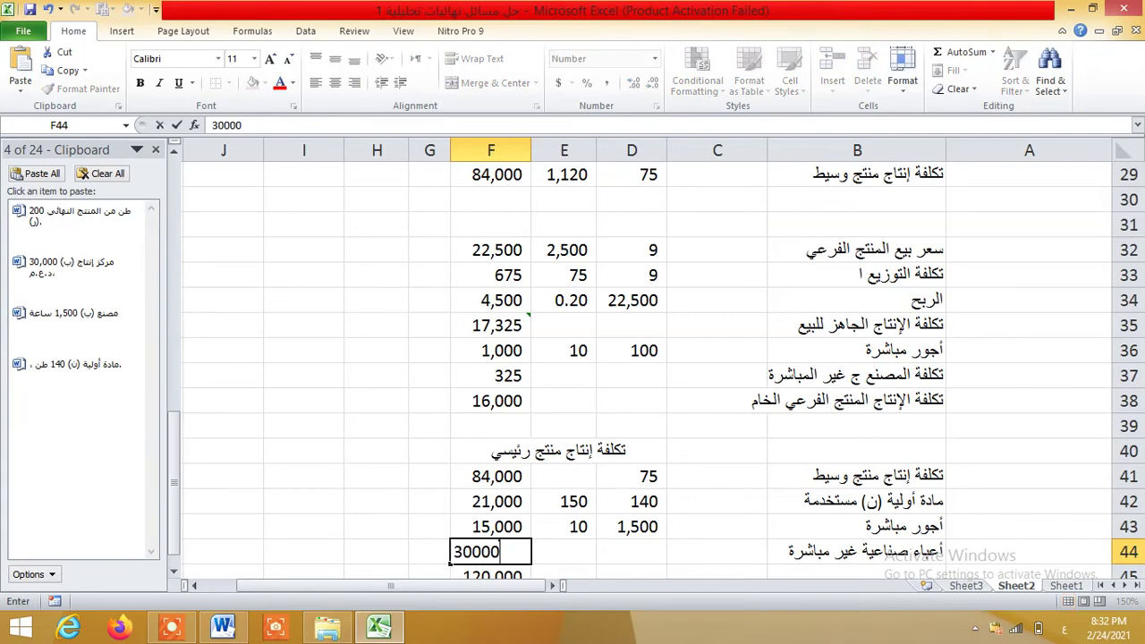
key(Return)
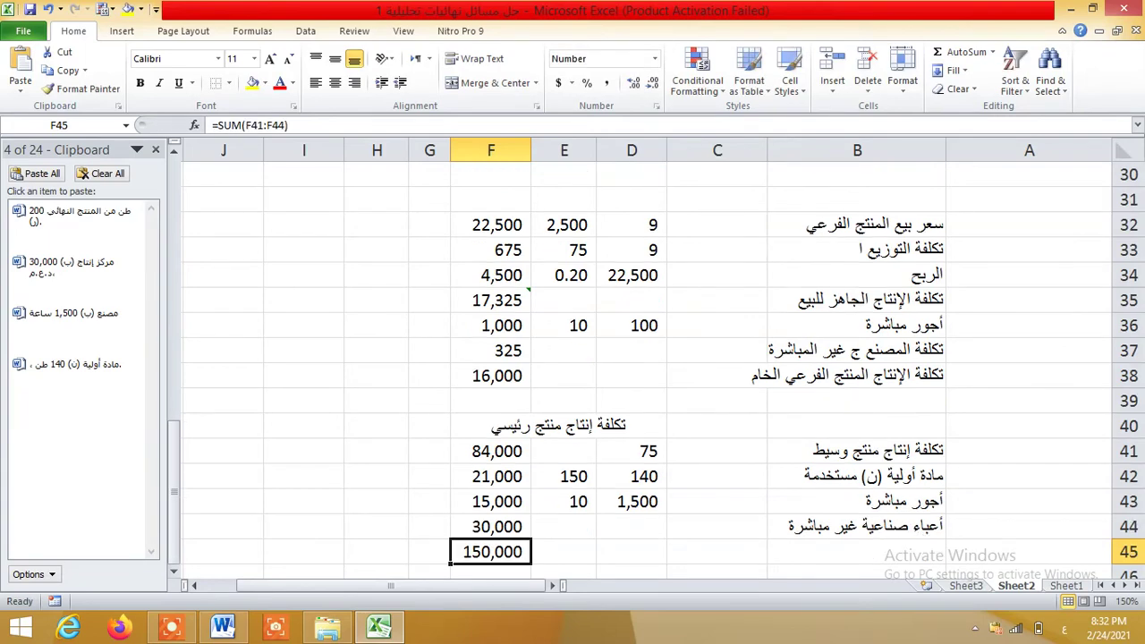
key(Down)
key(Up)
key(Left)
key(Left)
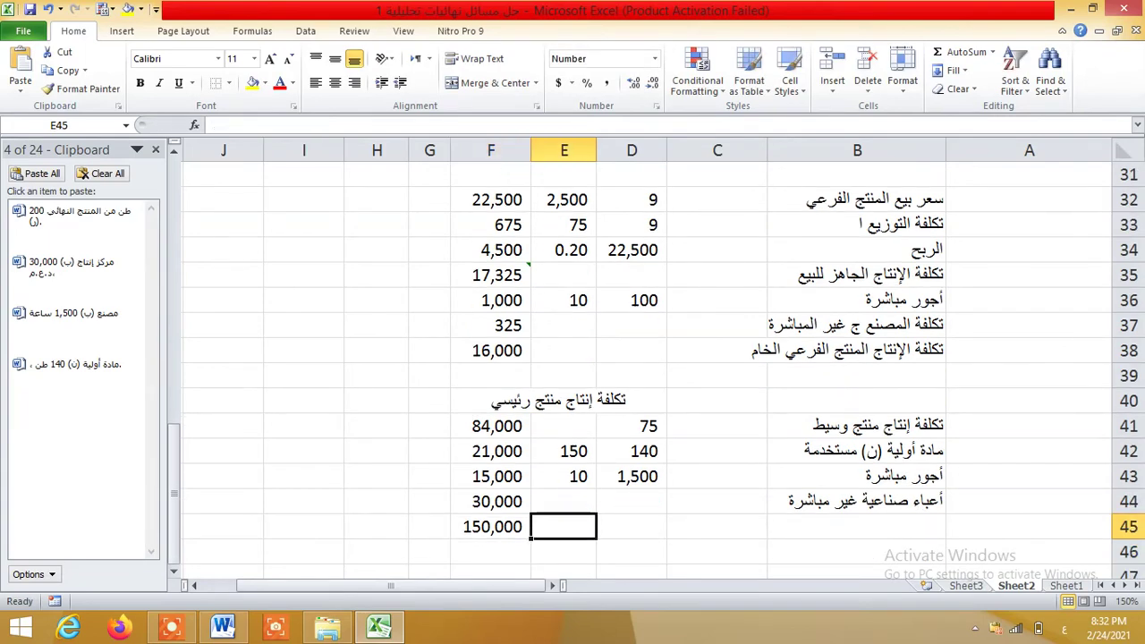
text(200)
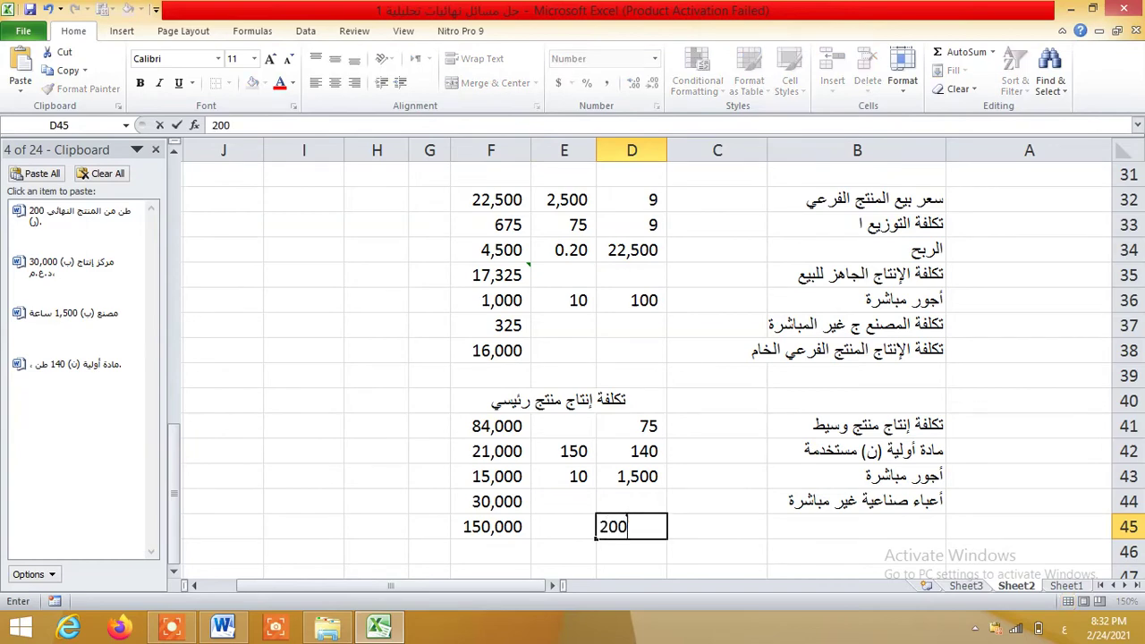
key(Return)
key(Up)
key(Left)
key(Right)
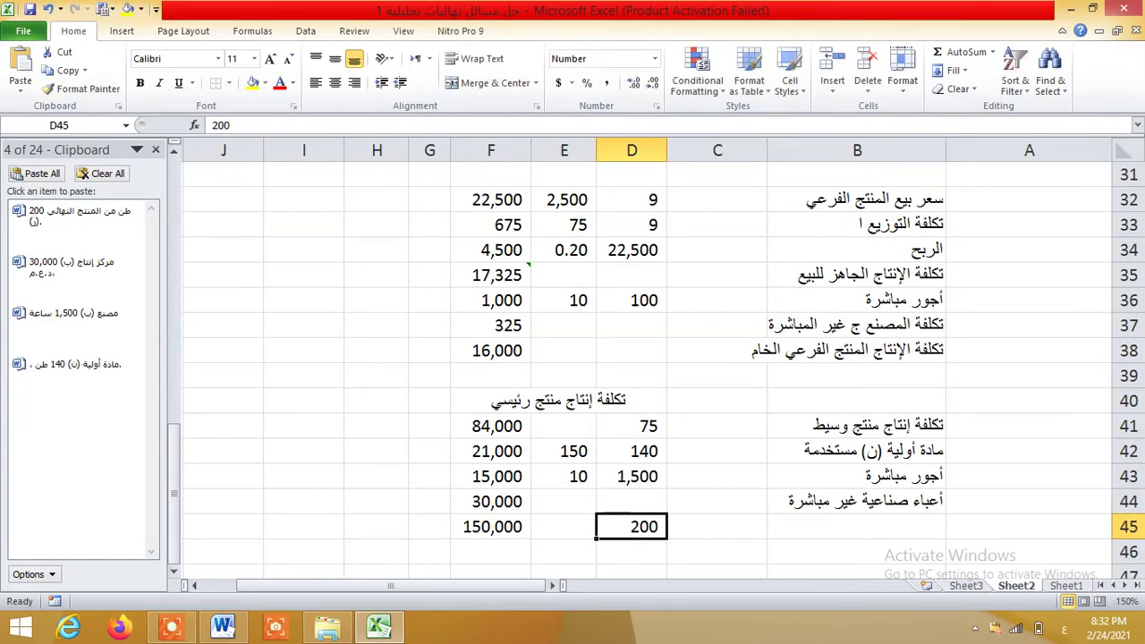
Add the intermediate product and raw material ن quantities in D47 with =D41+D42
key(Down)
key(Down)
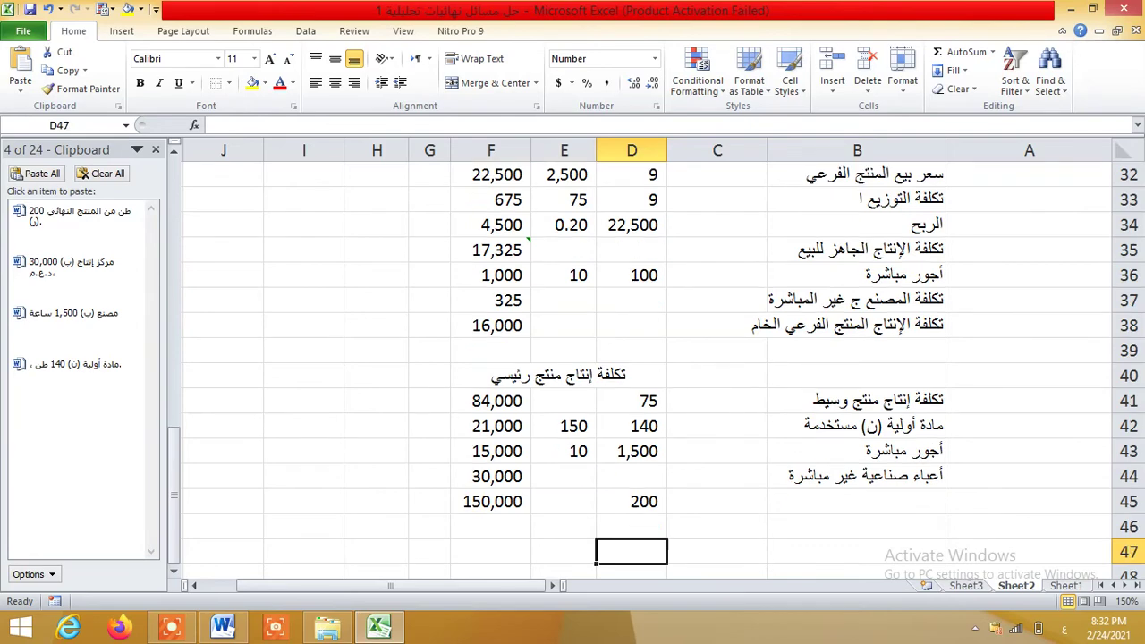
text(=)
key(Up)
key(Up)
key(Up)
key(Up)
key(Up)
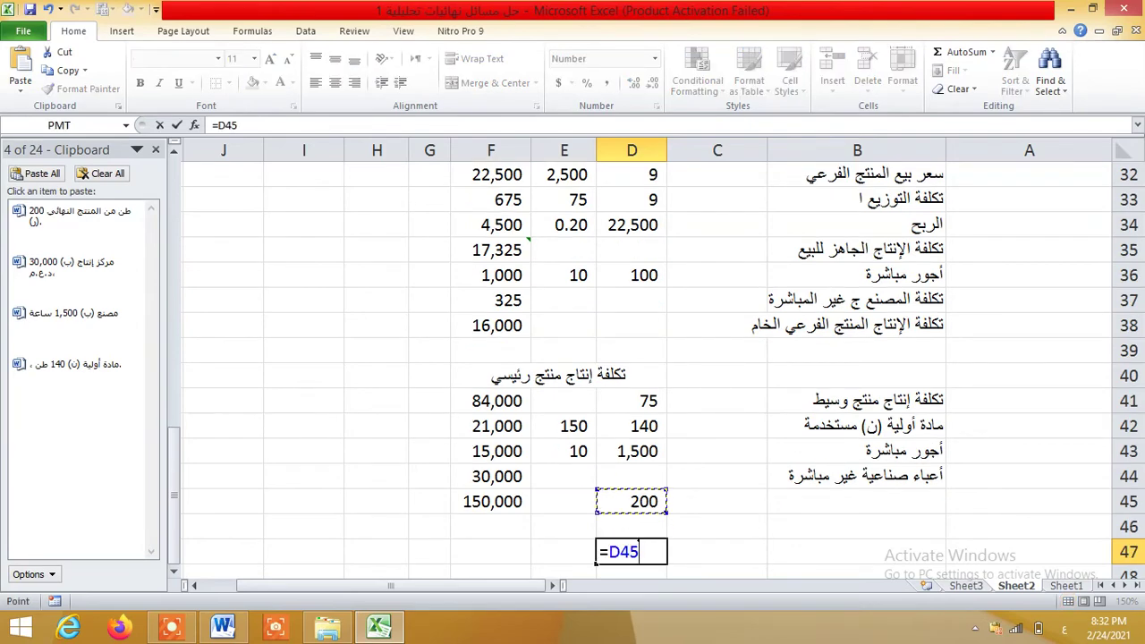
key(Up)
text(+)
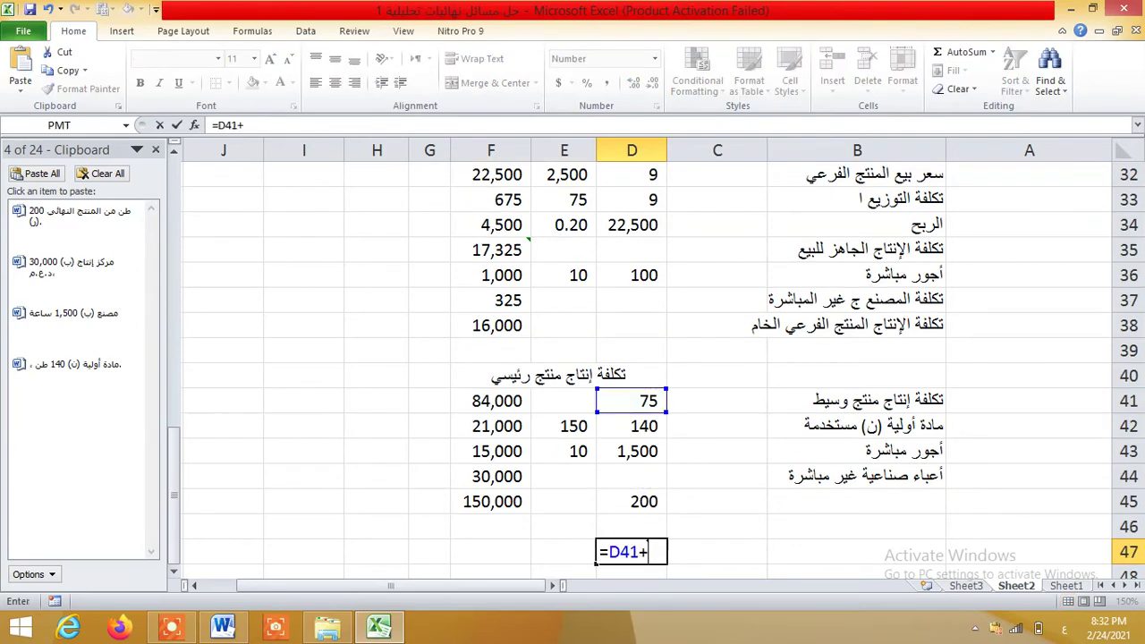
key(Up)
key(Up)
key(Up)
key(Up)
key(Up)
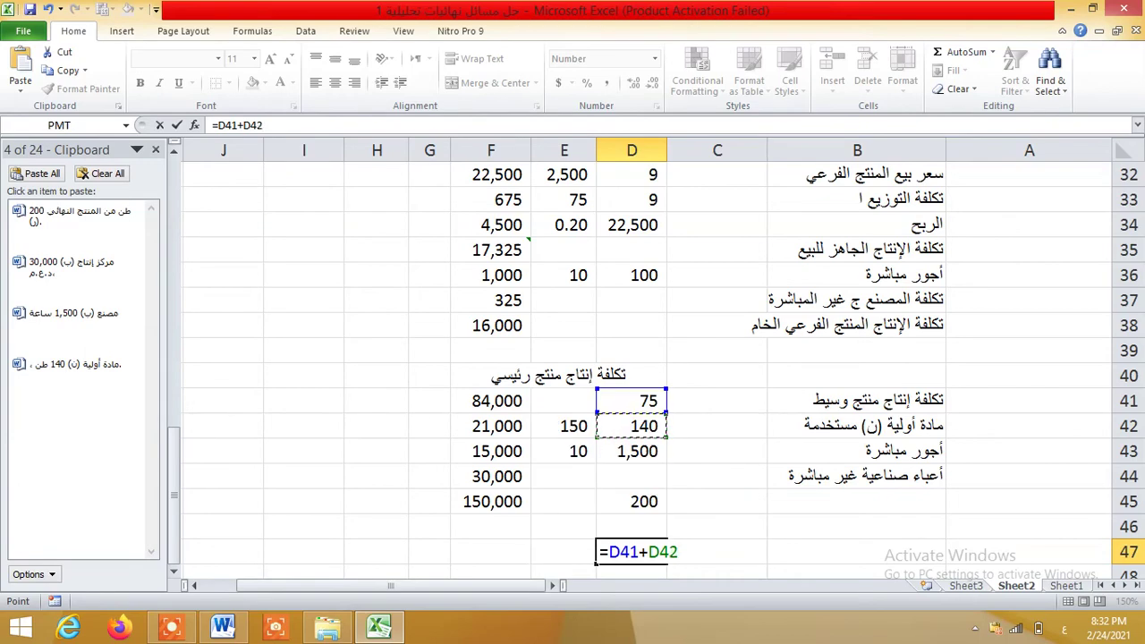
key(Return)
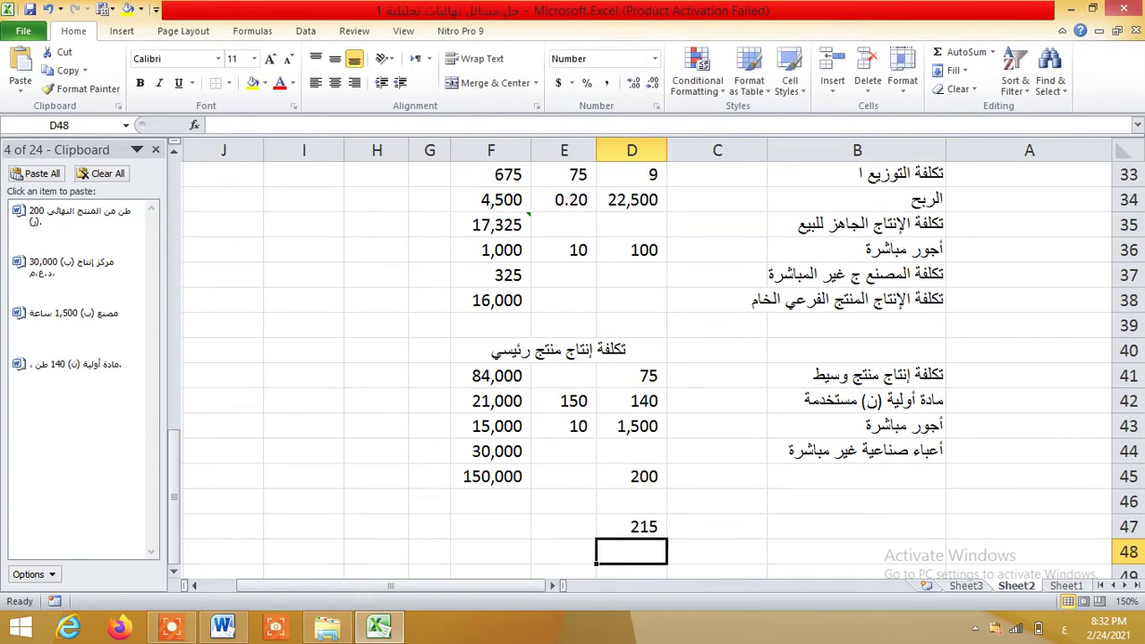
Delete the quantity check sum in D47 below the main product table
click(632, 527)
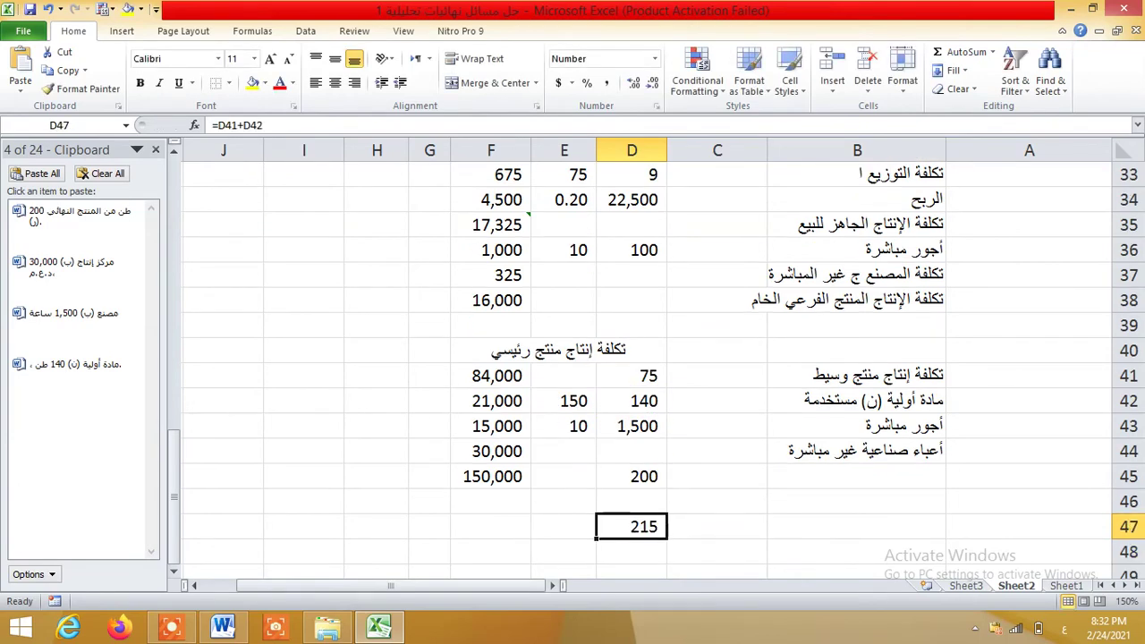
click(632, 502)
click(631, 527)
key(Delete)
Make the main product total row D45:F45 and the table heading تكلفة إنتاج منتج رئيسي in row 40 bold
click(490, 501)
drag(490, 476, 632, 475)
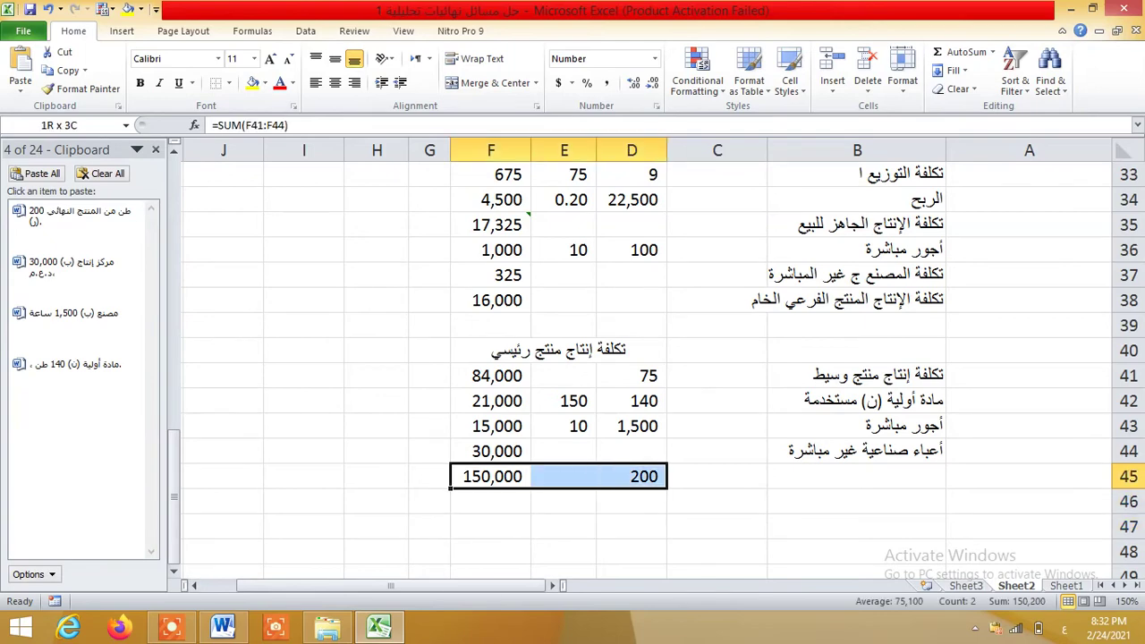
key(ctrl+b)
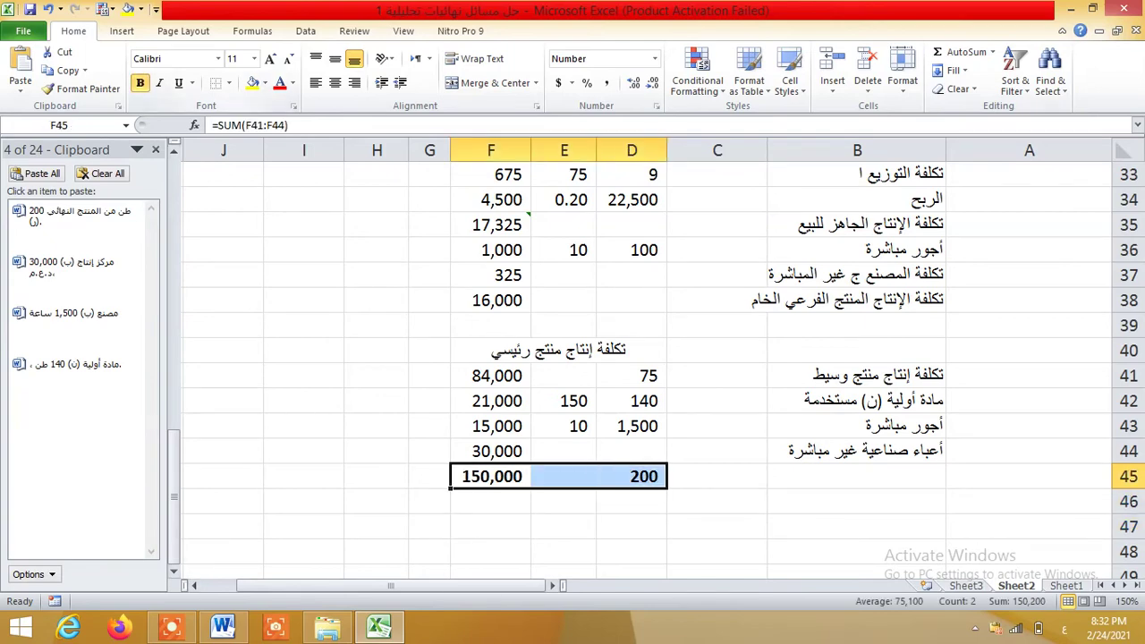
click(558, 350)
key(ctrl+b)
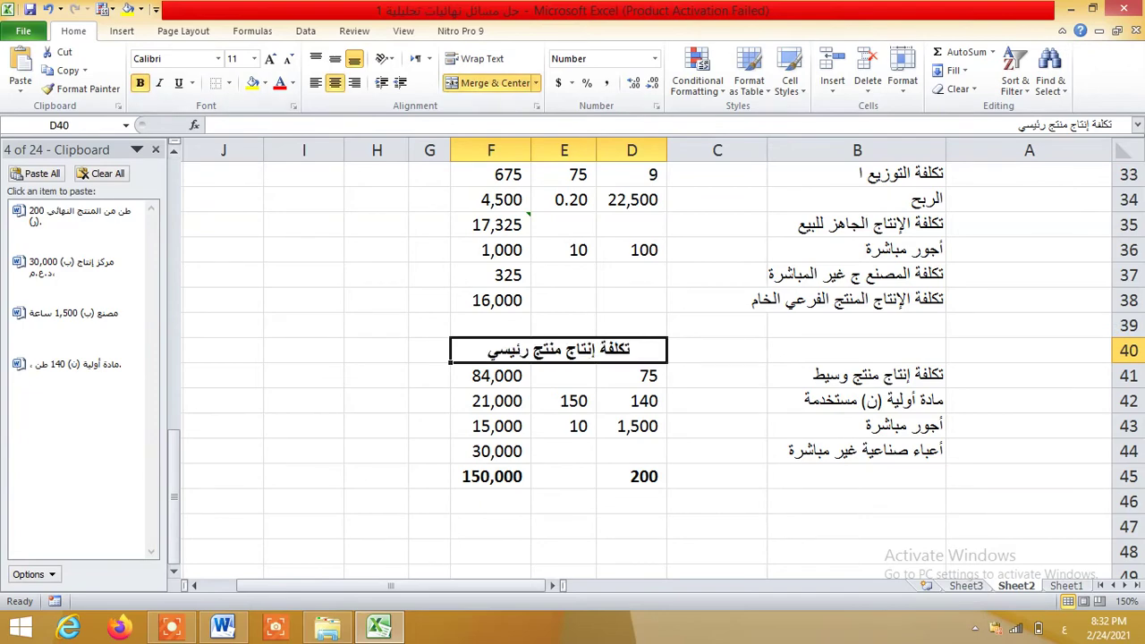
In the Word solution's factory 1 cost table, clear the intermediate product's quantity and unit cost and enter 75 as its quantity
scroll(573, 358, up, 2)
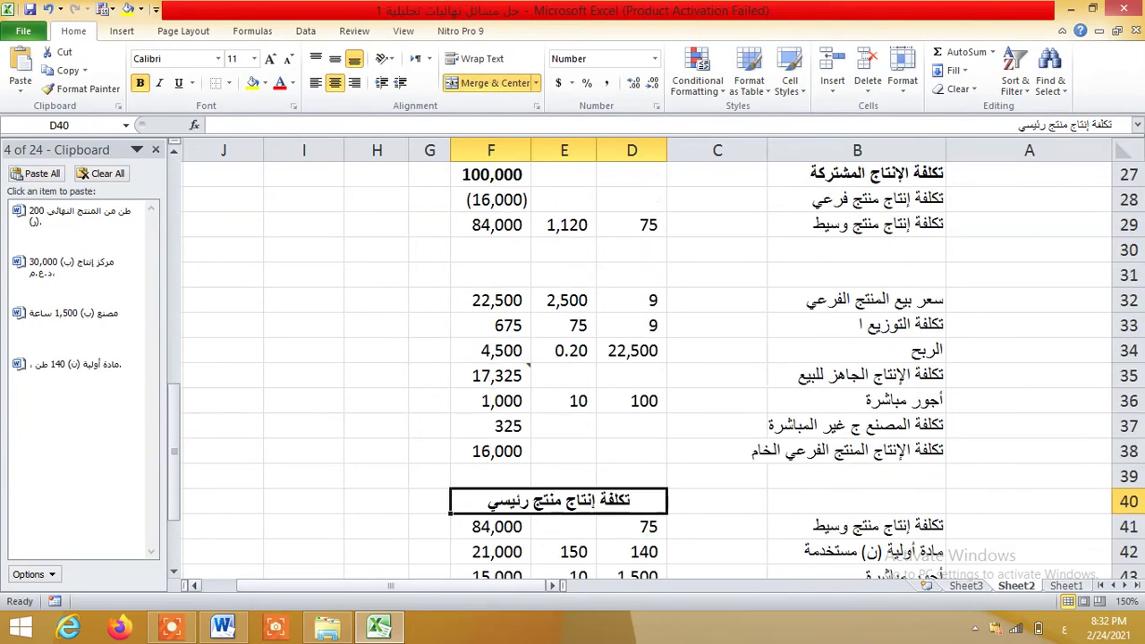
key(alt+Tab)
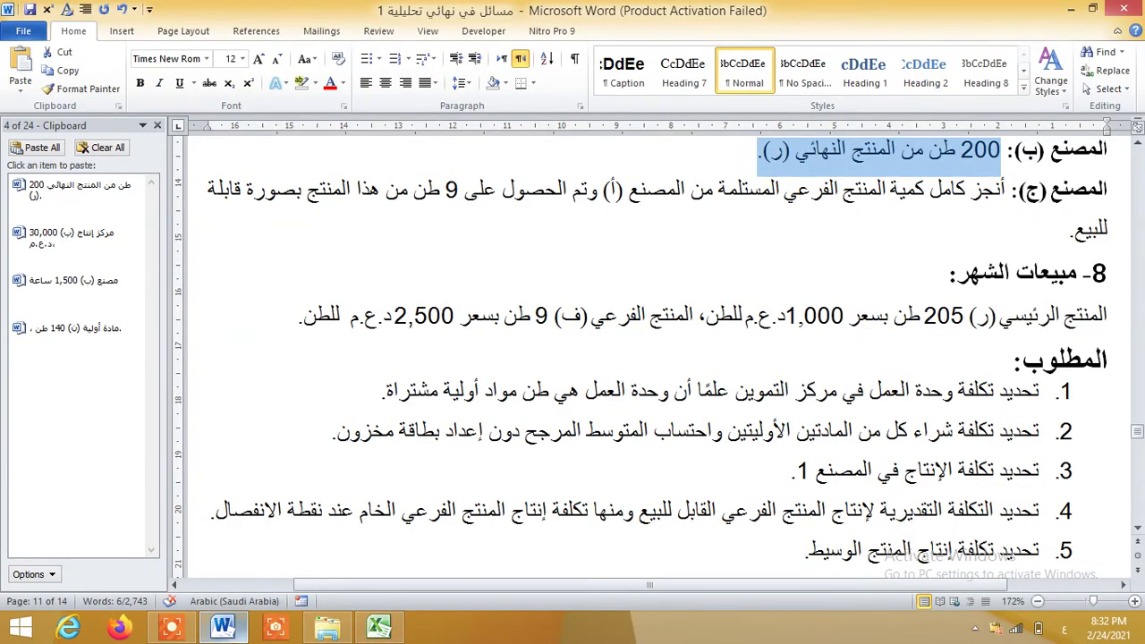
scroll(653, 322, down, 3)
scroll(653, 358, down, 15)
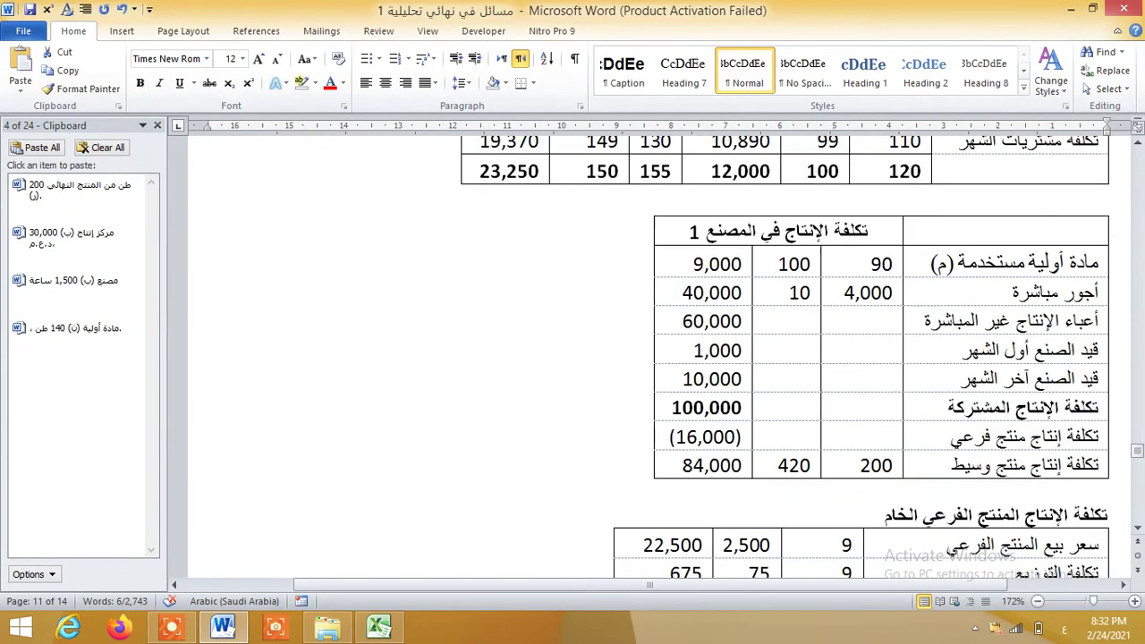
drag(801, 466, 875, 465)
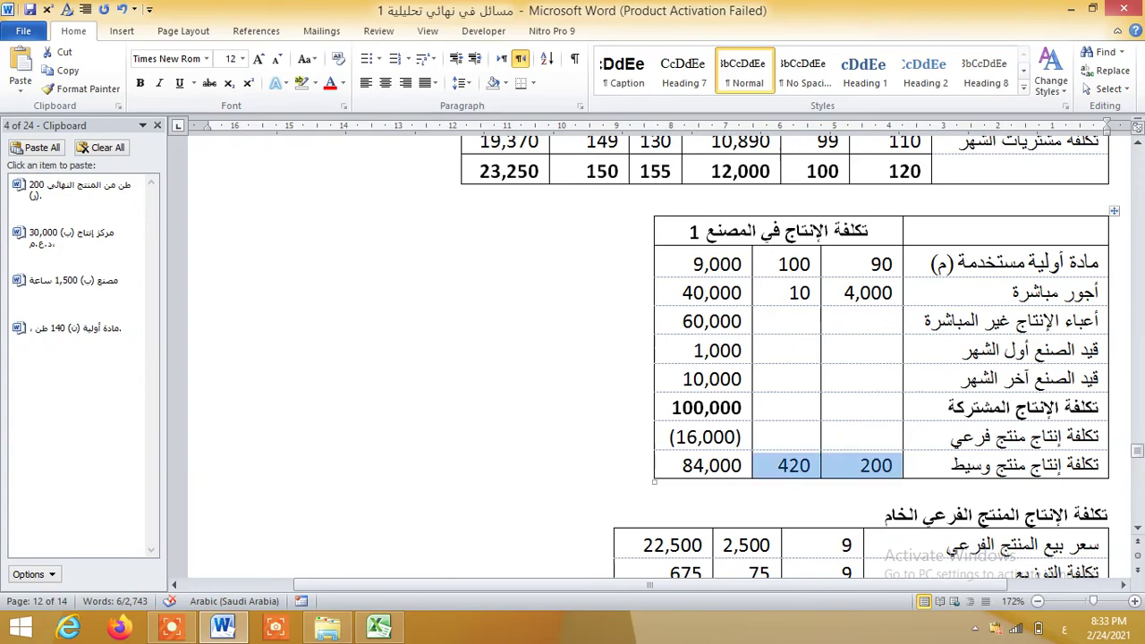
key(Delete)
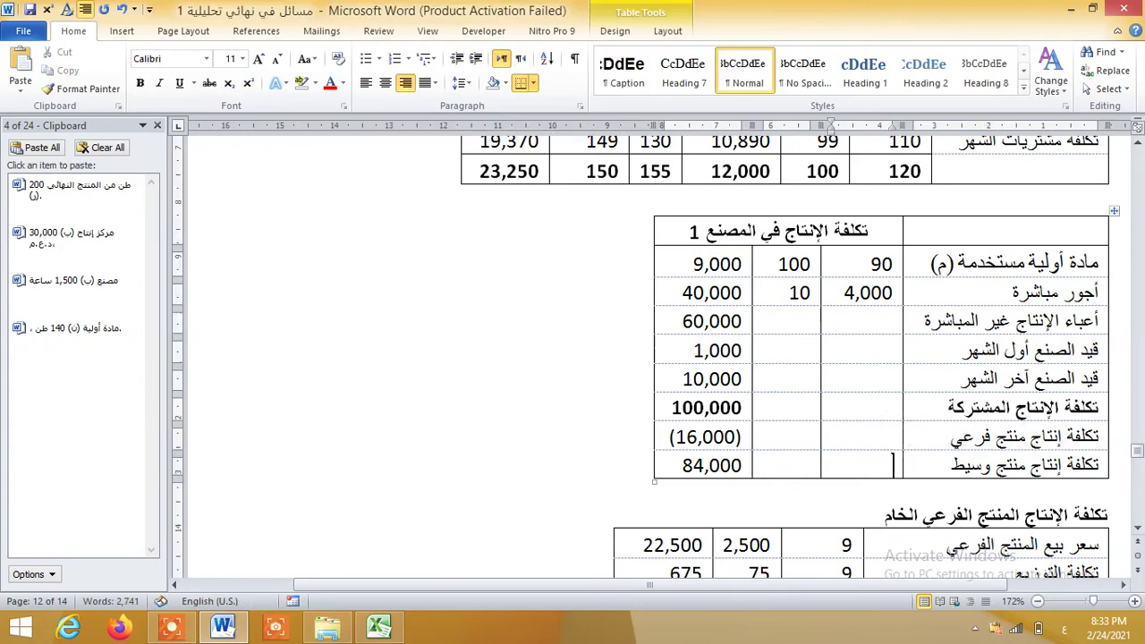
text(75)
click(1106, 515)
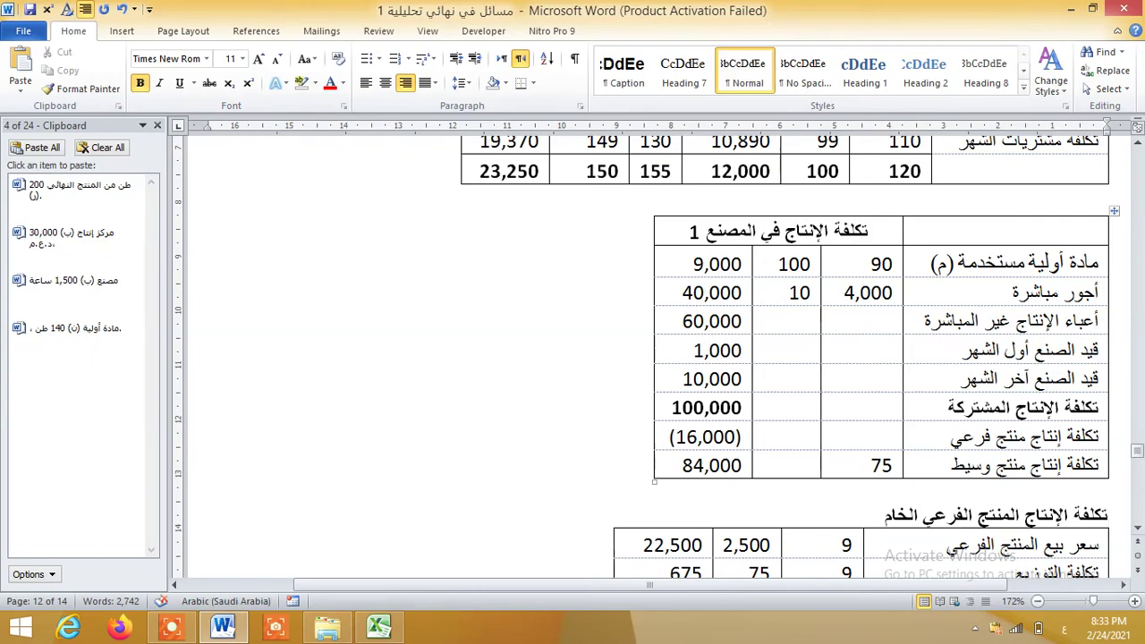
Enter 1,120 as the intermediate product's unit cost in the Word factory 1 table, matching the Excel sheet
key(alt+Tab)
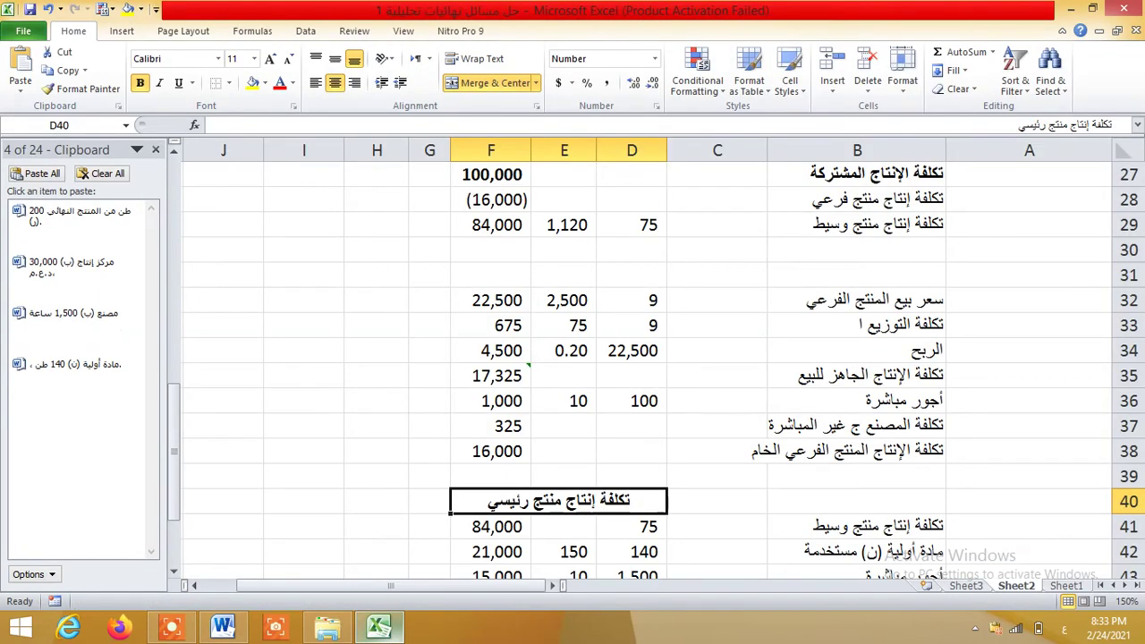
key(alt+Tab)
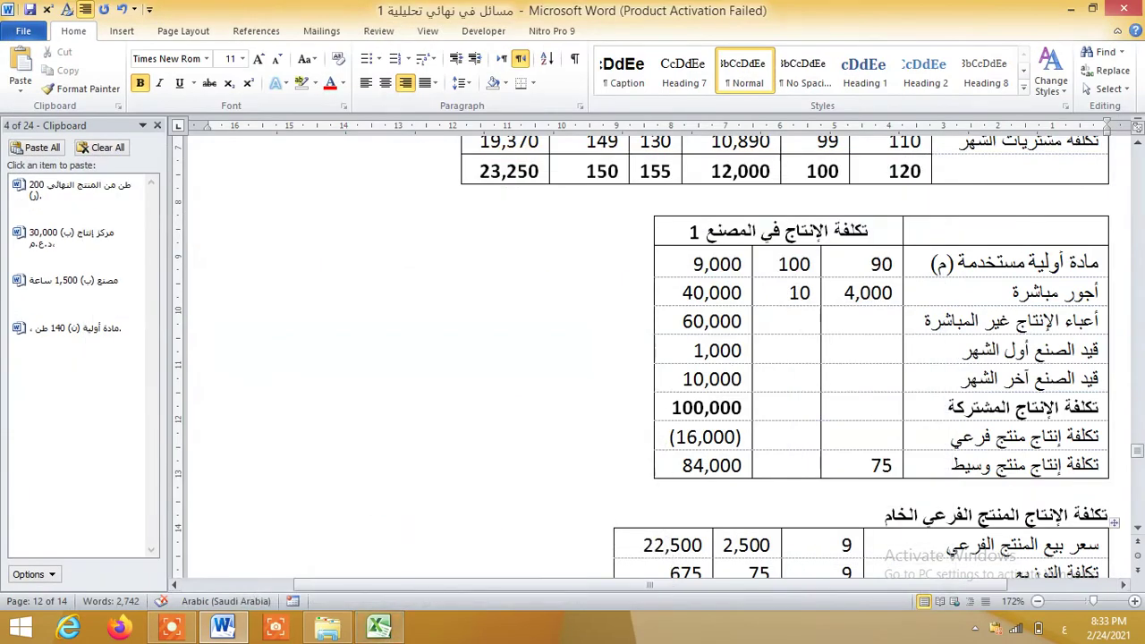
click(810, 465)
key(alt+shift)
text(1120)
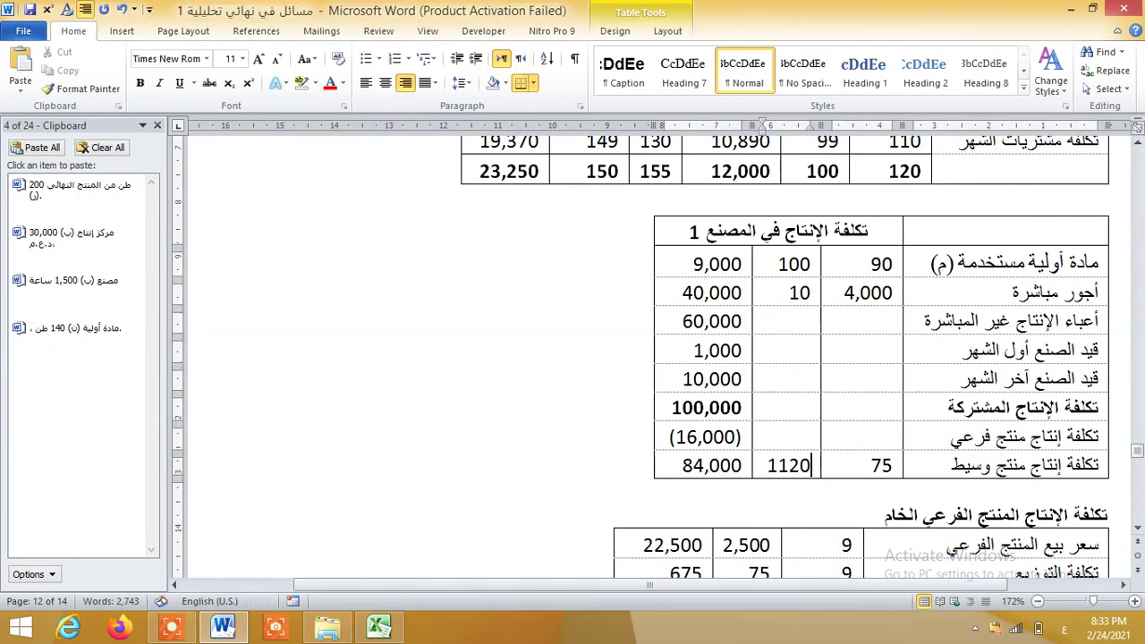
key(alt+shift)
click(779, 465)
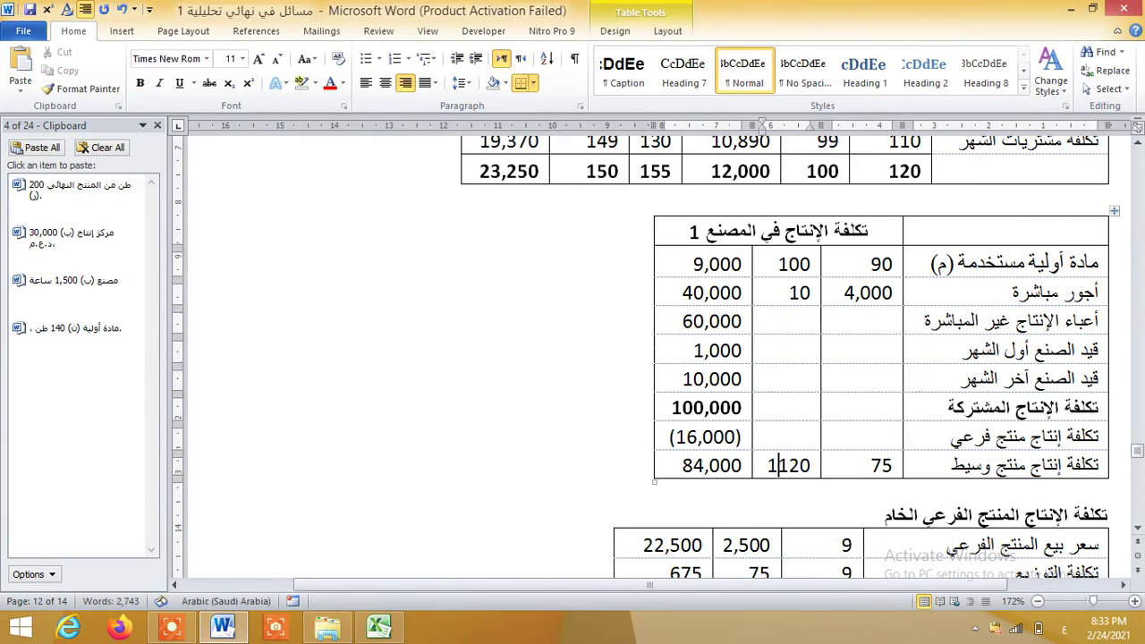
text(,)
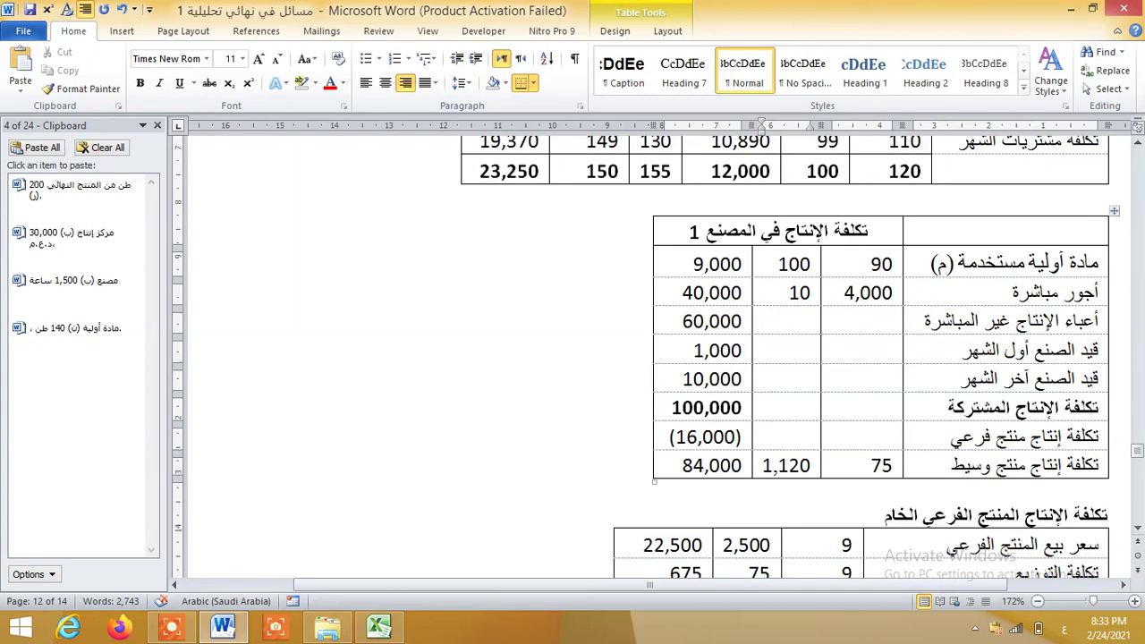
Make the last row of the by-product table, تكلفة الإنتاج المنتج الفرعي الخام, bold
scroll(778, 465, down, 7)
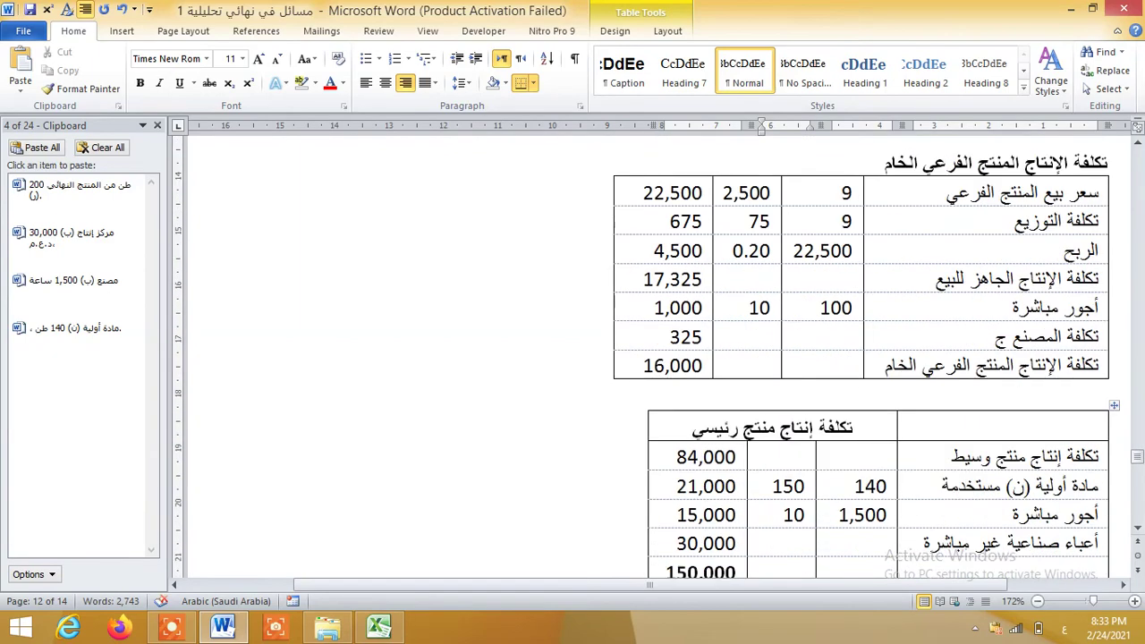
drag(664, 365, 626, 336)
key(shift+Down)
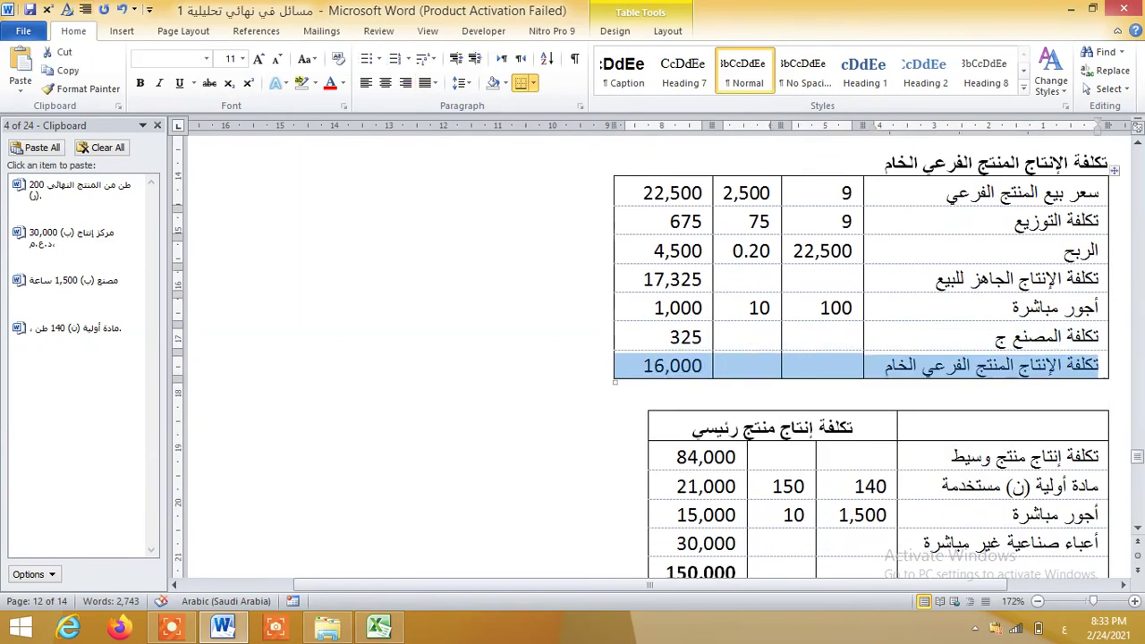
key(ctrl+b)
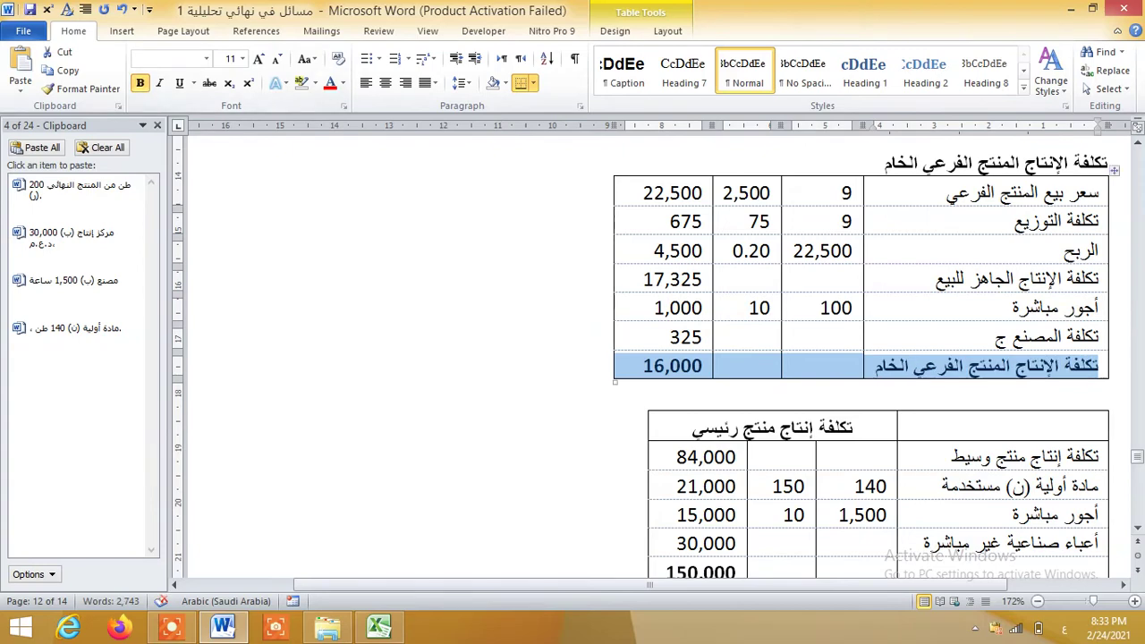
drag(672, 279, 984, 279)
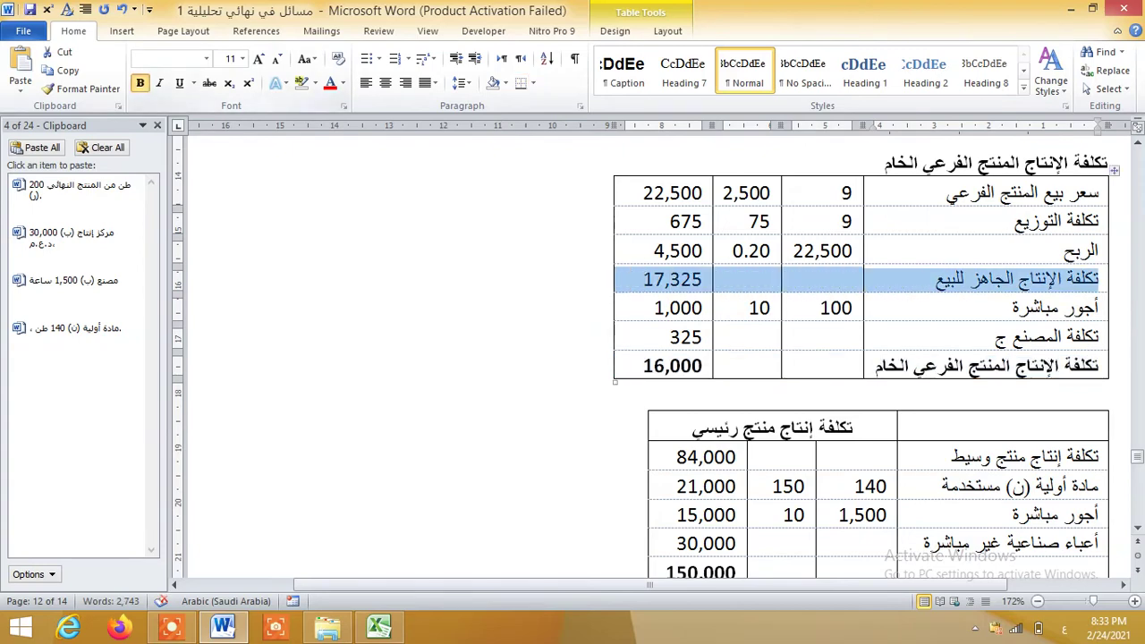
Apply all borders to the total cost cell in the last row of the main product table
scroll(859, 358, down, 2)
scroll(859, 358, down, 3)
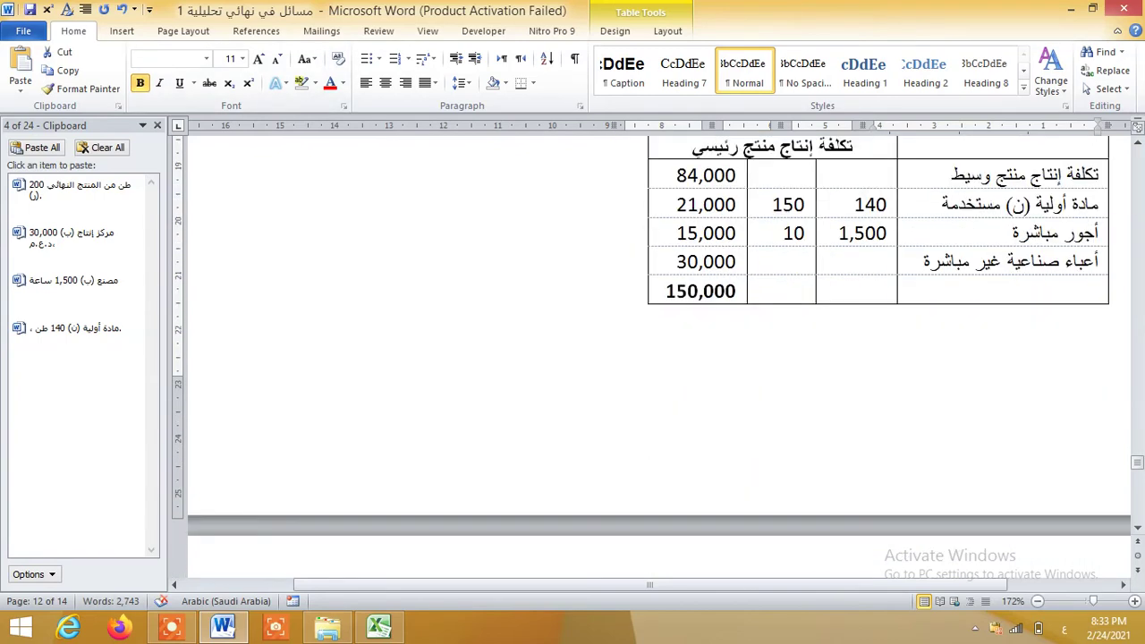
click(666, 221)
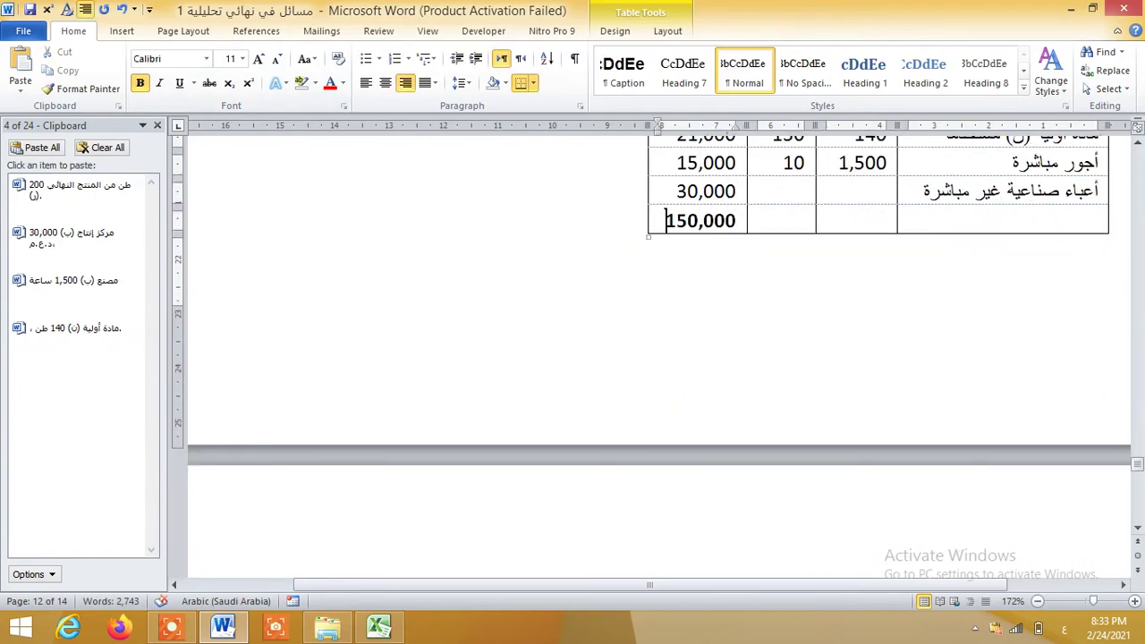
click(533, 84)
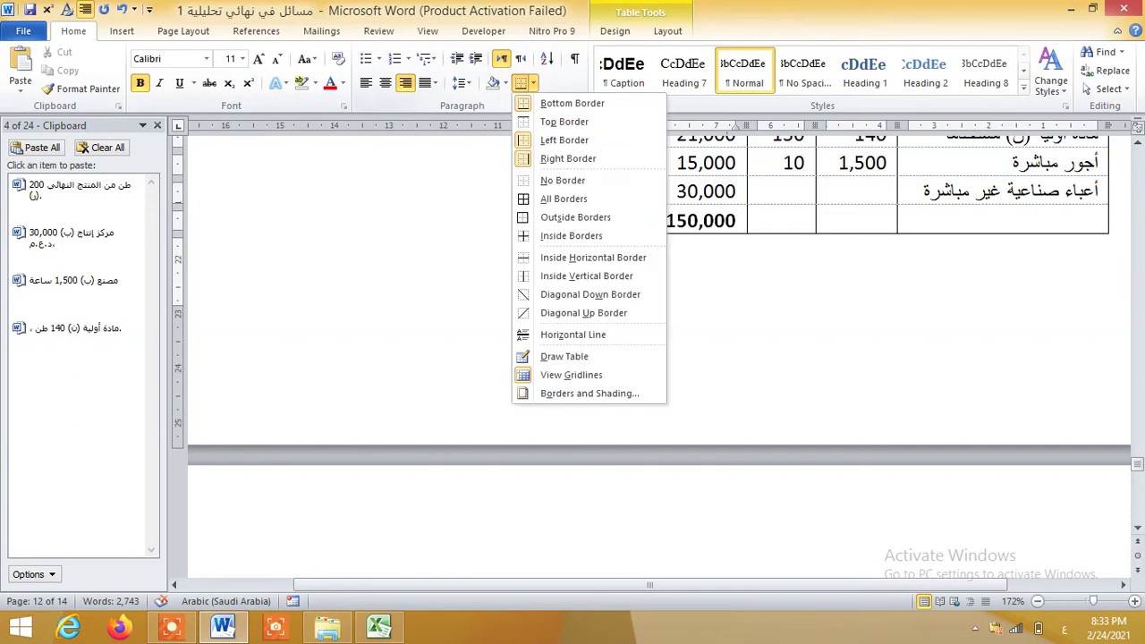
click(564, 198)
Enter 200 as the quantity in the main product table's total row and right-align it
click(825, 221)
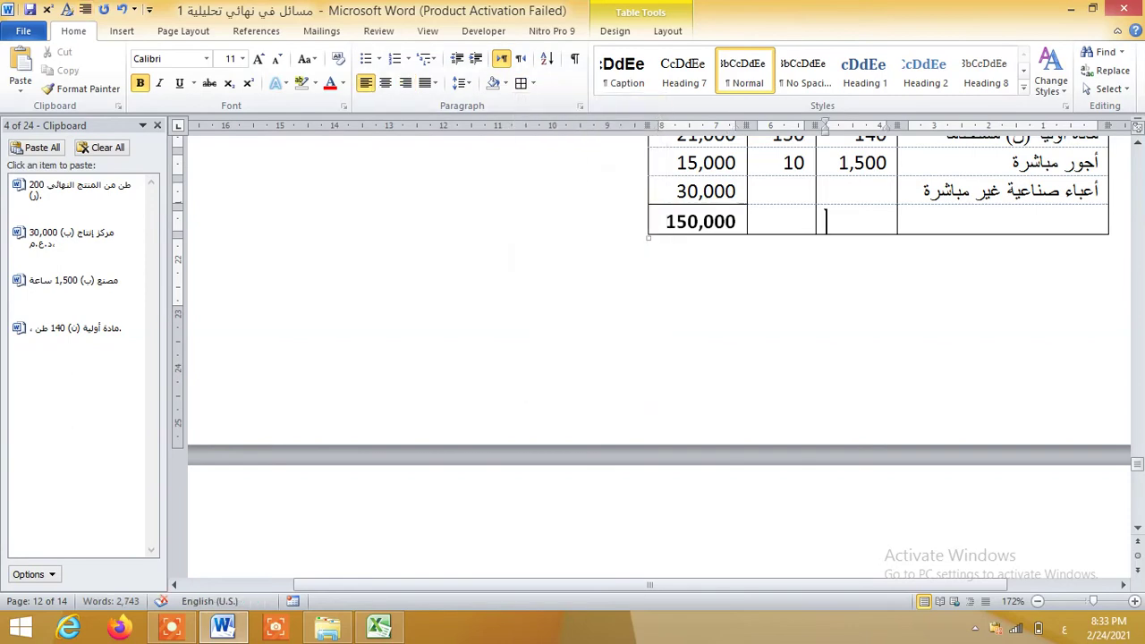
text(220)
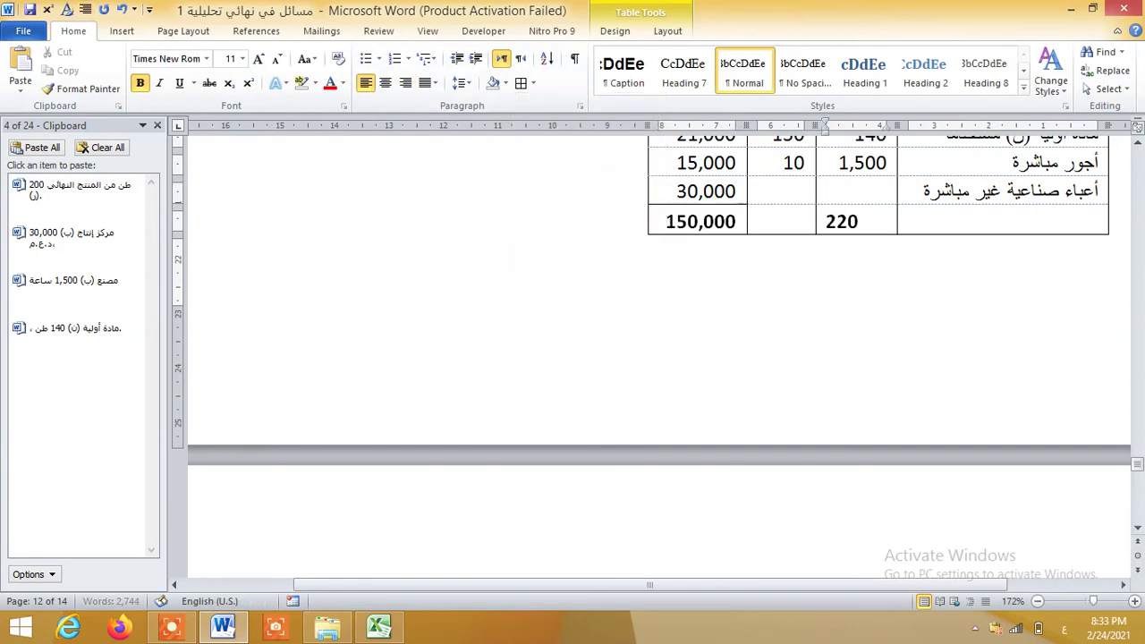
key(alt+shift)
key(BackSpace)
key(BackSpace)
text(00)
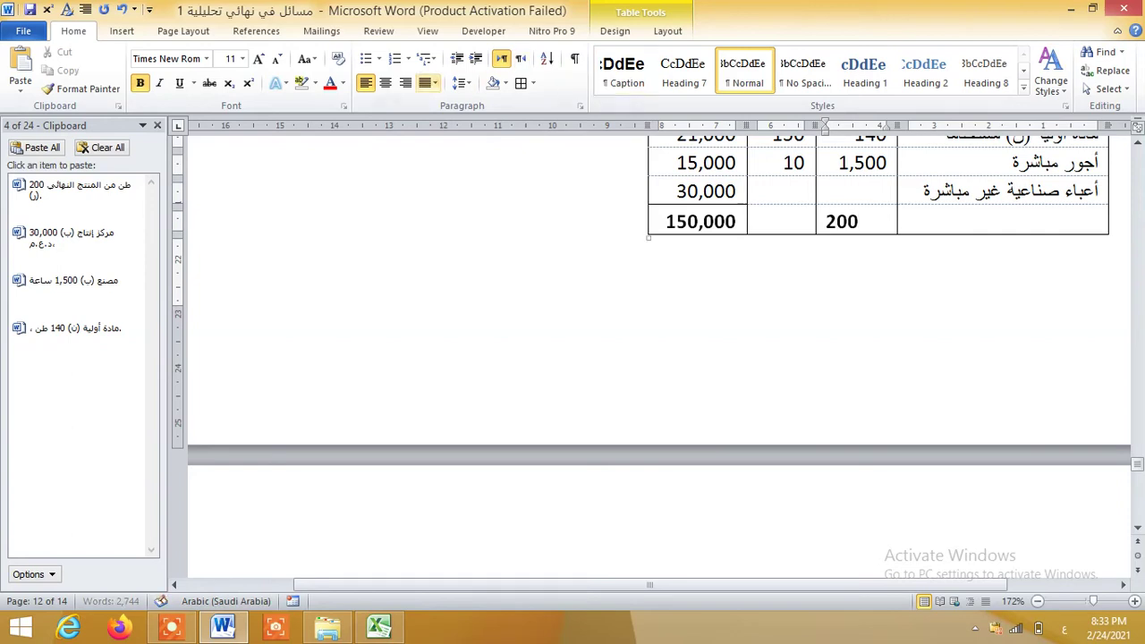
click(405, 82)
click(854, 221)
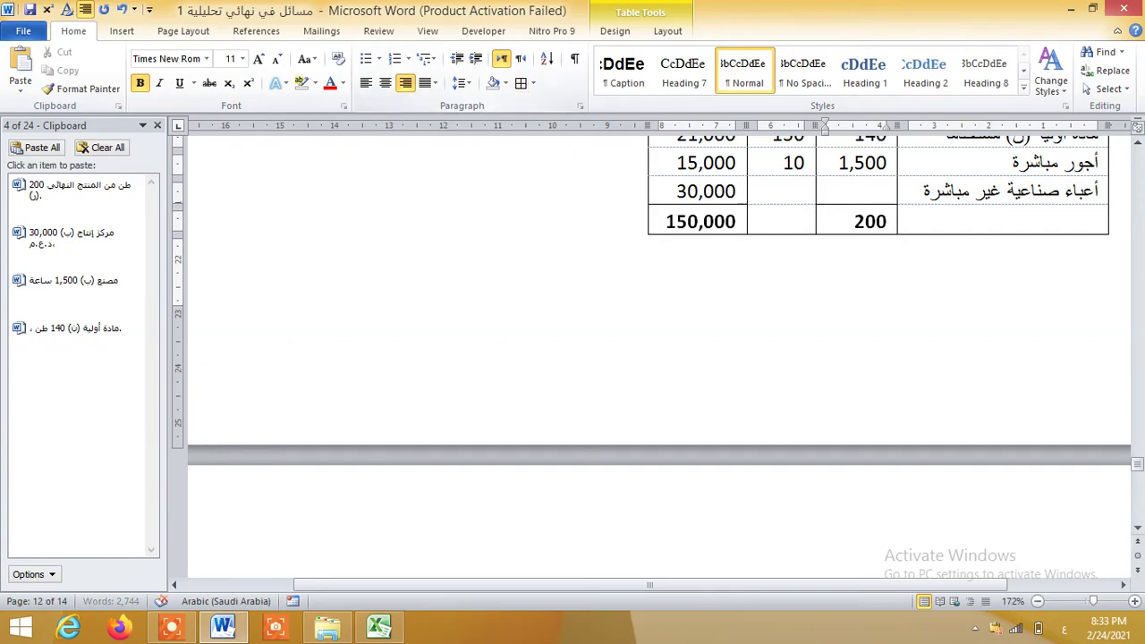
Compare the main product cost table in Word with its version in the Excel sheet
scroll(877, 255, up, 3)
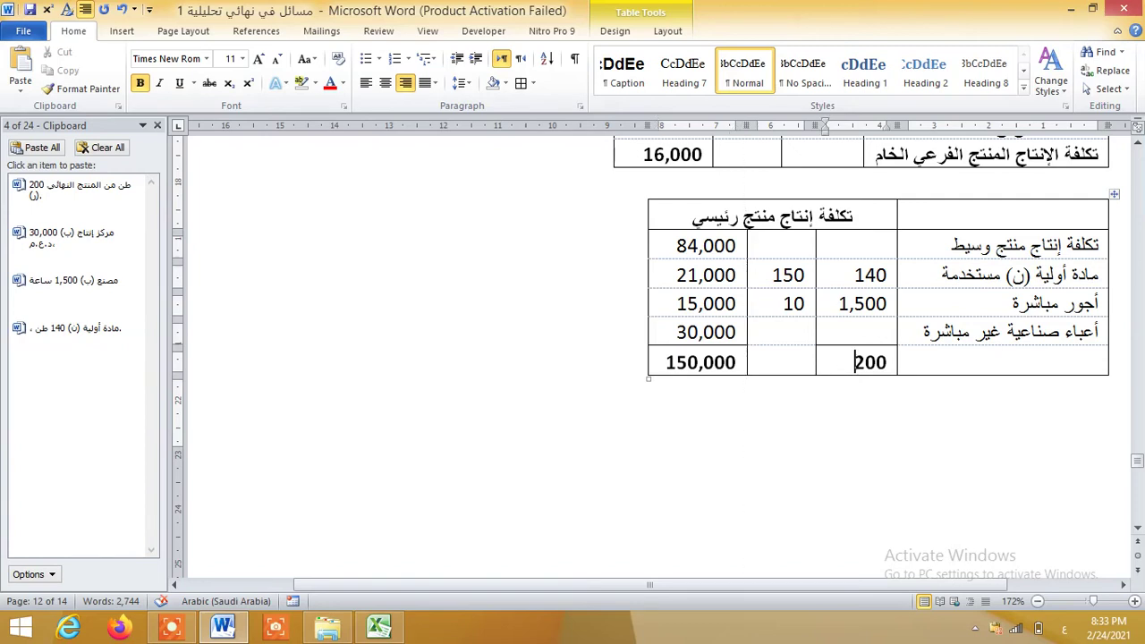
click(757, 362)
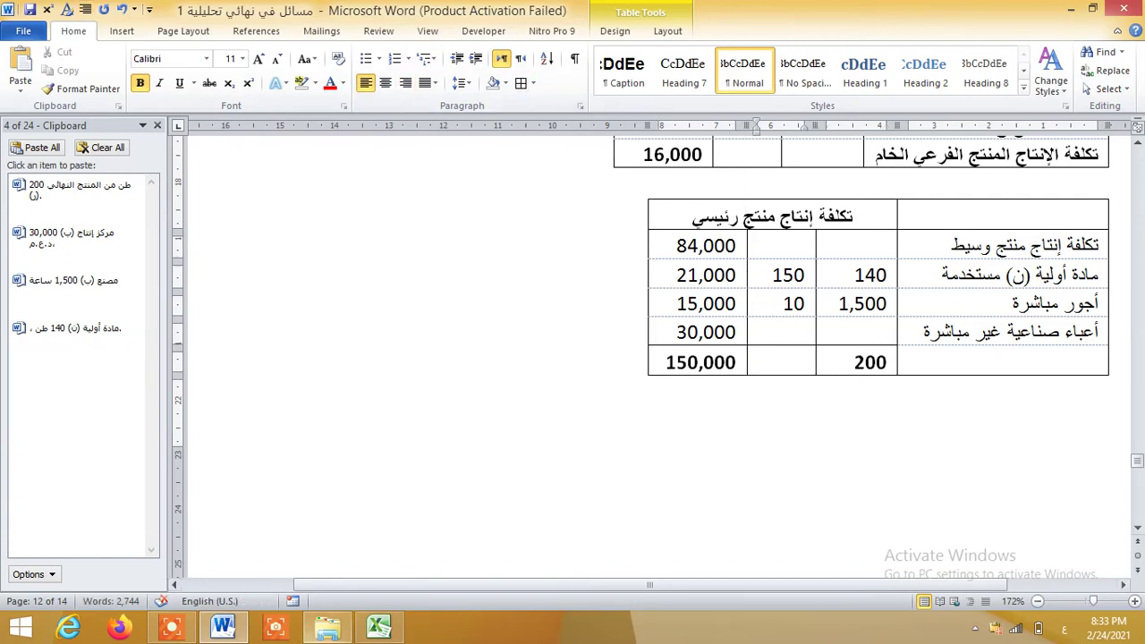
click(379, 626)
scroll(626, 358, down, 2)
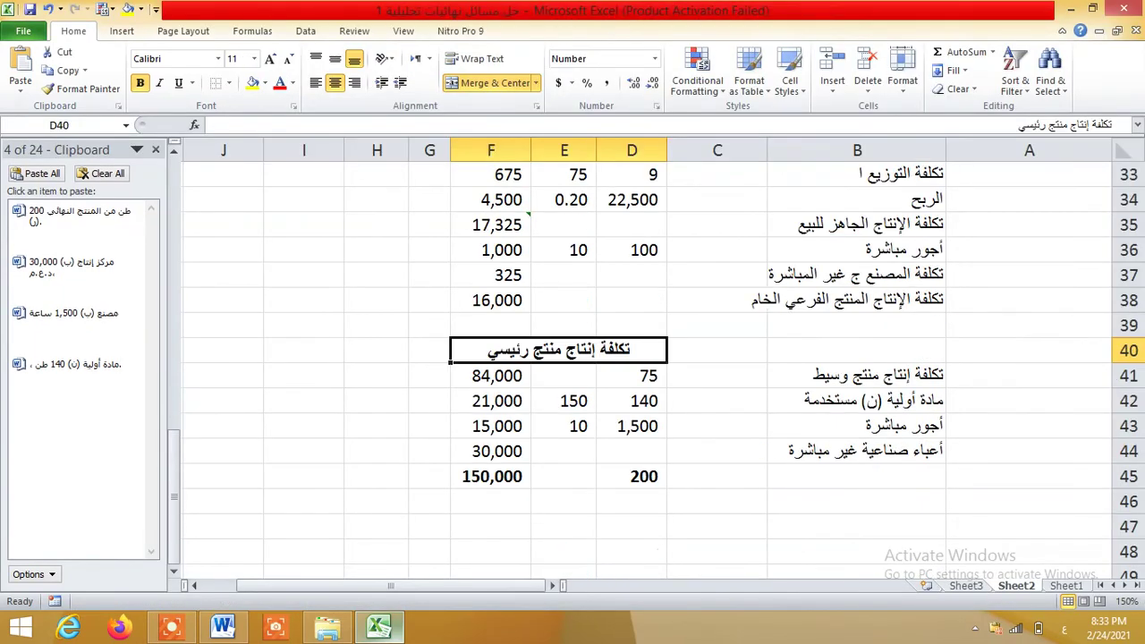
click(379, 628)
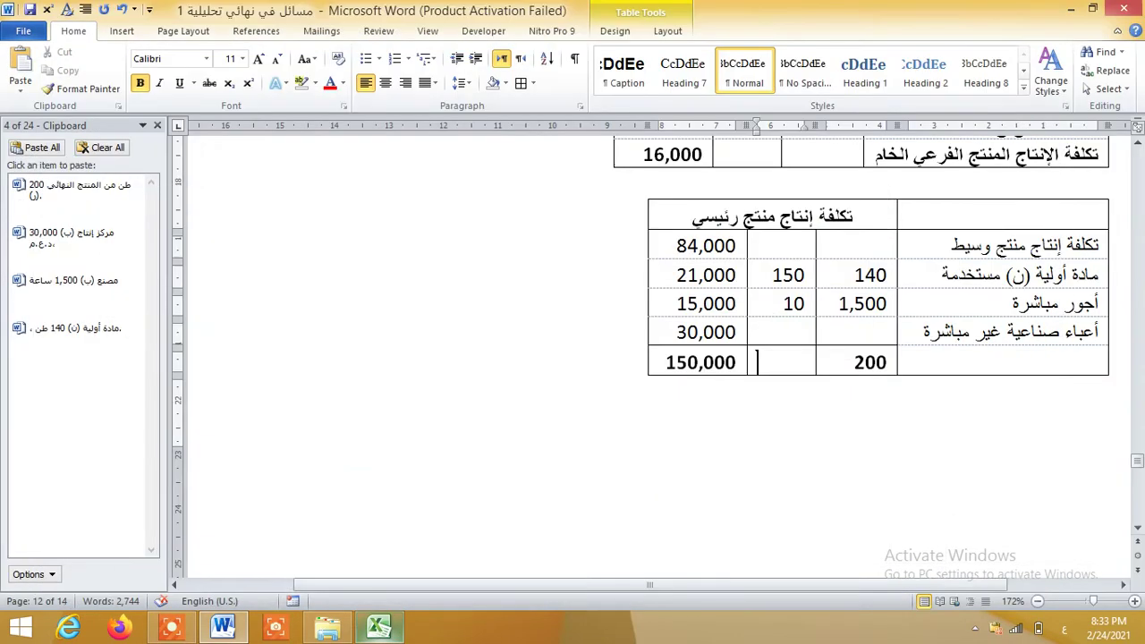
Read the fifth problem (نهائي بيروت 2008) from its description through the opening inventory to the indirect production overheads table
scroll(653, 358, down, 6)
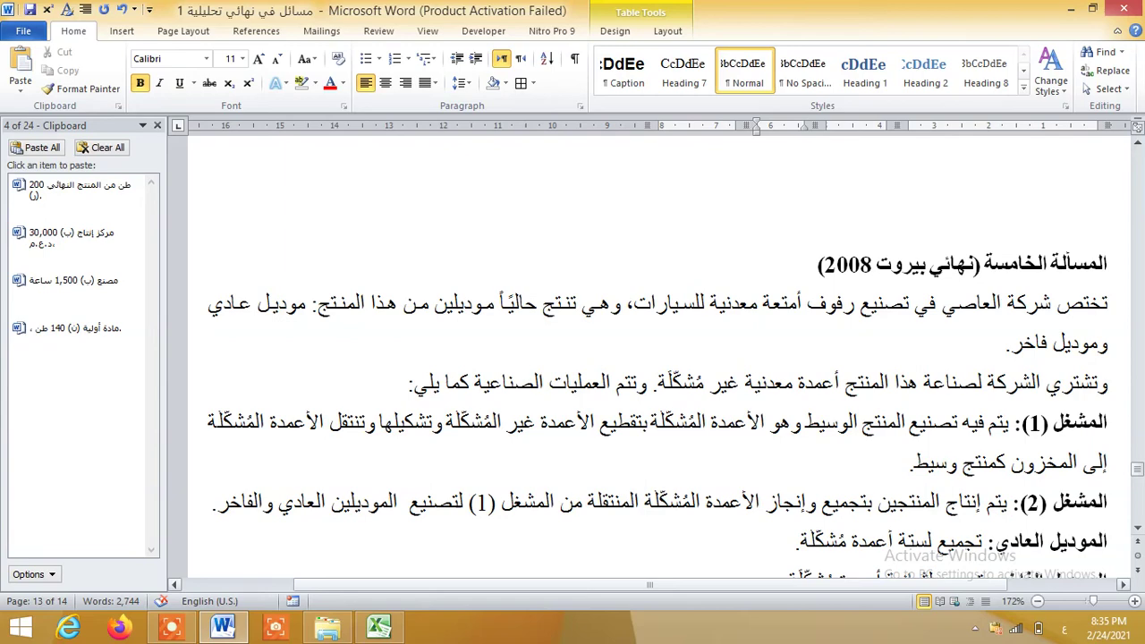
key(Up)
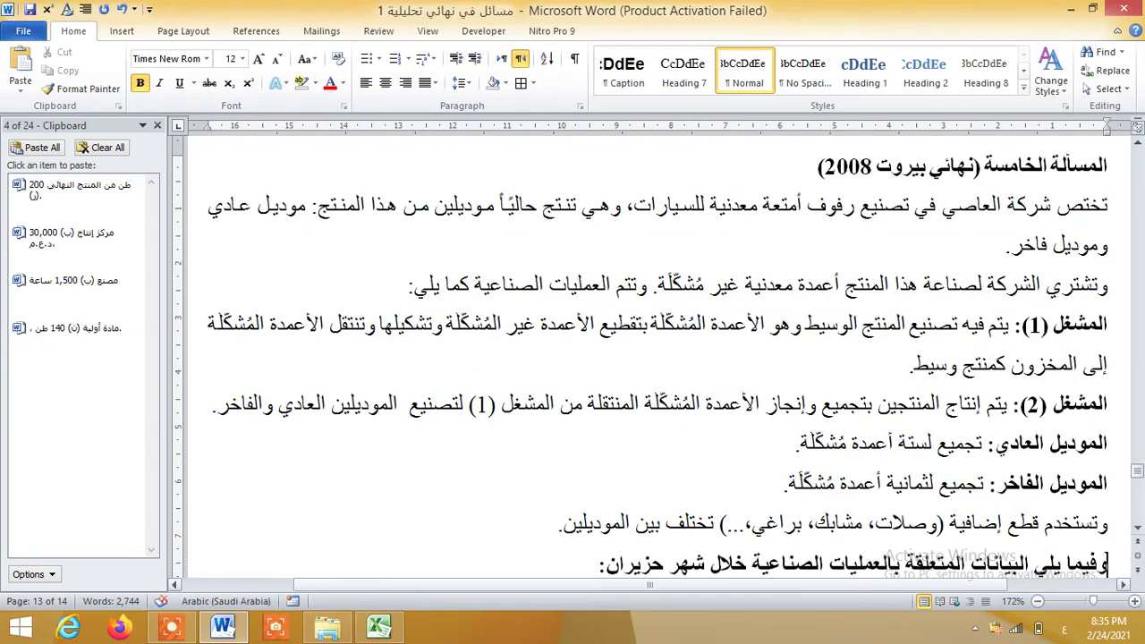
key(Down)
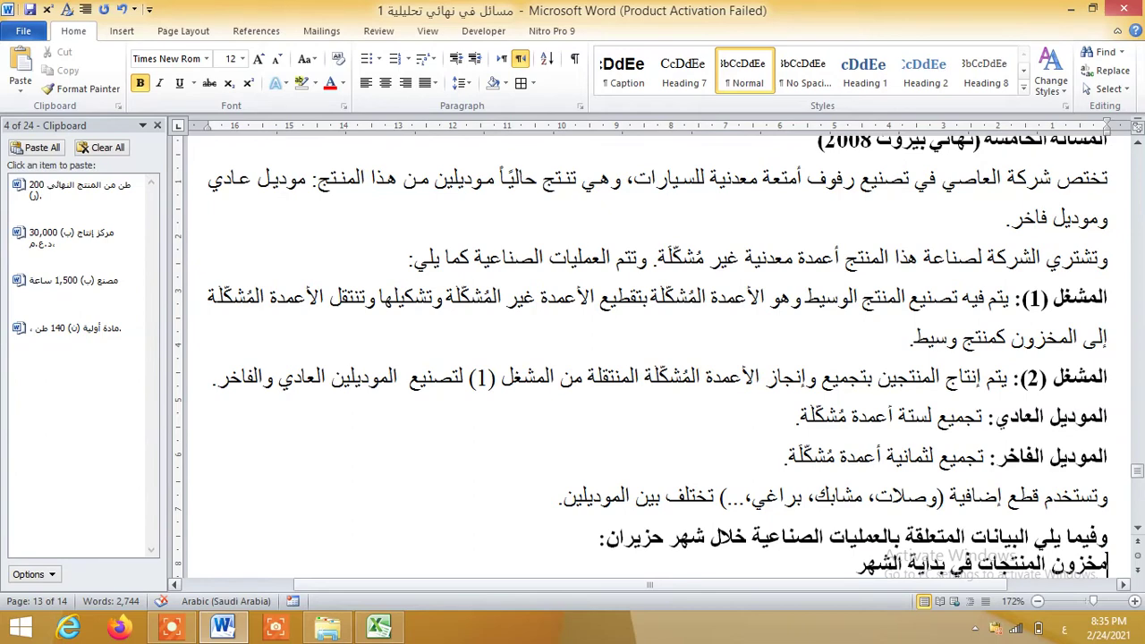
key(Down)
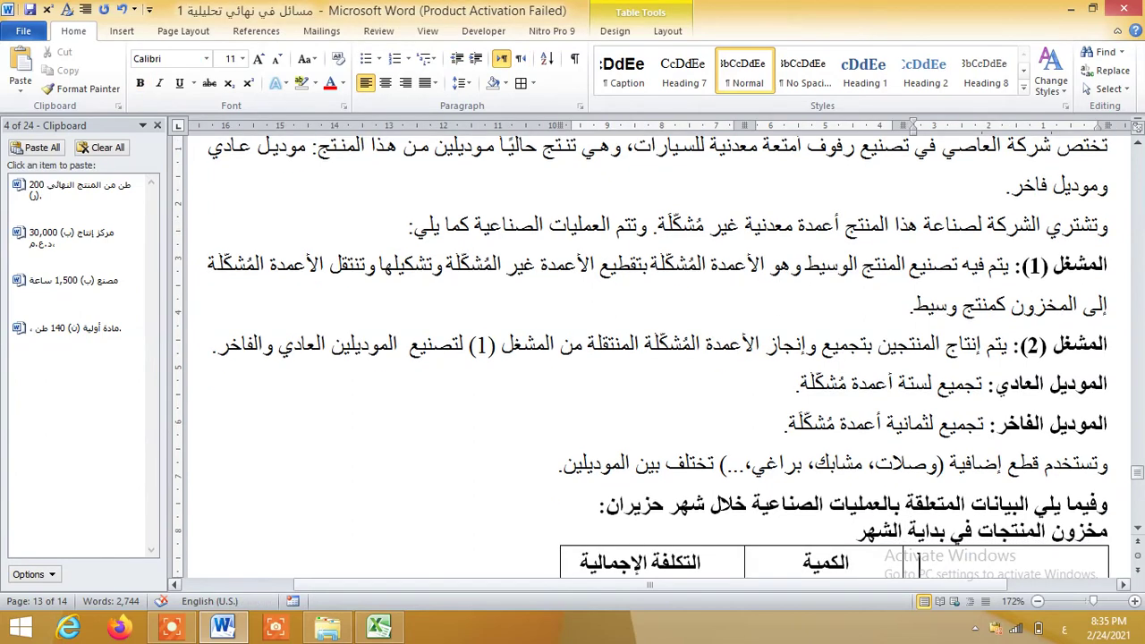
key(Down)
key(Down)
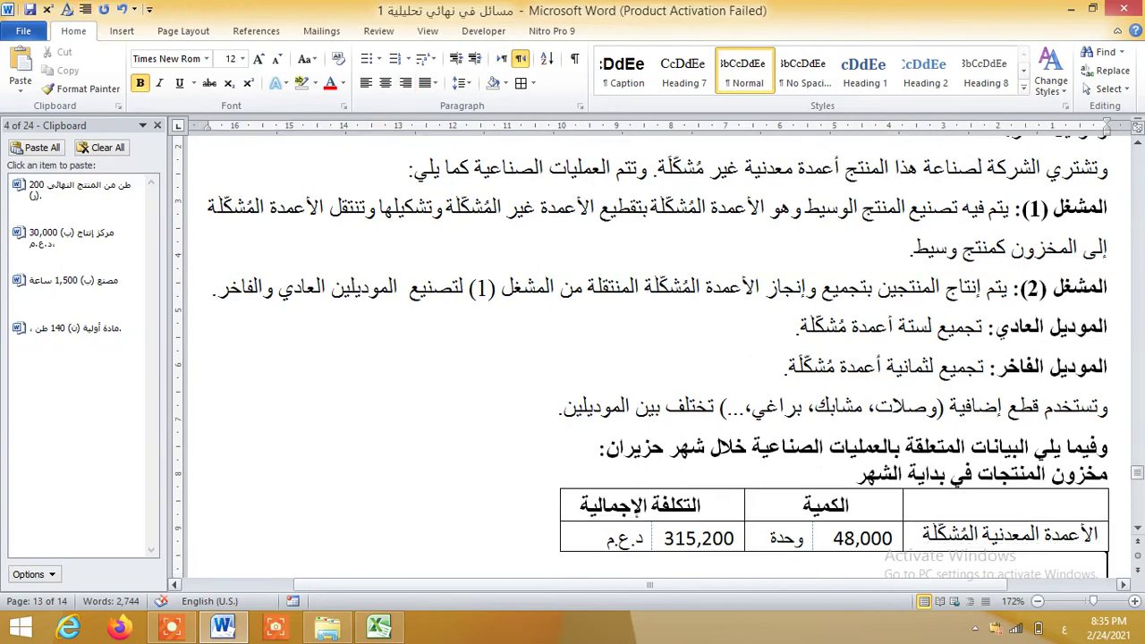
key(Down)
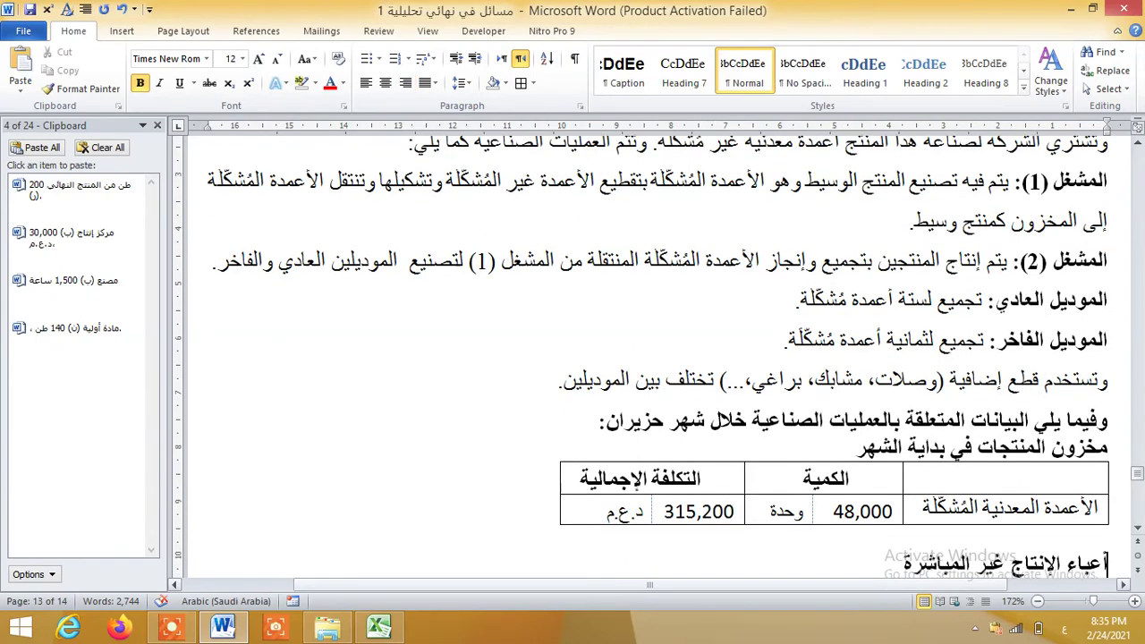
key(Down)
key(Down)
key(Down)
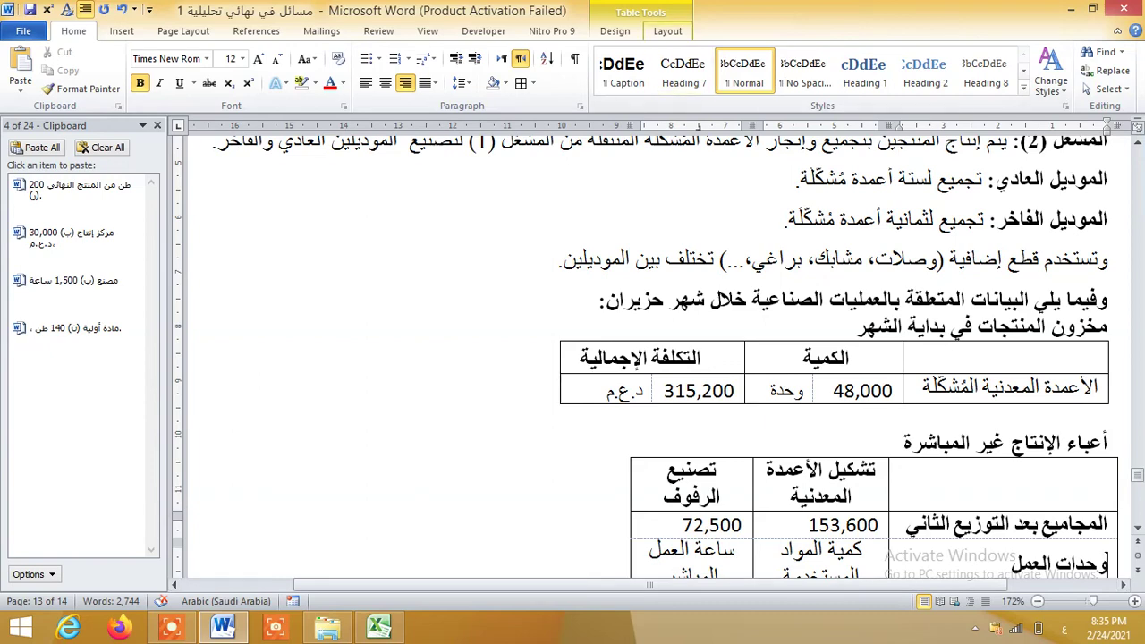
Hide the table gridlines in the Word document
click(667, 31)
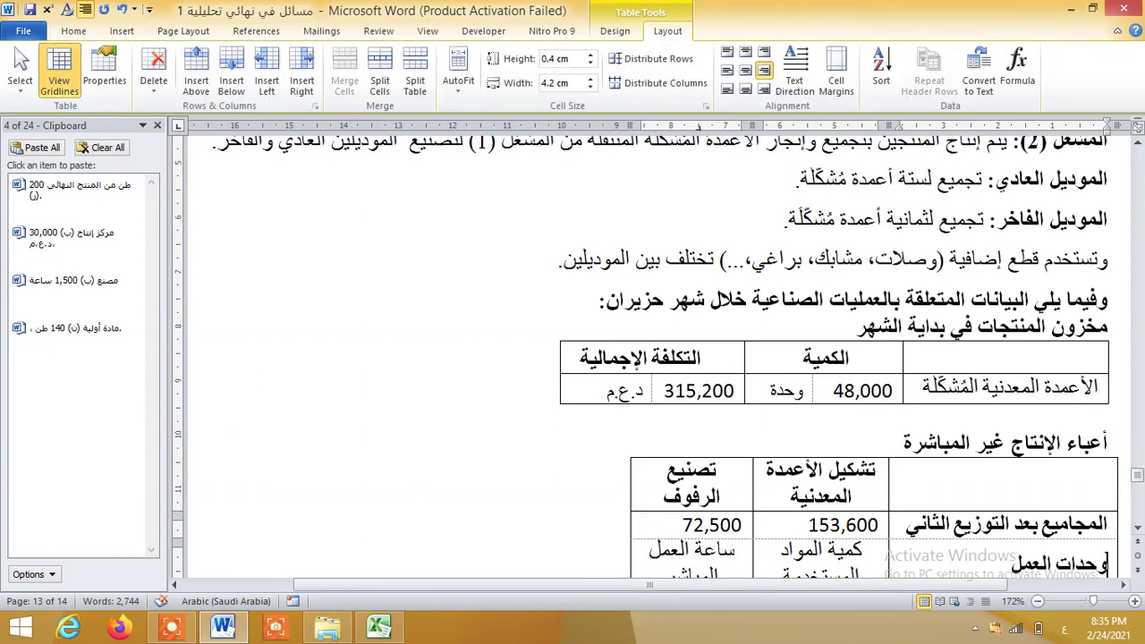
click(58, 72)
scroll(653, 357, down, 3)
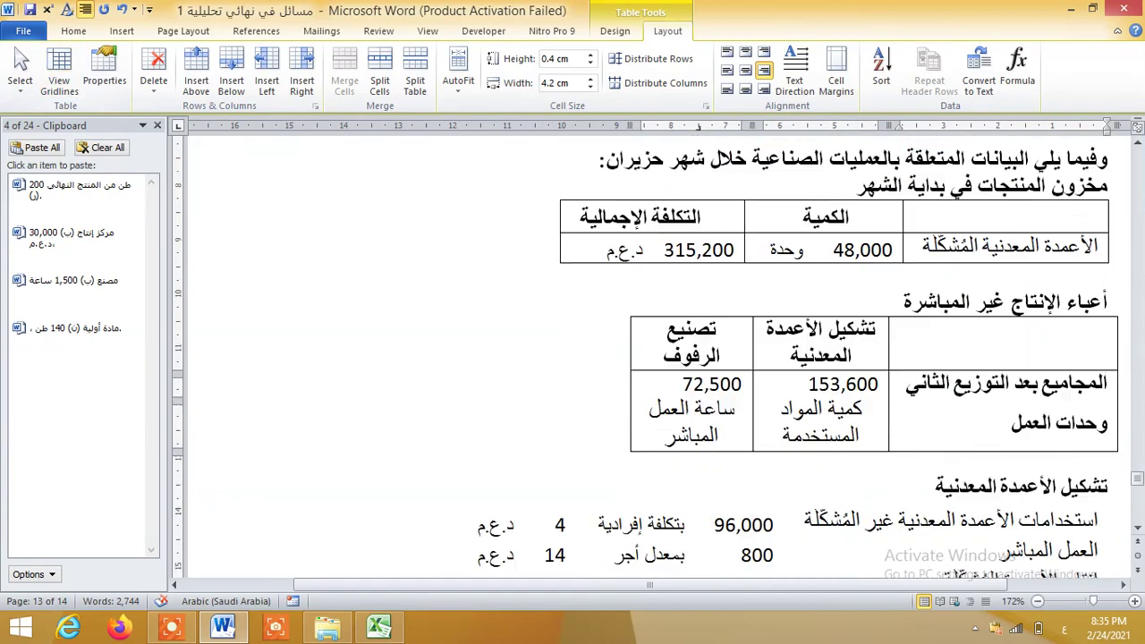